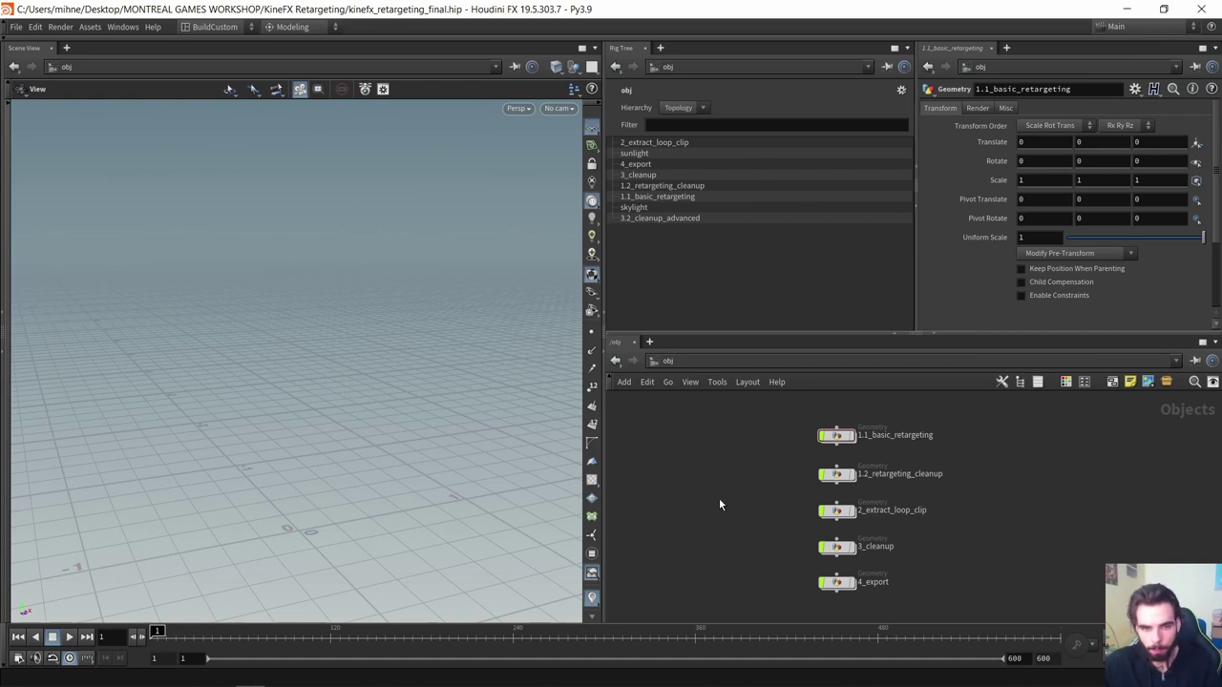
Open the 1.1_basic_retargeting network and inspect the imported capybara character from the front
{"action": "scroll", "coordinate": [859, 435], "scroll_direction": "up", "scroll_amount": 2}
{"action": "scroll", "coordinate": [801, 420], "scroll_direction": "down", "scroll_amount": 3}
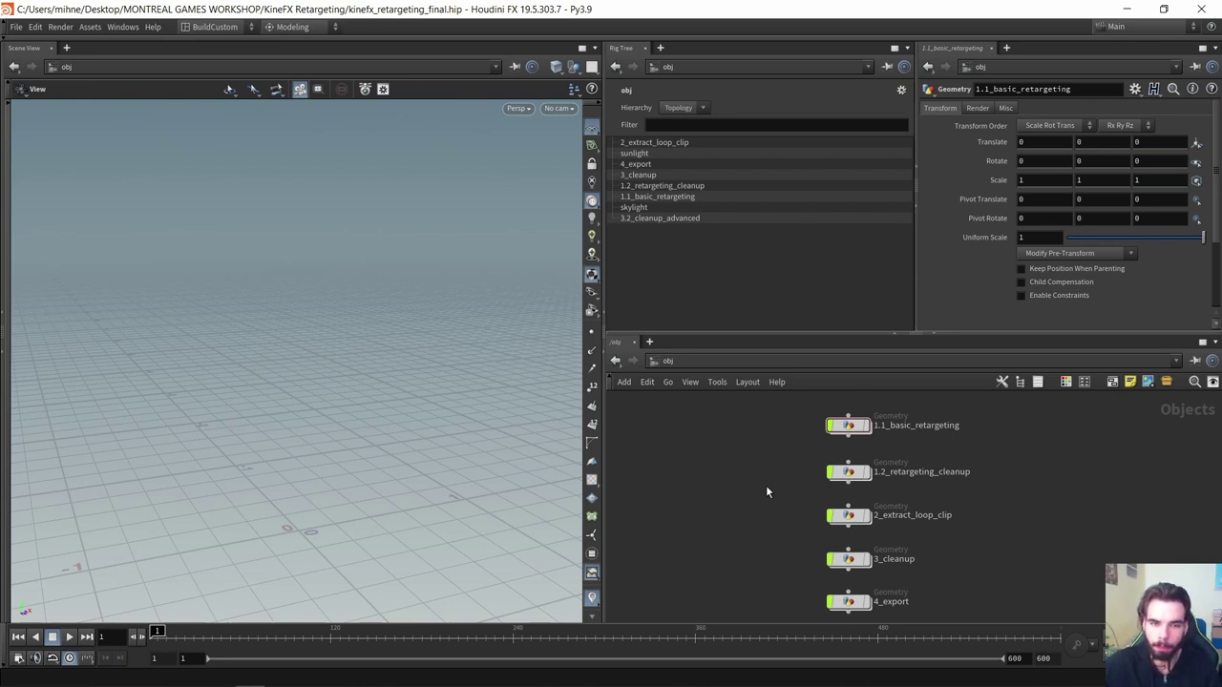
{"action": "left_click", "coordinate": [867, 427]}
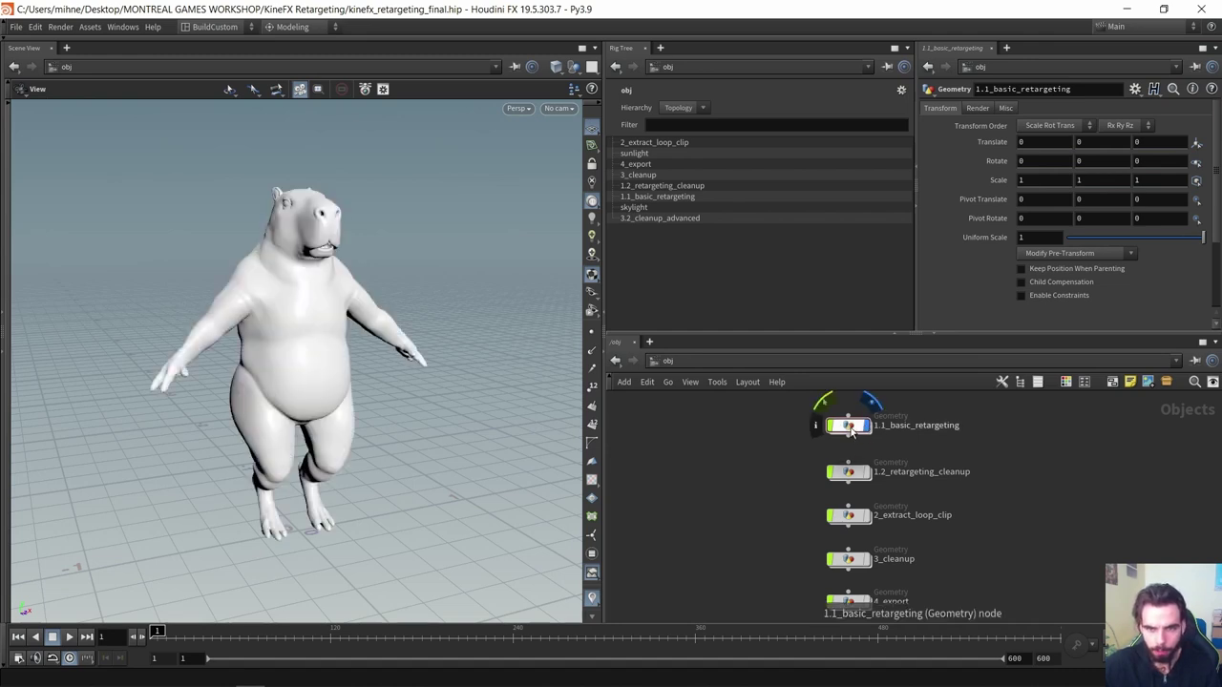
{"action": "double_click", "coordinate": [849, 427]}
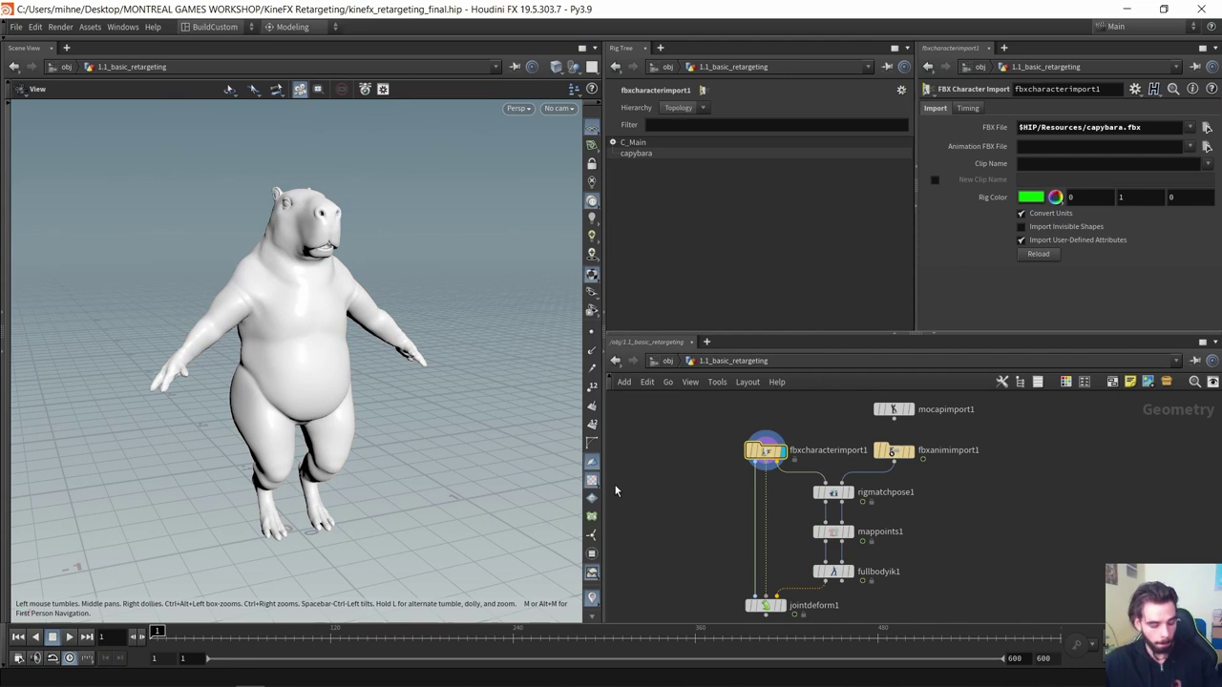
{"action": "left_click_drag", "start_coordinate": [335, 386], "coordinate": [293, 392]}
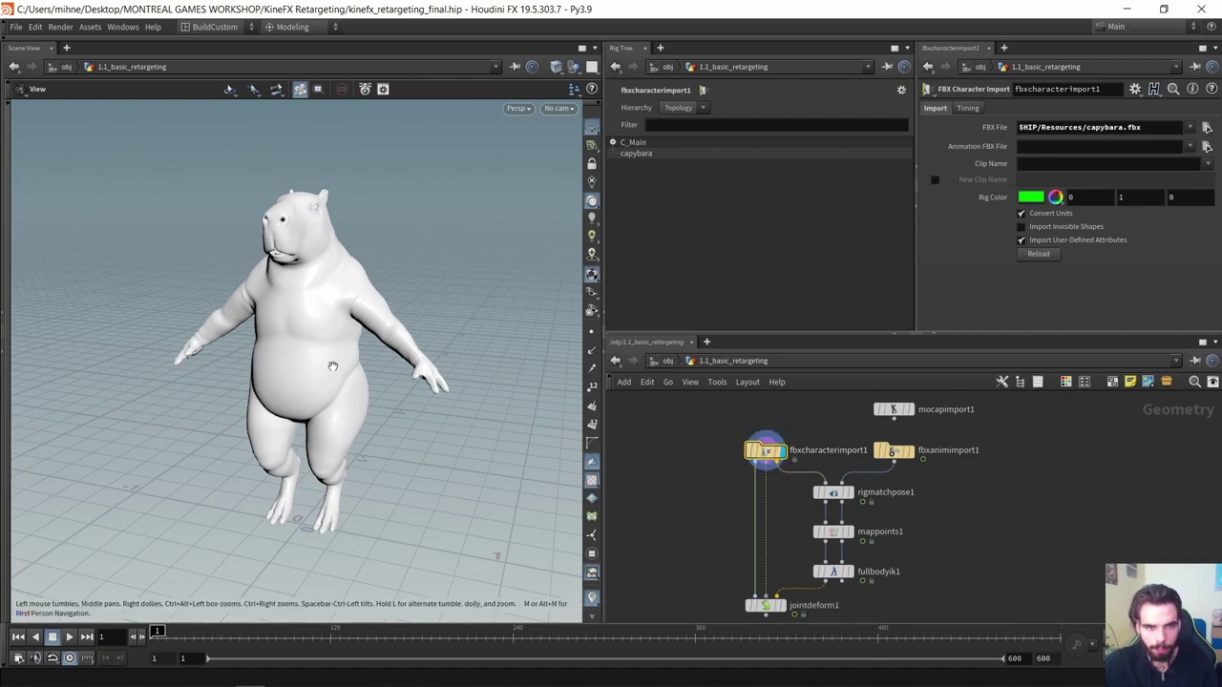
Display the fbxanimimport1 skeleton and play its animation, framing the moving figure
{"action": "left_click", "coordinate": [894, 450]}
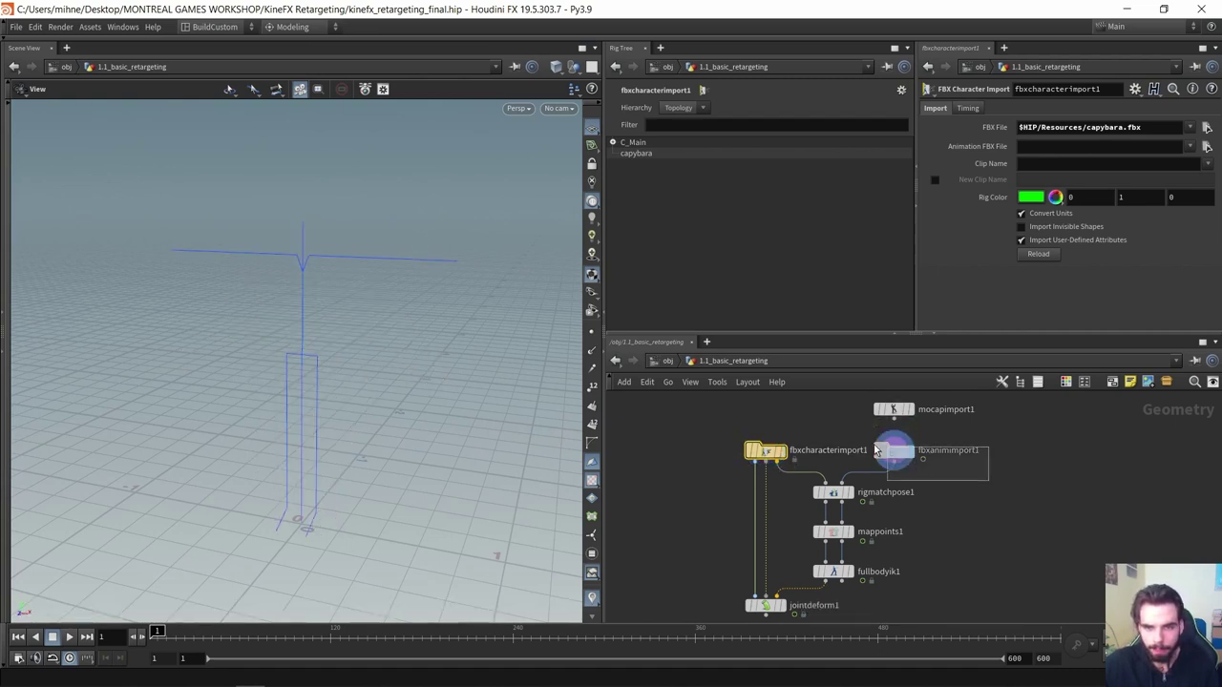
{"action": "left_click", "coordinate": [266, 637]}
{"action": "key", "text": "space+f"}
{"action": "left_click_drag", "start_coordinate": [370, 419], "coordinate": [219, 410]}
{"action": "middle_click_drag", "start_coordinate": [505, 401], "coordinate": [335, 378]}
{"action": "right_click_drag", "start_coordinate": [336, 378], "coordinate": [351, 374]}
{"action": "left_click_drag", "start_coordinate": [351, 374], "coordinate": [389, 390]}
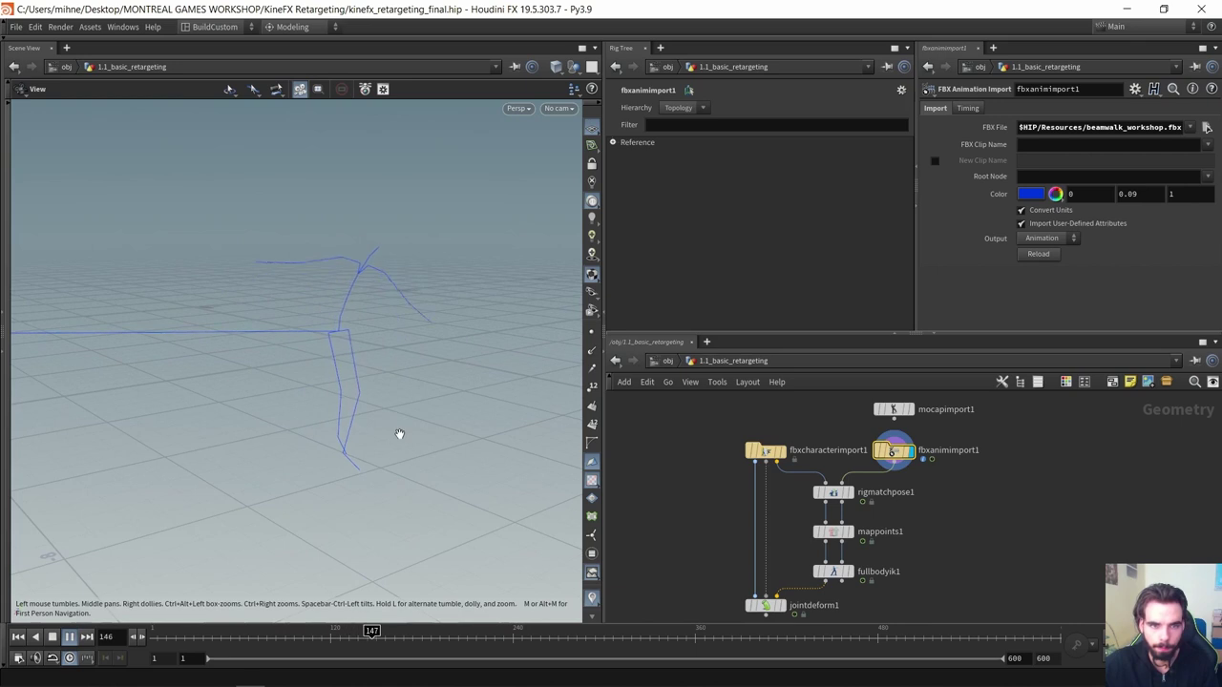
Return the animation to frame 1 and examine the skeleton's starting pose
{"action": "left_click", "coordinate": [18, 636]}
{"action": "key", "text": "f"}
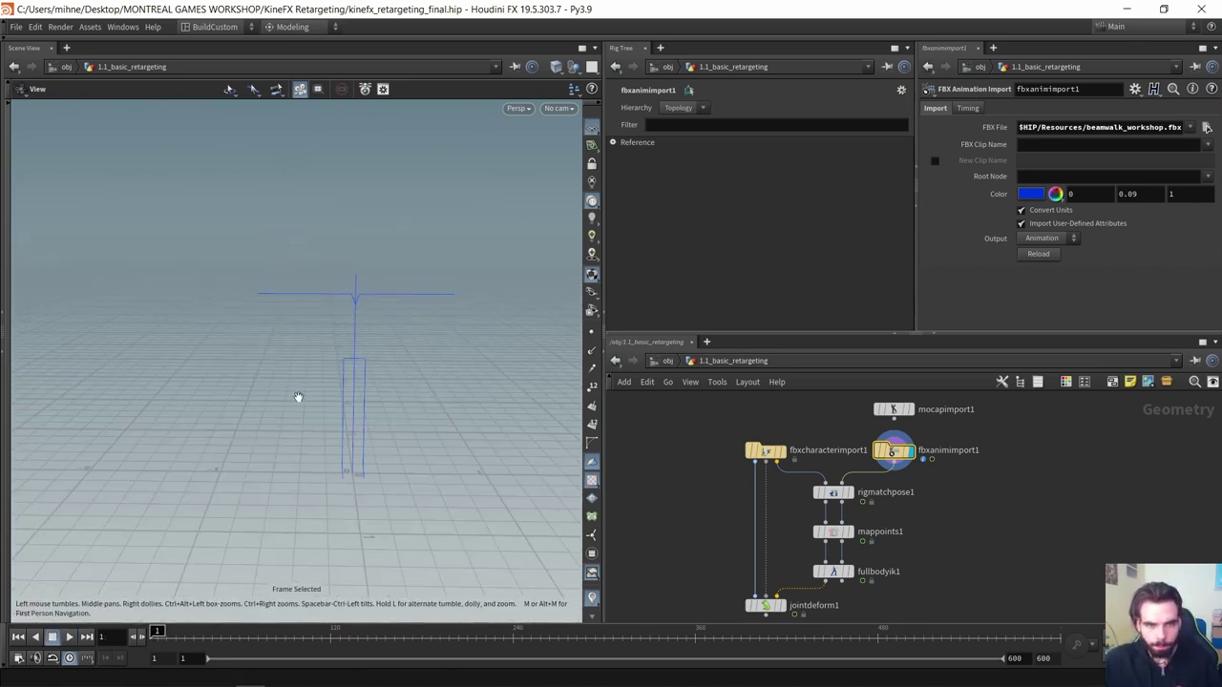
{"action": "left_click_drag", "start_coordinate": [352, 382], "coordinate": [348, 381]}
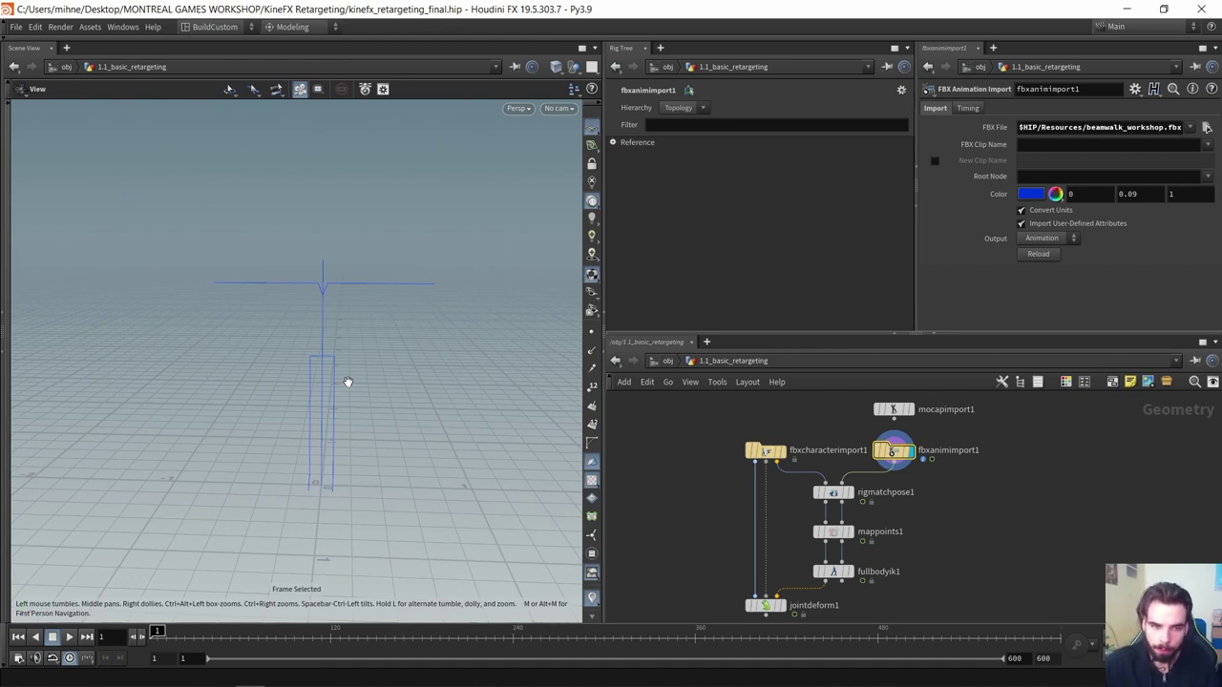
{"action": "mouse_move", "coordinate": [346, 379]}
{"action": "left_mouse_down"}
{"action": "mouse_move", "coordinate": [333, 381]}
{"action": "mouse_move", "coordinate": [342, 378]}
{"action": "left_mouse_up"}
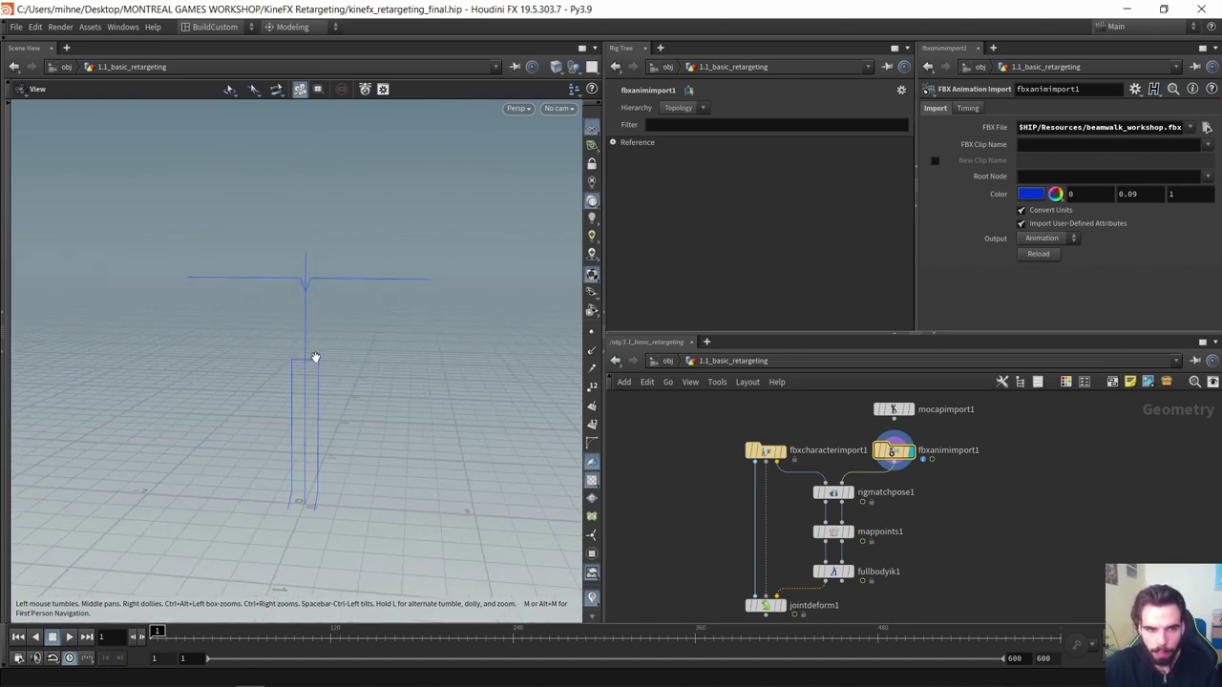
Check the file type options of the mocapimport1 node, keeping Acclaim (.amc; .asf)
{"action": "left_click", "coordinate": [892, 408]}
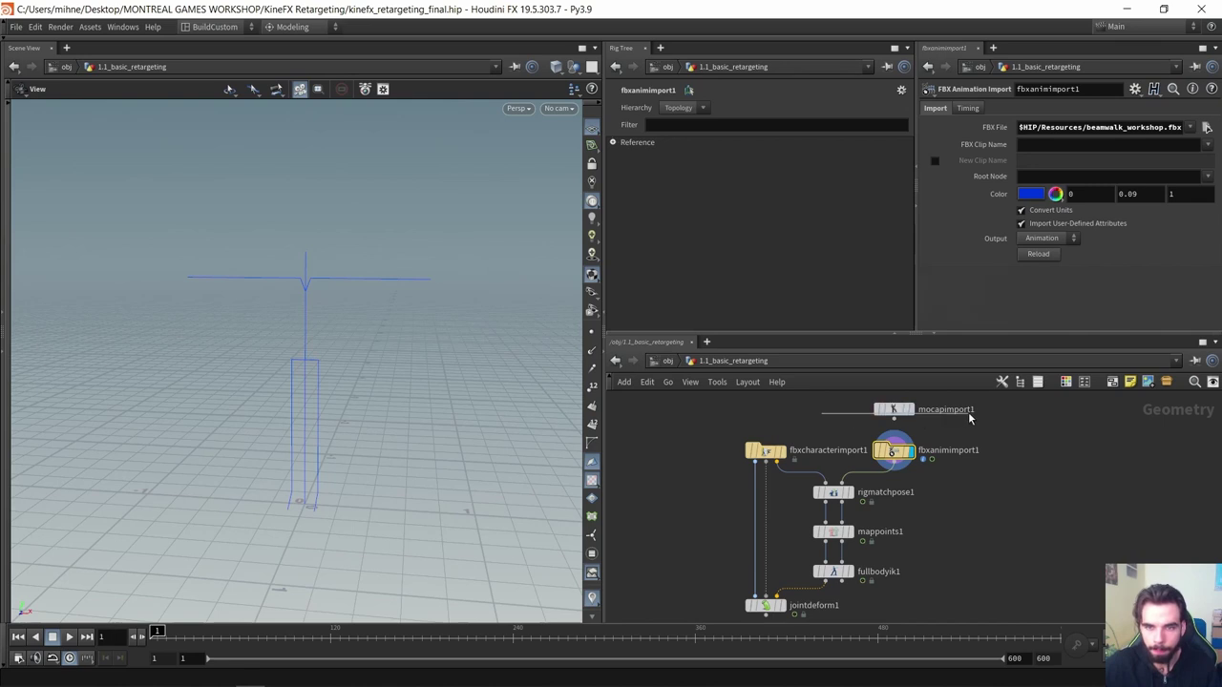
{"action": "left_click", "coordinate": [1040, 130]}
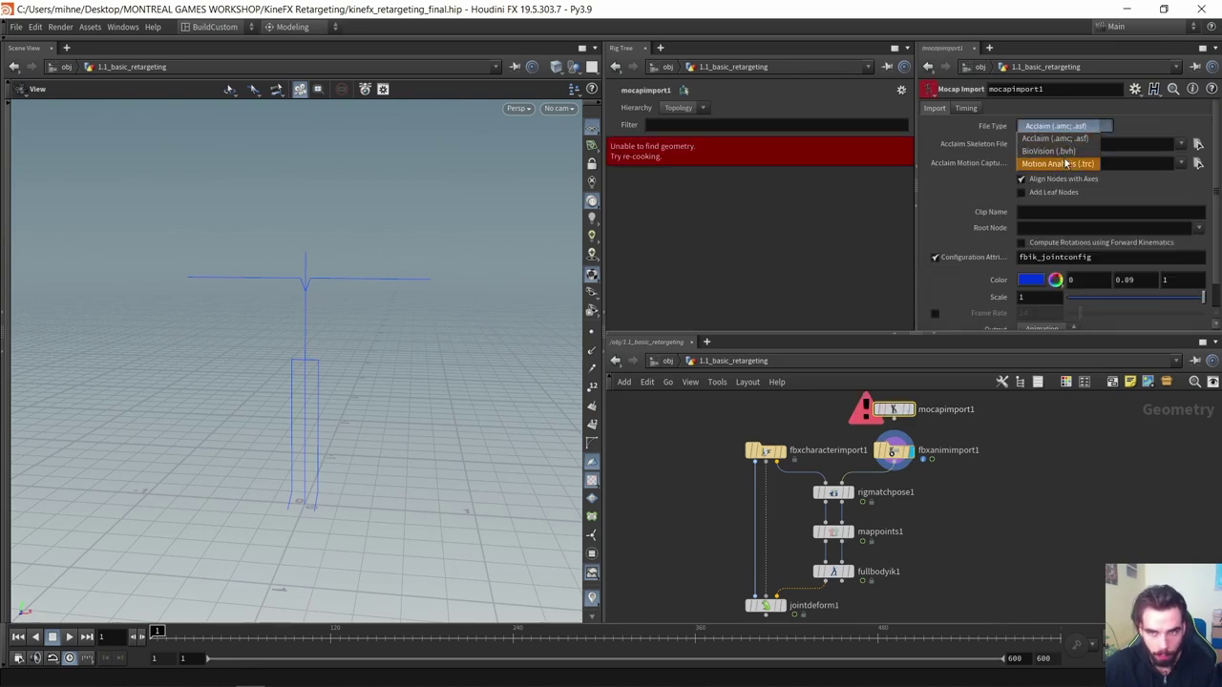
{"action": "left_click", "coordinate": [1059, 127]}
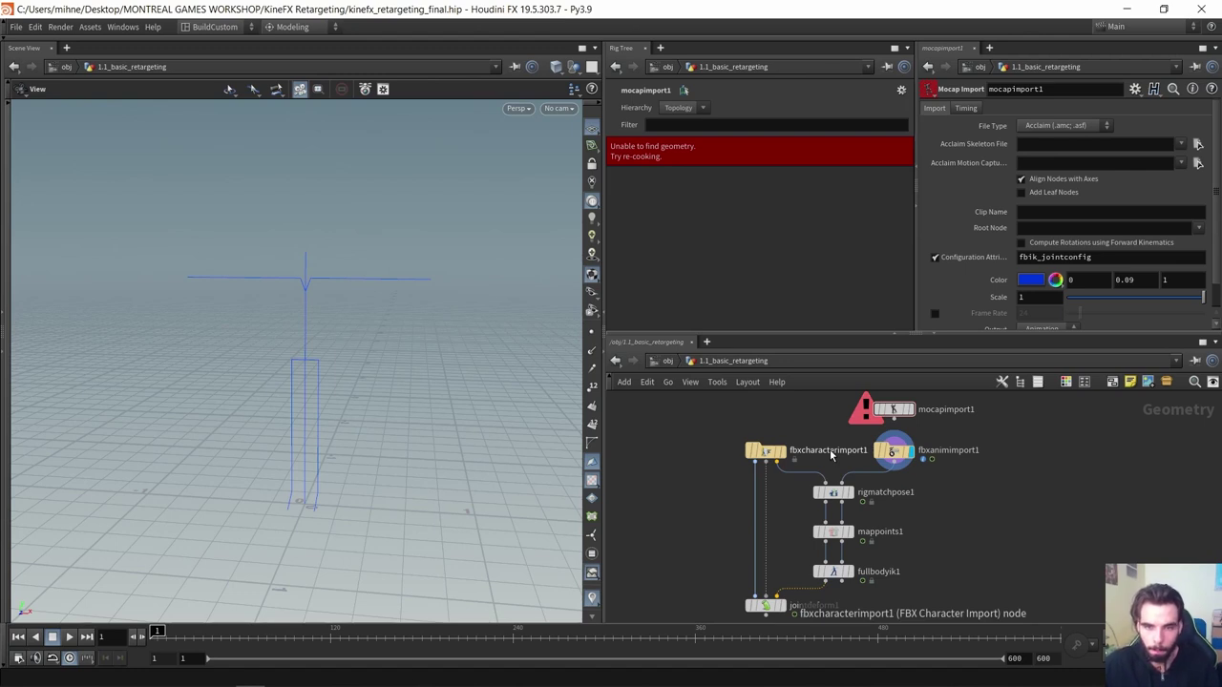
Compare the fbxcharacterimport1 mesh, the rigmatchpose1 skeleton and the fbxanimimport1 skeleton by displaying each in turn
{"action": "left_click", "coordinate": [780, 459]}
{"action": "left_click", "coordinate": [765, 450]}
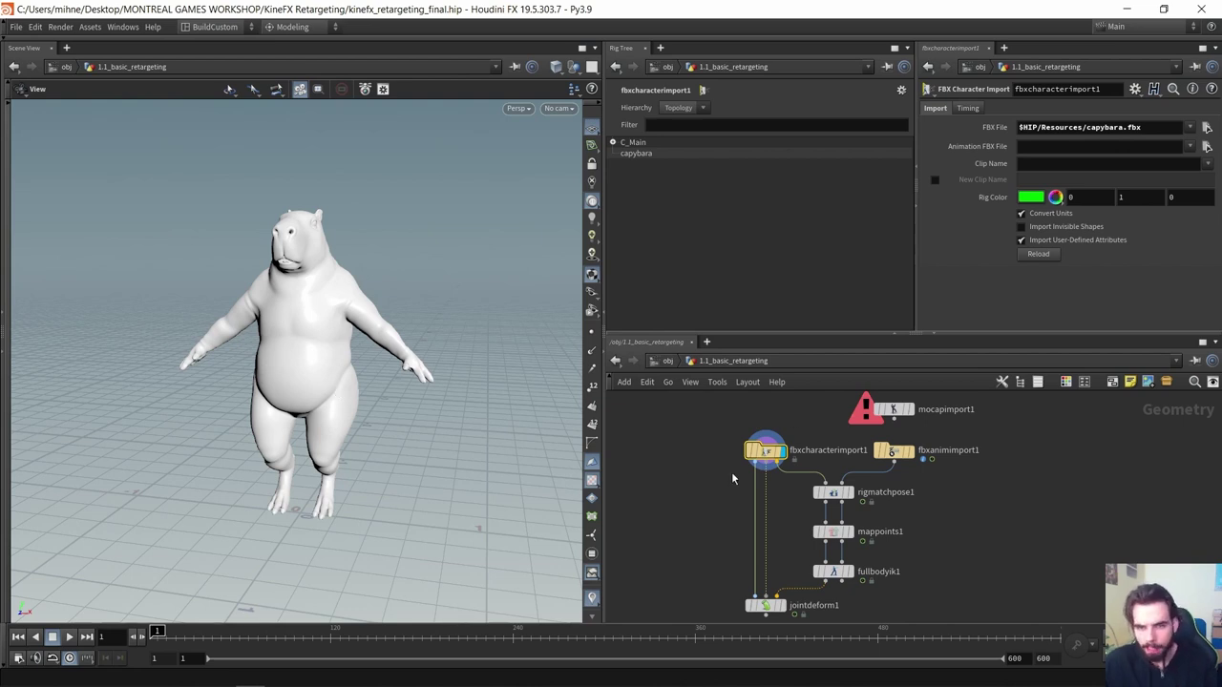
{"action": "scroll", "coordinate": [859, 467], "scroll_direction": "up", "scroll_amount": 3}
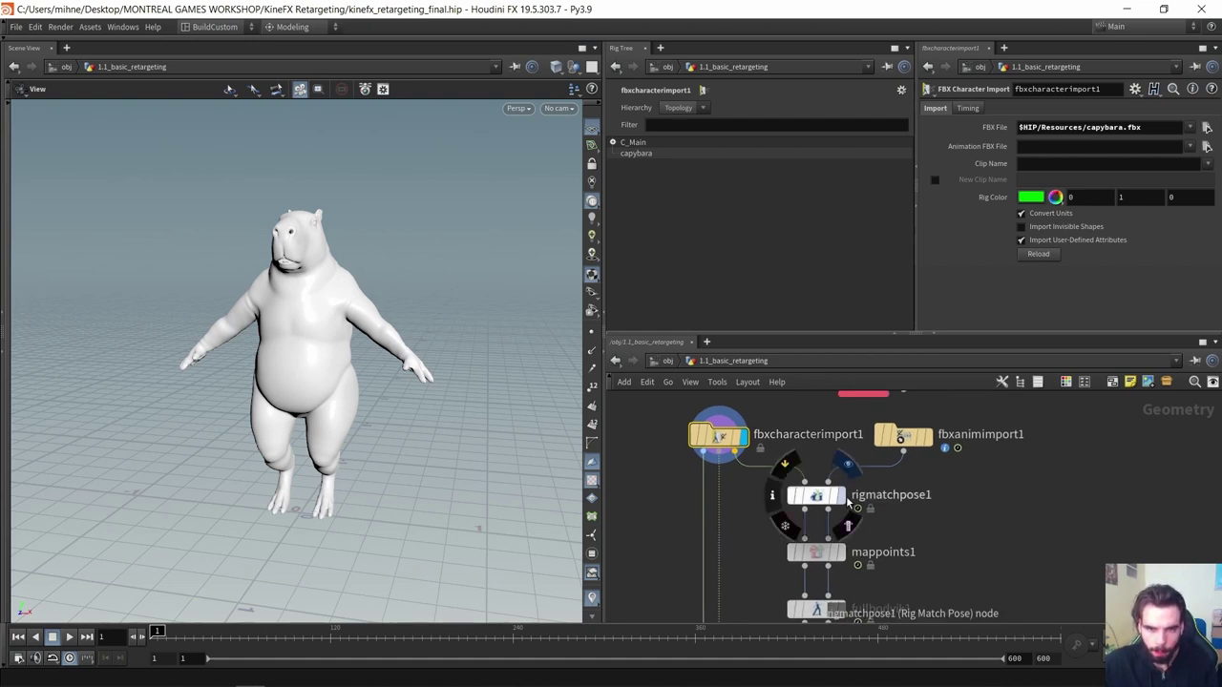
{"action": "left_click", "coordinate": [837, 496]}
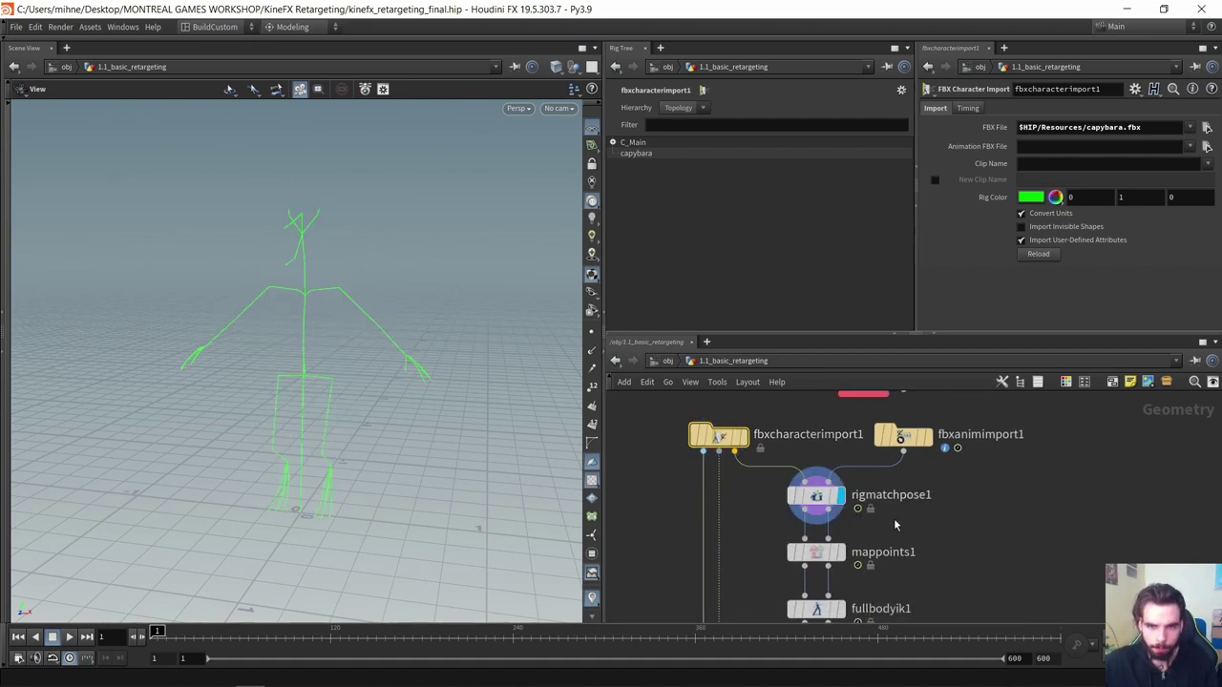
{"action": "left_click", "coordinate": [925, 436]}
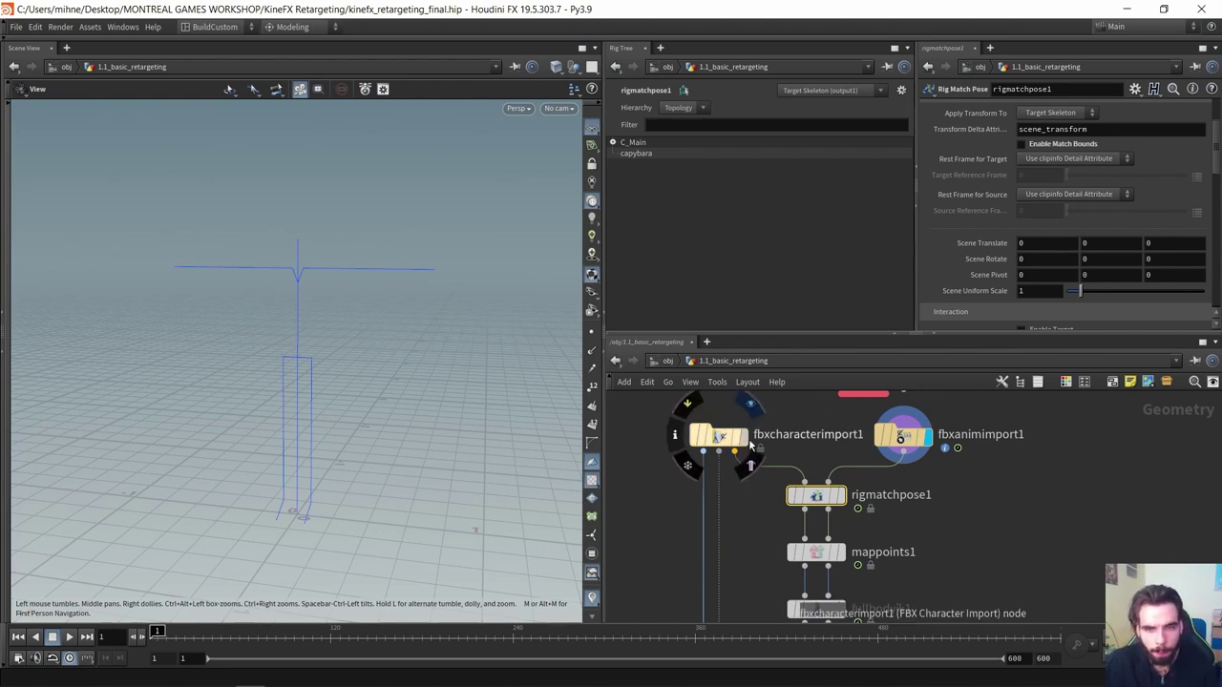
{"action": "left_click", "coordinate": [838, 495]}
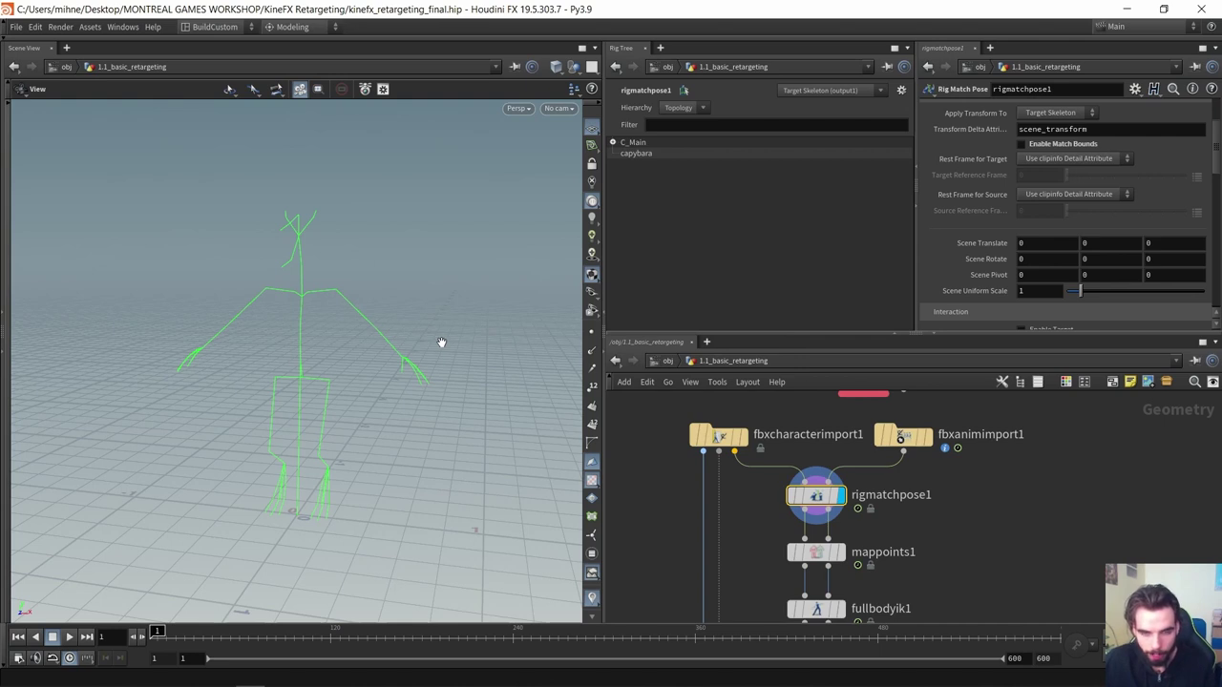
{"action": "left_click", "coordinate": [928, 436]}
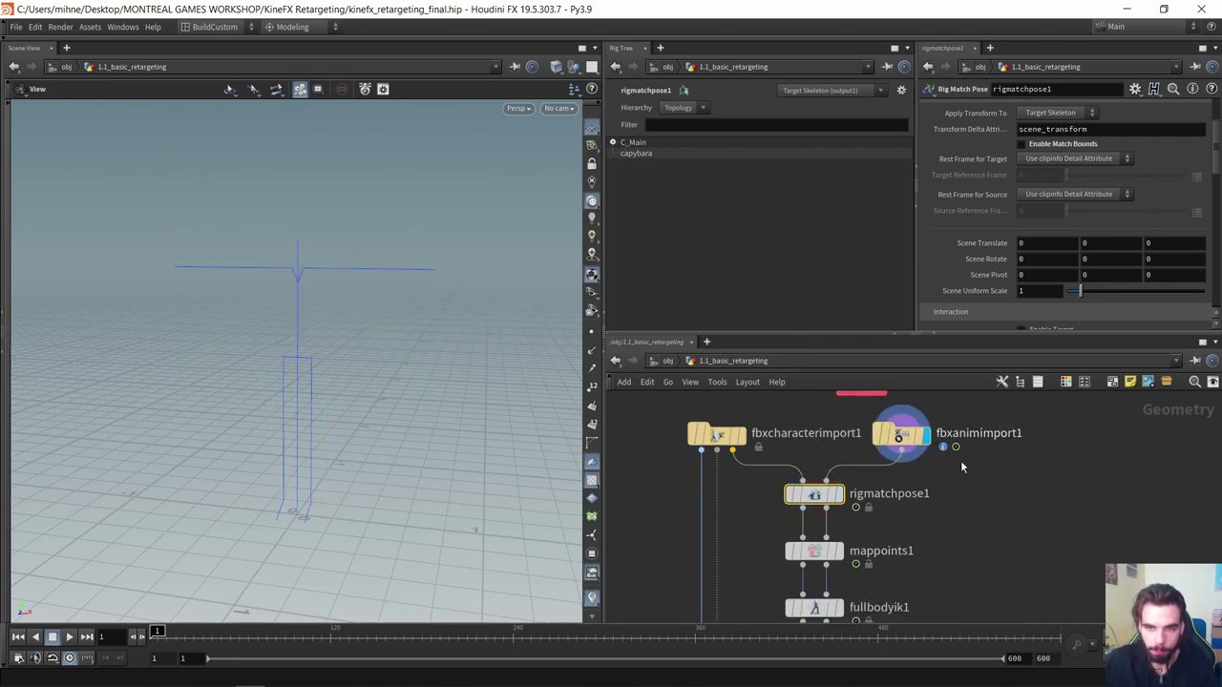
Select fbxanimimport1 and scrub to frame 6 to examine its pose away from the first frame
{"action": "left_click", "coordinate": [902, 437]}
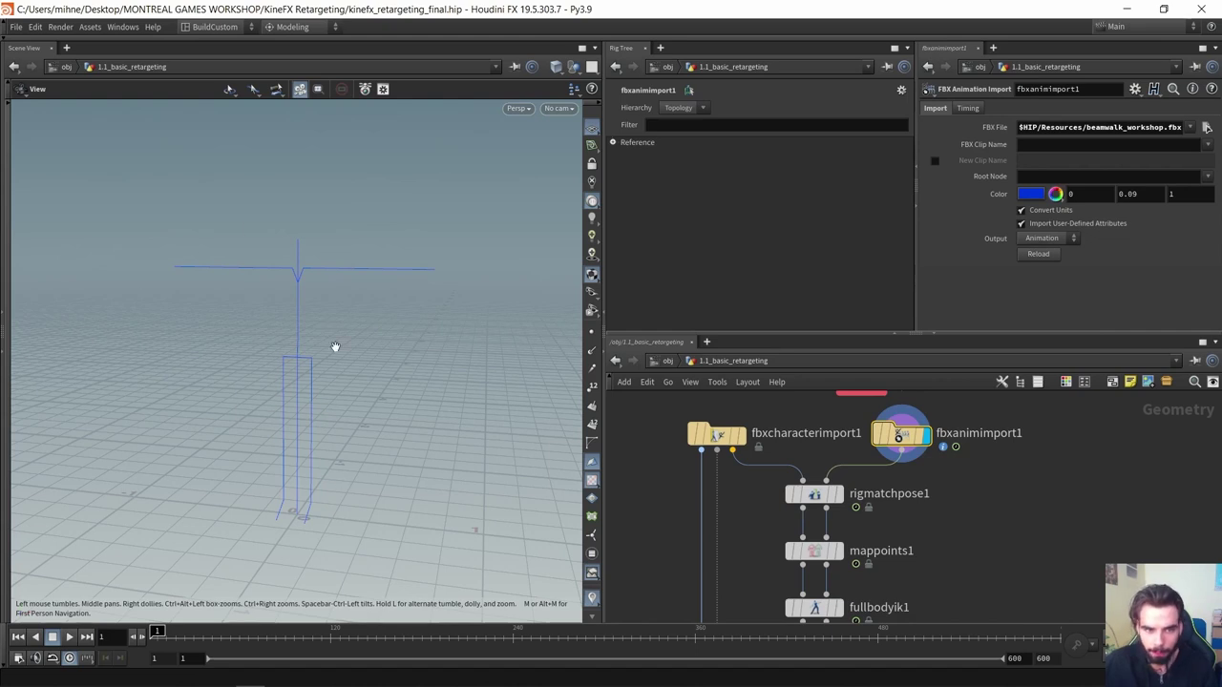
{"action": "left_click", "coordinate": [160, 632]}
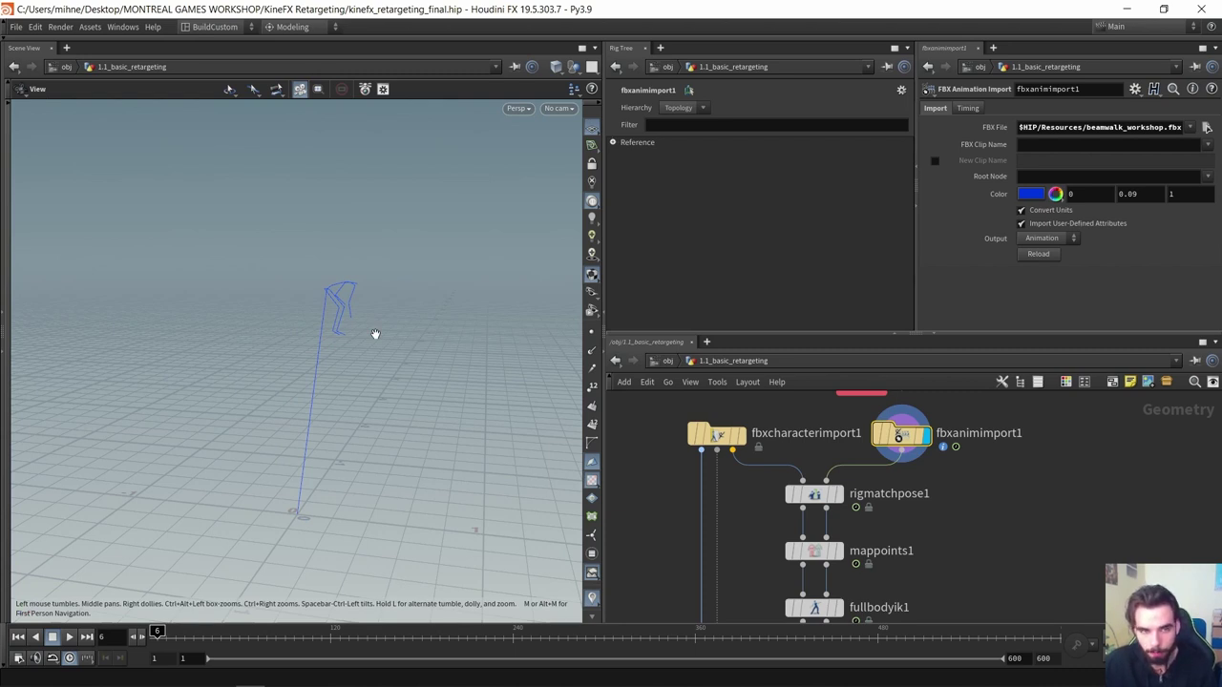
Duplicate the fbxanimimport1 node, place the copy beside the original and display it at frame 1
{"action": "middle_click_drag", "start_coordinate": [940, 498], "coordinate": [821, 504]}
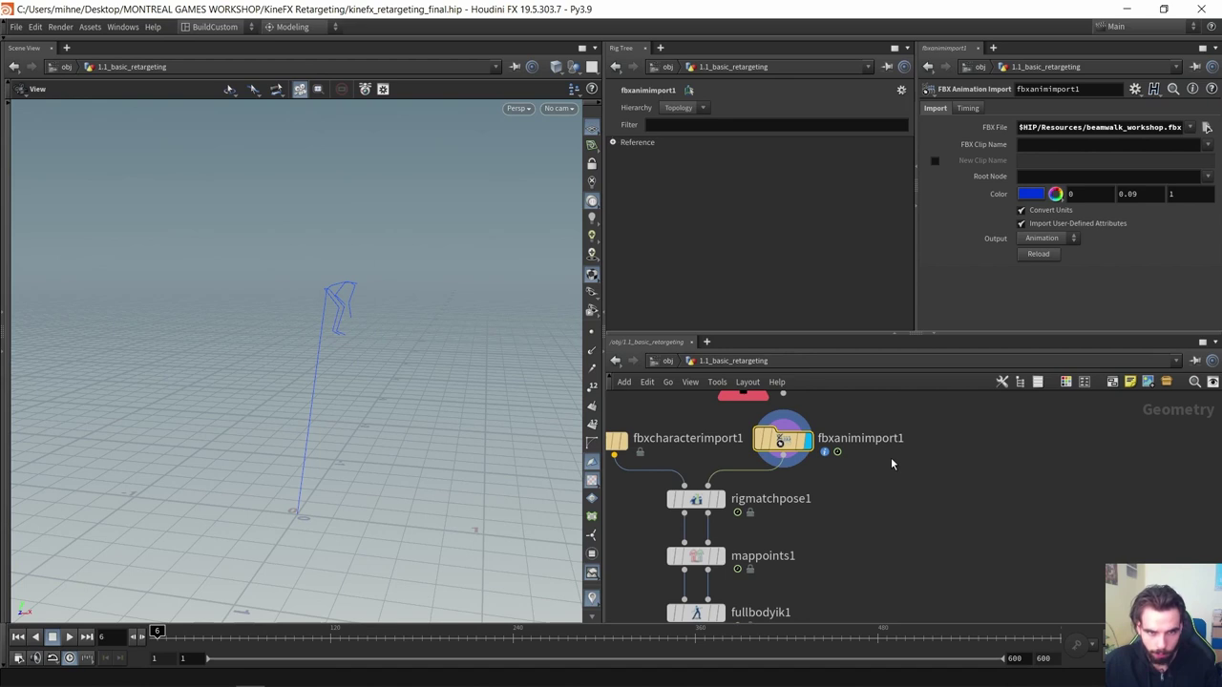
{"action": "key", "text": "ctrl+c"}
{"action": "key", "text": "ctrl+v"}
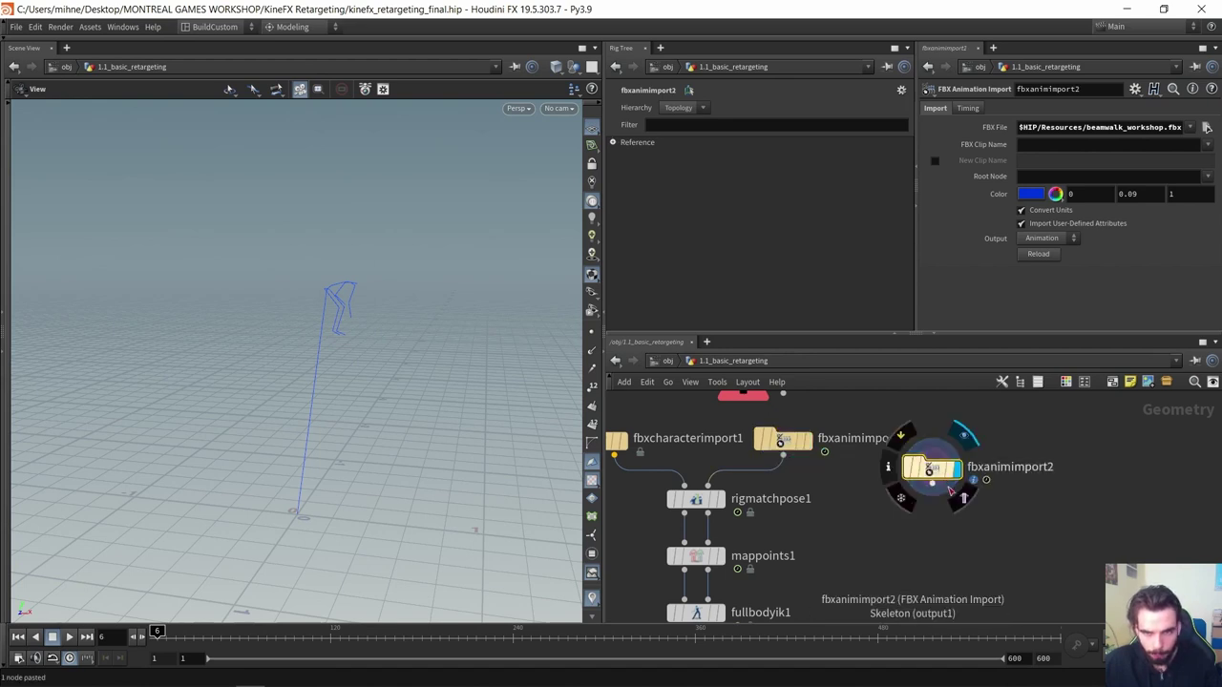
{"action": "left_click", "coordinate": [935, 449]}
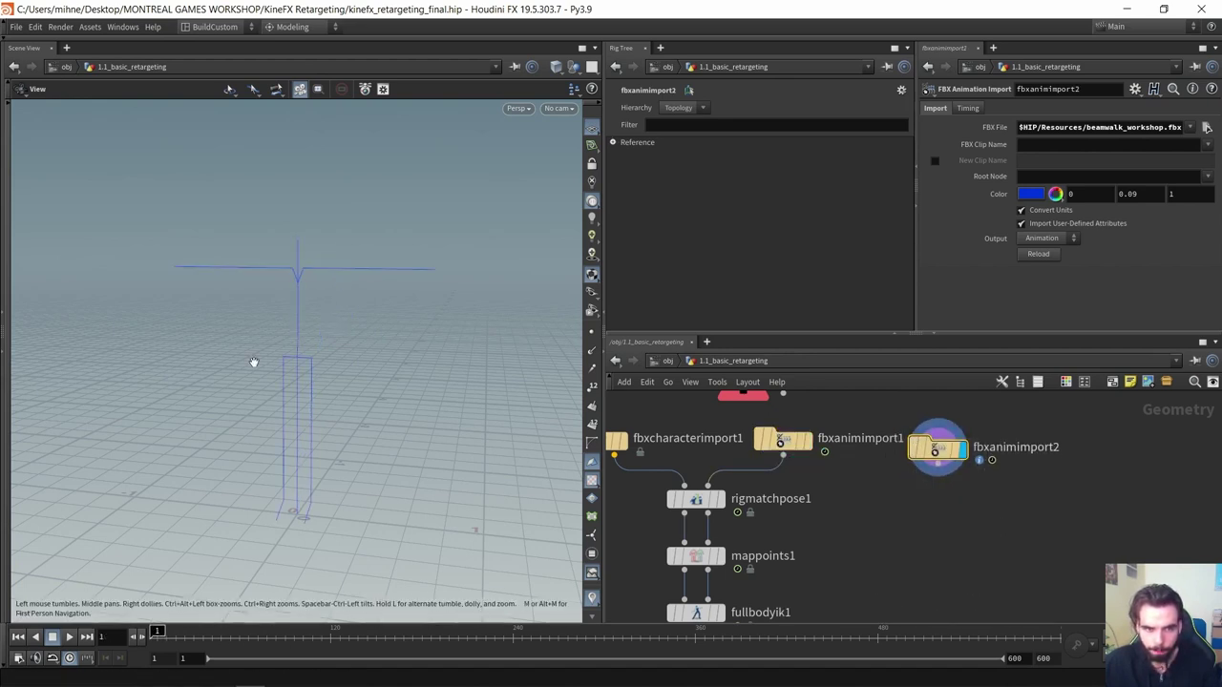
Add a Rig Stash Pose node and wire fbxanimimport1 and its duplicate into its two inputs
{"action": "key", "text": "Tab"}
{"action": "type", "text": "rigmat"}
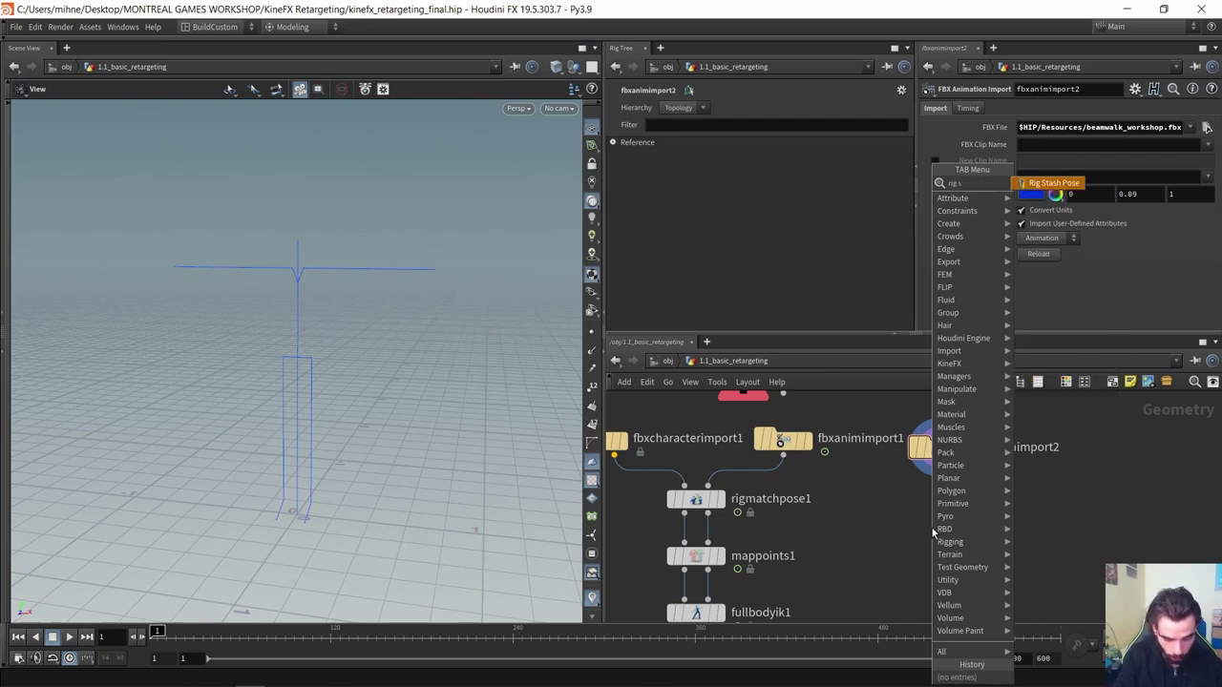
{"action": "key", "text": "Return"}
{"action": "left_click", "coordinate": [845, 489]}
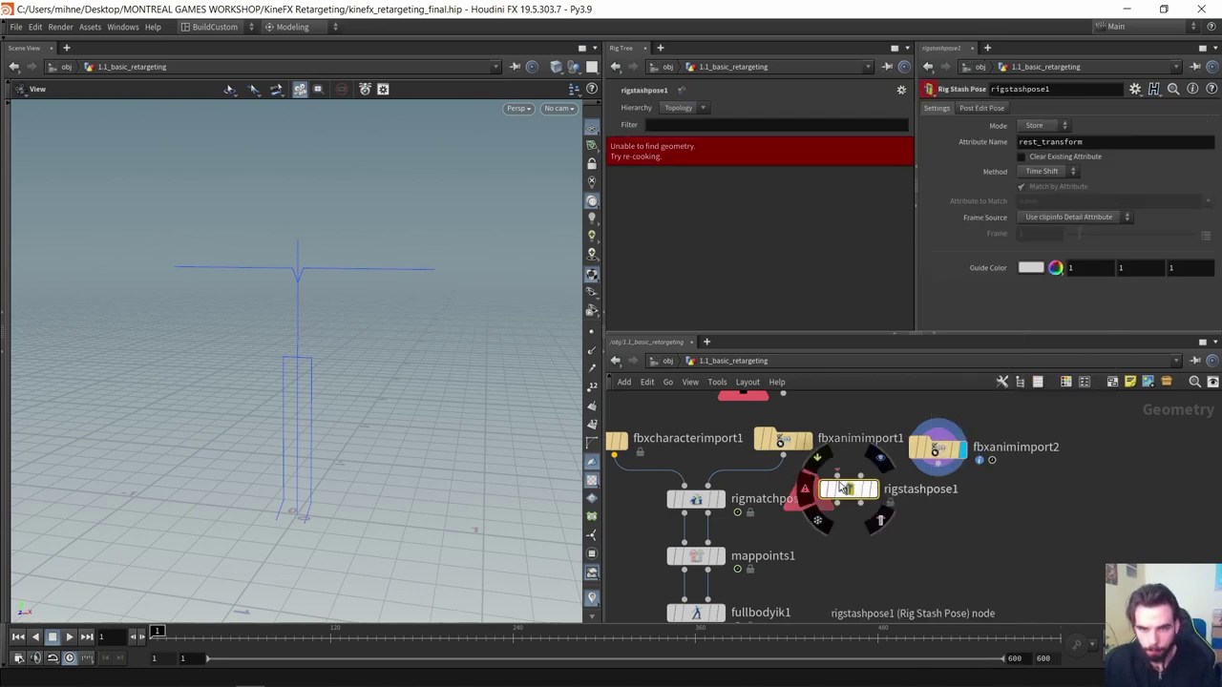
{"action": "left_click", "coordinate": [783, 457]}
{"action": "left_click", "coordinate": [855, 476]}
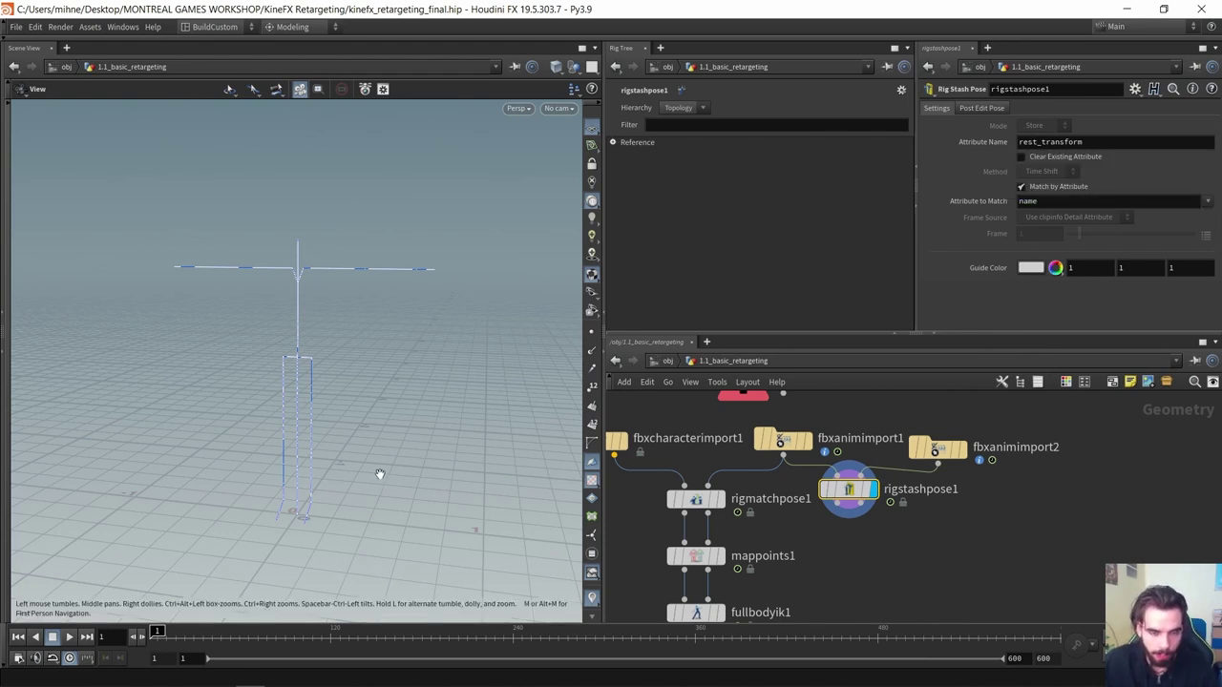
Connect the Rig Stash Pose output to the second input of rigmatchpose1 and display rigmatchpose1
{"action": "left_click", "coordinate": [843, 512]}
{"action": "left_click", "coordinate": [708, 485]}
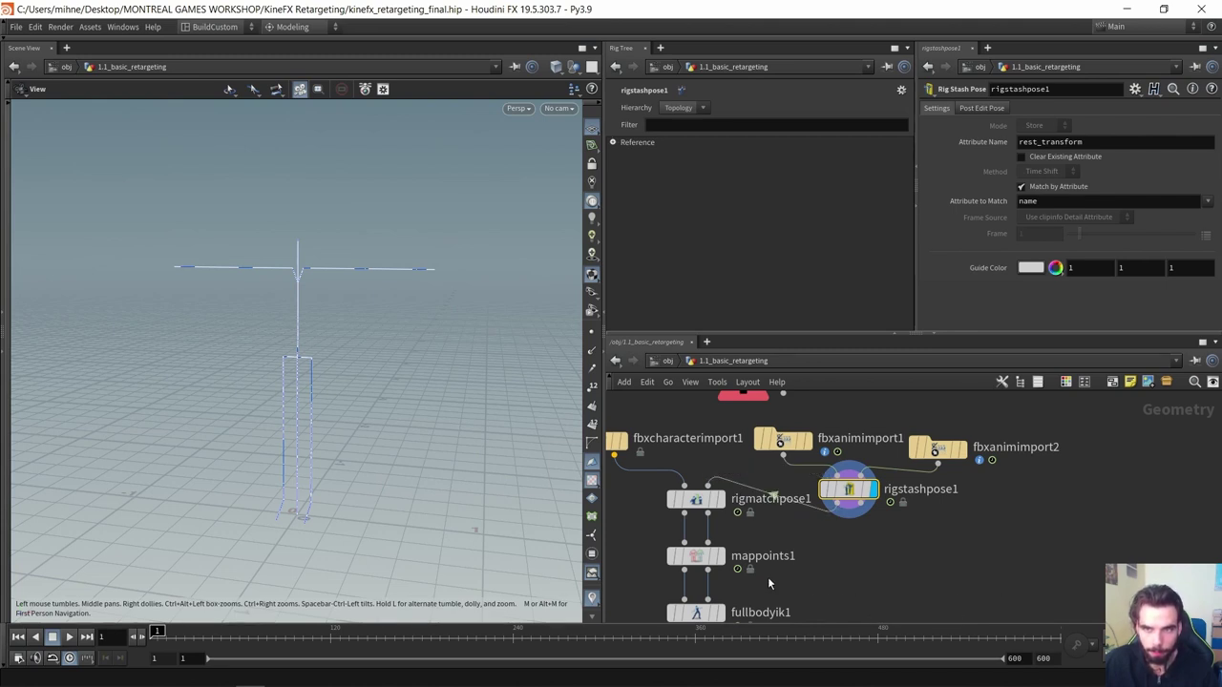
{"action": "left_click", "coordinate": [720, 499]}
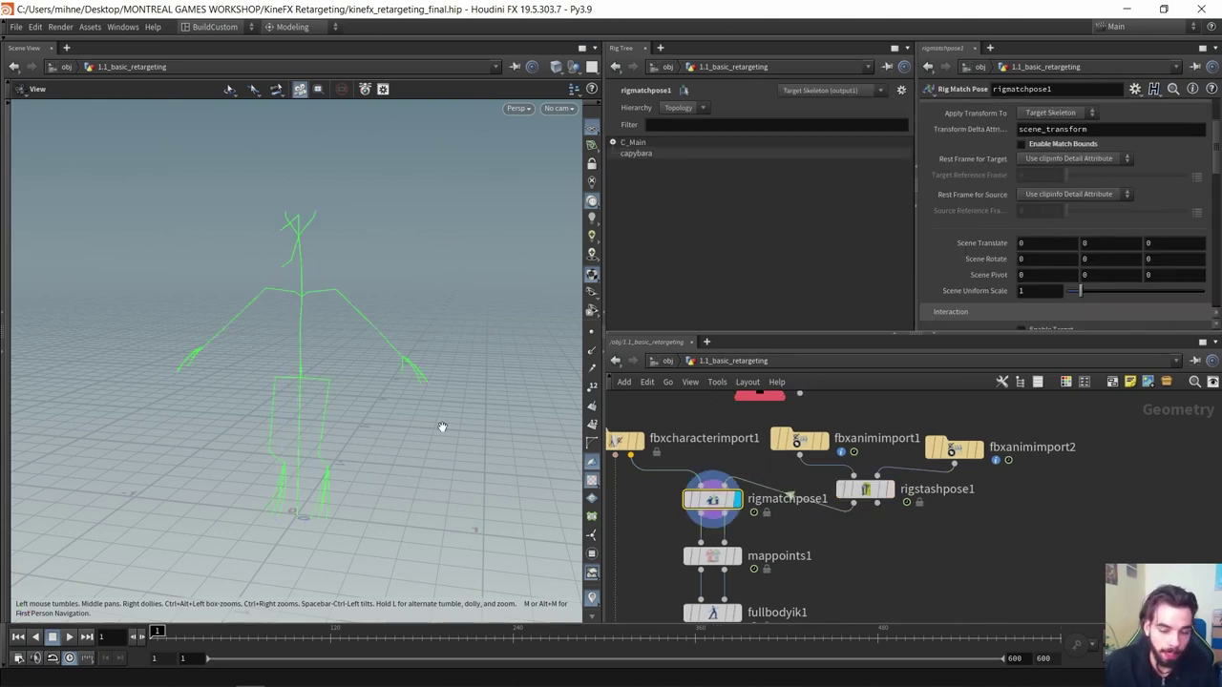
Restore the direct link from fbxanimimport1 to rigmatchpose1 and delete the Rig Stash Pose and duplicate import nodes
{"action": "left_click", "coordinate": [806, 440]}
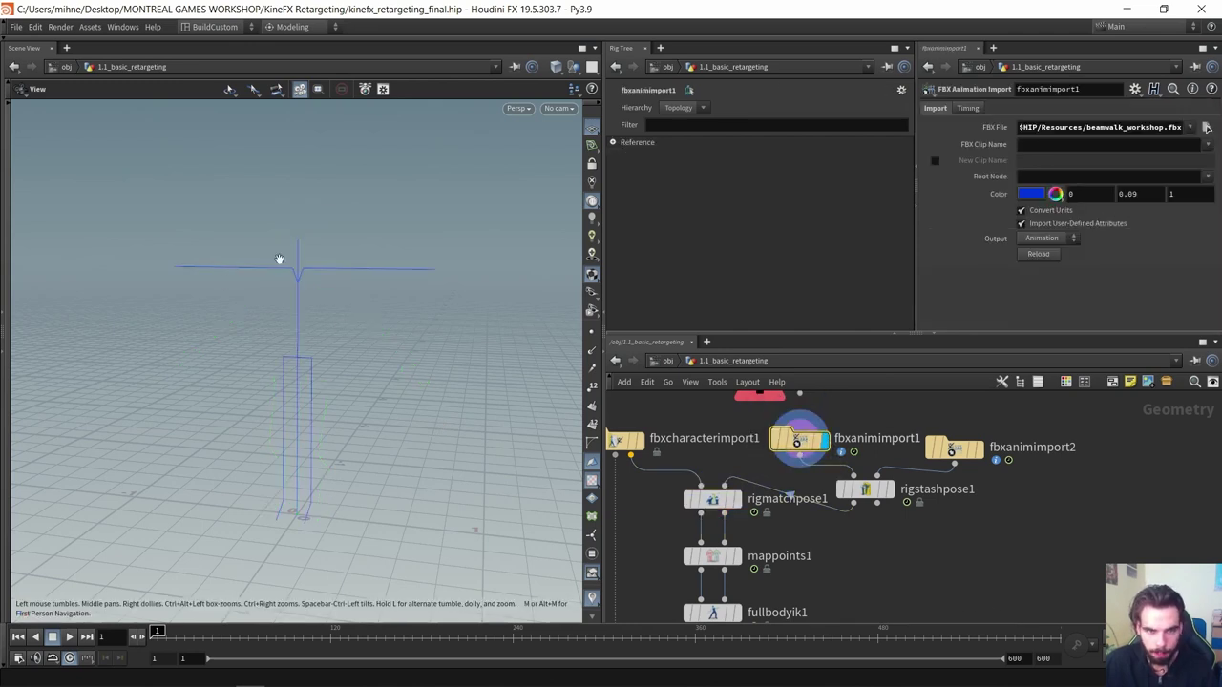
{"action": "left_click", "coordinate": [718, 499]}
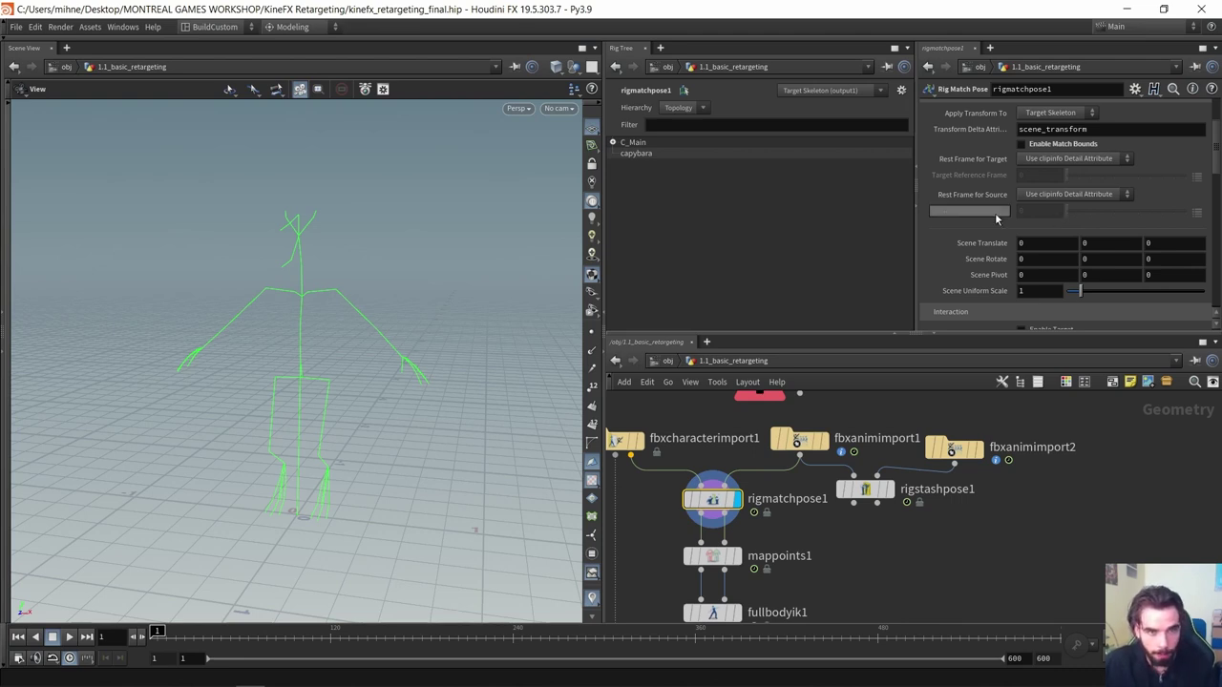
{"action": "left_click_drag", "start_coordinate": [1029, 561], "coordinate": [882, 435]}
{"action": "key", "text": "Delete"}
{"action": "middle_click_drag", "start_coordinate": [872, 483], "coordinate": [949, 485]}
Activate the Rig Match Pose tool on rigmatchpose1 and inspect the source skeleton overlaid on the character's skeleton
{"action": "left_click", "coordinate": [793, 476]}
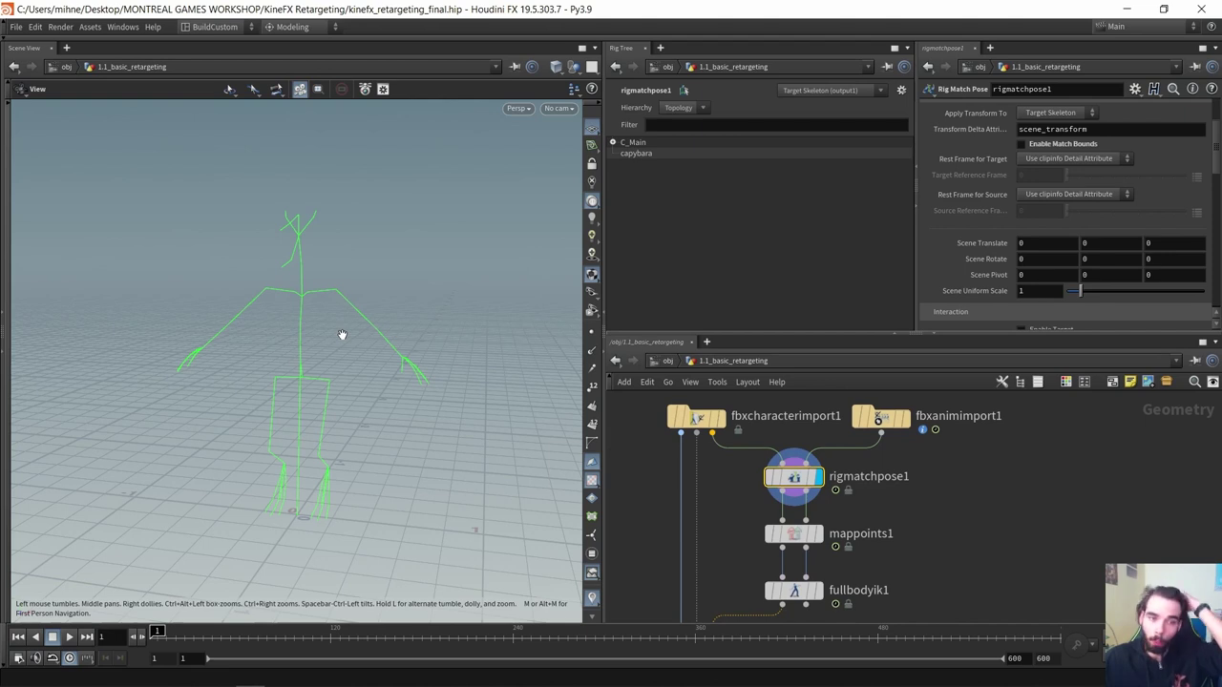
{"action": "key", "text": "Return"}
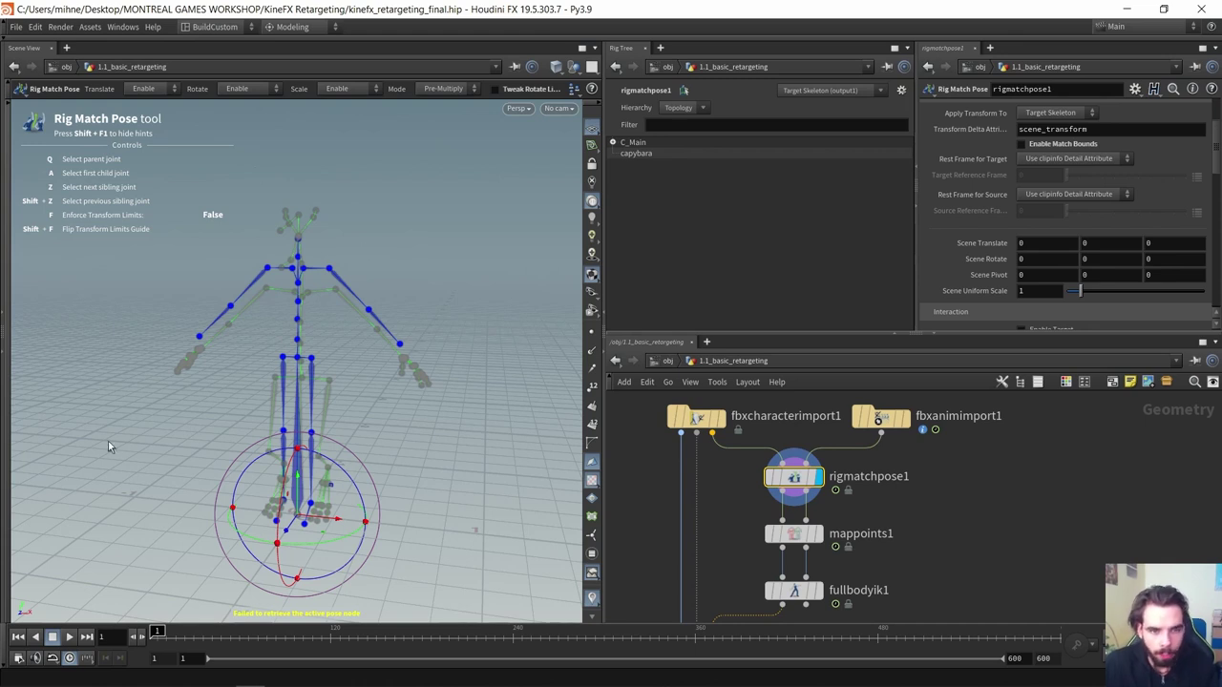
{"action": "left_click_drag", "start_coordinate": [412, 288], "coordinate": [342, 296], "text": "alt"}
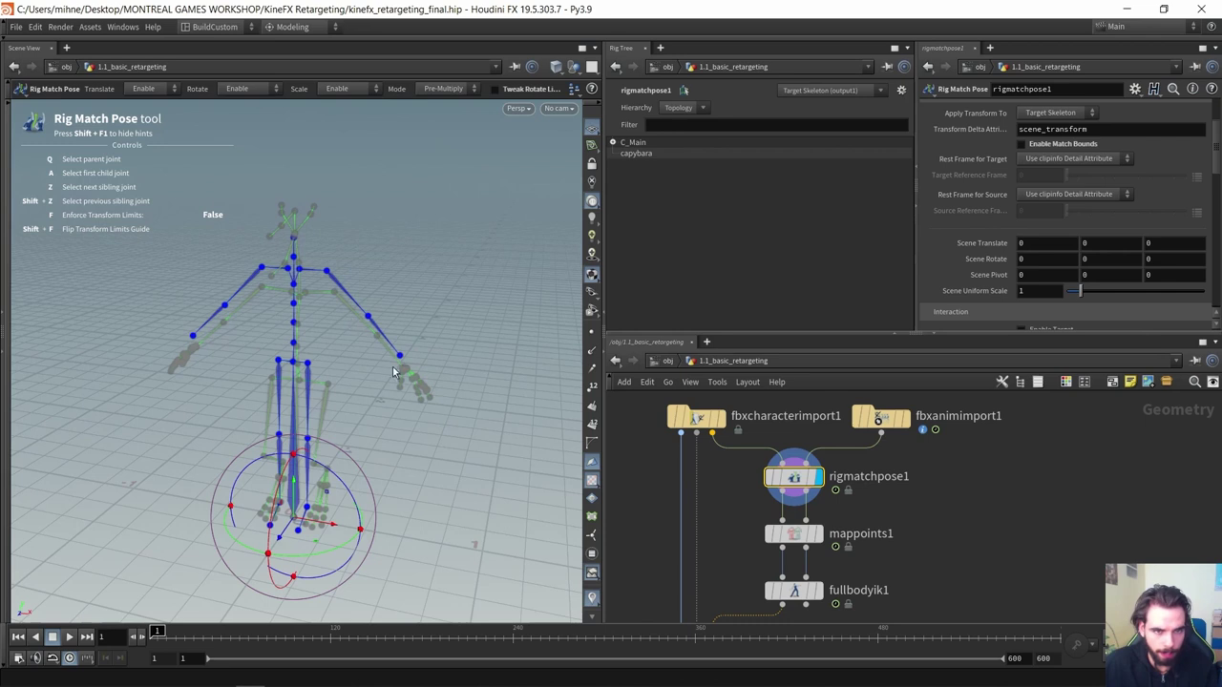
{"action": "middle_click_drag", "start_coordinate": [392, 375], "coordinate": [406, 358], "text": "alt"}
{"action": "left_click_drag", "start_coordinate": [406, 358], "coordinate": [362, 345], "text": "alt"}
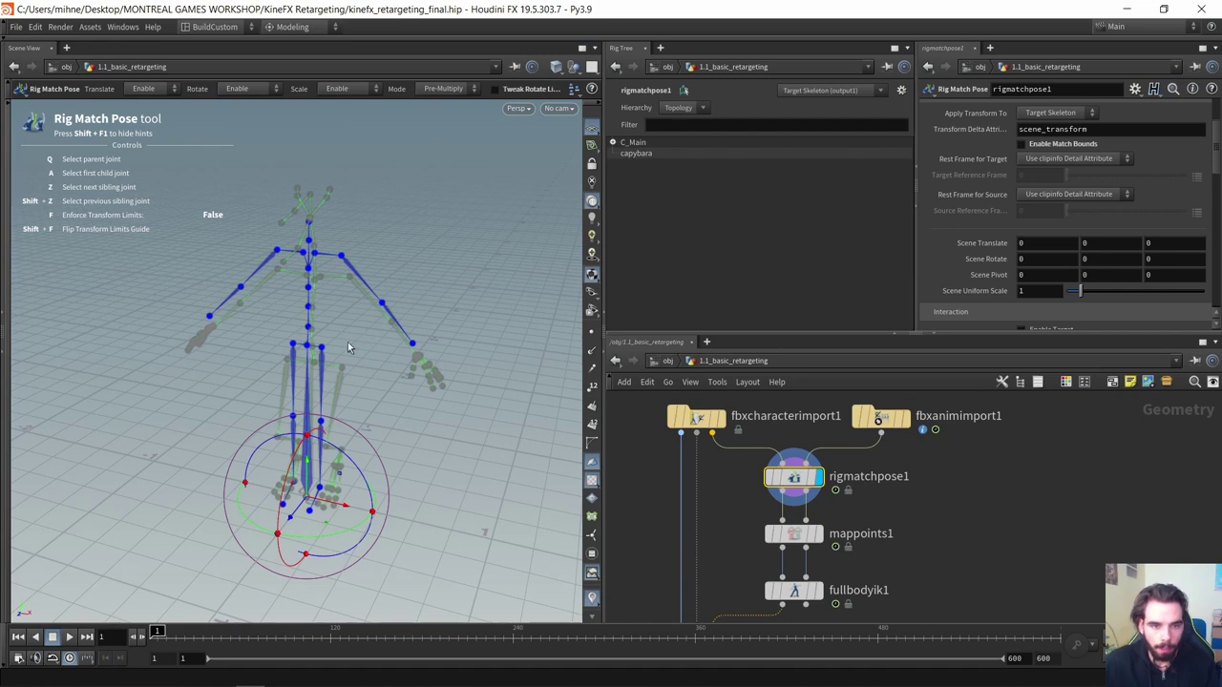
{"action": "left_click_drag", "start_coordinate": [364, 333], "coordinate": [369, 348]}
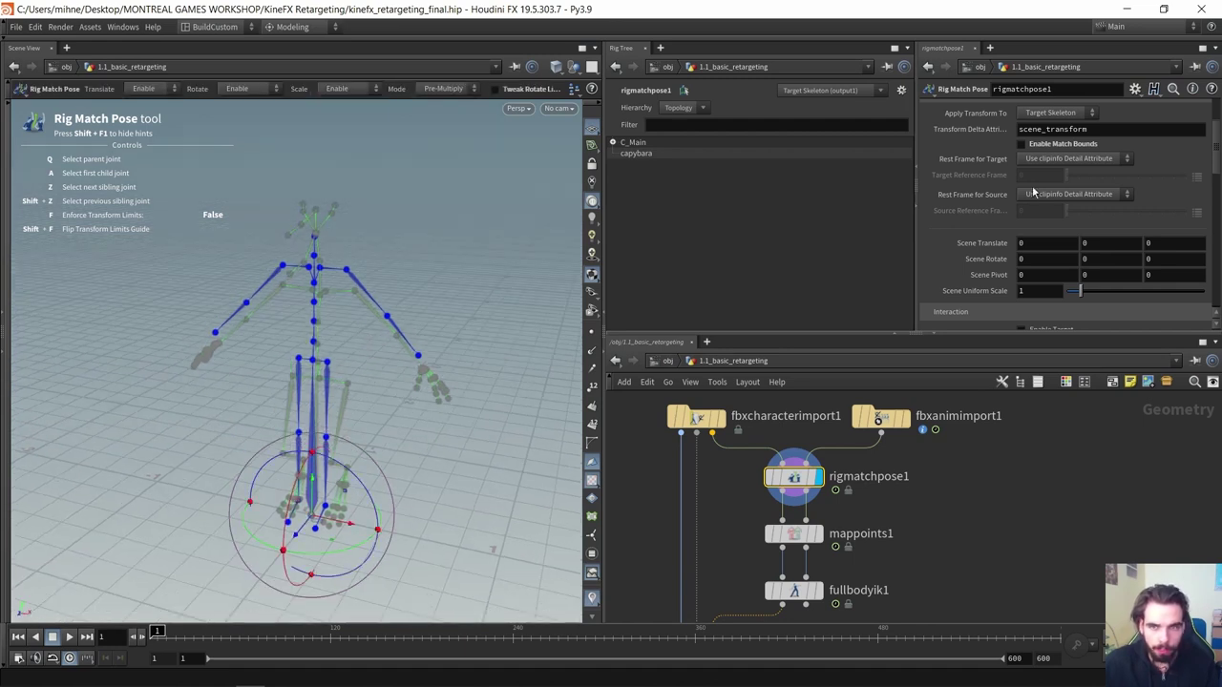
Try Enable Match Bounds on rigmatchpose1, switch it off again, and inspect the two overlaid skeletons
{"action": "left_click", "coordinate": [1061, 145]}
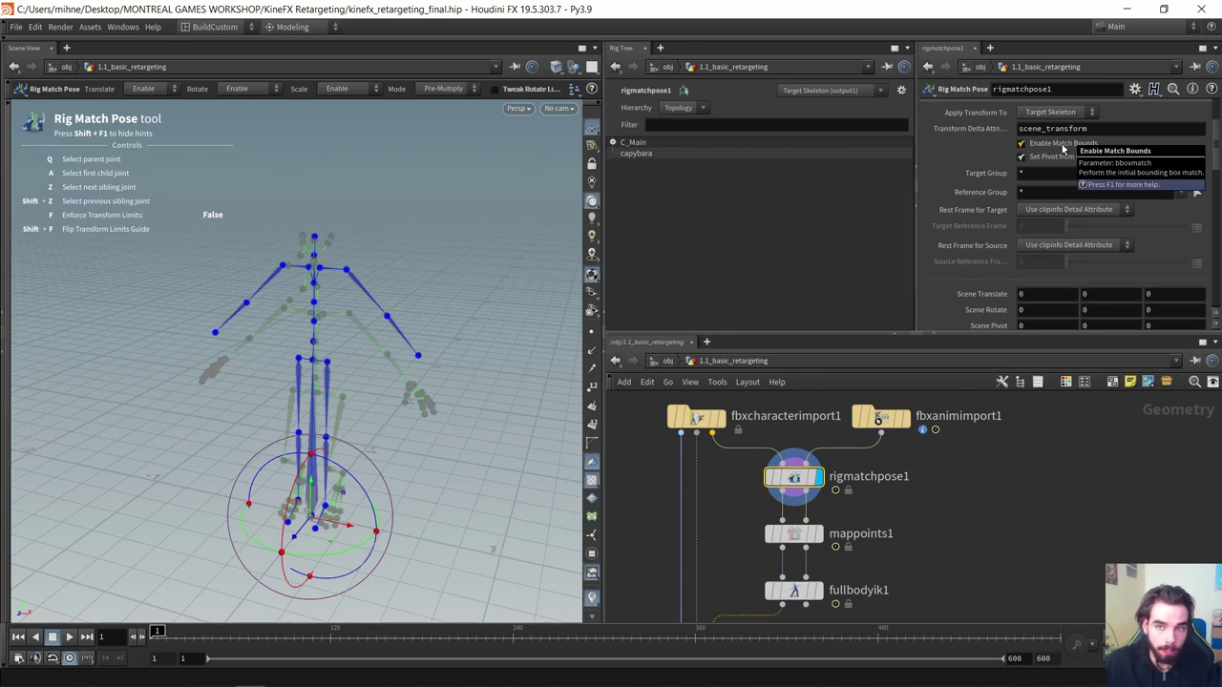
{"action": "left_click", "coordinate": [1060, 144]}
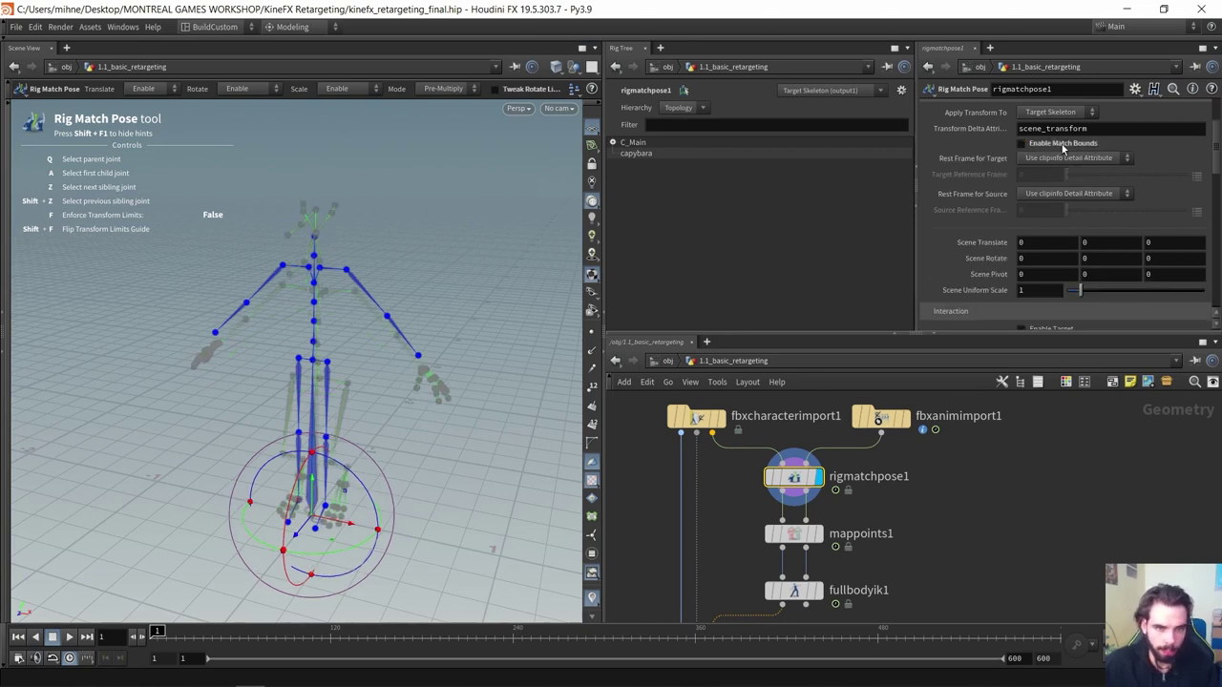
{"action": "left_click_drag", "start_coordinate": [353, 396], "coordinate": [356, 394], "text": "alt"}
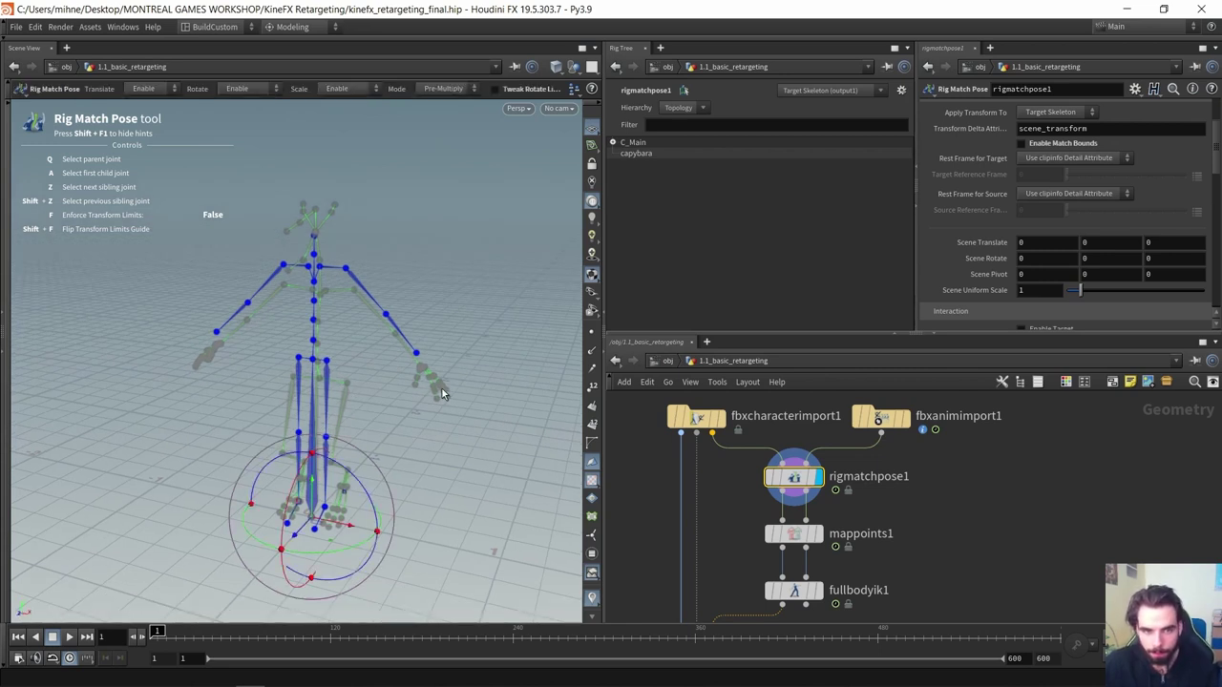
{"action": "key", "text": "Escape"}
{"action": "left_click_drag", "start_coordinate": [315, 387], "coordinate": [369, 383], "text": "alt"}
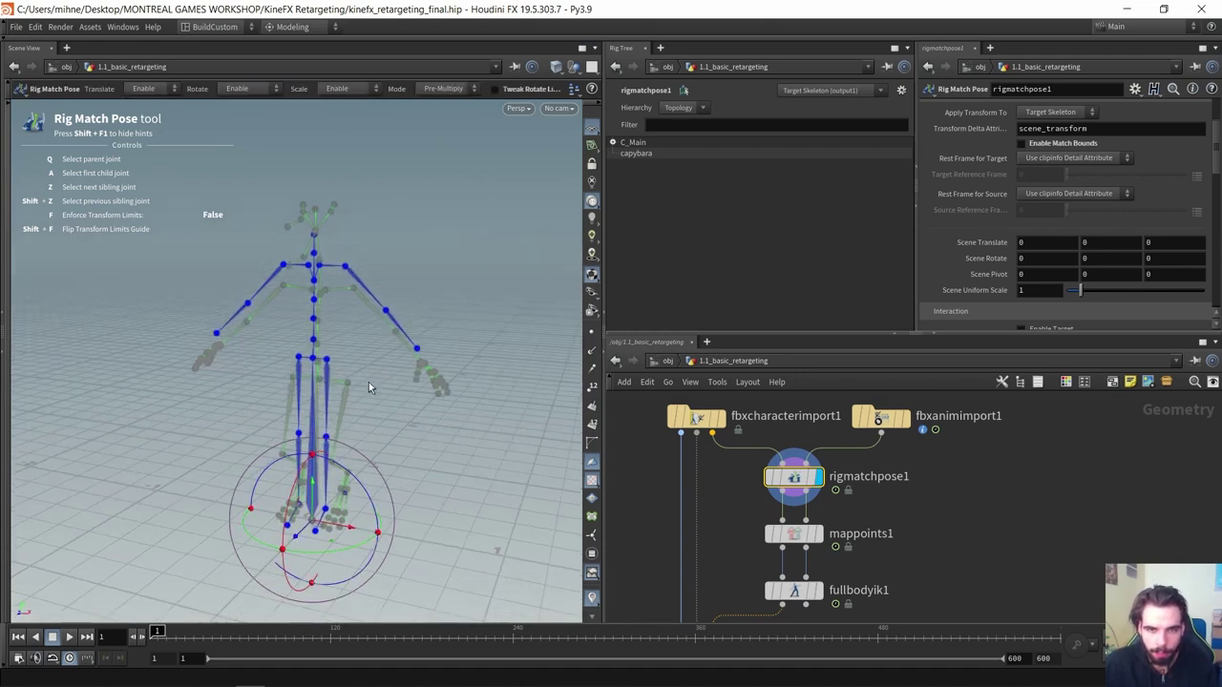
Try rotating the source skeleton's left shoulder joint with the Rig Match Pose tool, and undo the rotation
{"action": "scroll", "coordinate": [1029, 295], "scroll_direction": "down", "scroll_amount": 1}
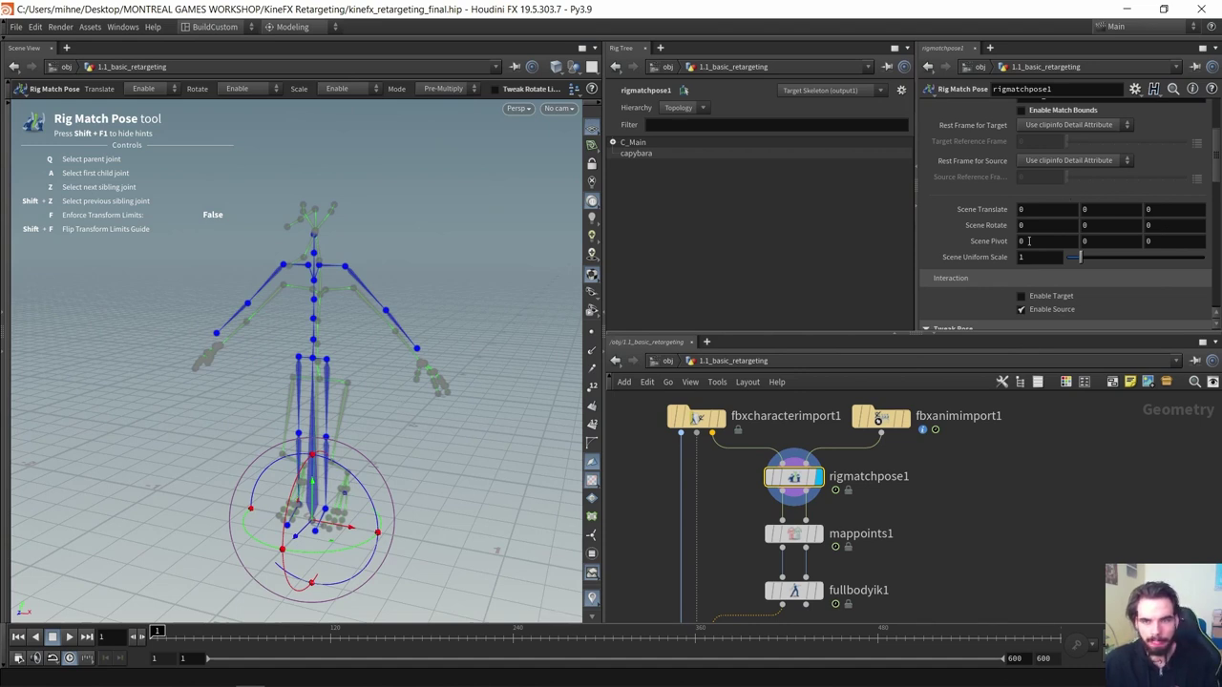
{"action": "scroll", "coordinate": [1048, 226], "scroll_direction": "up", "scroll_amount": 2}
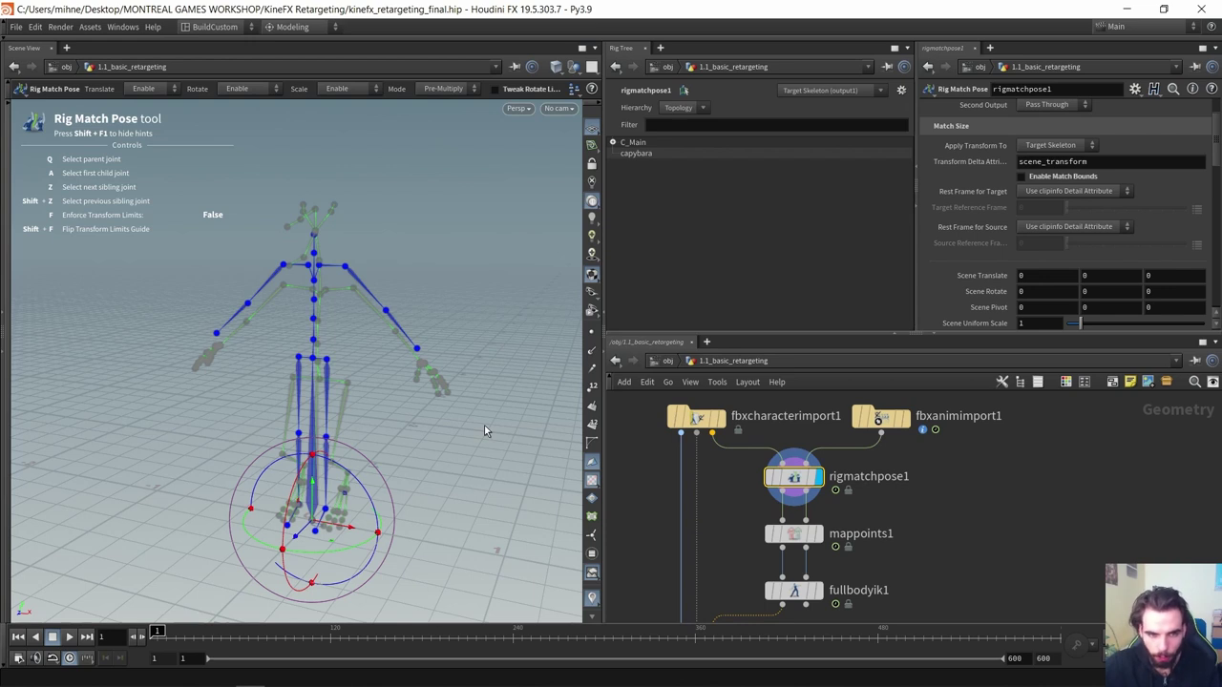
{"action": "left_click_drag", "start_coordinate": [407, 417], "coordinate": [398, 414], "text": "alt"}
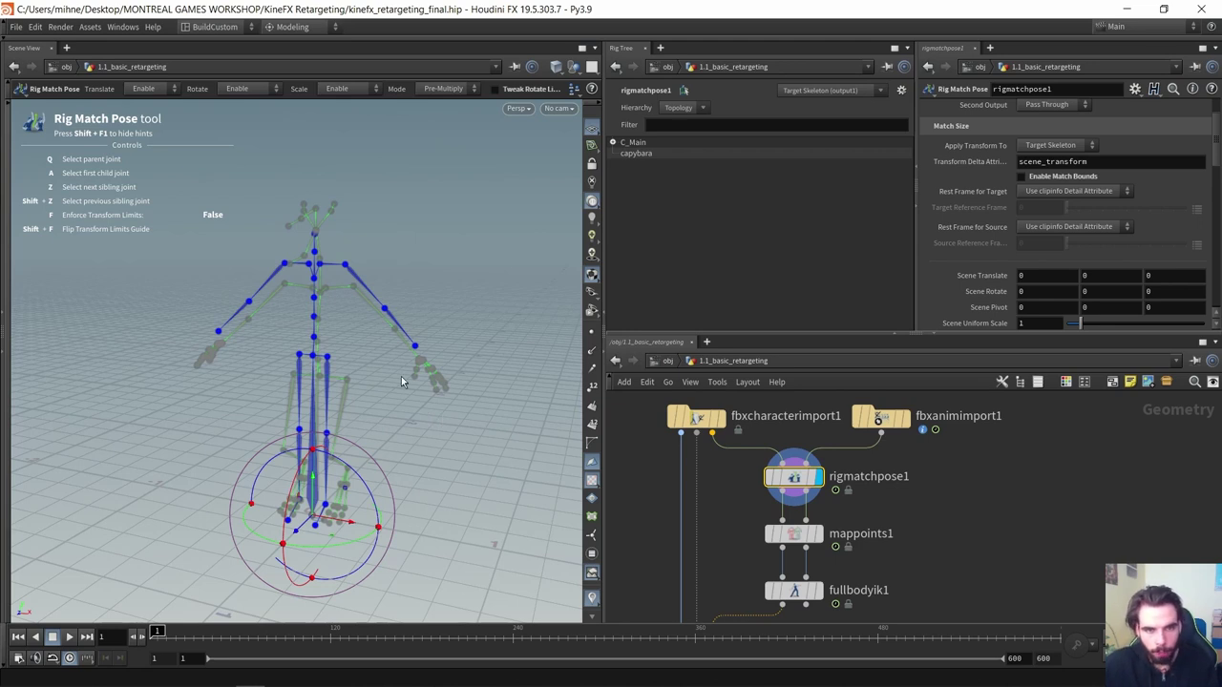
{"action": "middle_click_drag", "start_coordinate": [359, 344], "coordinate": [365, 348], "text": "alt"}
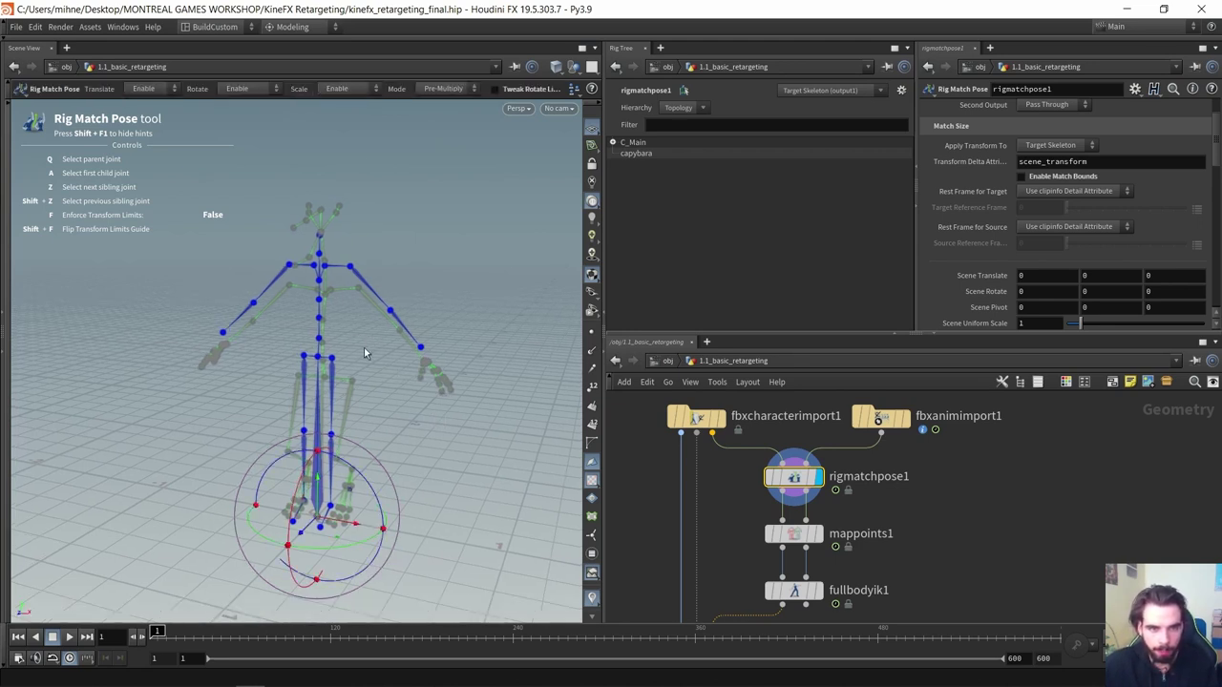
{"action": "left_click", "coordinate": [351, 267]}
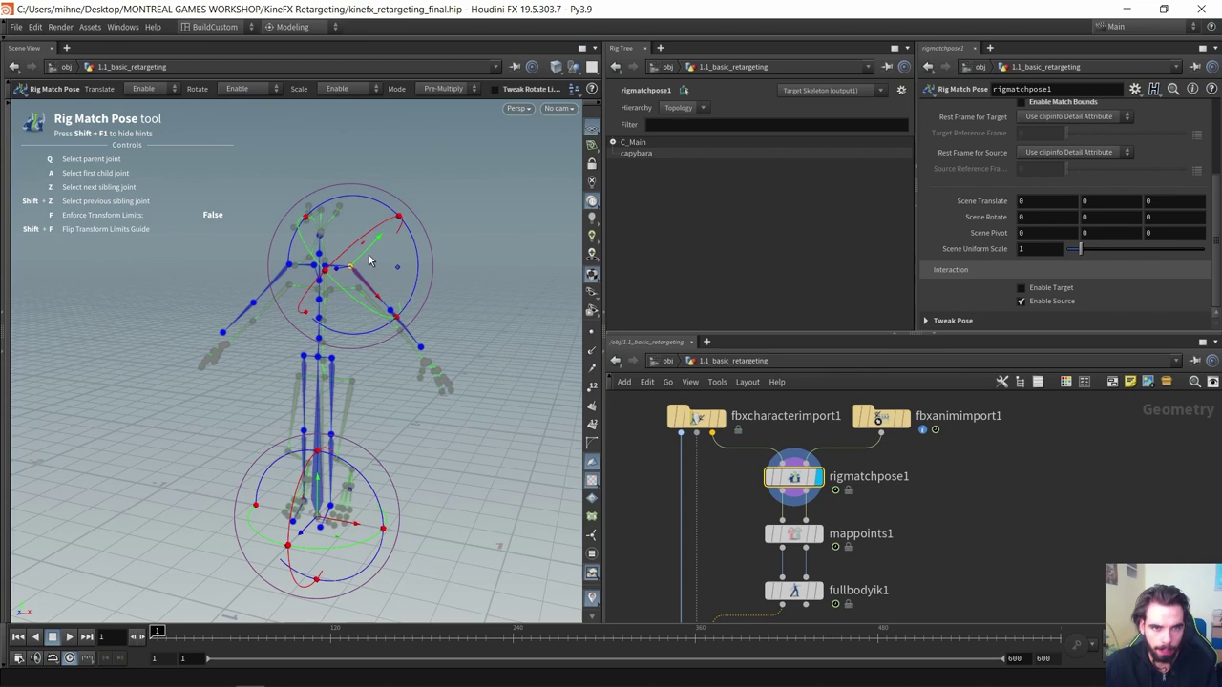
{"action": "left_click_drag", "start_coordinate": [365, 307], "coordinate": [365, 313]}
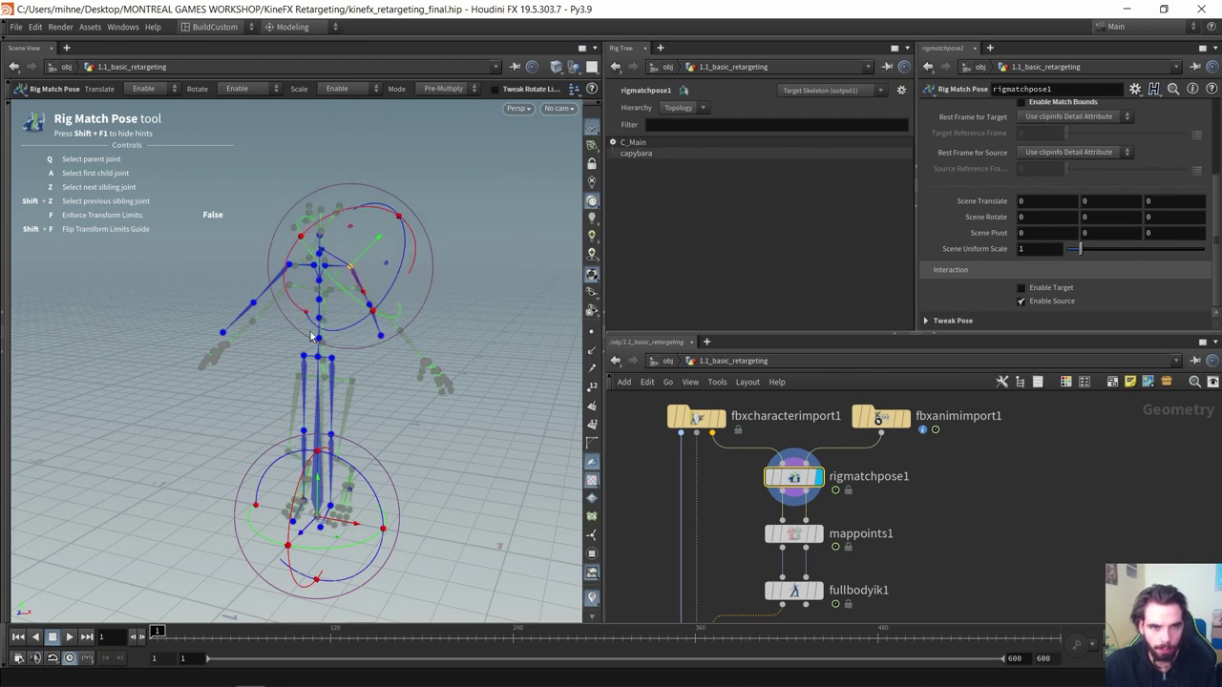
{"action": "key", "text": "ctrl+z"}
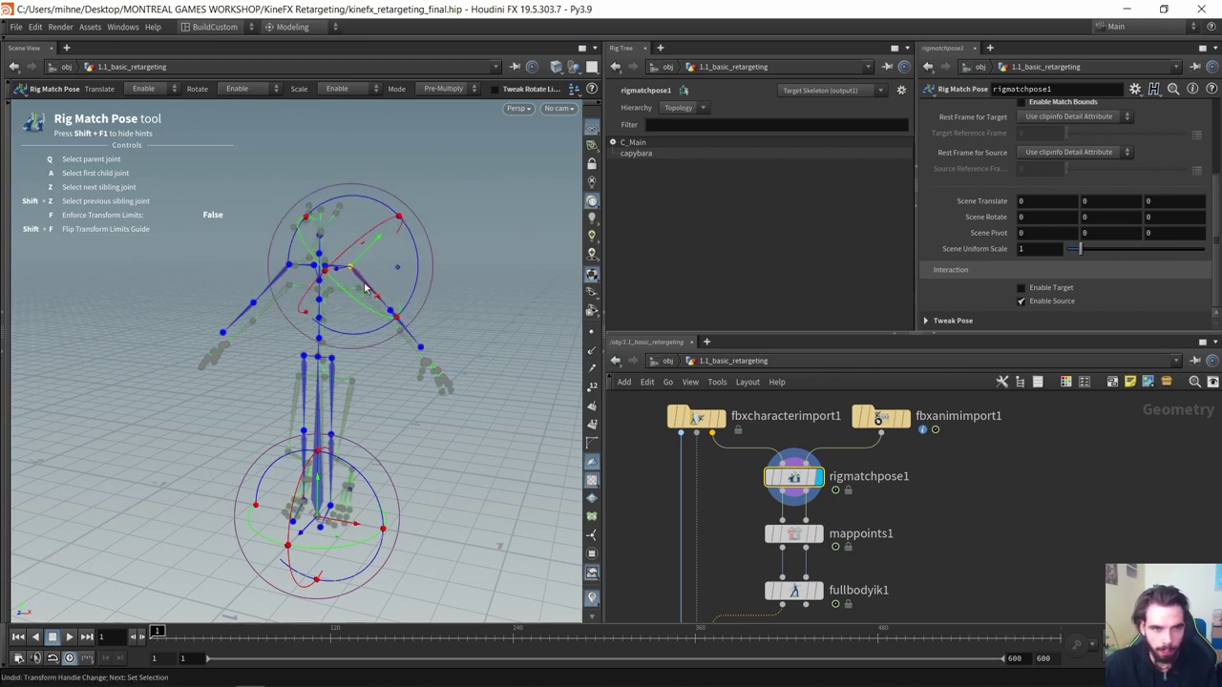
Compare the overlaid skeletons with the fbxanimimport1 skeleton and the fbxcharacterimport1 capybara mesh, returning to the Rig Match Pose tool on rigmatchpose1
{"action": "left_click_drag", "start_coordinate": [240, 333], "coordinate": [302, 313], "text": "alt"}
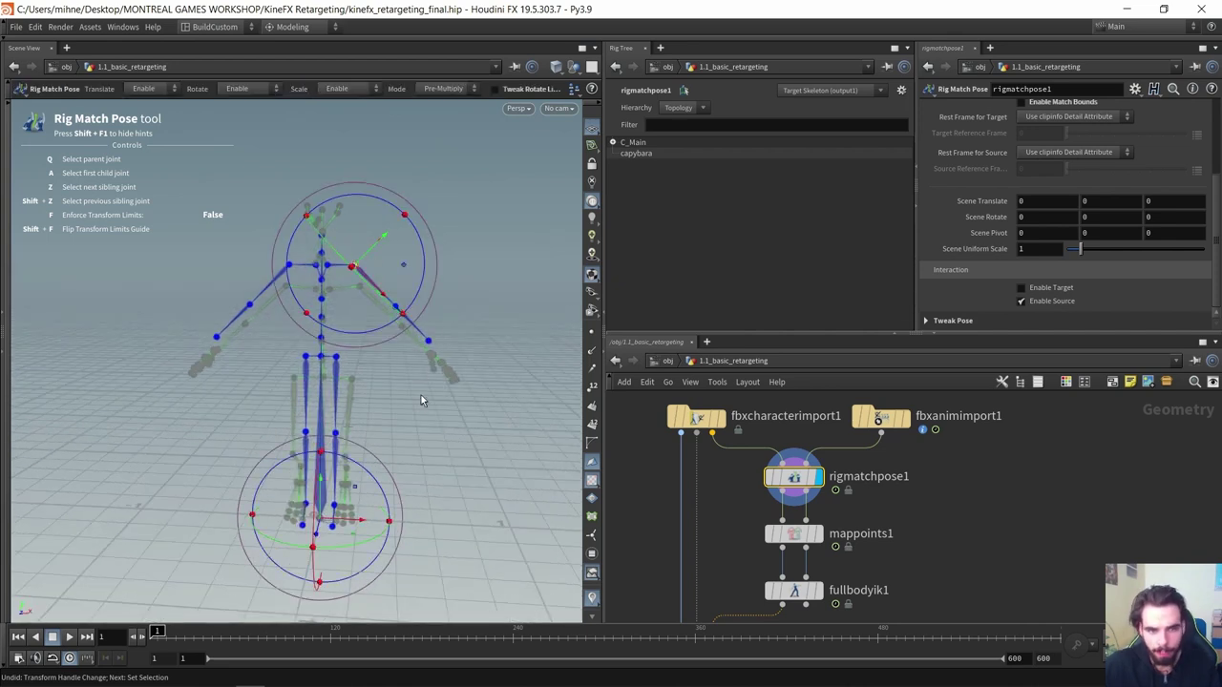
{"action": "left_click_drag", "start_coordinate": [371, 376], "coordinate": [300, 372], "text": "alt"}
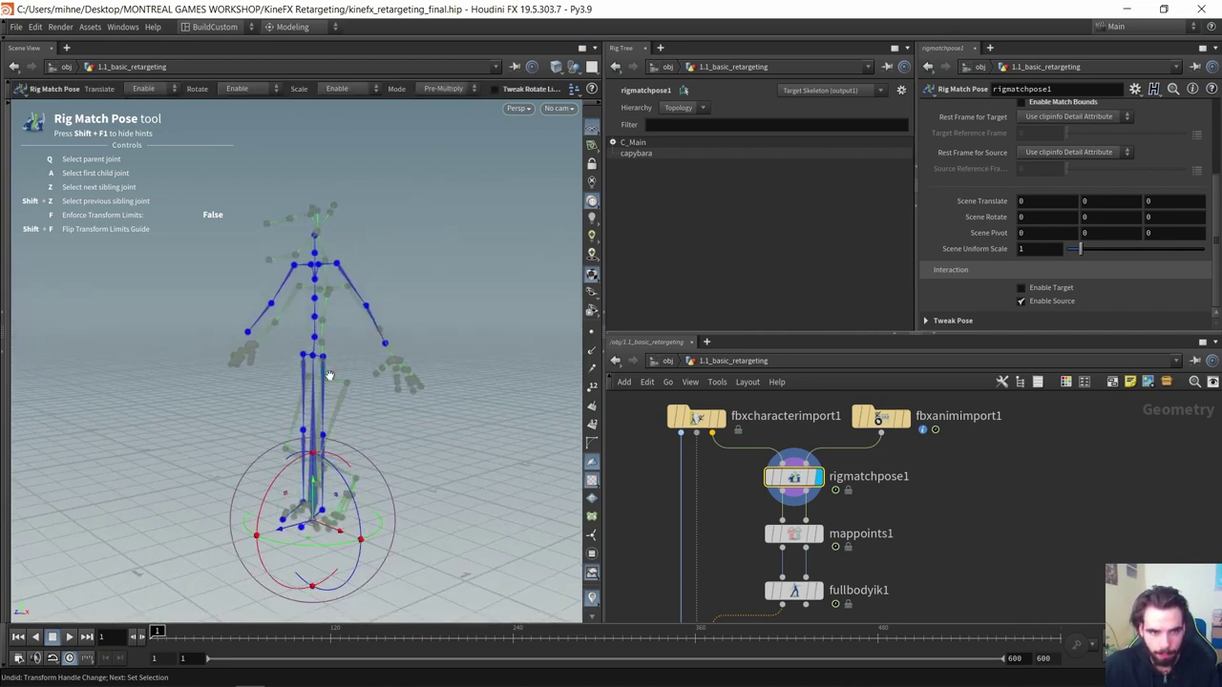
{"action": "right_click_drag", "start_coordinate": [331, 373], "coordinate": [349, 397], "text": "alt"}
{"action": "middle_click_drag", "start_coordinate": [349, 397], "coordinate": [352, 352], "text": "alt"}
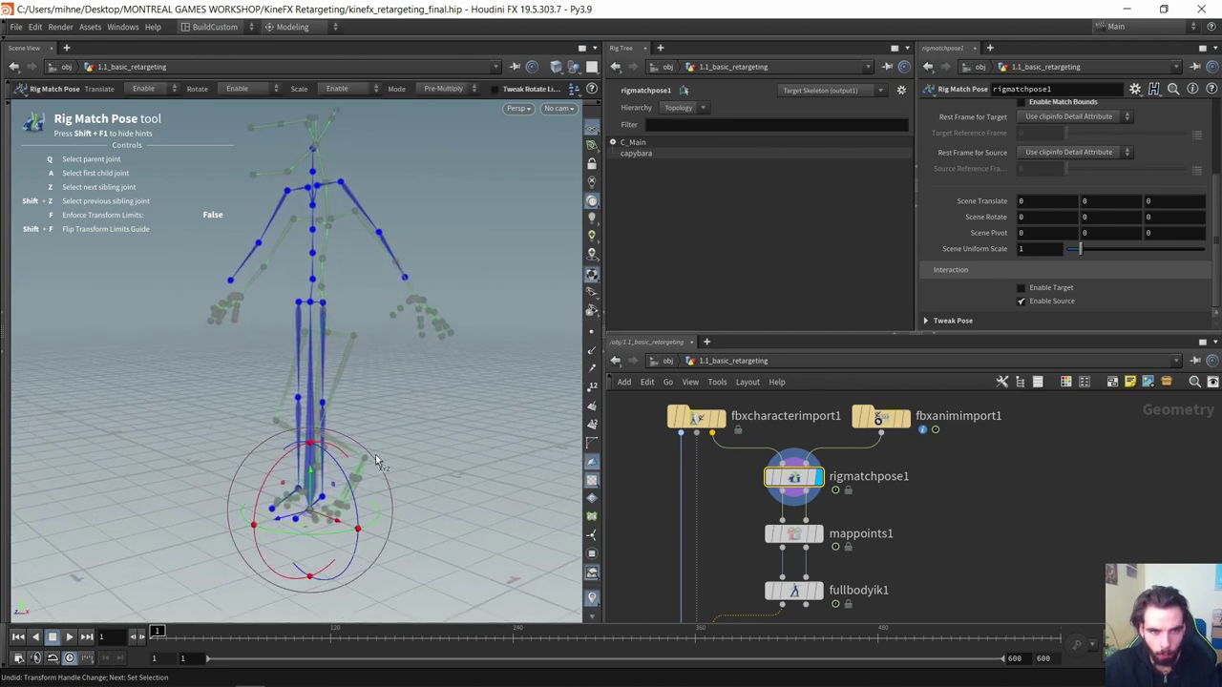
{"action": "left_click_drag", "start_coordinate": [318, 410], "coordinate": [349, 347]}
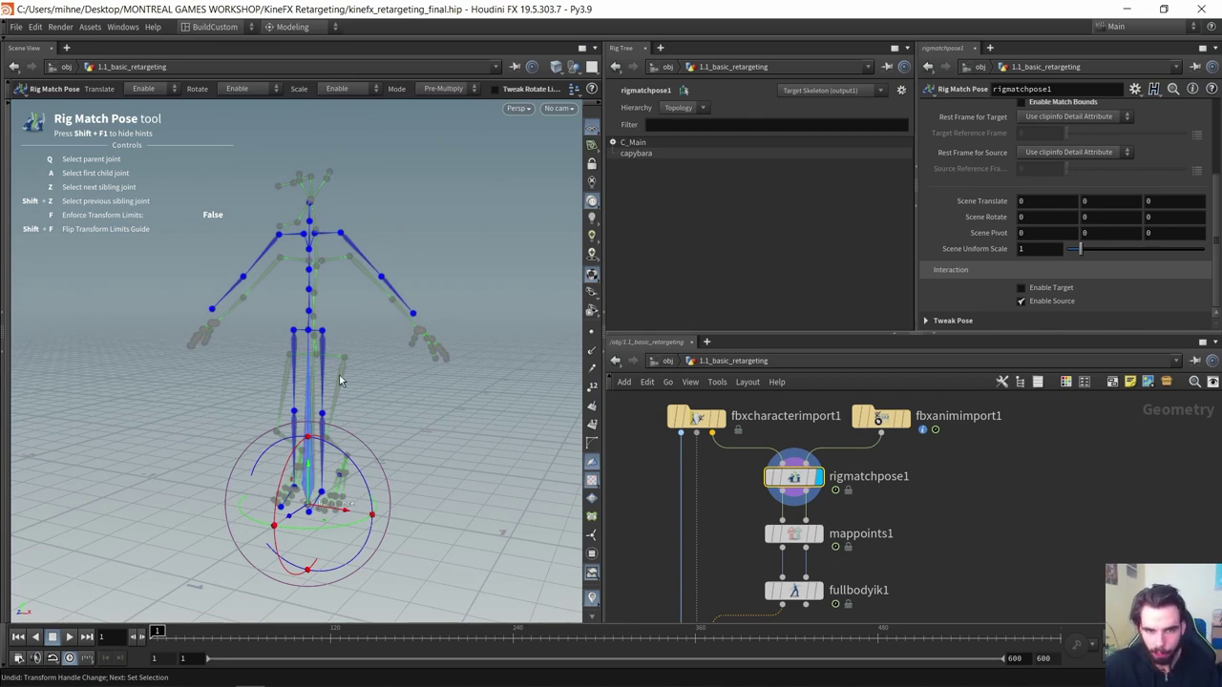
{"action": "key", "text": "Escape"}
{"action": "left_click", "coordinate": [906, 418]}
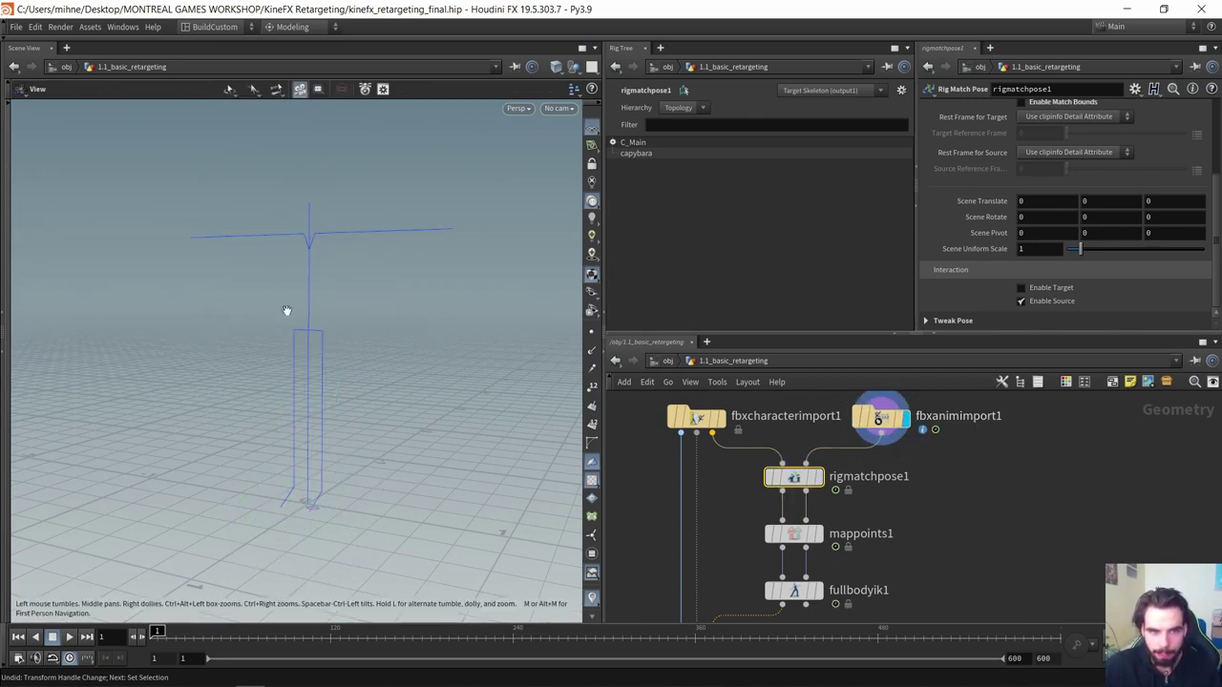
{"action": "left_click", "coordinate": [718, 419]}
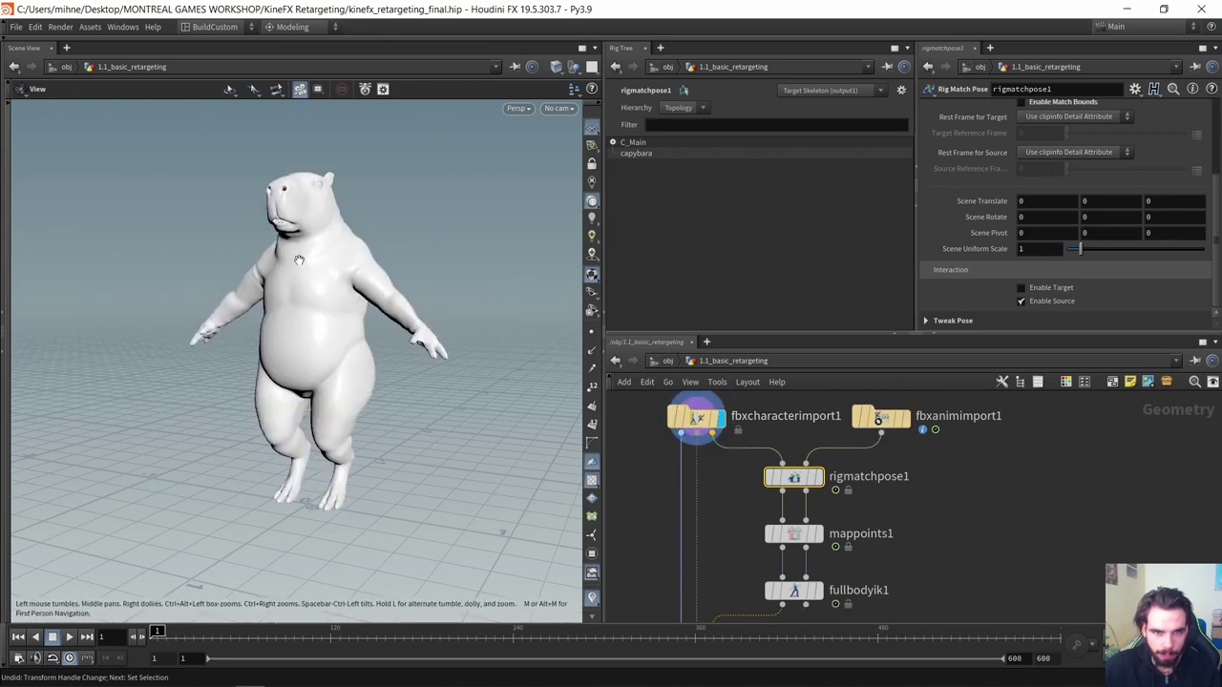
{"action": "left_click", "coordinate": [825, 484]}
{"action": "key", "text": "Return"}
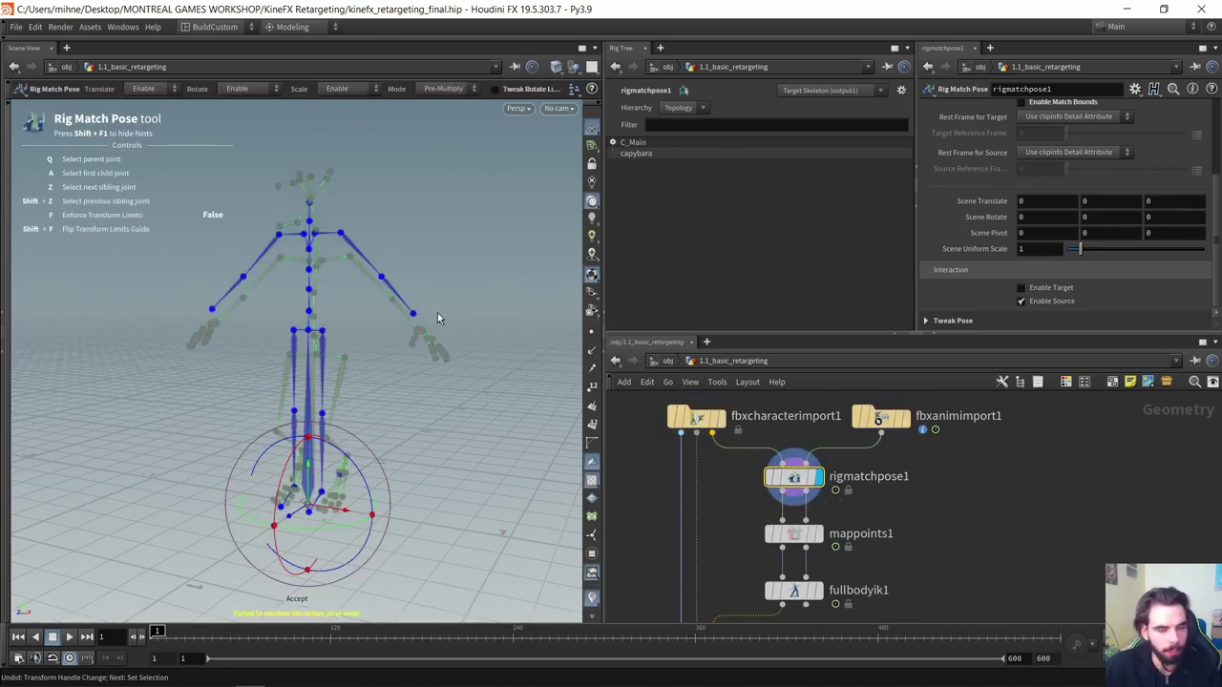
Leave the Rig Match Pose tool and save the scene file
{"action": "key", "text": "Escape"}
{"action": "key", "text": "ctrl+s"}
{"action": "left_click_drag", "start_coordinate": [395, 308], "coordinate": [360, 325]}
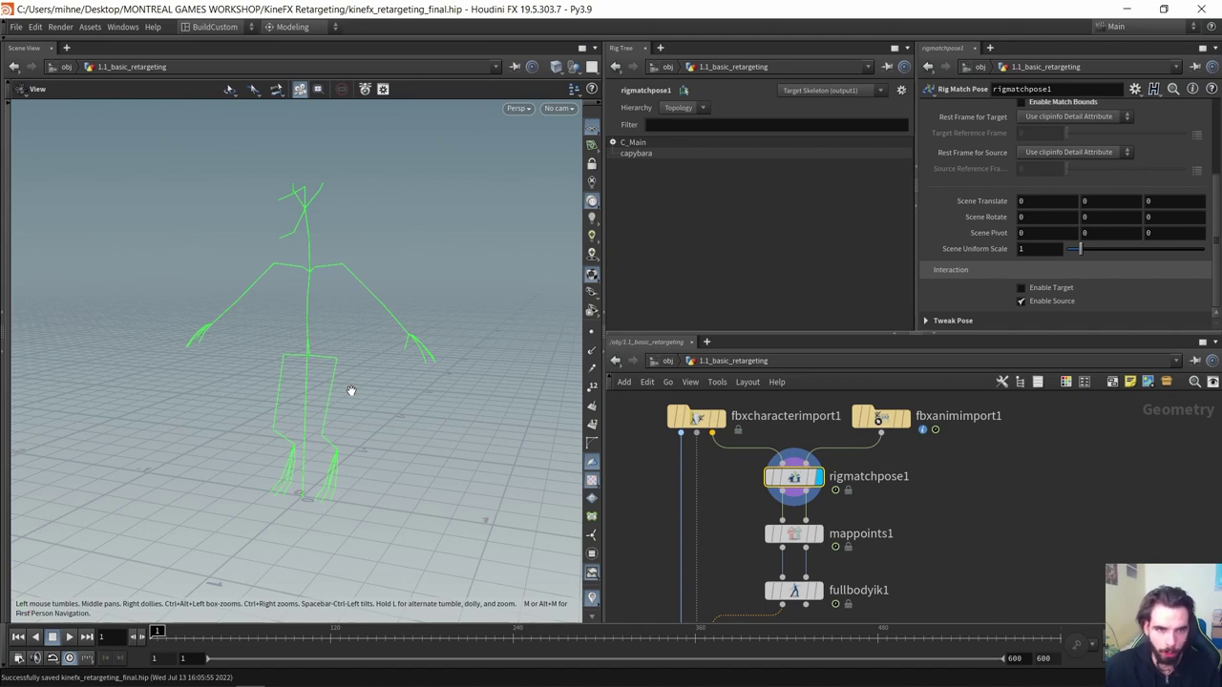
Display mappoints1 and activate its Map Points tool to examine the joint mapping between the two skeletons
{"action": "double_click", "coordinate": [828, 534]}
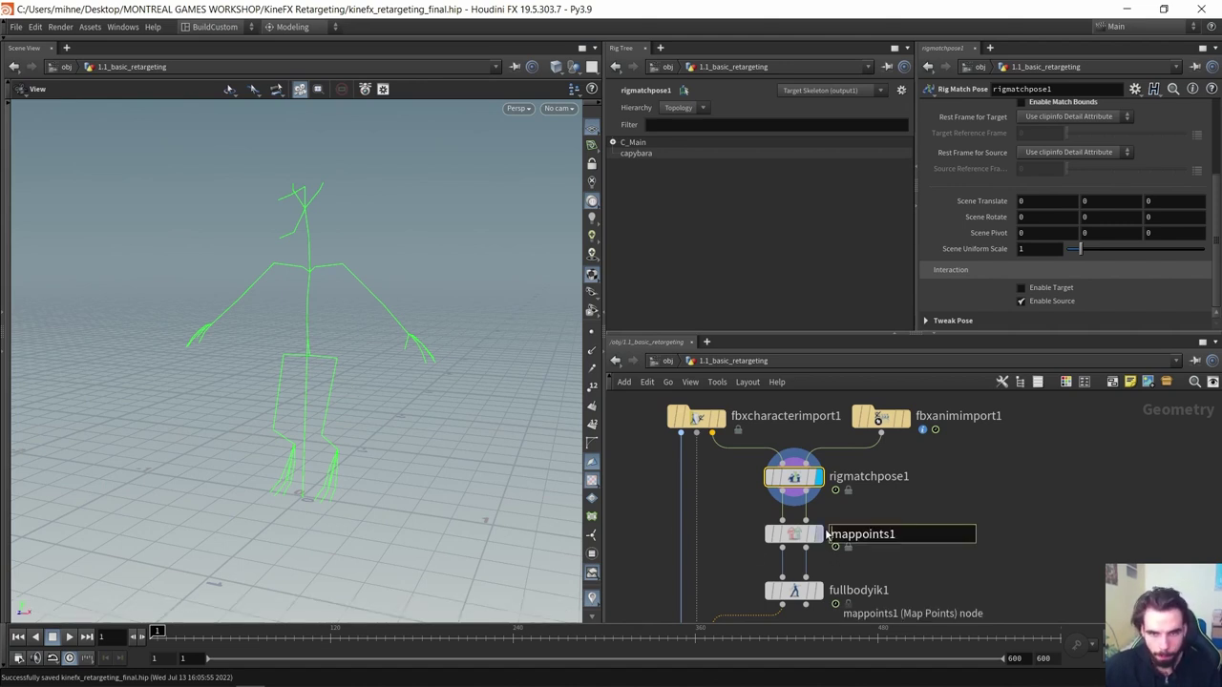
{"action": "left_click", "coordinate": [802, 534]}
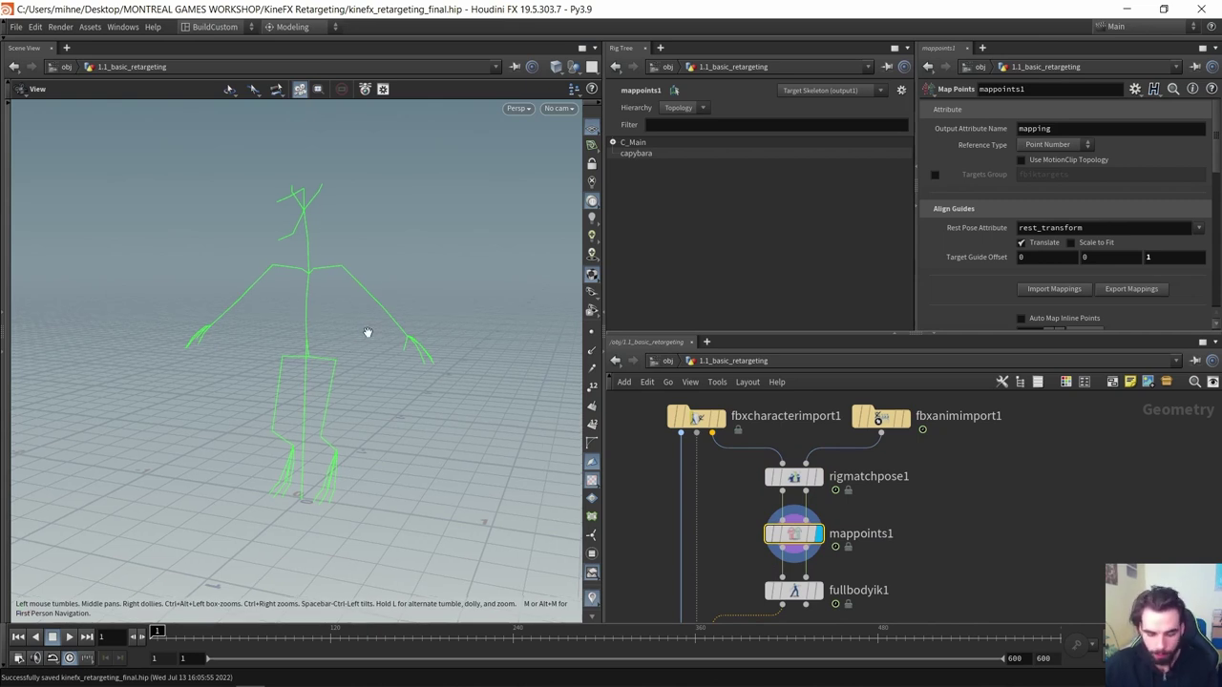
{"action": "key", "text": "Return"}
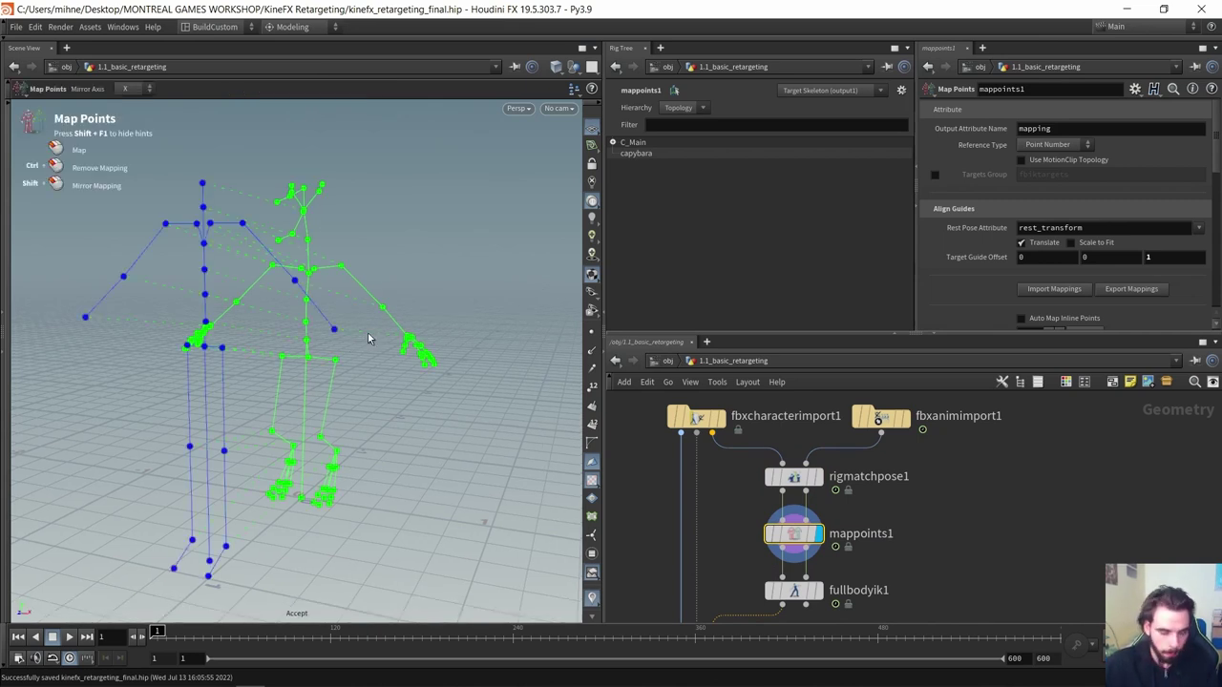
{"action": "left_click_drag", "start_coordinate": [366, 329], "coordinate": [377, 415], "text": "alt"}
{"action": "left_click_drag", "start_coordinate": [390, 469], "coordinate": [272, 387], "text": "alt"}
{"action": "key", "text": "Escape"}
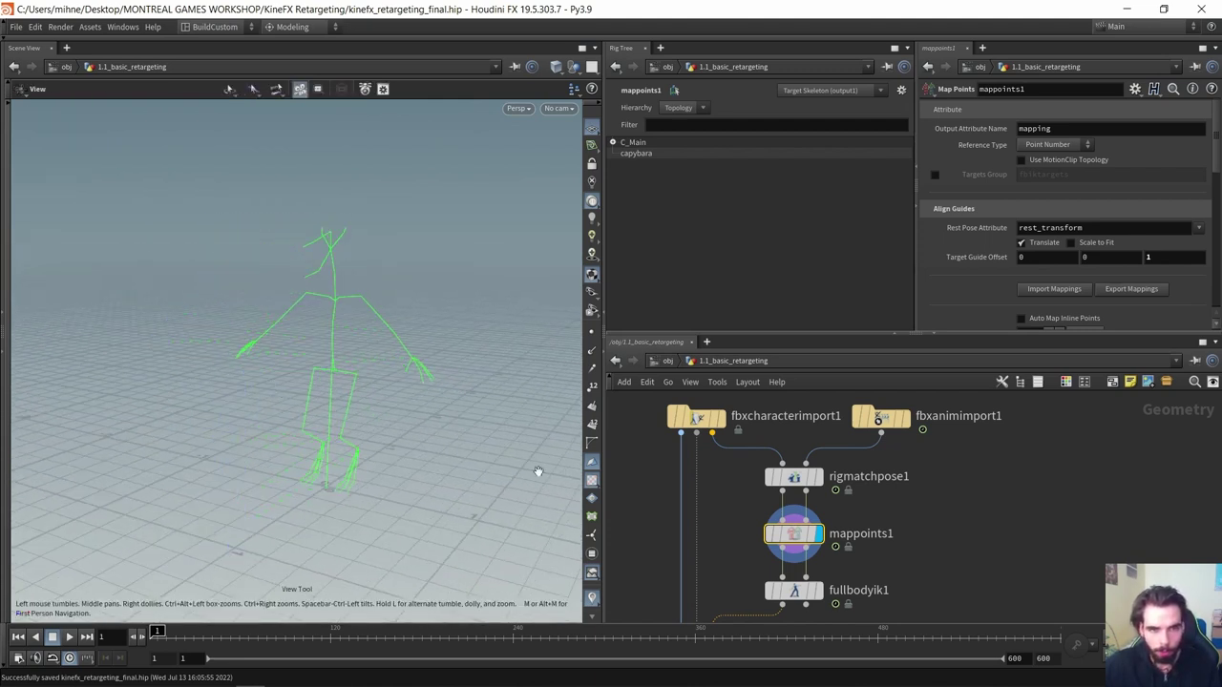
Add a second Map Points node beside mappoints1, wire both rigmatchpose1 outputs into it, and display it
{"action": "key", "text": "Tab"}
{"action": "type", "text": "map"}
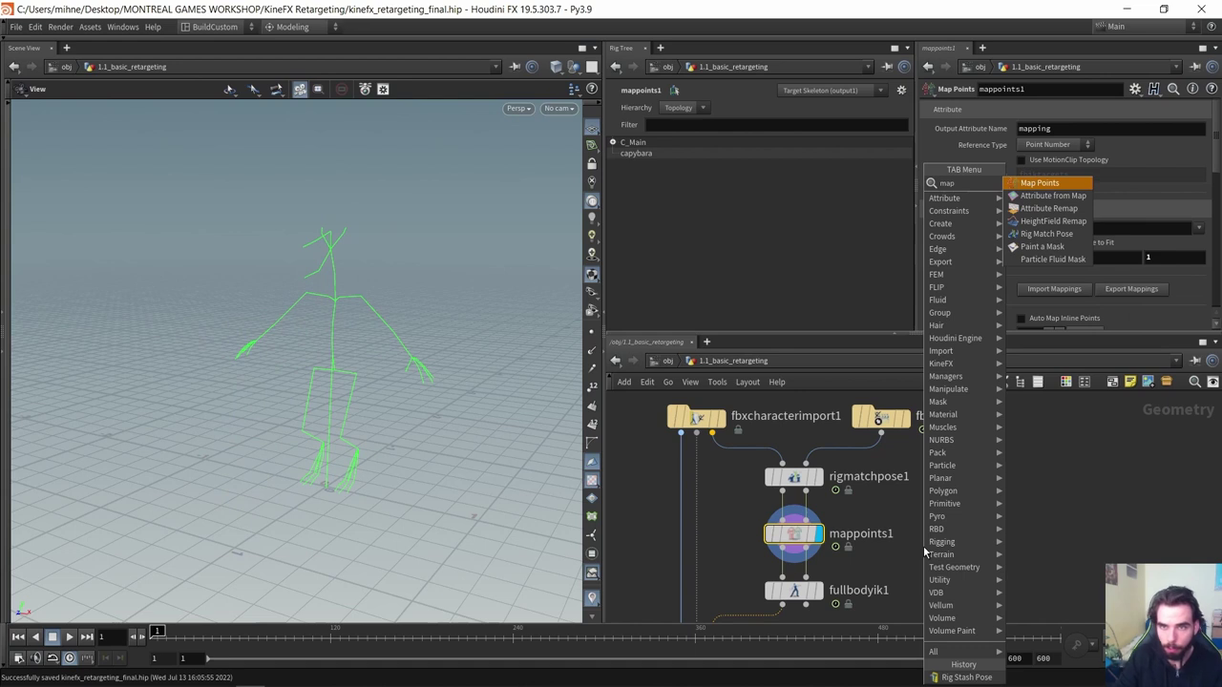
{"action": "key", "text": "Return"}
{"action": "left_click", "coordinate": [923, 546]}
{"action": "scroll", "coordinate": [843, 499], "scroll_direction": "up", "scroll_amount": 1}
{"action": "left_click_drag", "start_coordinate": [785, 493], "coordinate": [946, 522]}
{"action": "left_click", "coordinate": [991, 542]}
Activate the Map Points tool on the new node and set its Target Guide Offset to 1 in Z
{"action": "left_click_drag", "start_coordinate": [353, 359], "coordinate": [343, 317]}
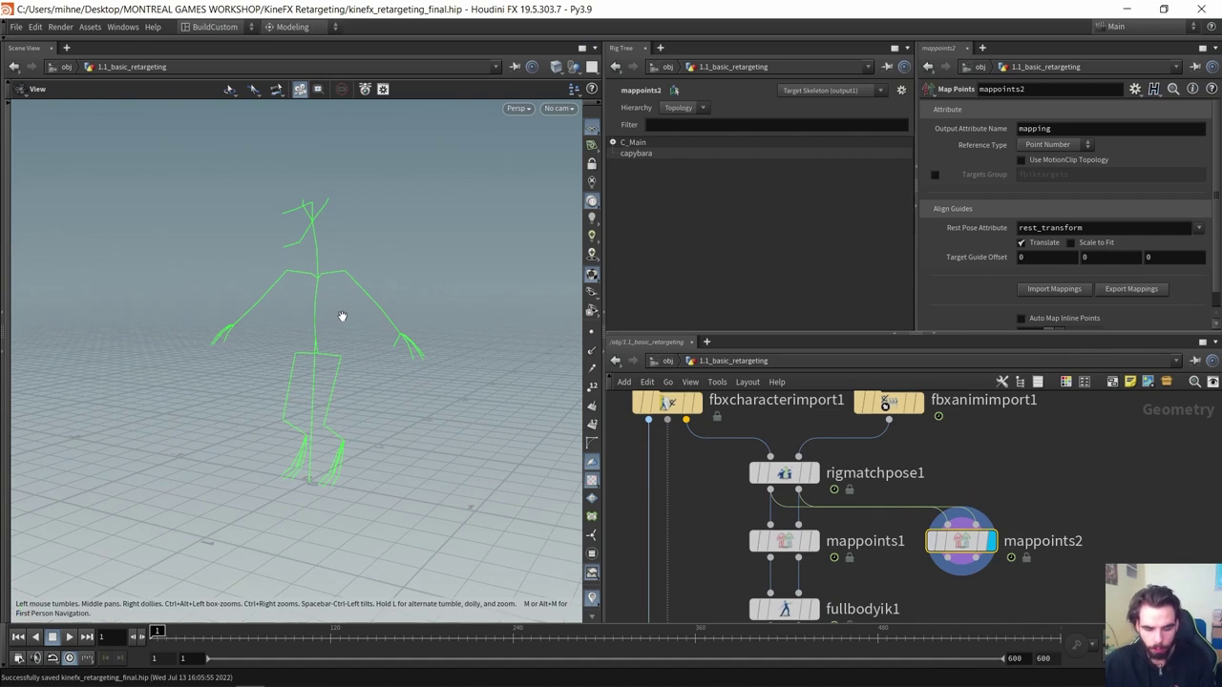
{"action": "key", "text": "Return"}
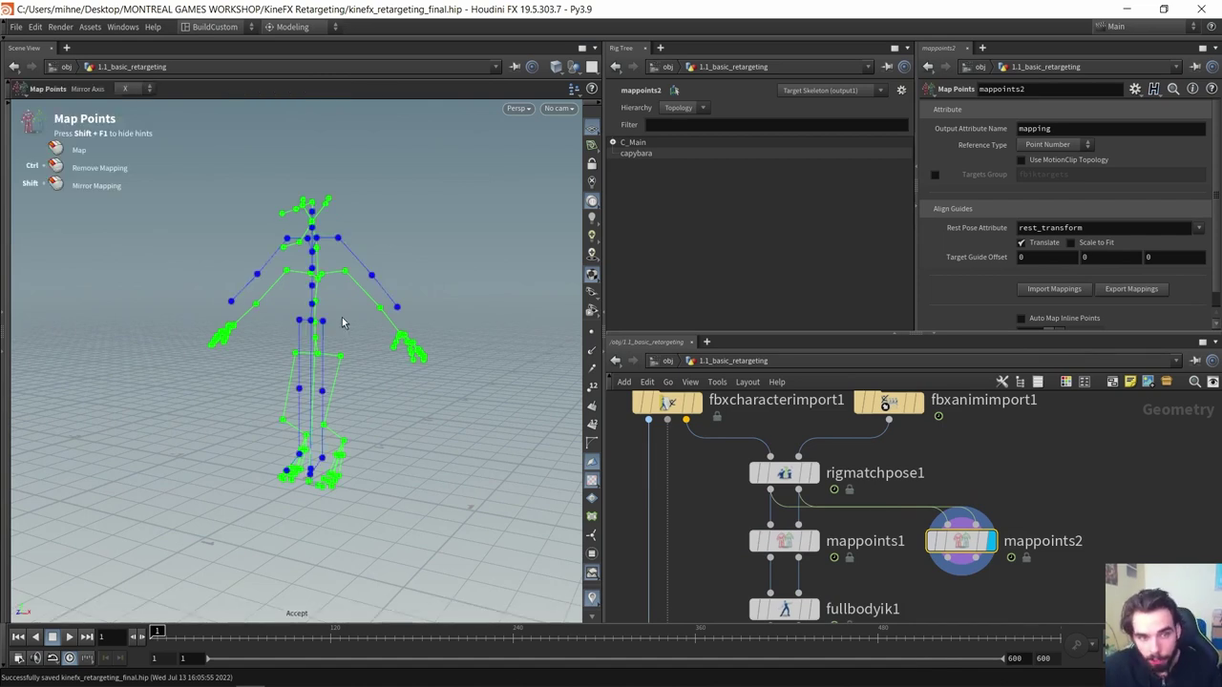
{"action": "left_click_drag", "start_coordinate": [318, 327], "coordinate": [314, 334], "text": "alt"}
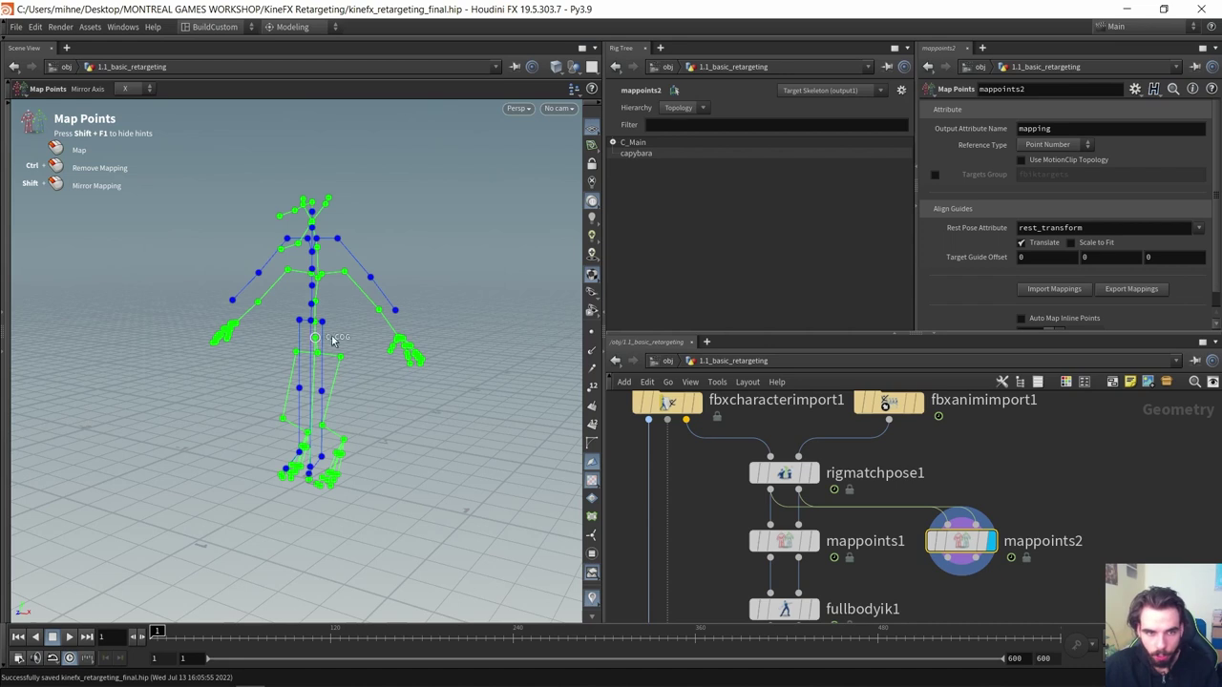
{"action": "left_click", "coordinate": [1172, 256]}
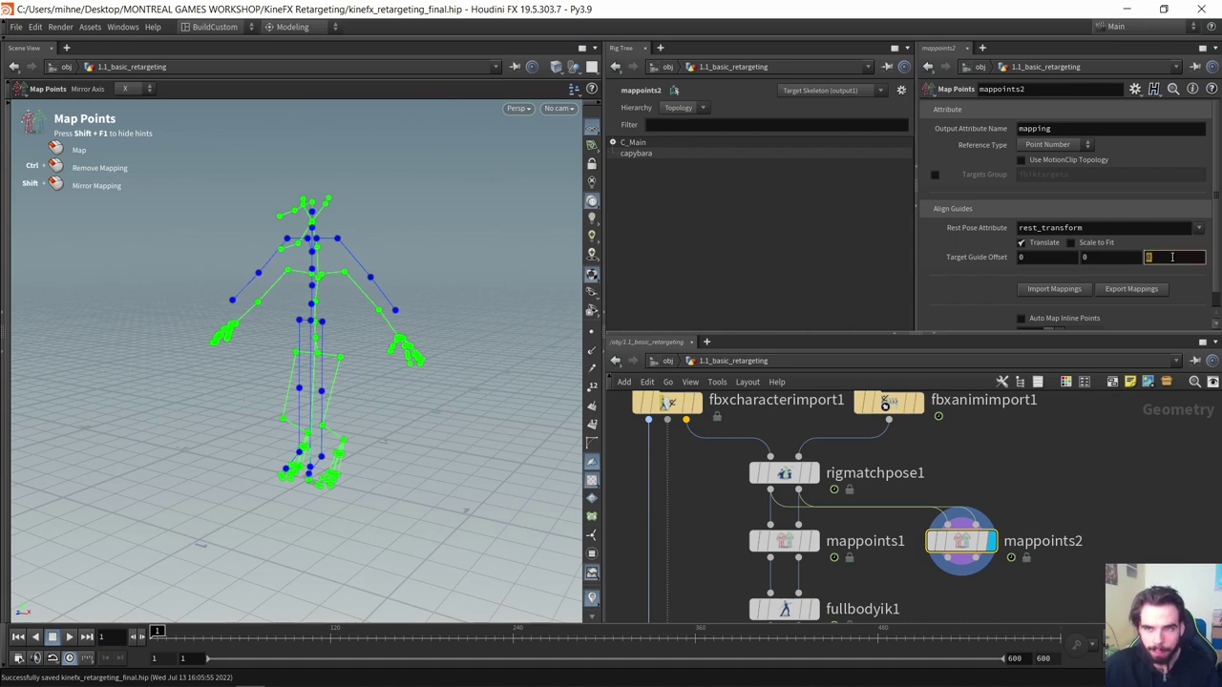
{"action": "type", "text": "1"}
{"action": "key", "text": "Return"}
{"action": "left_click_drag", "start_coordinate": [408, 385], "coordinate": [371, 314], "text": "alt"}
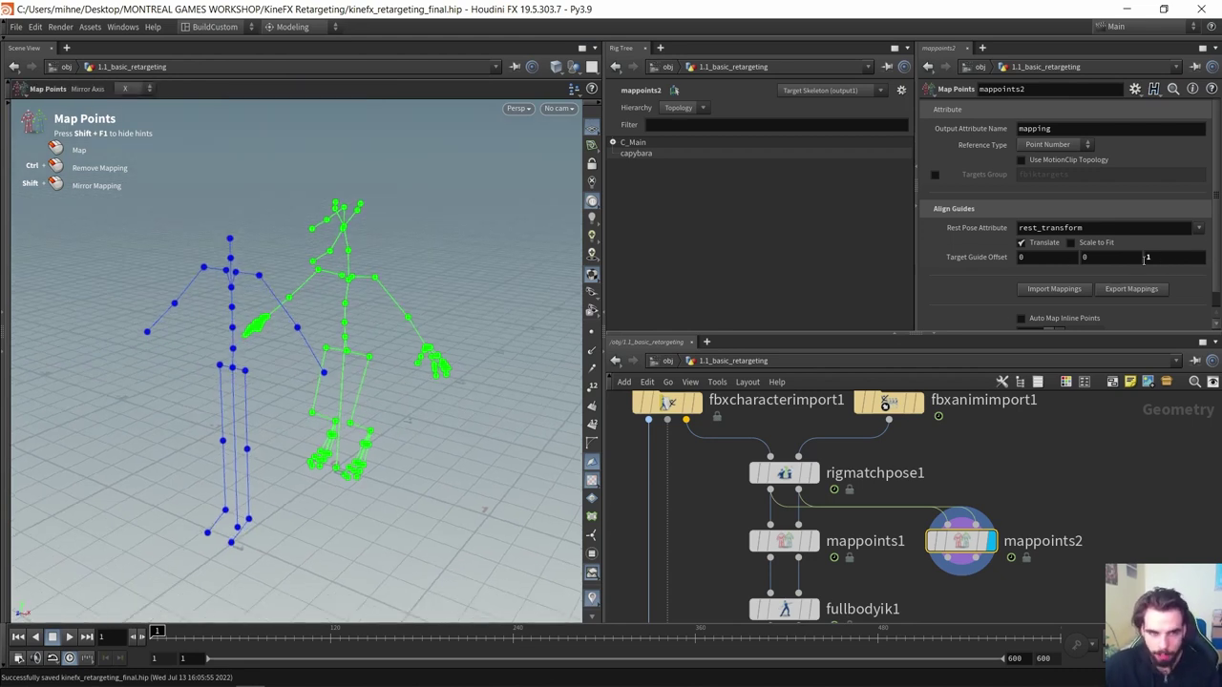
Try mapping the animation skeleton's left hip and left knee joints to the matching joints of the capybara skeleton
{"action": "mouse_move", "coordinate": [295, 361]}
{"action": "left_mouse_down", "text": "alt"}
{"action": "mouse_move", "coordinate": [273, 341]}
{"action": "mouse_move", "coordinate": [289, 348]}
{"action": "left_mouse_up", "text": "alt"}
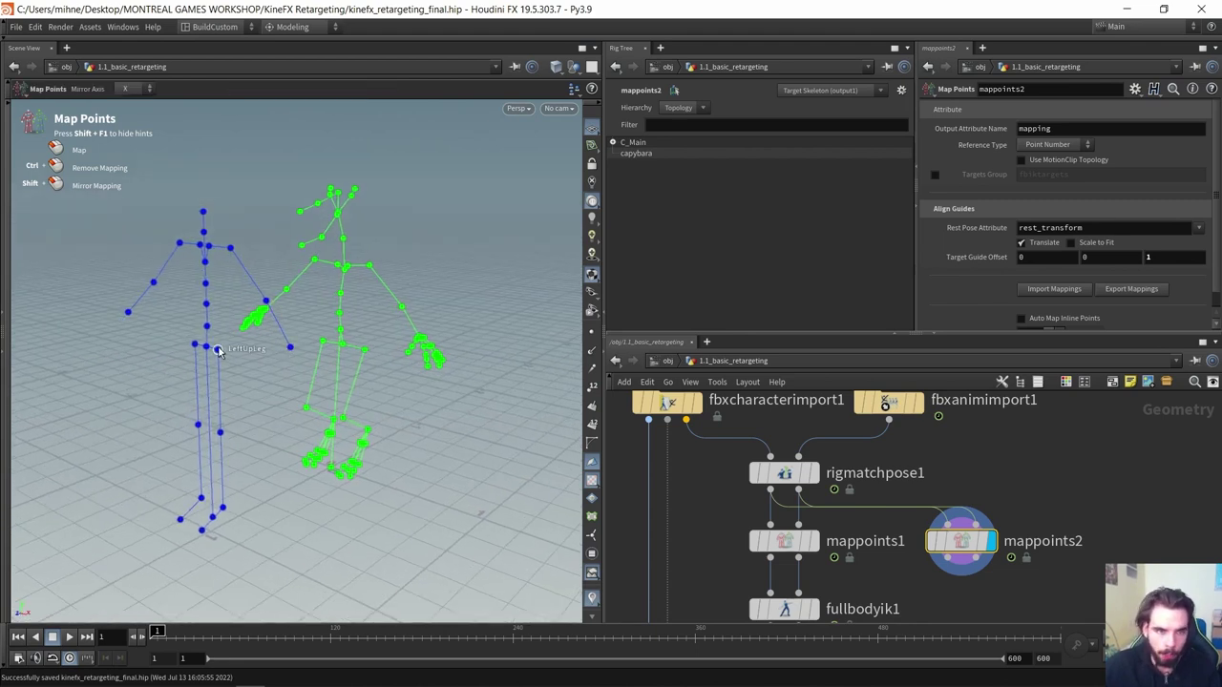
{"action": "left_click", "coordinate": [366, 351]}
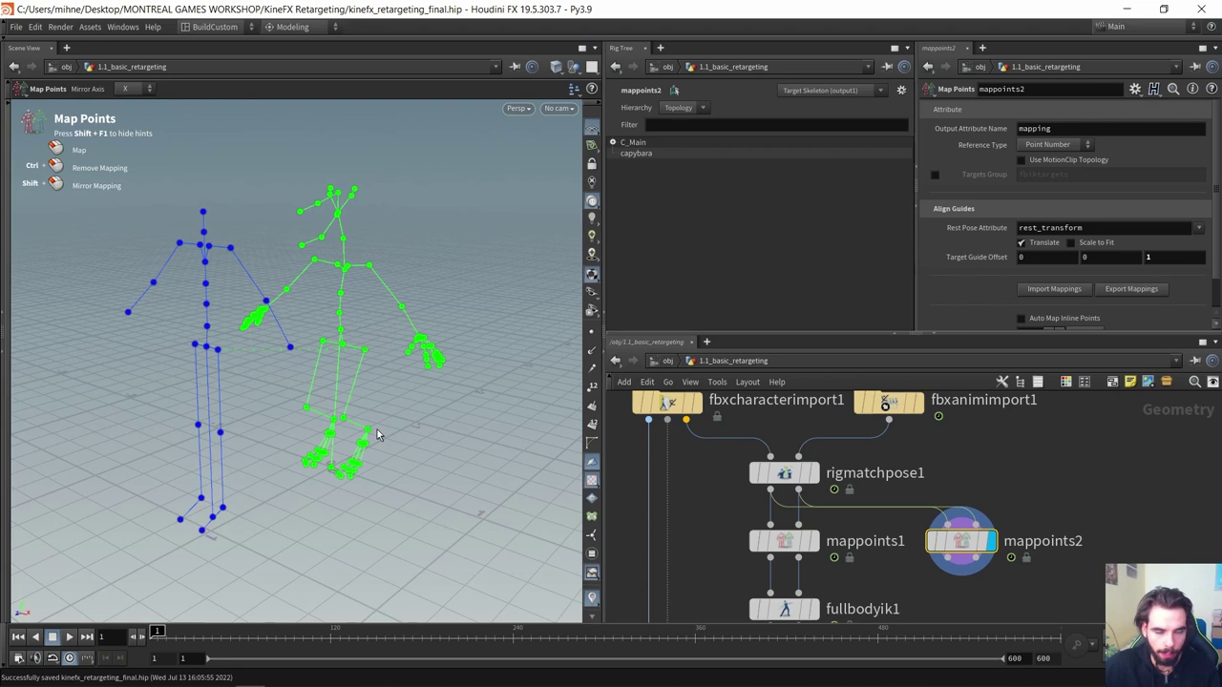
{"action": "left_click_drag", "start_coordinate": [376, 435], "coordinate": [271, 416], "text": "alt"}
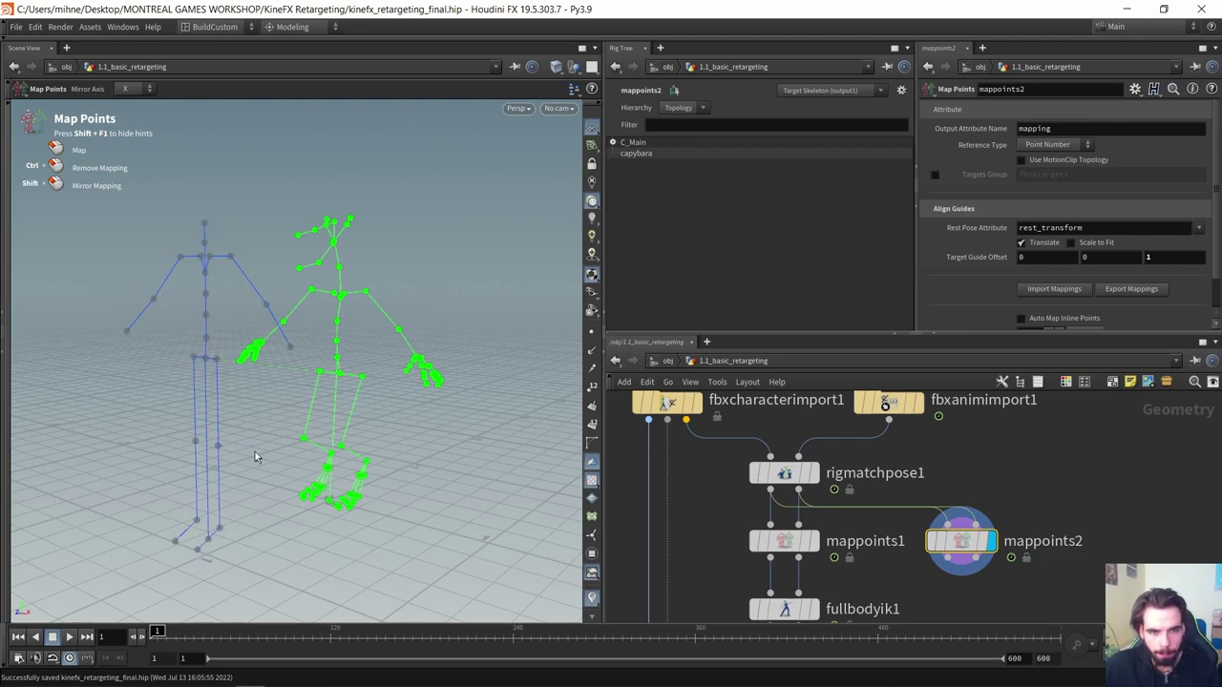
{"action": "left_click", "coordinate": [342, 446]}
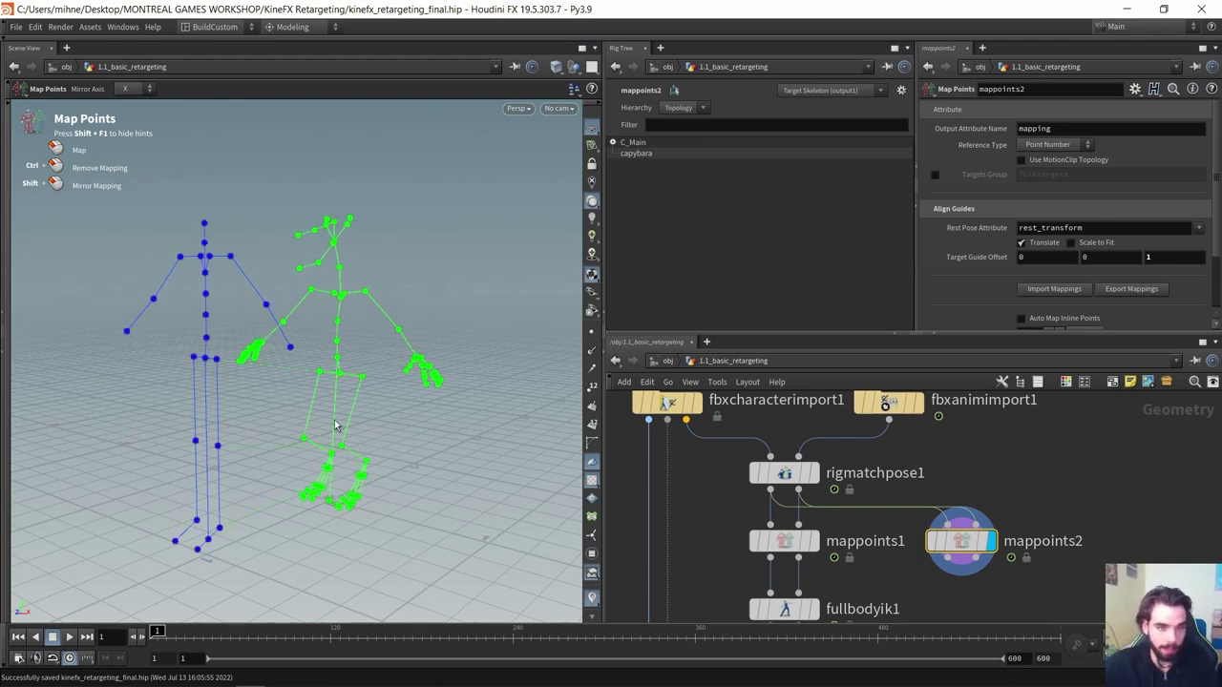
Select mappoints1 to examine its existing joint mapping while the new Map Points node stays displayed
{"action": "left_click_drag", "start_coordinate": [335, 421], "coordinate": [329, 401], "text": "alt"}
{"action": "left_click_drag", "start_coordinate": [225, 393], "coordinate": [234, 403], "text": "alt"}
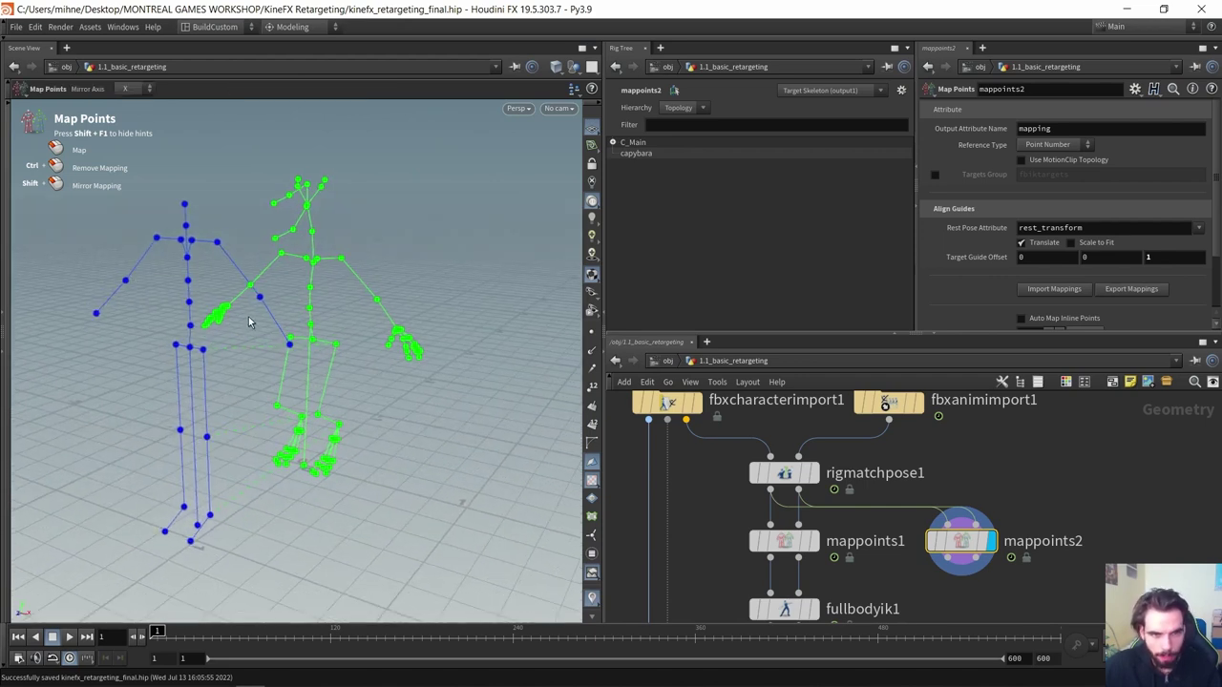
{"action": "left_click", "coordinate": [781, 542]}
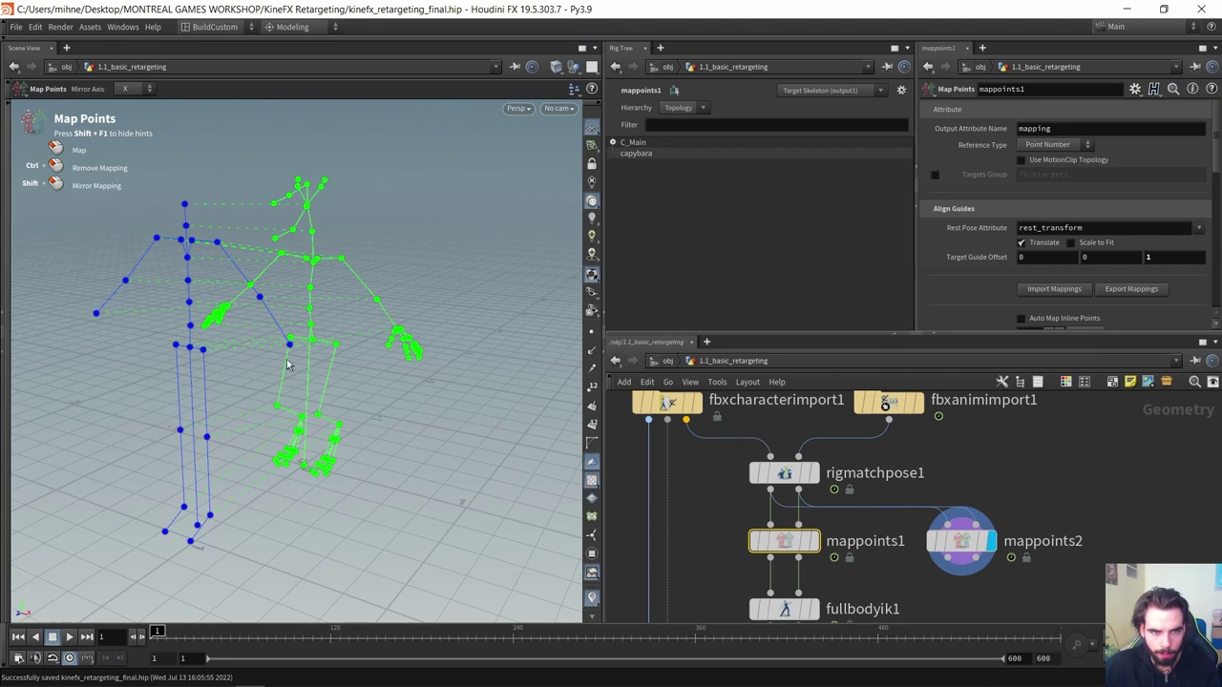
Look over the mappoints1 joint mapping, leave the tool, and select fullbodyik1 to view its solver settings
{"action": "left_click_drag", "start_coordinate": [287, 363], "coordinate": [297, 287], "text": "alt"}
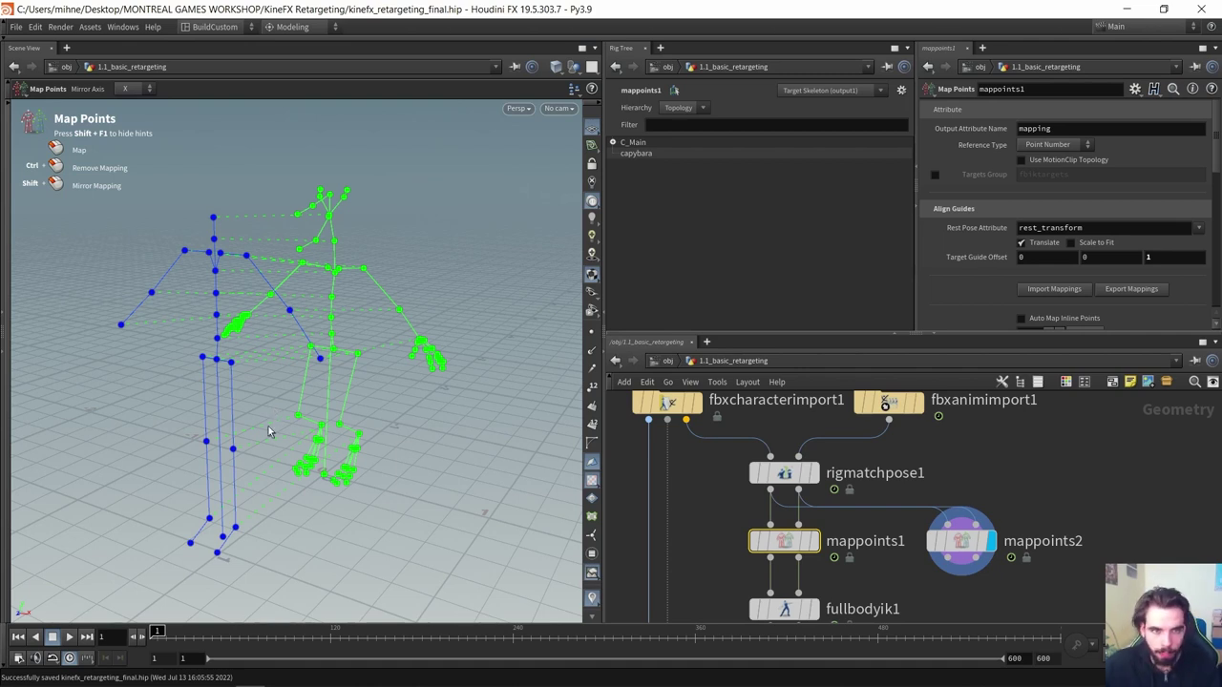
{"action": "left_click_drag", "start_coordinate": [281, 417], "coordinate": [289, 403], "text": "alt"}
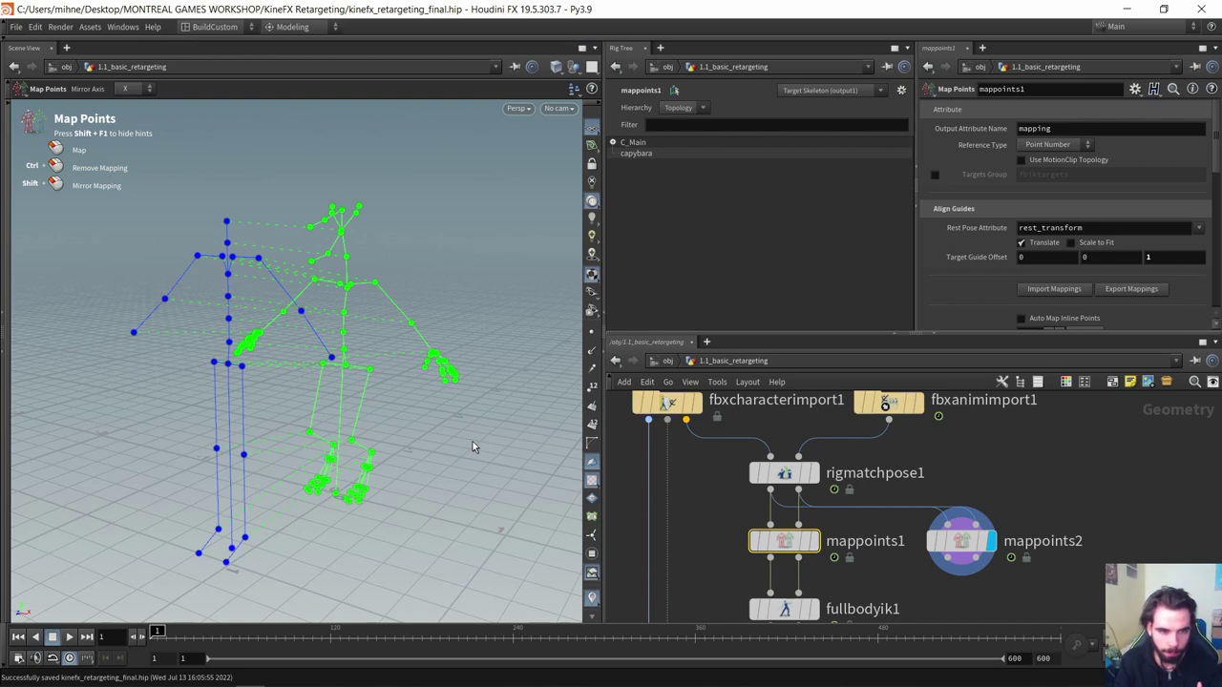
{"action": "key", "text": "Escape"}
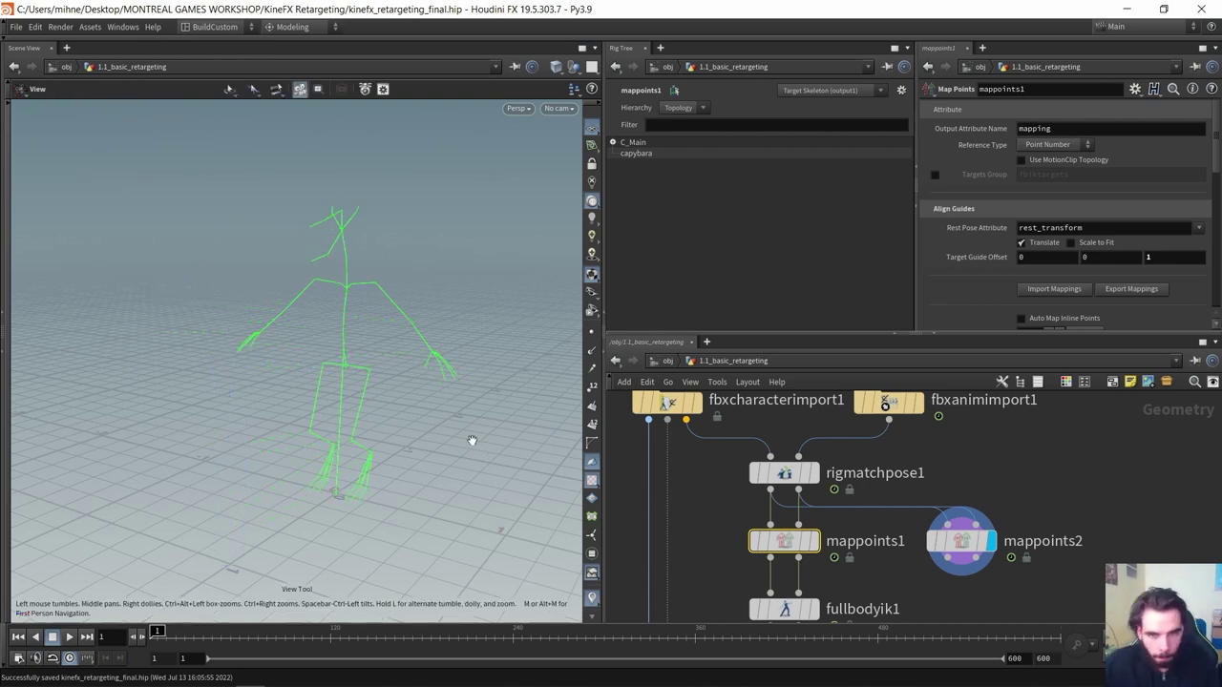
{"action": "middle_click_drag", "start_coordinate": [699, 578], "coordinate": [703, 503]}
{"action": "left_click", "coordinate": [789, 536]}
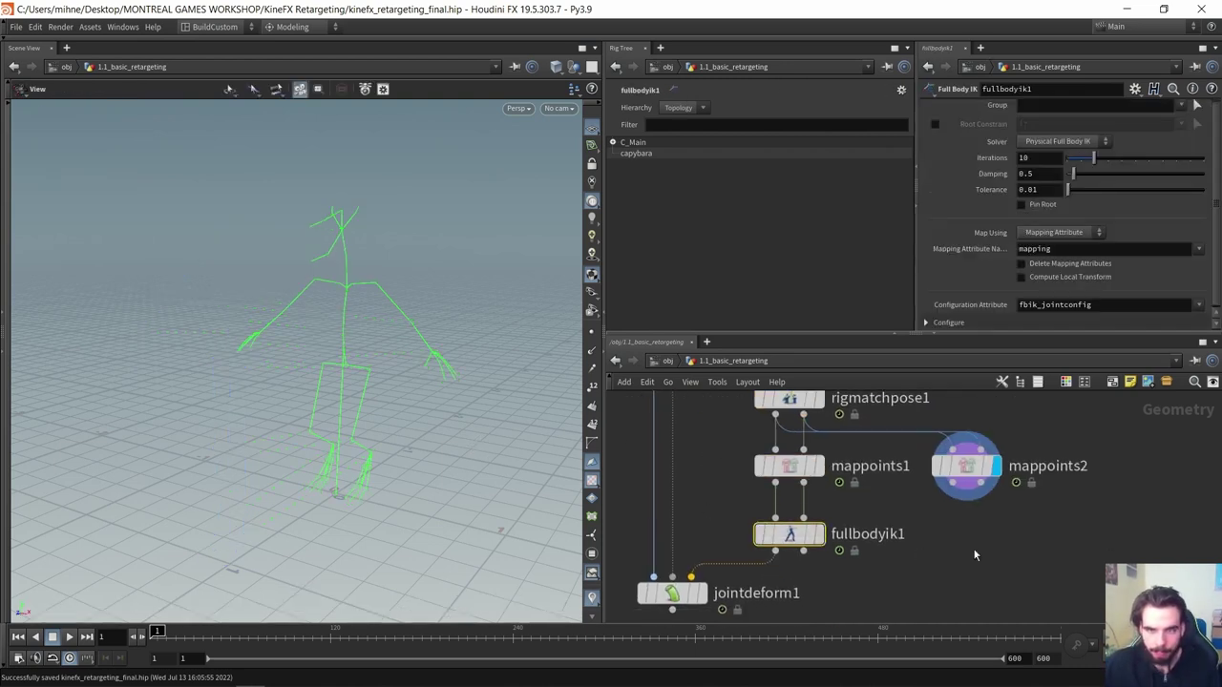
{"action": "scroll", "coordinate": [700, 468], "scroll_direction": "down", "scroll_amount": 1}
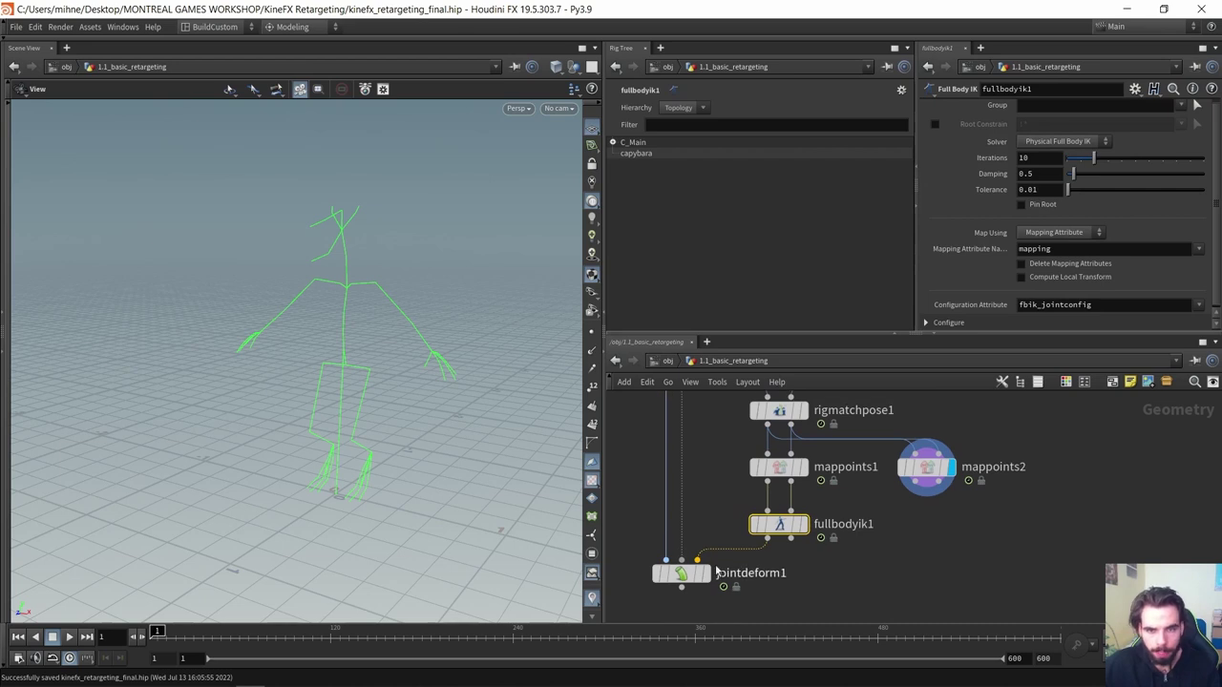
Display the jointdeform1 output and play the retargeted capybara animation
{"action": "left_click", "coordinate": [697, 582]}
{"action": "left_click", "coordinate": [689, 577]}
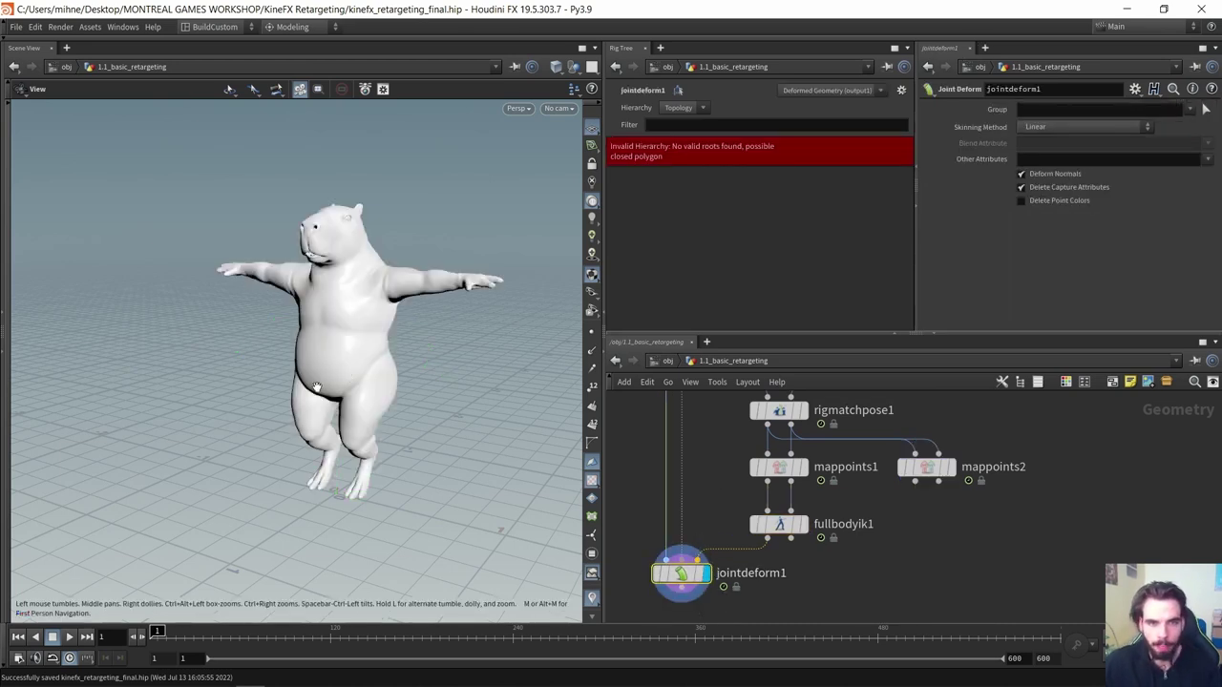
{"action": "left_click", "coordinate": [68, 637]}
{"action": "key", "text": "f"}
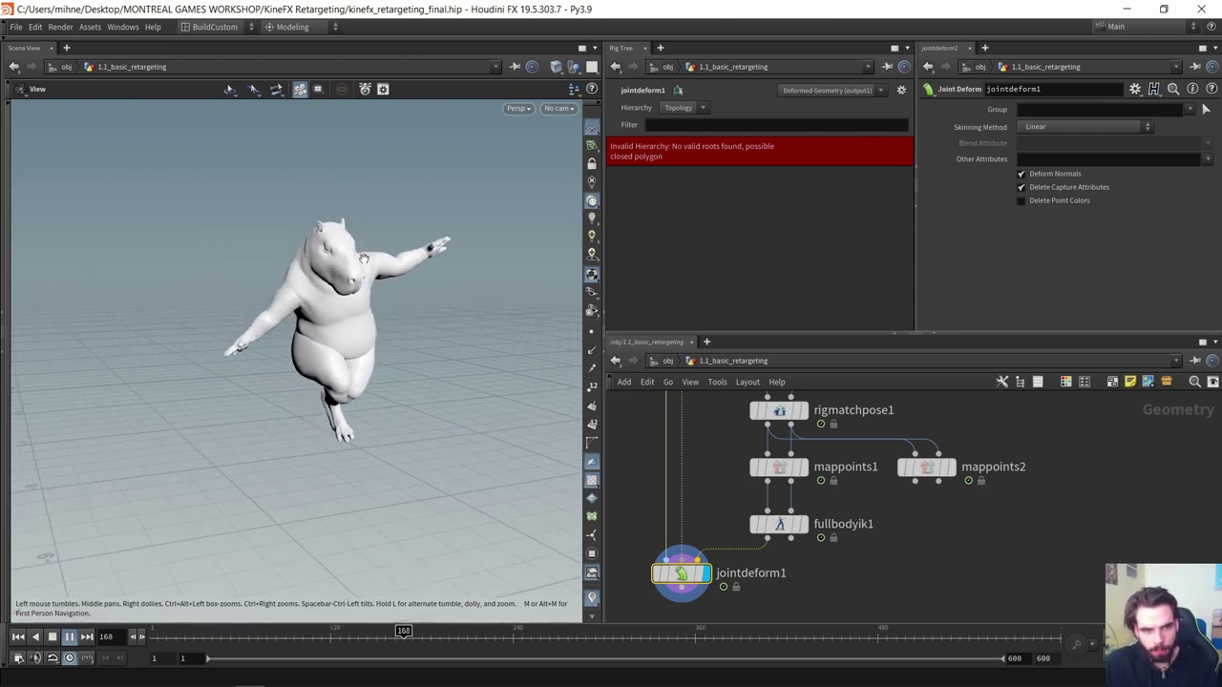
Replay the capybara animation from frame 86, watch it from other angles, and return the timeline to frame 1
{"action": "left_click_drag", "start_coordinate": [329, 633], "coordinate": [278, 637]}
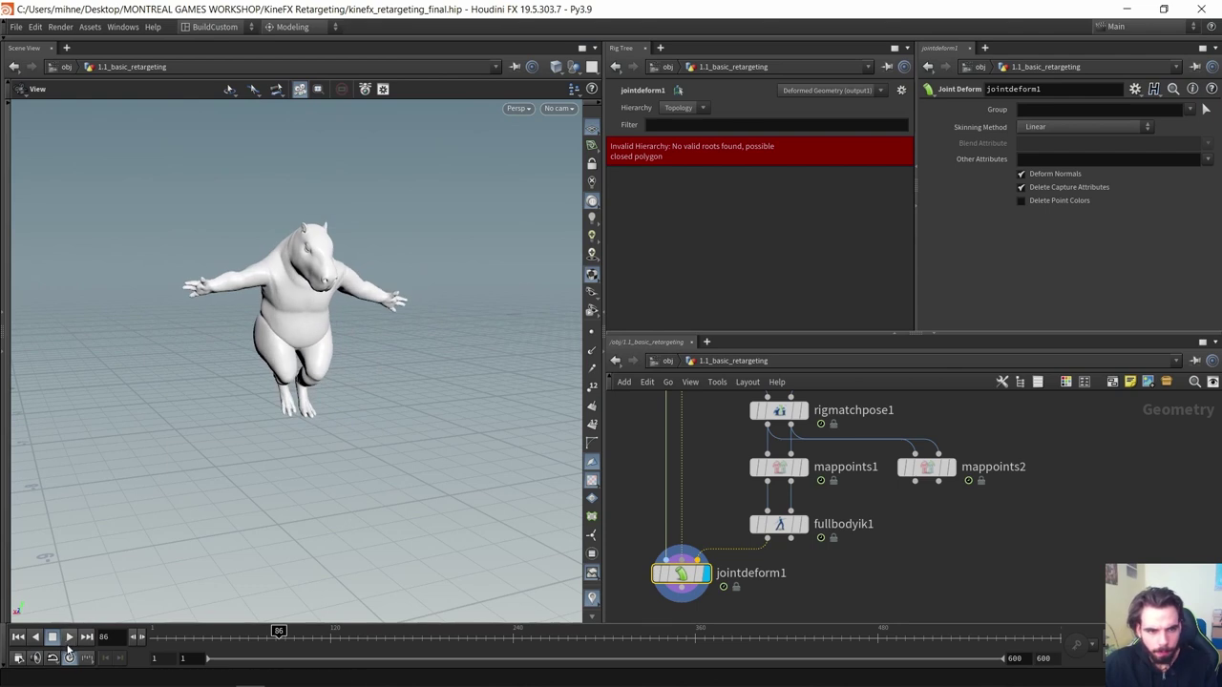
{"action": "left_click", "coordinate": [68, 636]}
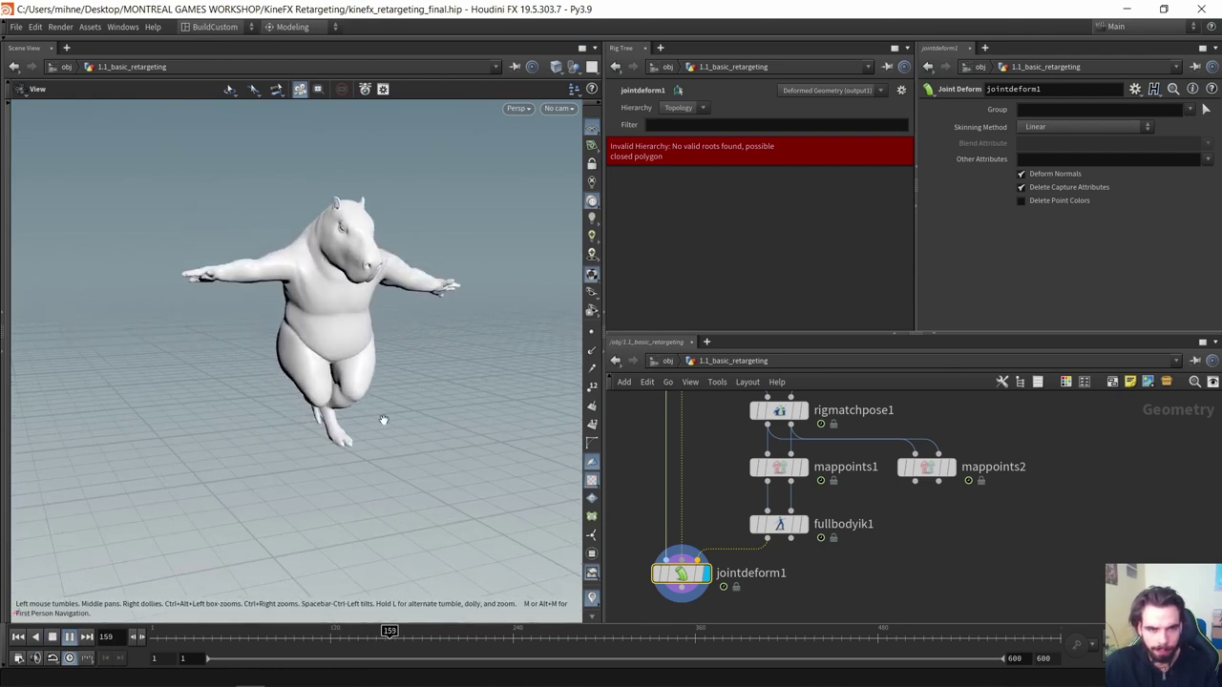
{"action": "left_click_drag", "start_coordinate": [332, 337], "coordinate": [286, 374]}
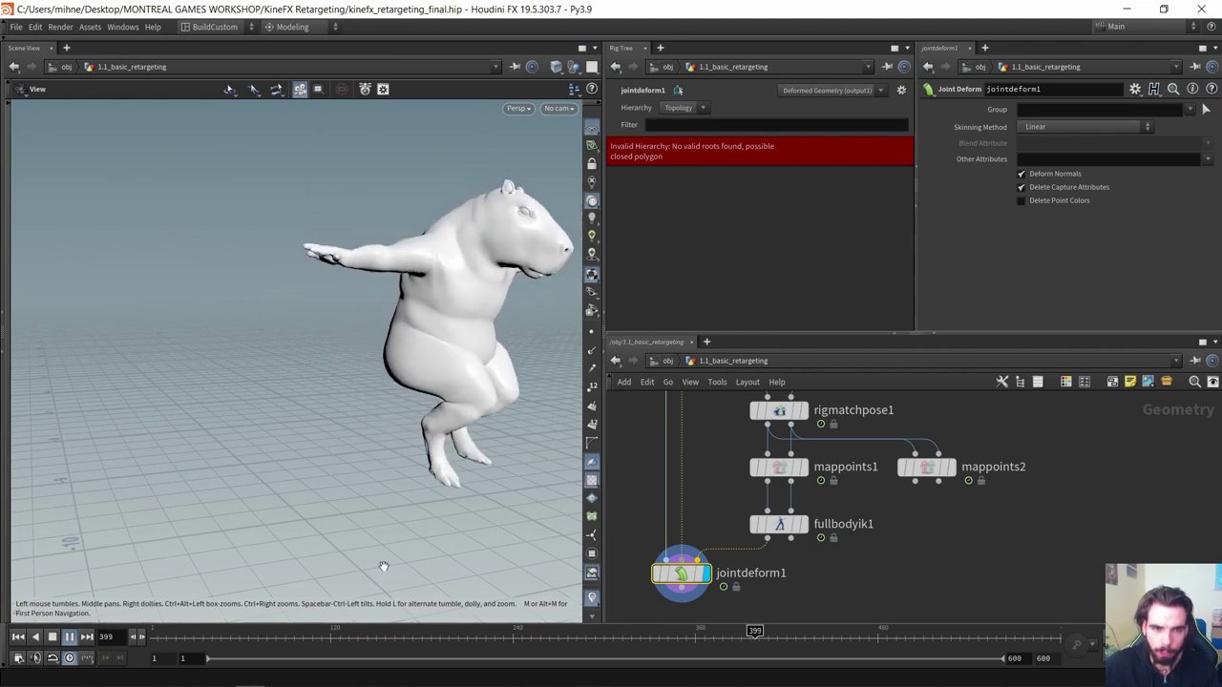
{"action": "left_click_drag", "start_coordinate": [389, 642], "coordinate": [155, 638]}
{"action": "key", "text": "space+g"}
{"action": "left_click_drag", "start_coordinate": [210, 321], "coordinate": [368, 354]}
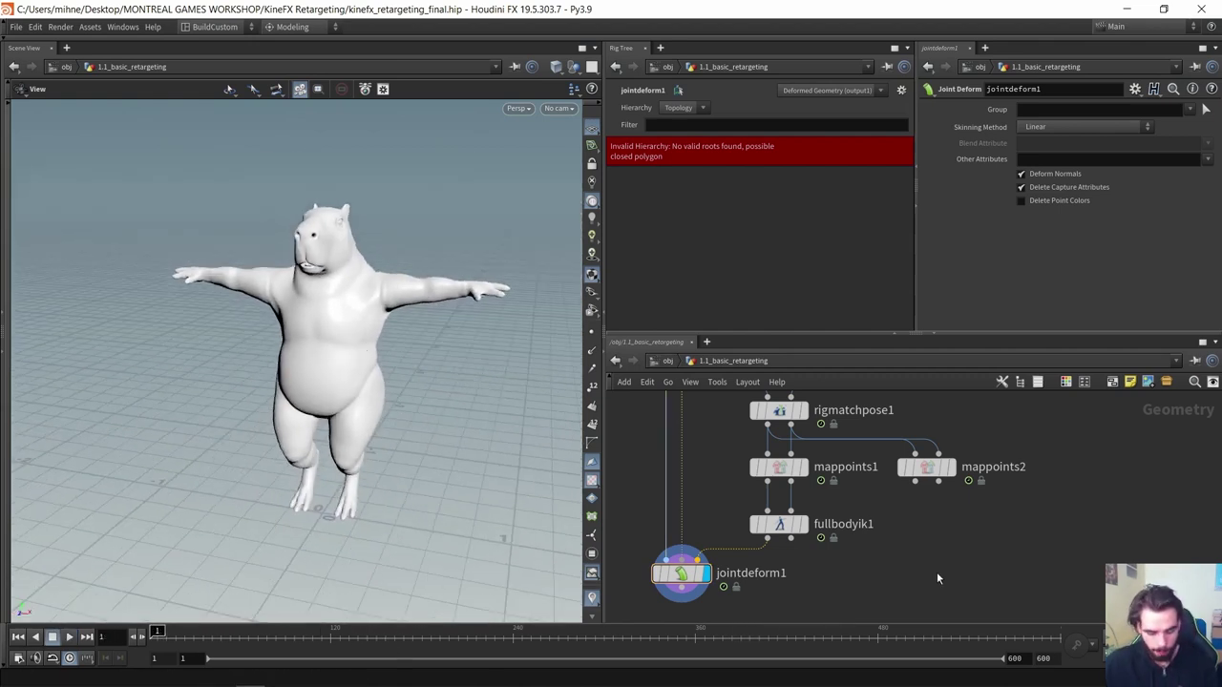
At object level, show 1.2_retargeting_cleanup instead of 1.1_basic_retargeting, look inside its network, and come back out
{"action": "key", "text": "u"}
{"action": "left_click", "coordinate": [870, 402]}
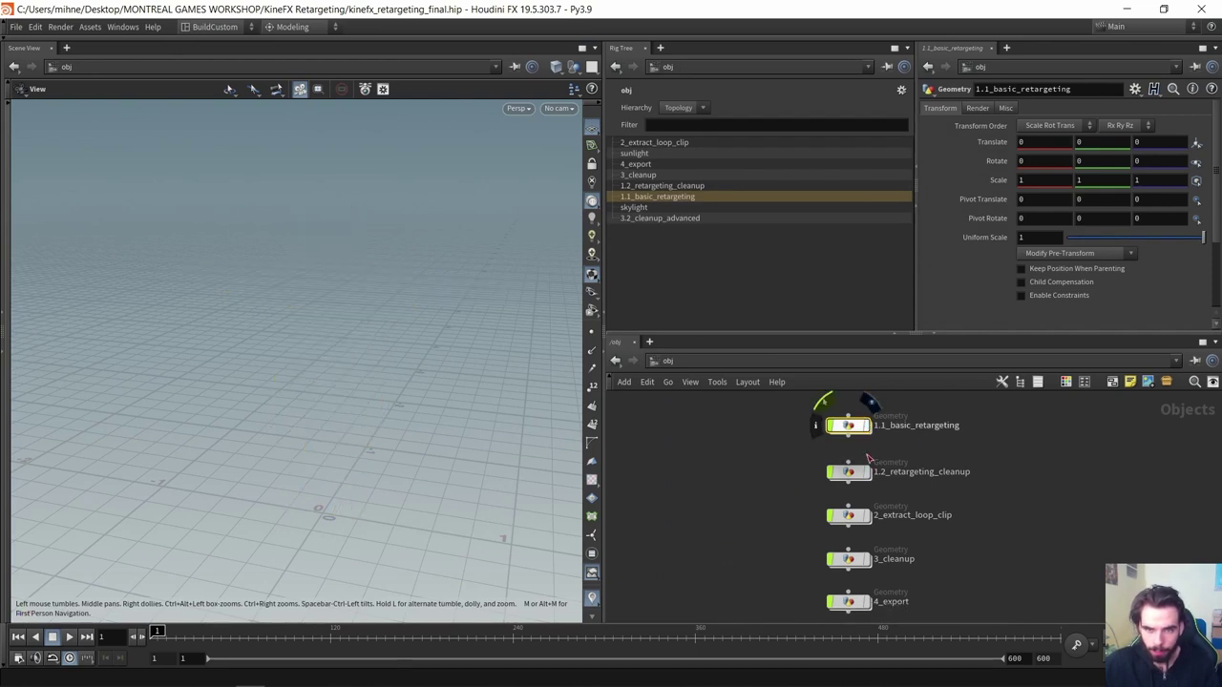
{"action": "left_click", "coordinate": [868, 451]}
{"action": "key", "text": "i"}
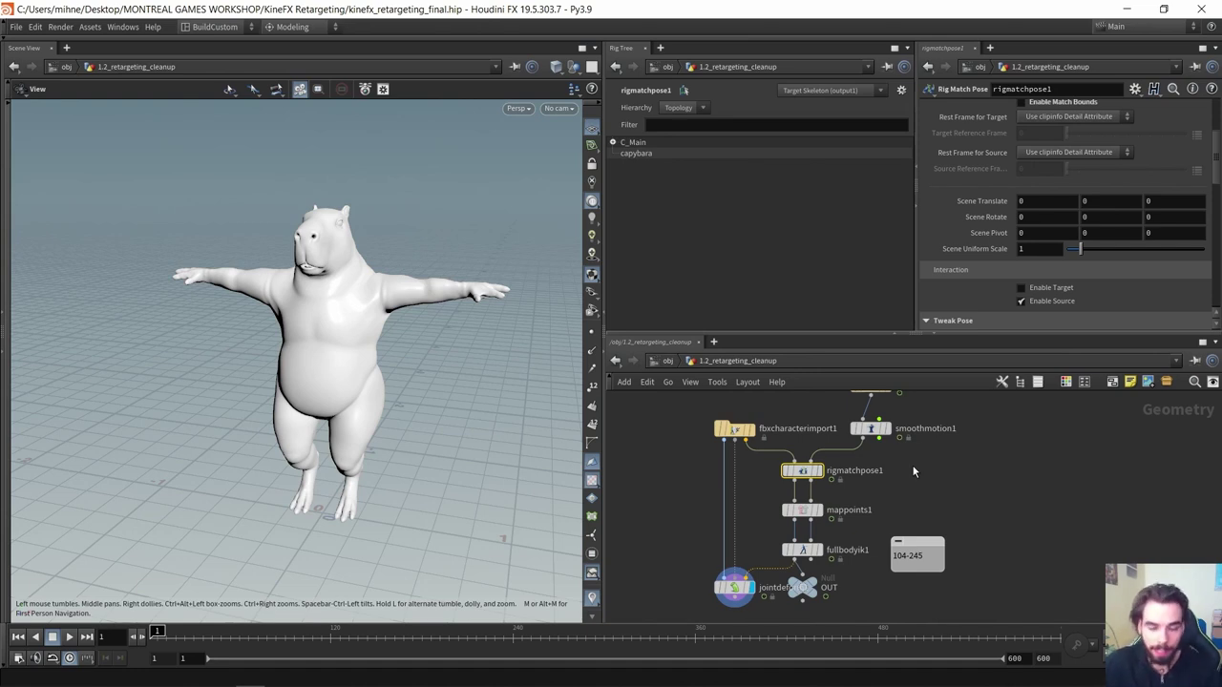
{"action": "key", "text": "u"}
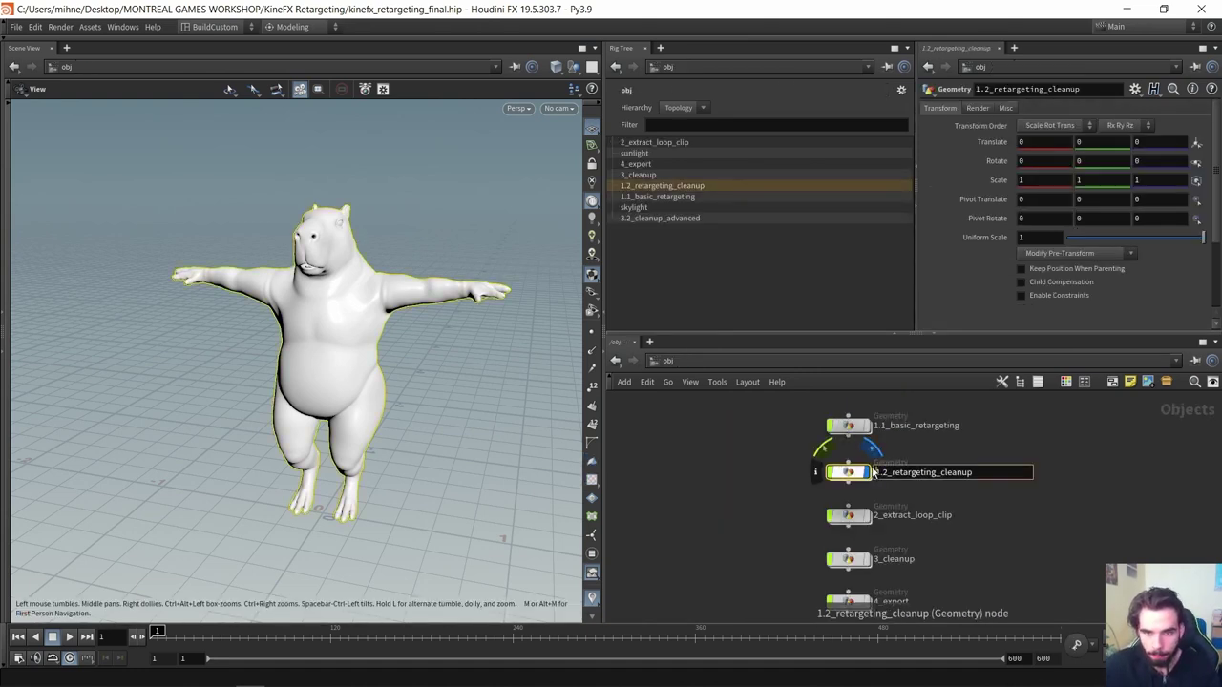
Scrub the basic retargeting result from frame 46 to frame 140 to examine the capybara's head motion
{"action": "left_click_drag", "start_coordinate": [186, 638], "coordinate": [218, 634]}
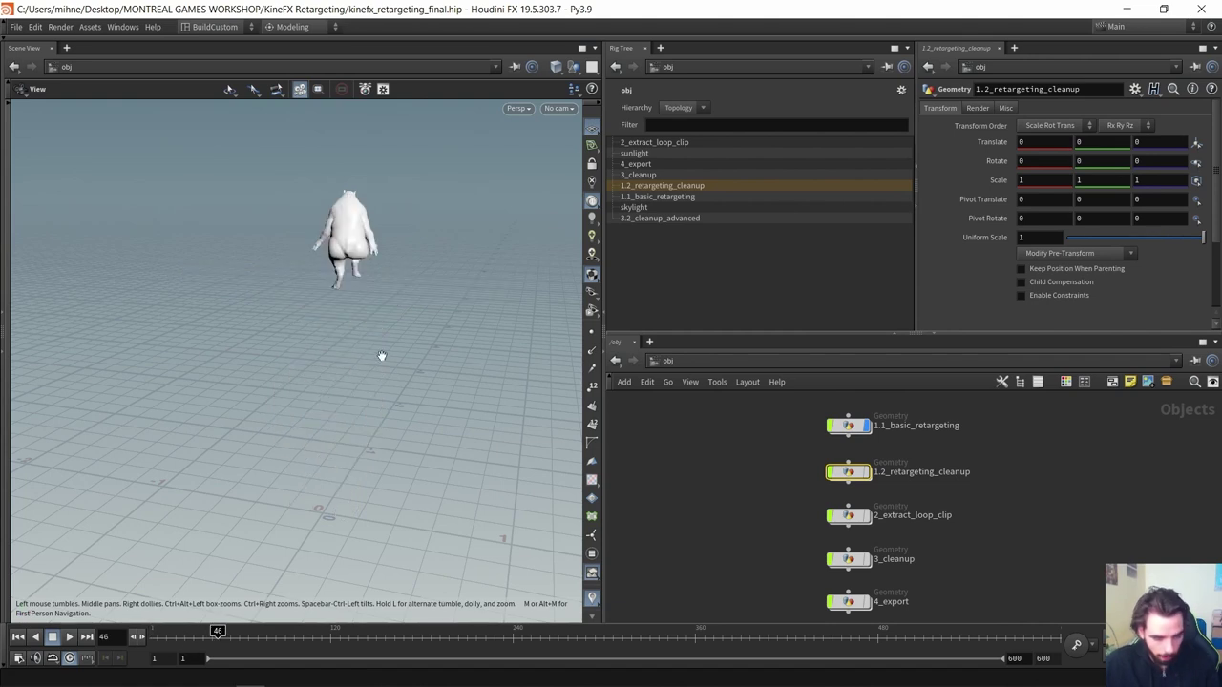
{"action": "key", "text": "space+g"}
{"action": "right_click_drag", "start_coordinate": [380, 357], "coordinate": [420, 355]}
{"action": "left_click_drag", "start_coordinate": [334, 329], "coordinate": [284, 324]}
{"action": "mouse_move", "coordinate": [218, 634]}
{"action": "left_mouse_down"}
{"action": "mouse_move", "coordinate": [160, 634]}
{"action": "mouse_move", "coordinate": [259, 635]}
{"action": "left_mouse_up"}
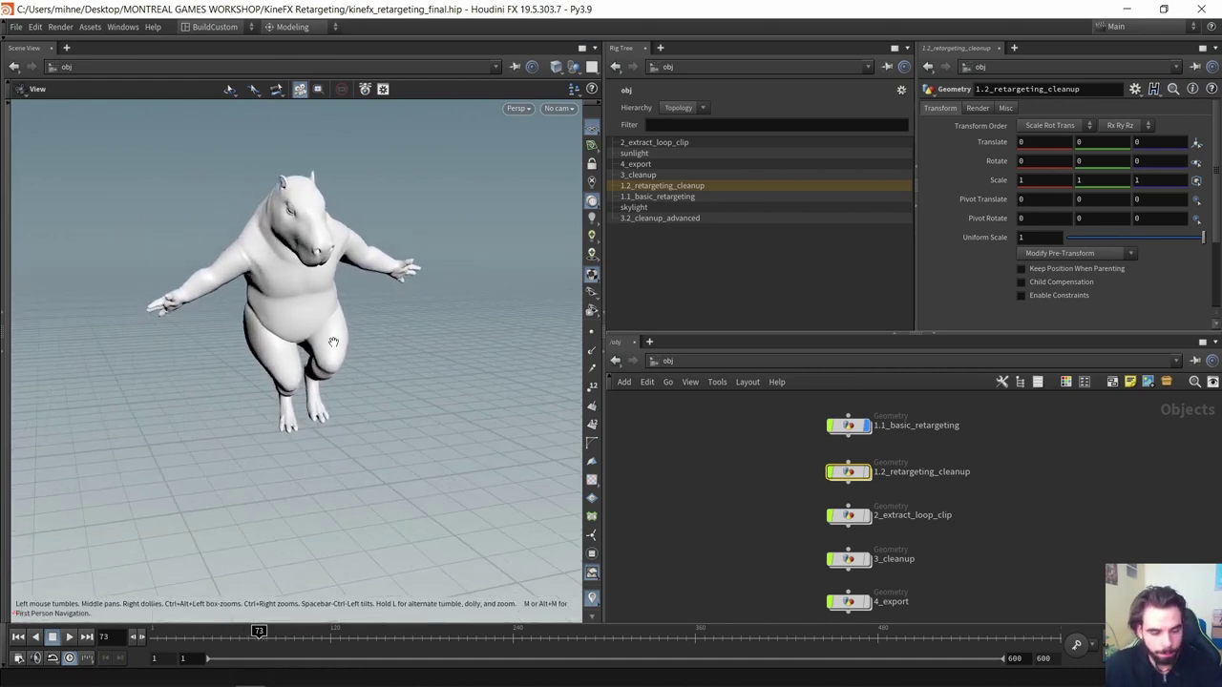
{"action": "left_click_drag", "start_coordinate": [259, 634], "coordinate": [348, 632]}
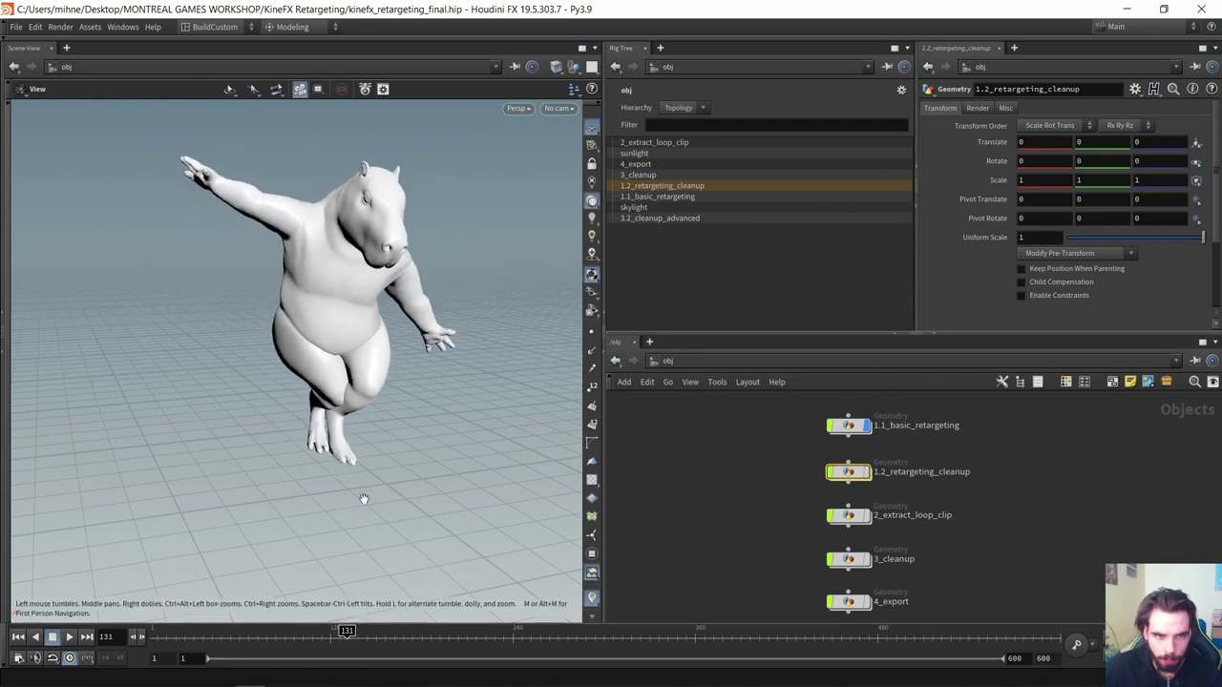
{"action": "left_click", "coordinate": [341, 637]}
{"action": "mouse_move", "coordinate": [343, 640]}
{"action": "left_mouse_down"}
{"action": "mouse_move", "coordinate": [327, 646]}
{"action": "mouse_move", "coordinate": [378, 637]}
{"action": "mouse_move", "coordinate": [360, 635]}
{"action": "left_mouse_up"}
Open the 1.1_basic_retargeting network and add a Visualize Rig node beside rigmatchpose1
{"action": "double_click", "coordinate": [848, 424]}
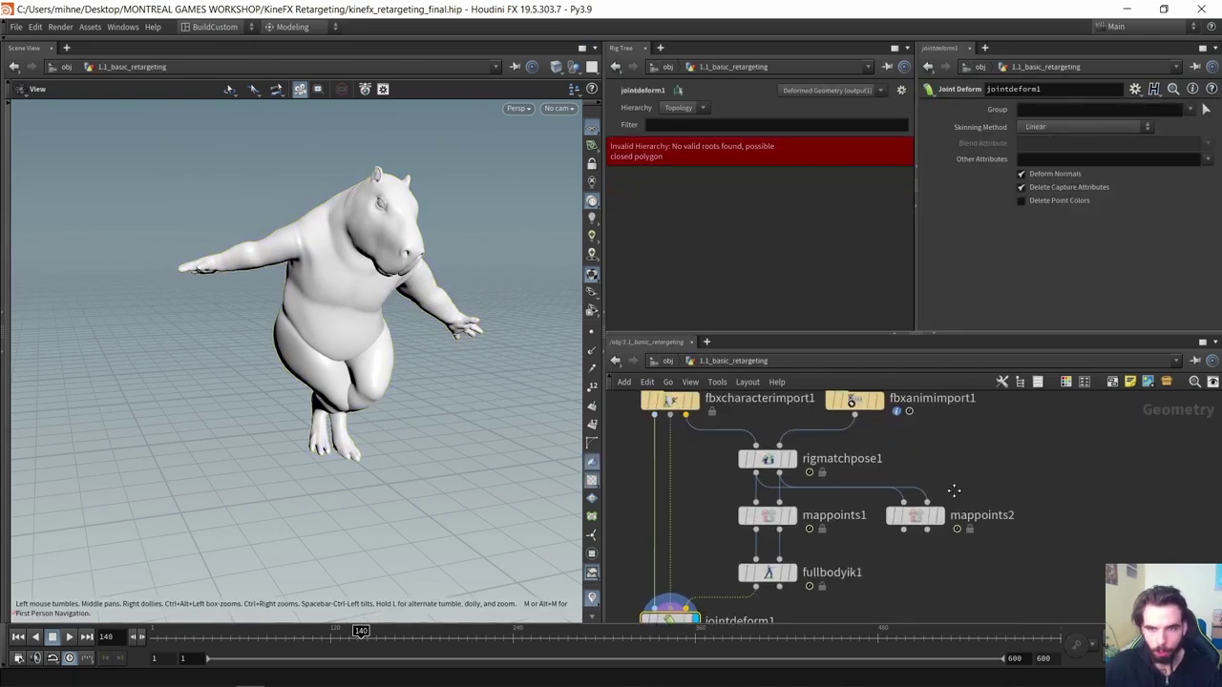
{"action": "key", "text": "Tab"}
{"action": "type", "text": "vis"}
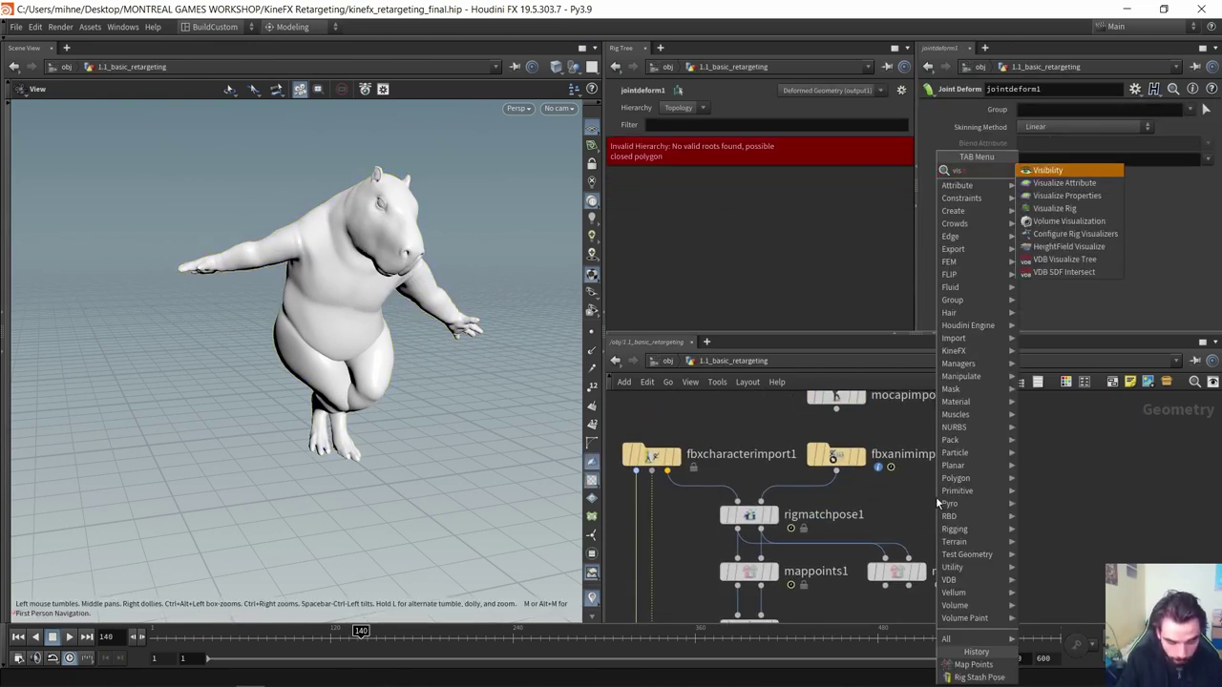
{"action": "type", "text": "r"}
{"action": "key", "text": "Return"}
{"action": "left_click", "coordinate": [935, 496]}
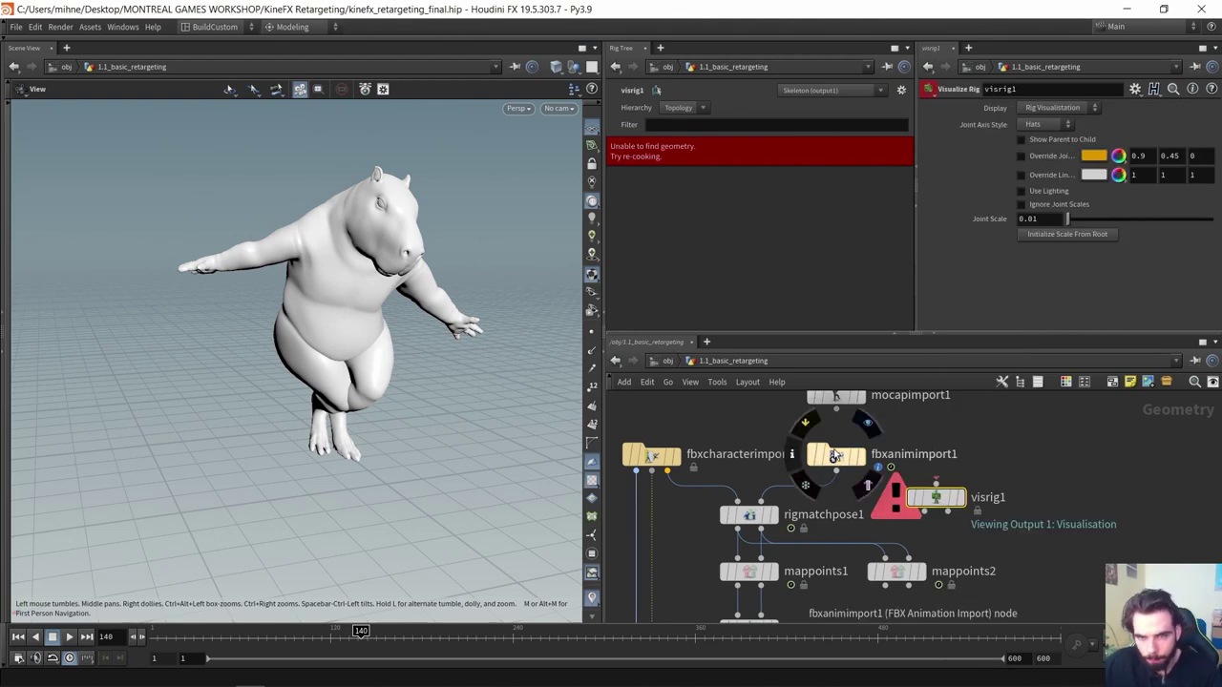
Wire the fbxanimimport1 output into the Visualize Rig node and display that node
{"action": "left_click", "coordinate": [837, 462]}
{"action": "left_click", "coordinate": [837, 470]}
{"action": "left_click", "coordinate": [935, 483]}
{"action": "left_click", "coordinate": [965, 470]}
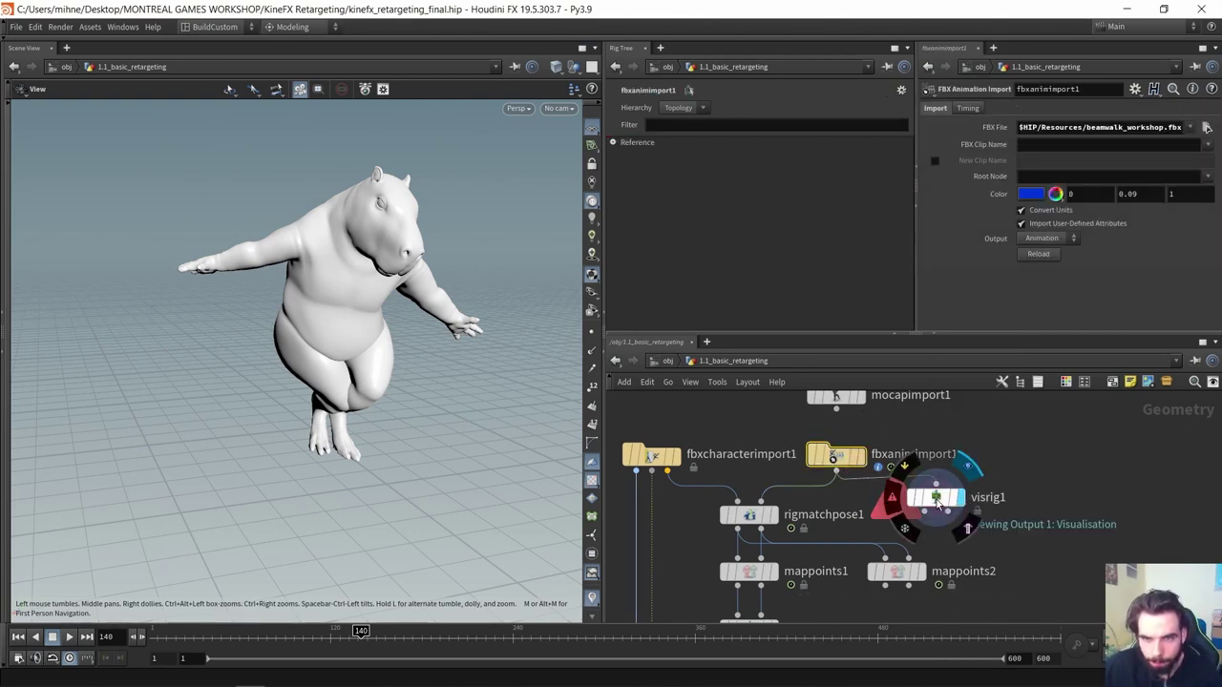
{"action": "left_click_drag", "start_coordinate": [937, 503], "coordinate": [937, 508]}
{"action": "left_click", "coordinate": [939, 509]}
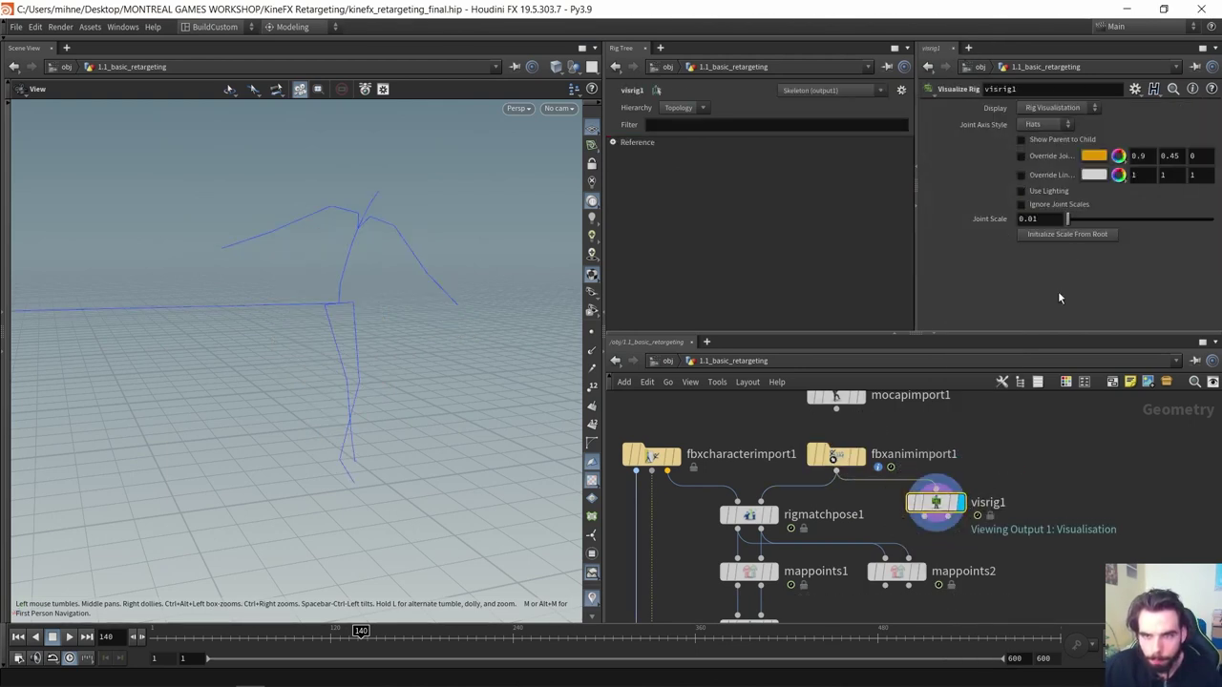
Set the Visualize Rig node's Joint Scale to 5
{"action": "left_click", "coordinate": [1059, 220]}
{"action": "type", "text": "5"}
{"action": "key", "text": "Return"}
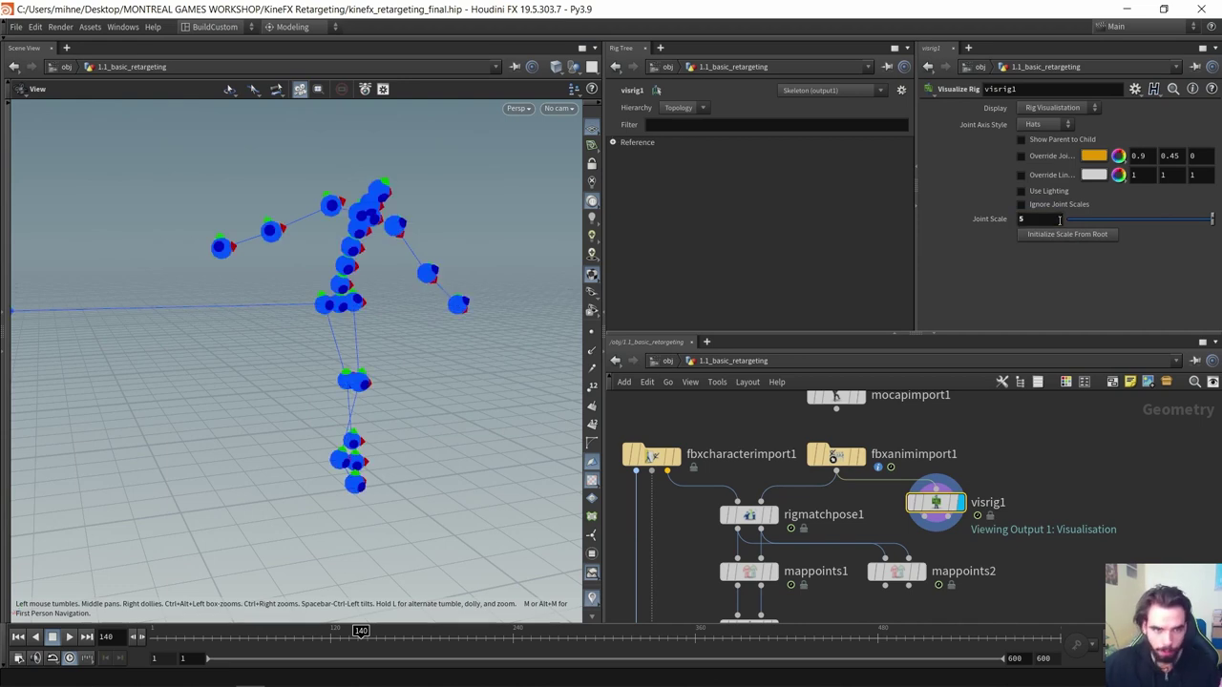
Scrub the source animation between frames 129 and 191 to examine the head joint's rotation on the visualized skeleton
{"action": "left_click_drag", "start_coordinate": [396, 295], "coordinate": [344, 321]}
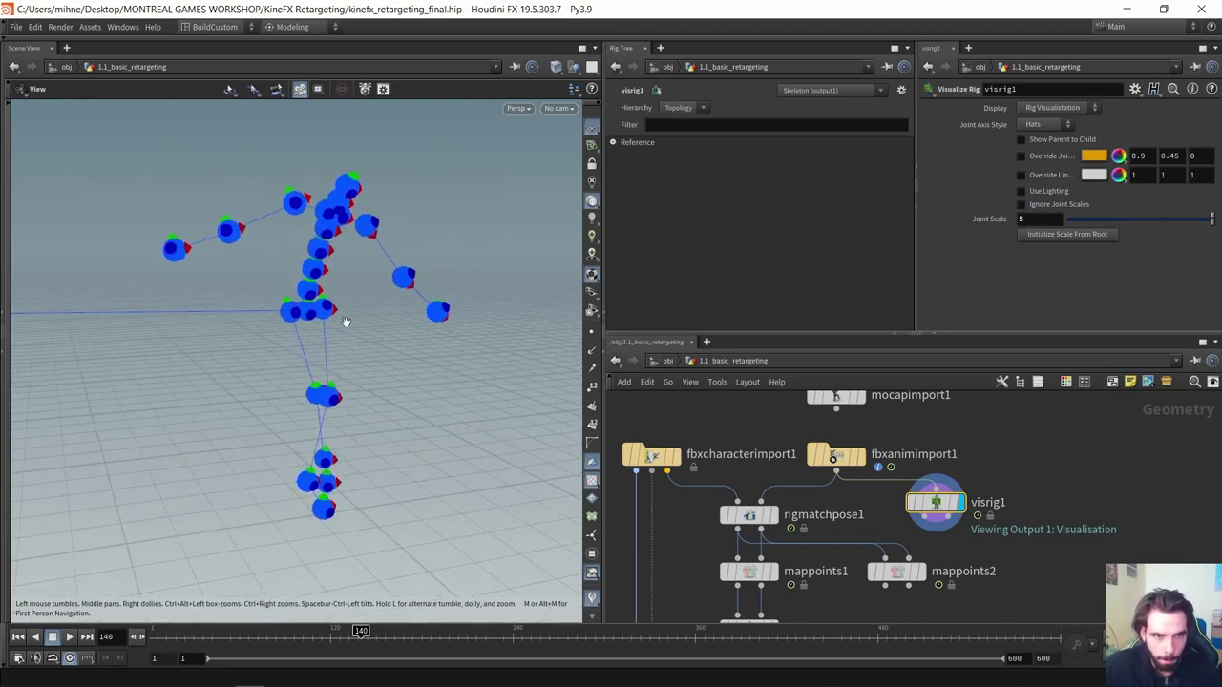
{"action": "right_click_drag", "start_coordinate": [344, 321], "coordinate": [390, 249]}
{"action": "left_click_drag", "start_coordinate": [362, 642], "coordinate": [343, 637]}
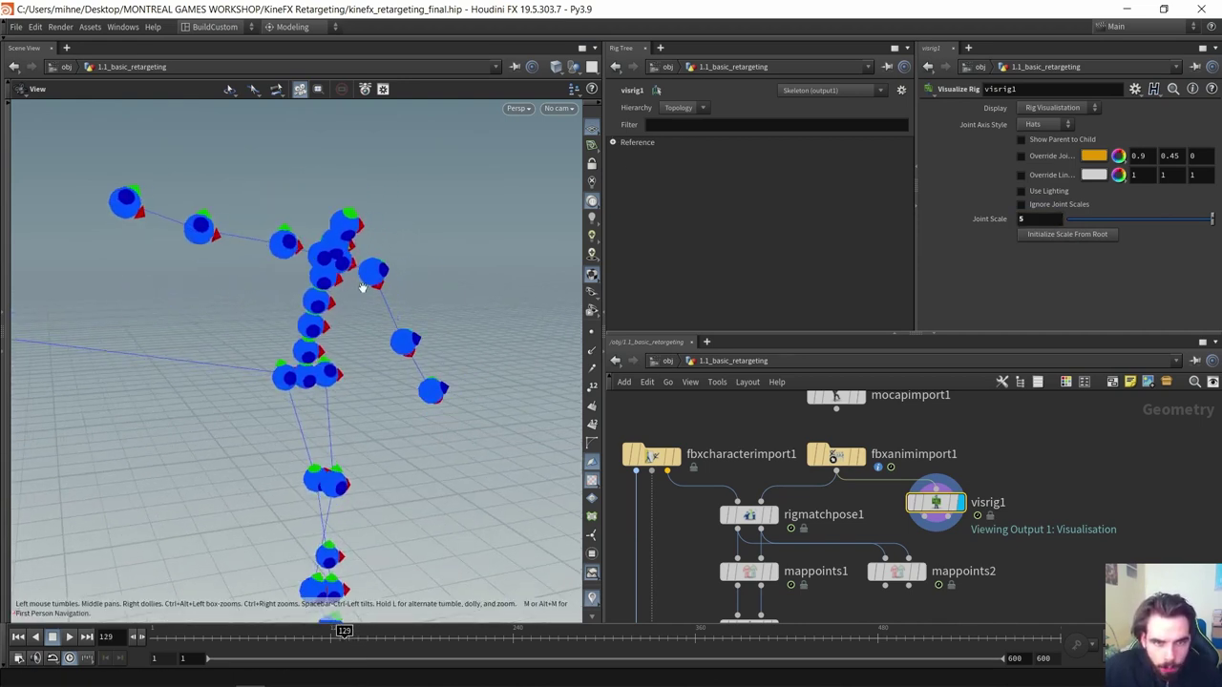
{"action": "right_click_drag", "start_coordinate": [343, 222], "coordinate": [353, 201]}
{"action": "left_click_drag", "start_coordinate": [353, 202], "coordinate": [342, 212]}
{"action": "left_click_drag", "start_coordinate": [363, 633], "coordinate": [438, 631]}
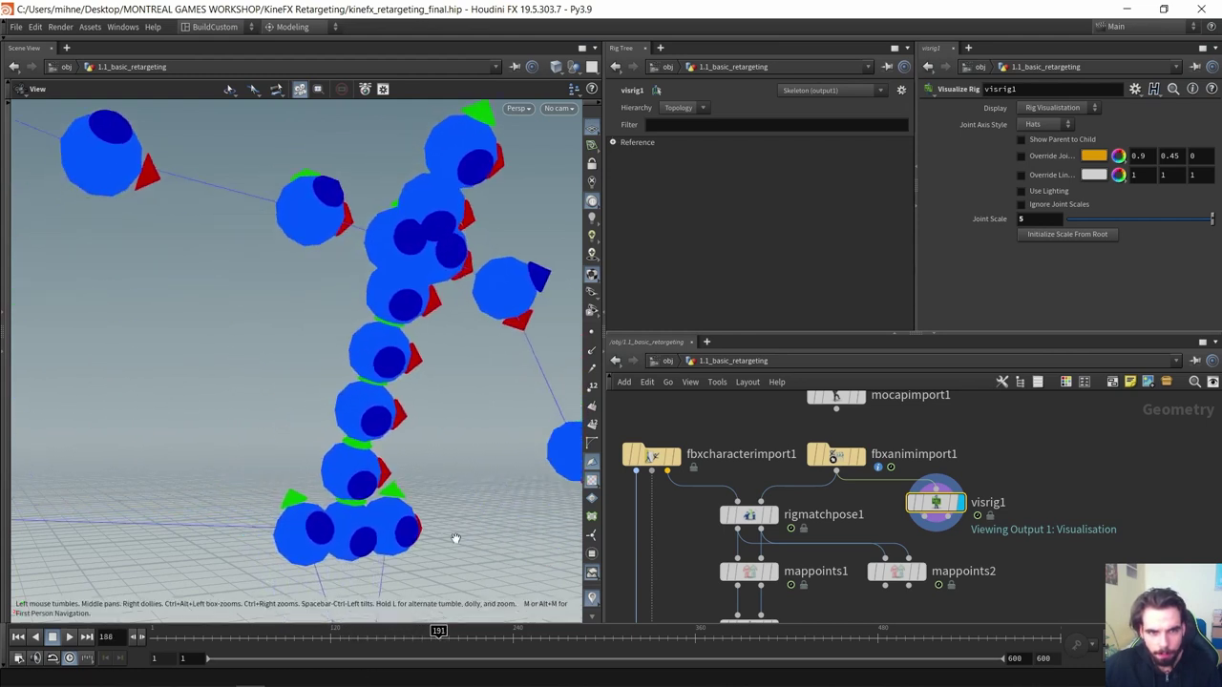
{"action": "scroll", "coordinate": [316, 295], "scroll_direction": "down", "scroll_amount": 5}
{"action": "left_click_drag", "start_coordinate": [316, 295], "coordinate": [374, 287]}
{"action": "left_click_drag", "start_coordinate": [439, 632], "coordinate": [413, 631]}
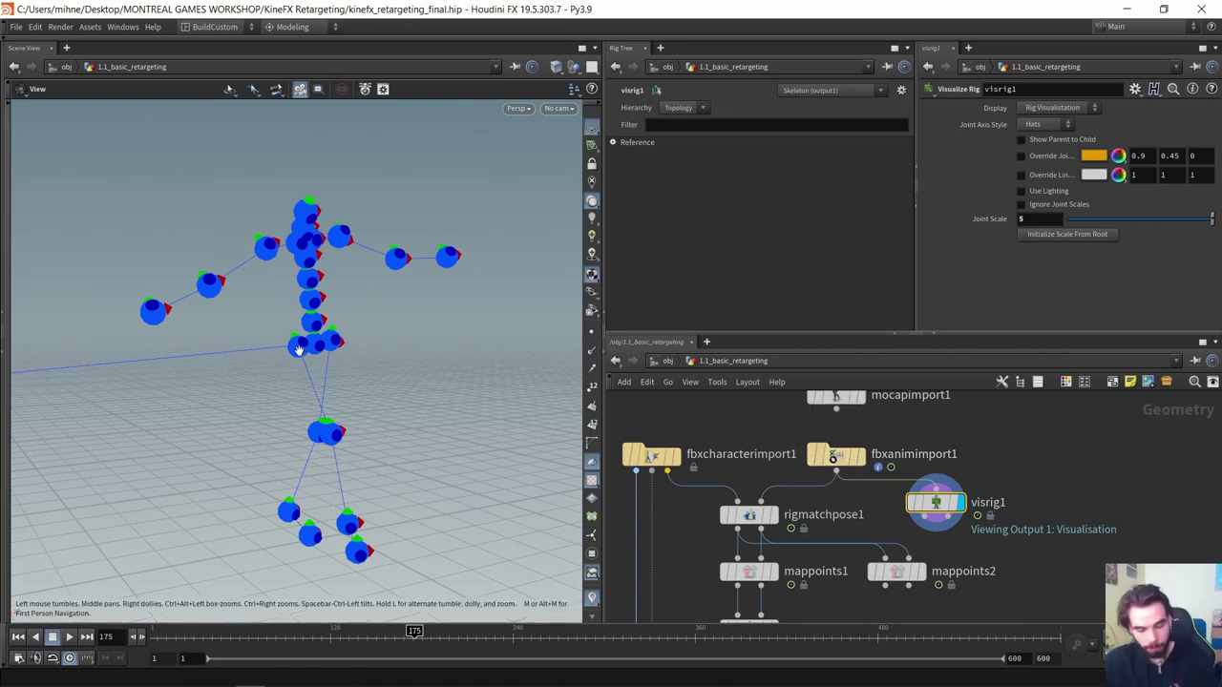
Return to object level, display 1.2_retargeting_cleanup, and open its network around the rigmatchpose1 inputs
{"action": "key", "text": "u"}
{"action": "scroll", "coordinate": [863, 499], "scroll_direction": "up", "scroll_amount": 3}
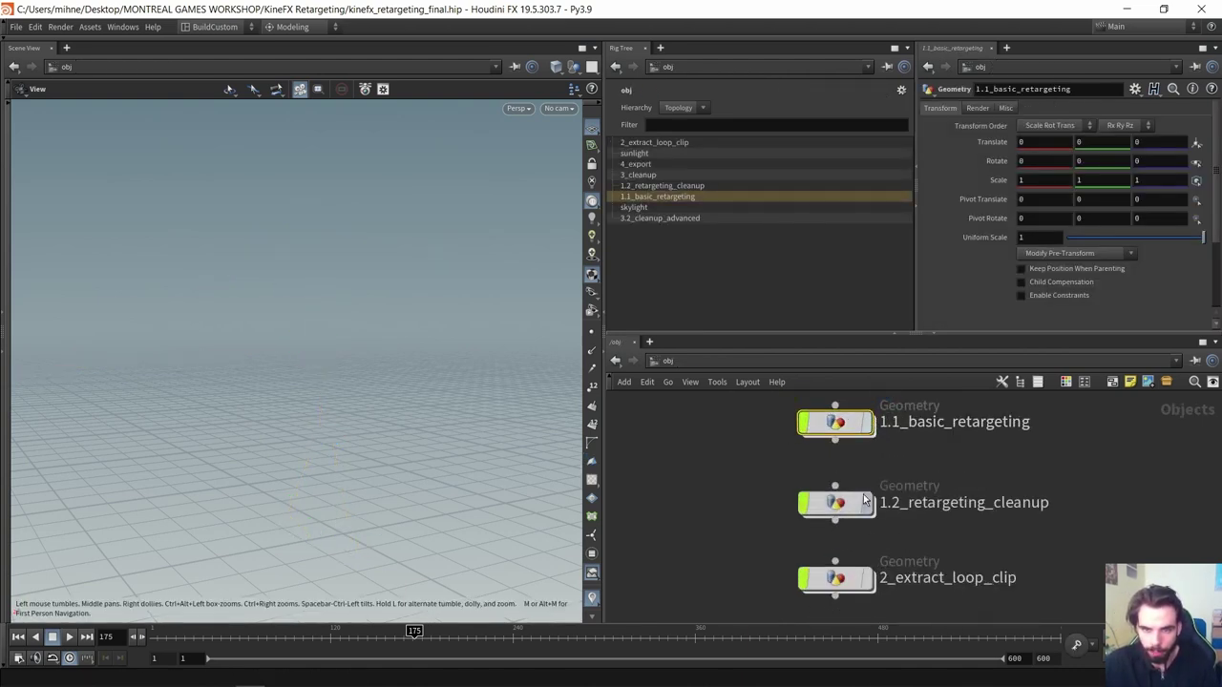
{"action": "left_click", "coordinate": [866, 501]}
{"action": "double_click", "coordinate": [841, 506]}
{"action": "right_click_drag", "start_coordinate": [366, 318], "coordinate": [320, 338]}
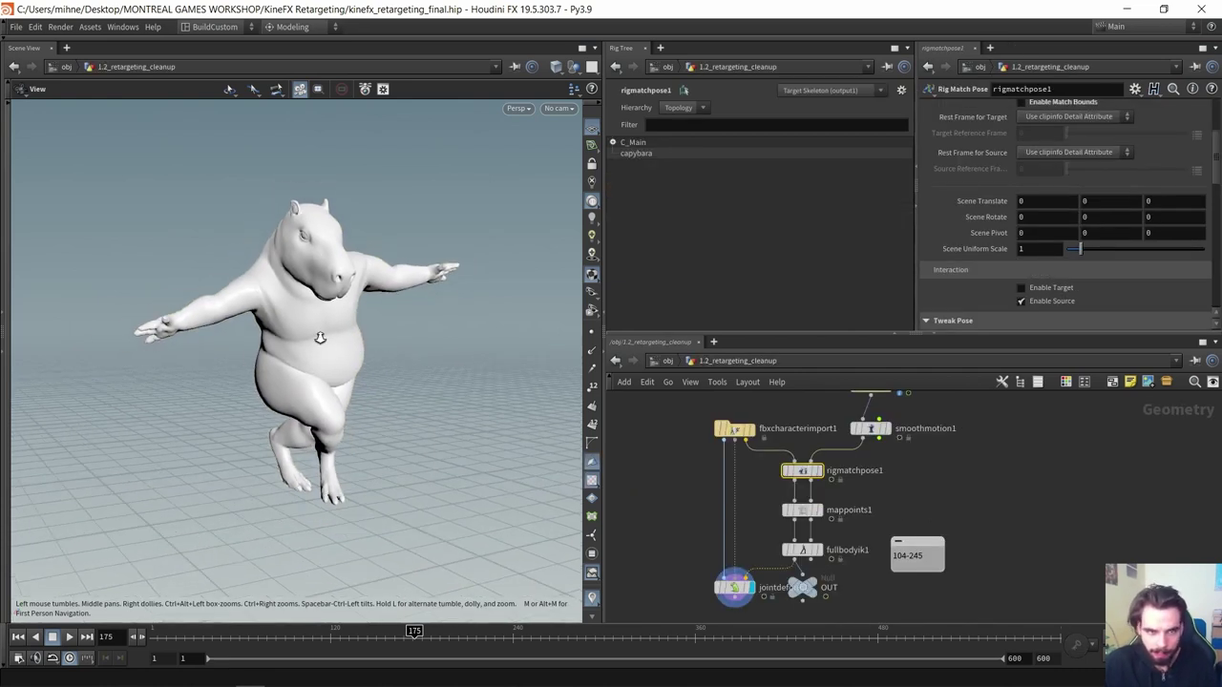
{"action": "scroll", "coordinate": [883, 434], "scroll_direction": "up", "scroll_amount": 3}
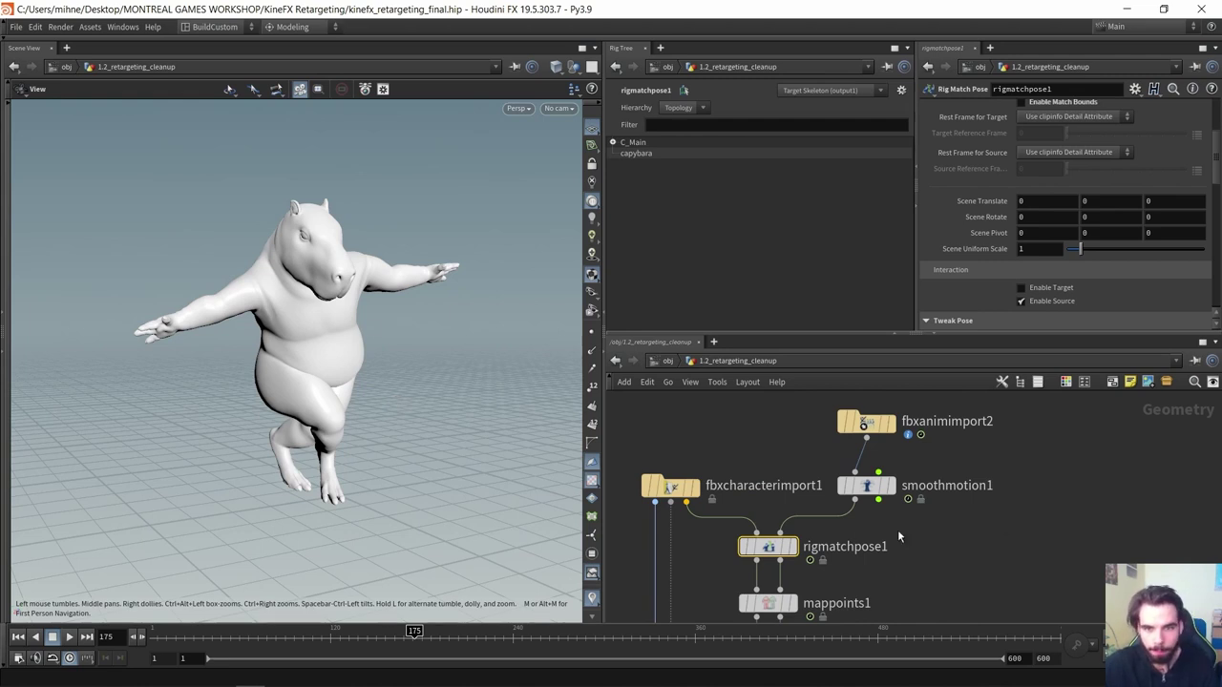
Display smoothmotion1 and enter its joint group selection to check which joint is smoothed, then leave the tool
{"action": "left_click", "coordinate": [866, 486]}
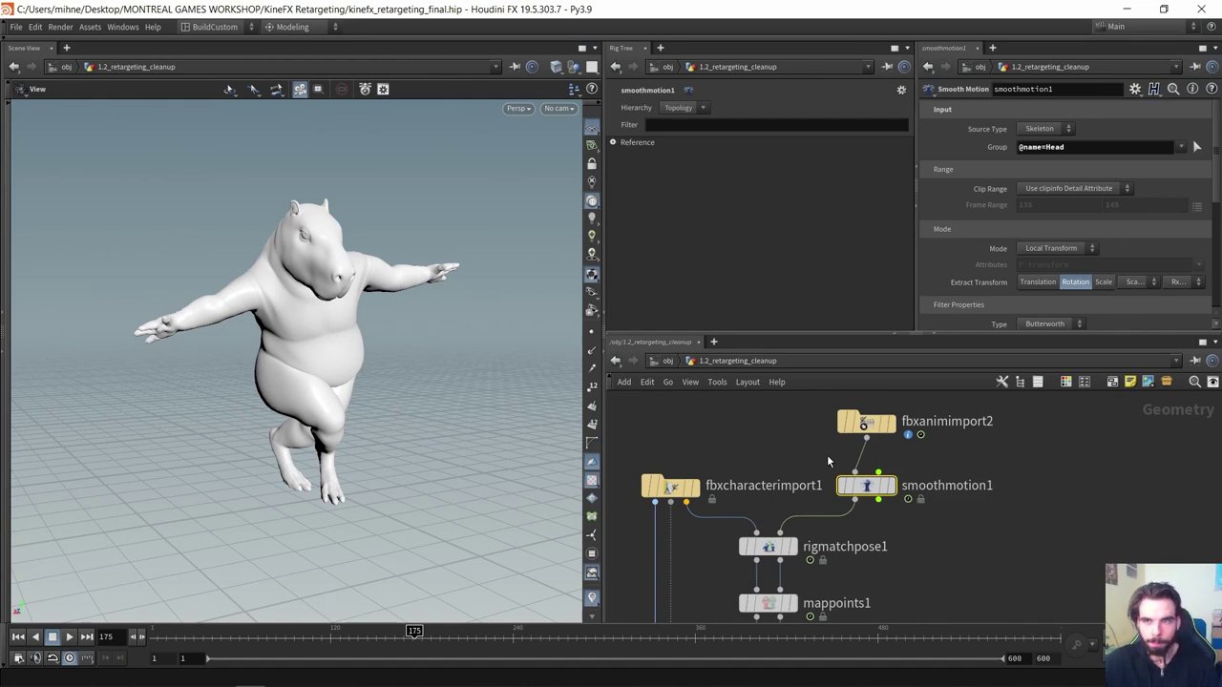
{"action": "left_click", "coordinate": [885, 486]}
{"action": "key", "text": "Return"}
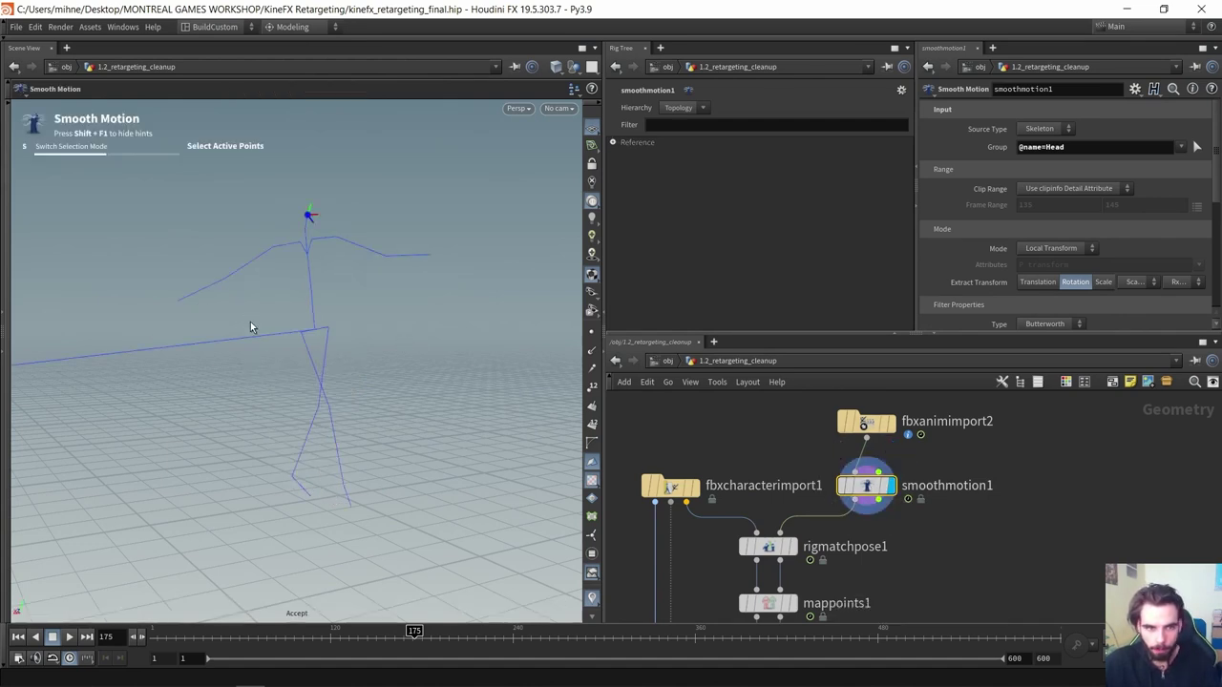
{"action": "key", "text": "5"}
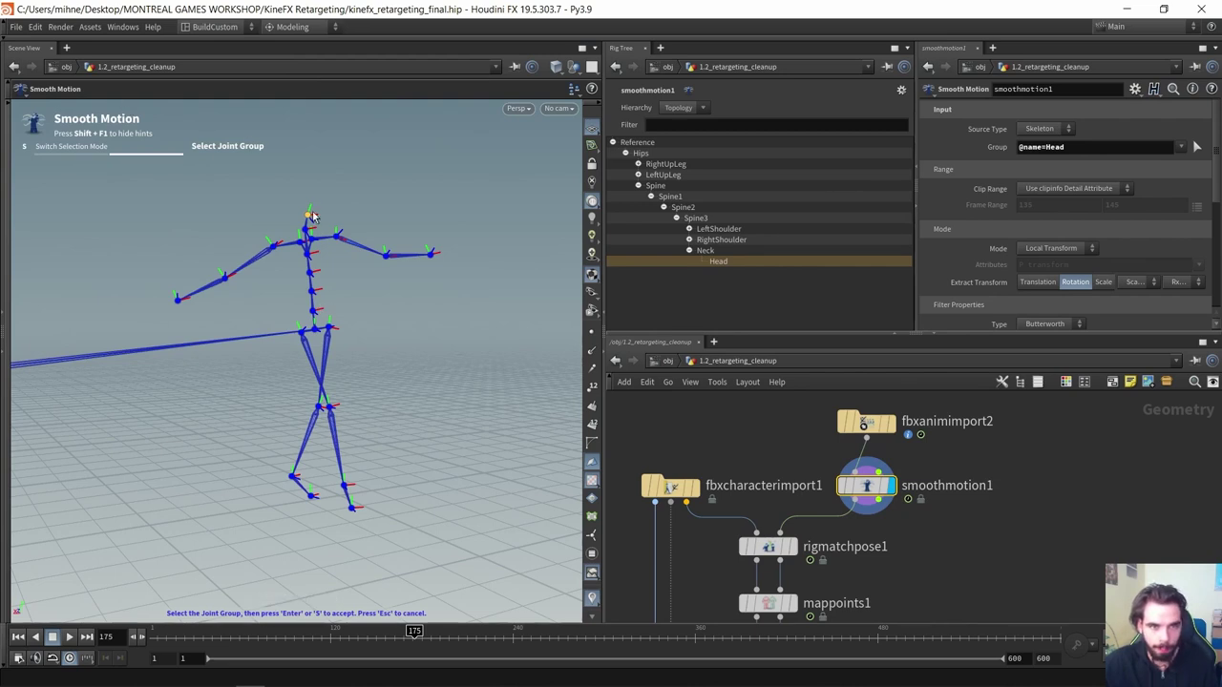
{"action": "key", "text": "Return"}
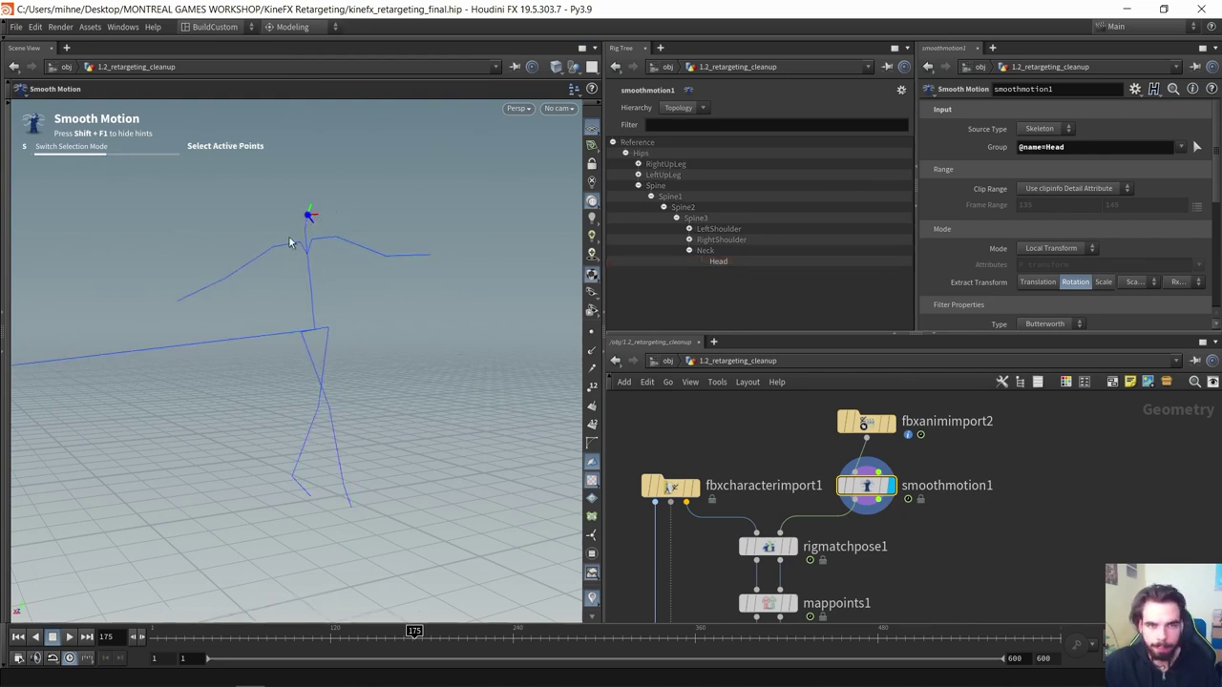
{"action": "key", "text": "Escape"}
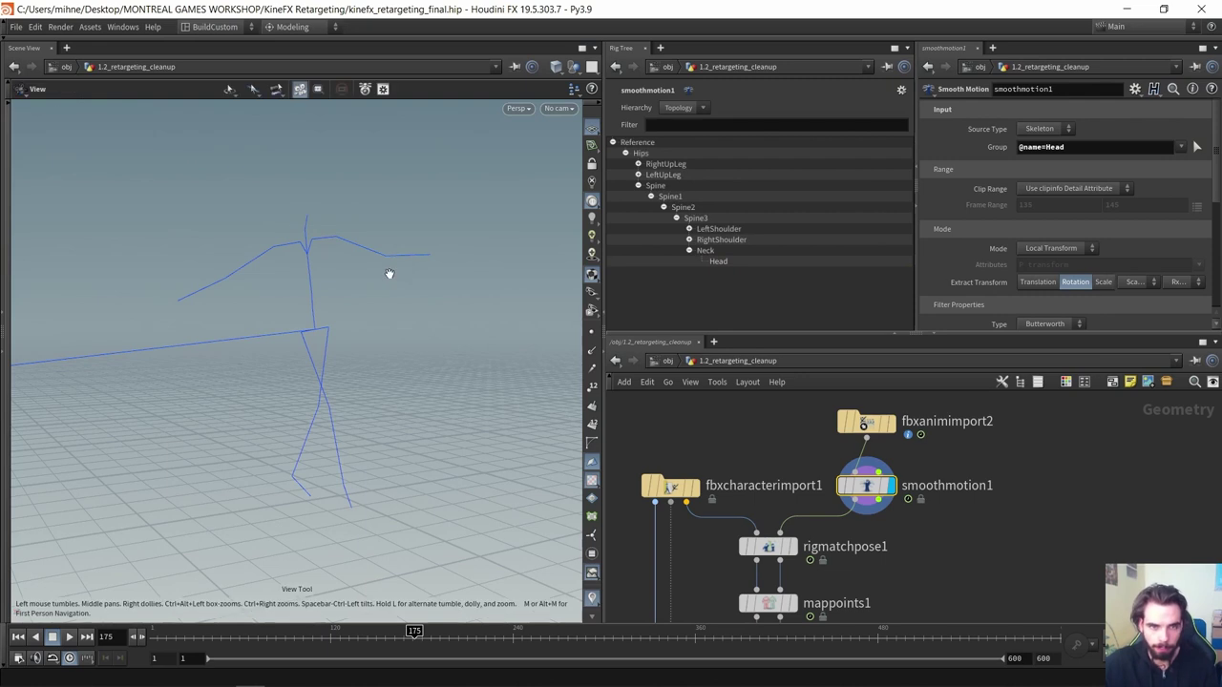
Review smoothmotion1's filter properties and its blend-in and blend-out frame settings, then collapse the Blend section
{"action": "scroll", "coordinate": [1193, 216], "scroll_direction": "down", "scroll_amount": 1}
{"action": "scroll", "coordinate": [1024, 291], "scroll_direction": "down", "scroll_amount": 2}
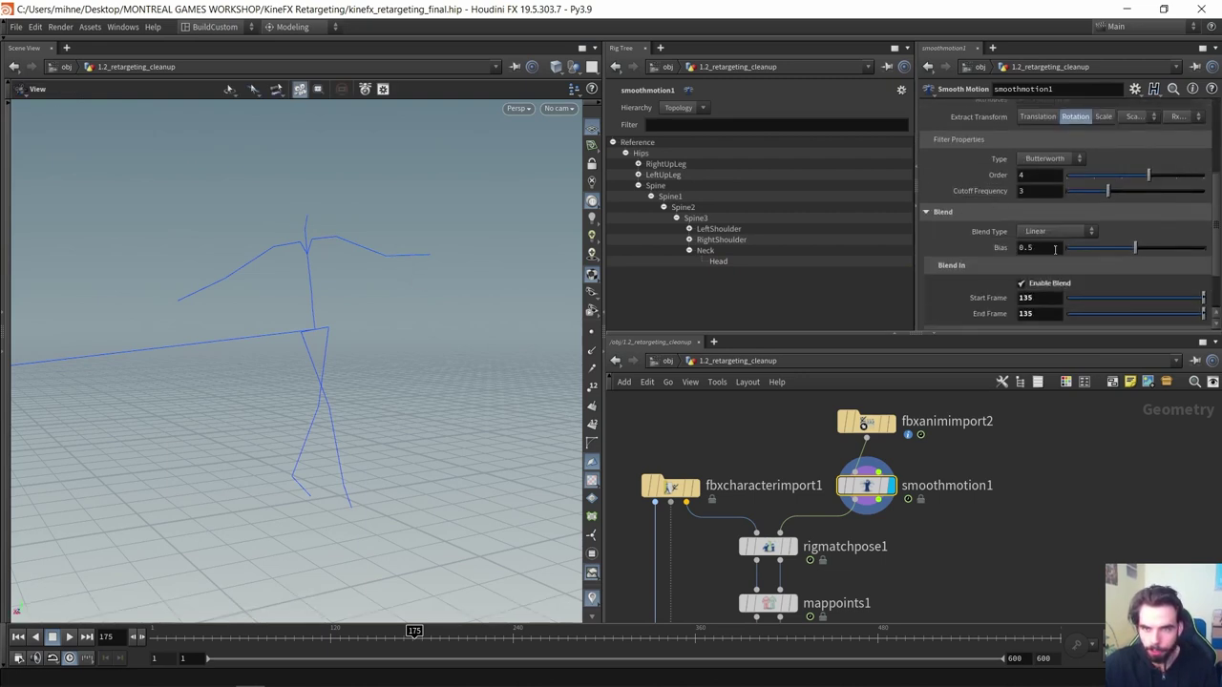
{"action": "scroll", "coordinate": [1094, 232], "scroll_direction": "down", "scroll_amount": 2}
{"action": "scroll", "coordinate": [1069, 238], "scroll_direction": "down", "scroll_amount": 1}
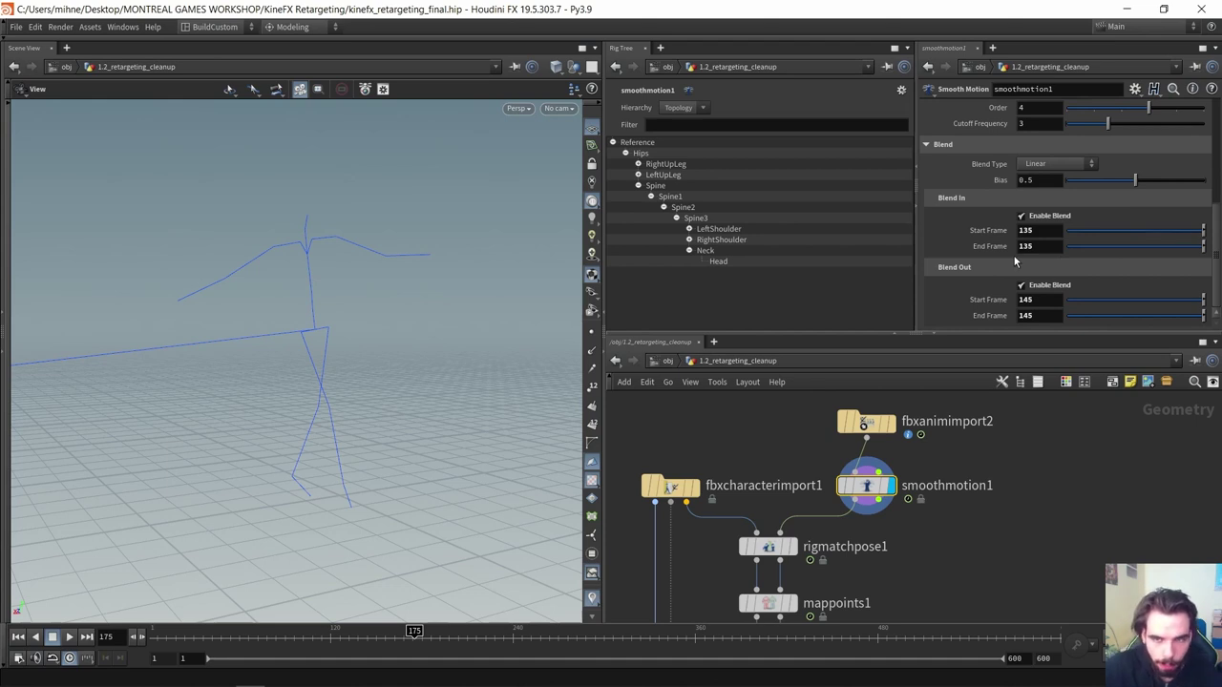
{"action": "left_click_drag", "start_coordinate": [295, 477], "coordinate": [321, 383]}
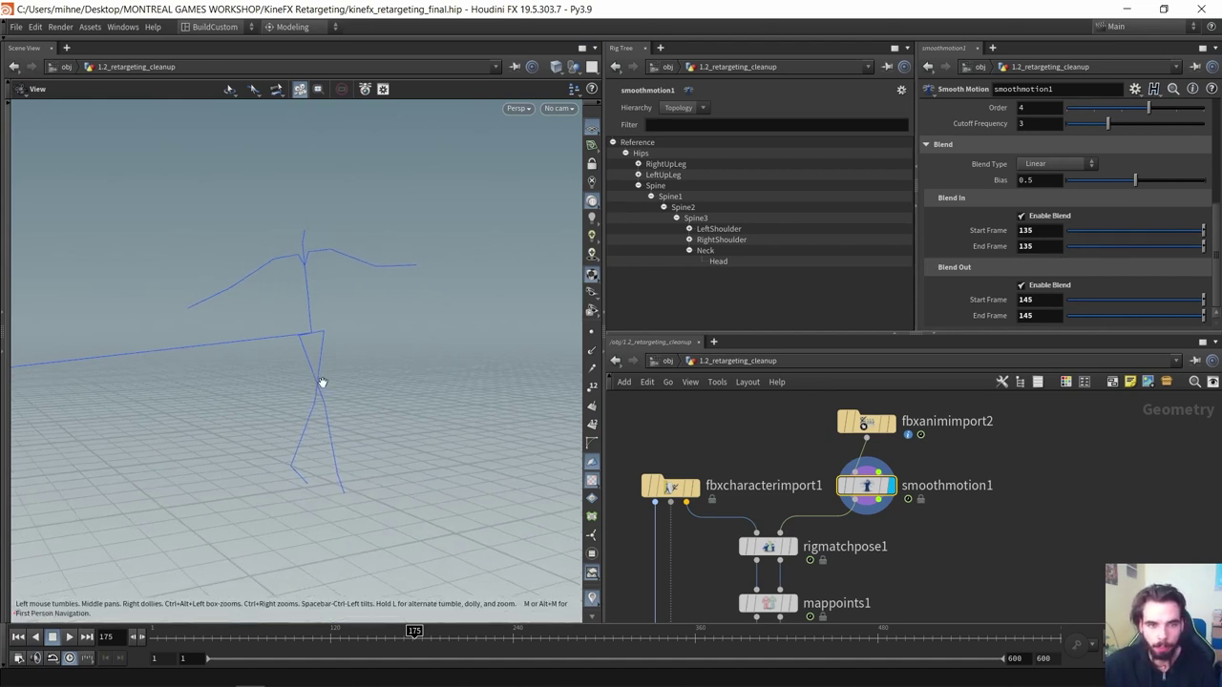
{"action": "mouse_move", "coordinate": [917, 525]}
{"action": "middle_mouse_down"}
{"action": "mouse_move", "coordinate": [898, 506]}
{"action": "mouse_move", "coordinate": [917, 541]}
{"action": "middle_mouse_up"}
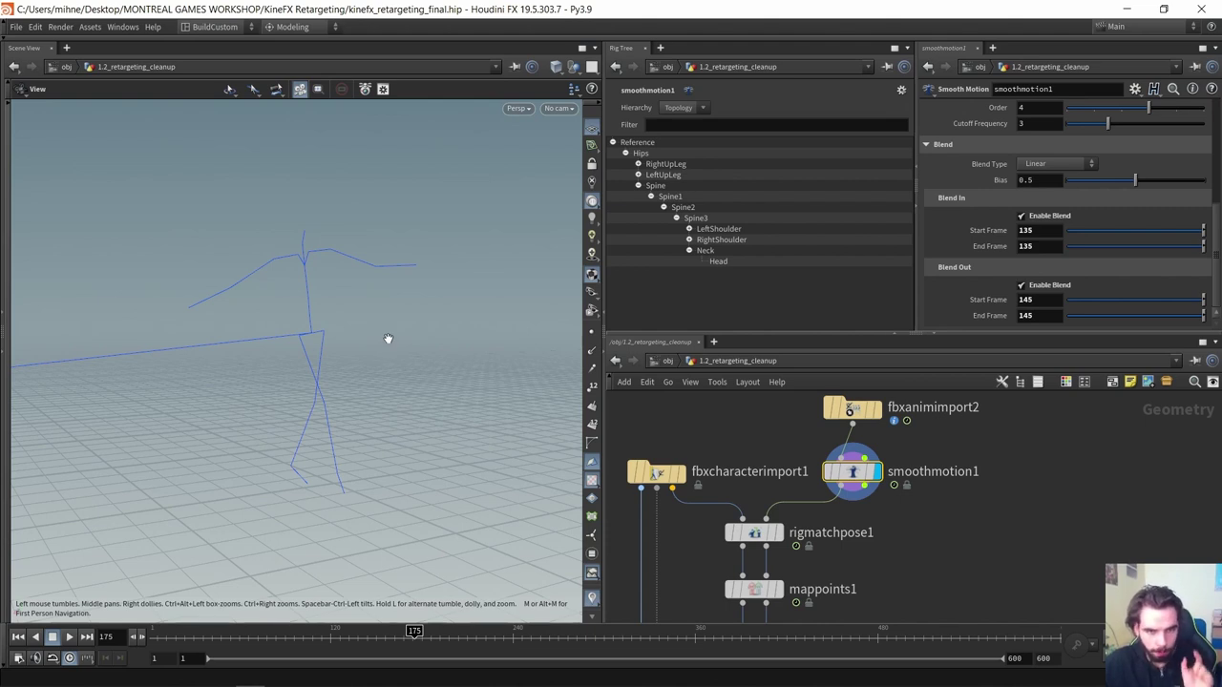
{"action": "left_click", "coordinate": [926, 145]}
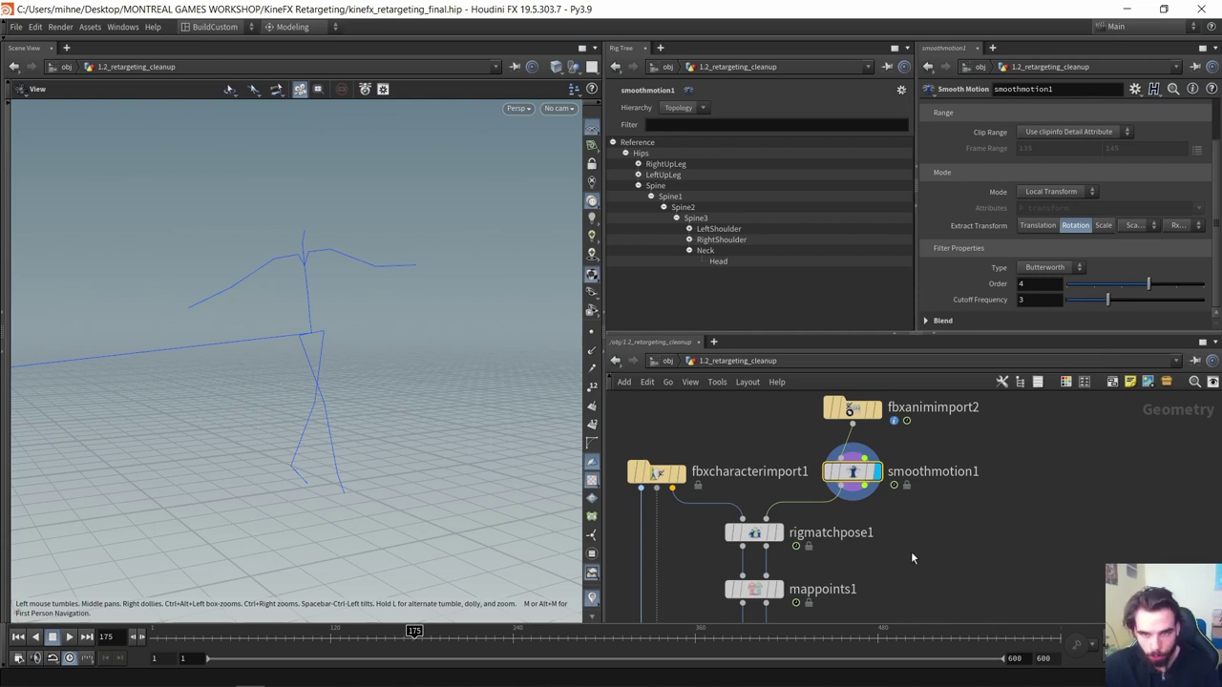
Display the joint deform node's capybara output and scrub the animation back to frame 157
{"action": "key", "text": "h"}
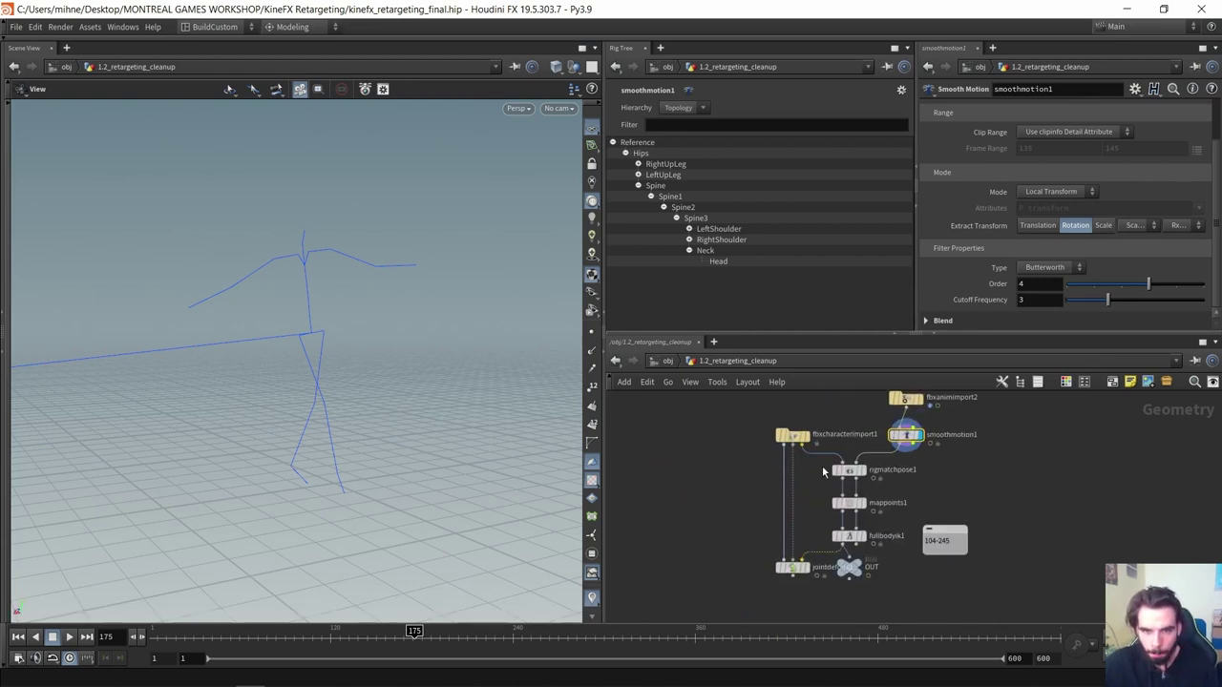
{"action": "scroll", "coordinate": [824, 475], "scroll_direction": "up", "scroll_amount": 1}
{"action": "left_click", "coordinate": [791, 578]}
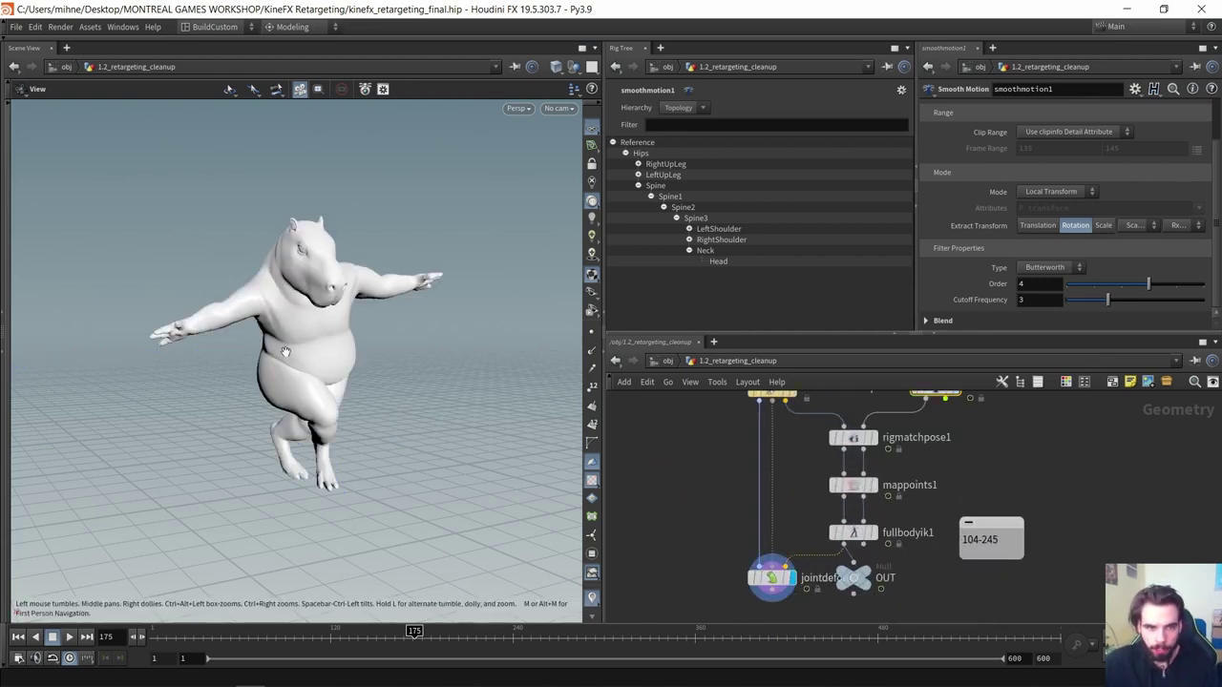
{"action": "left_click_drag", "start_coordinate": [414, 631], "coordinate": [386, 632]}
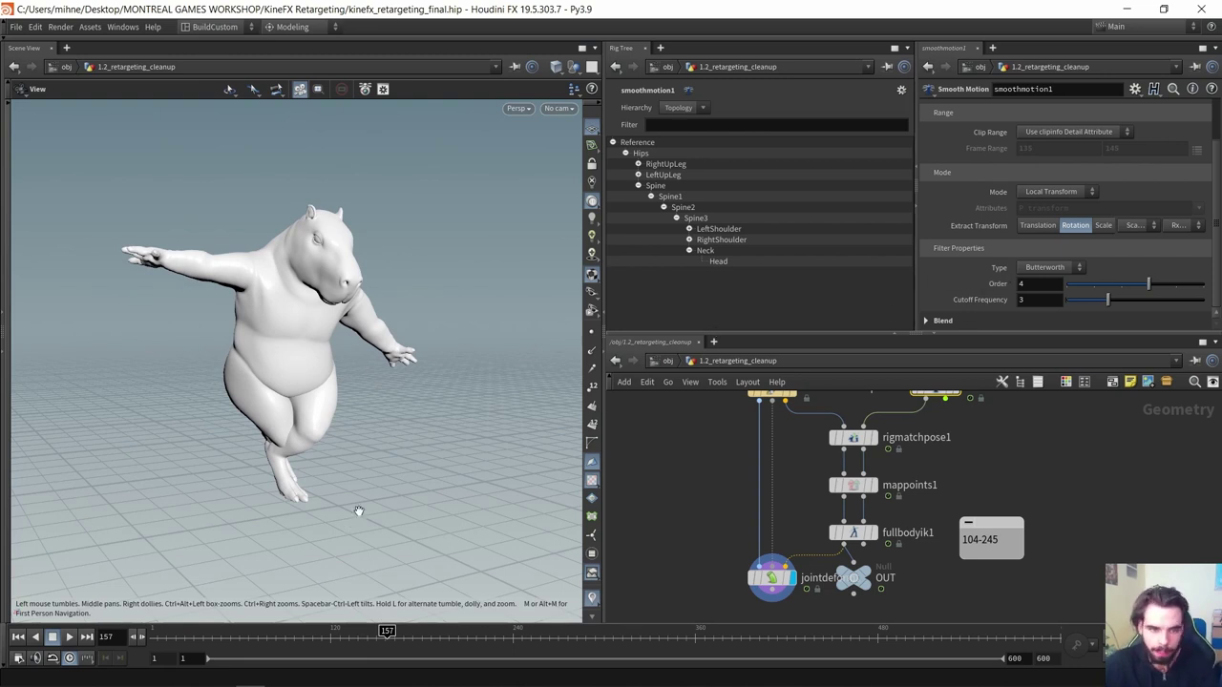
Select fullbodyik1, scrub to frame 127, and examine its Iterations and Damping settings
{"action": "middle_click_drag", "start_coordinate": [769, 500], "coordinate": [754, 496]}
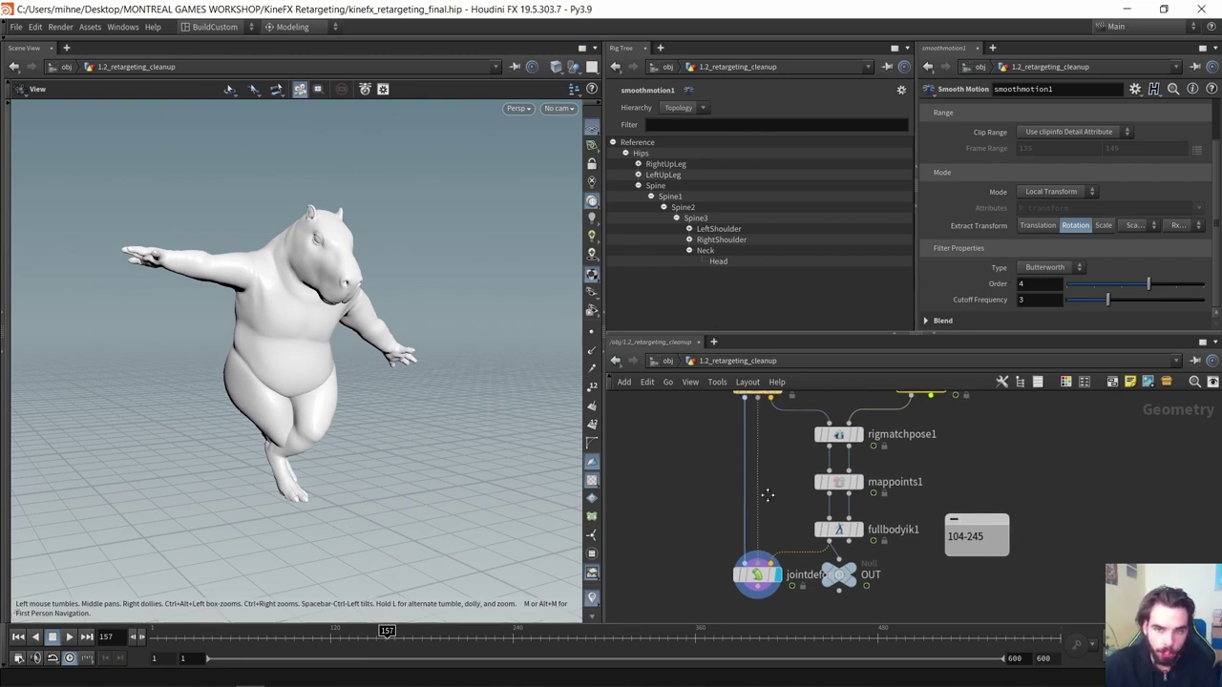
{"action": "left_click_drag", "start_coordinate": [781, 490], "coordinate": [852, 431]}
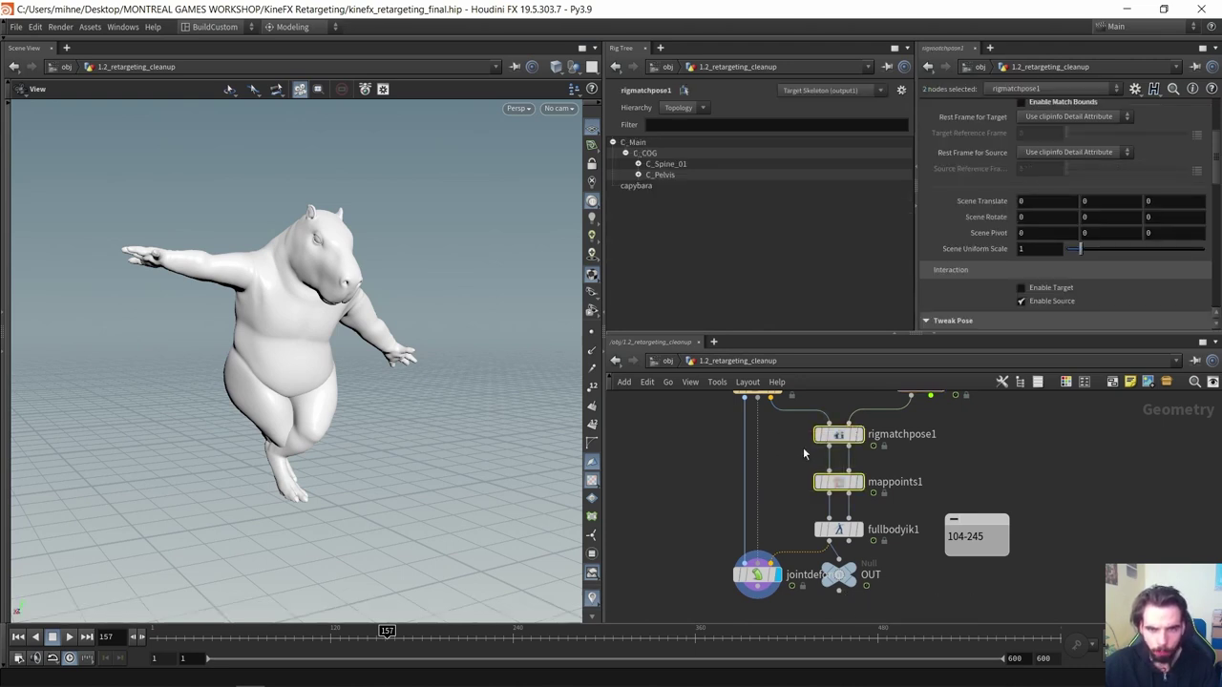
{"action": "left_click", "coordinate": [832, 529]}
{"action": "middle_click_drag", "start_coordinate": [754, 474], "coordinate": [750, 470]}
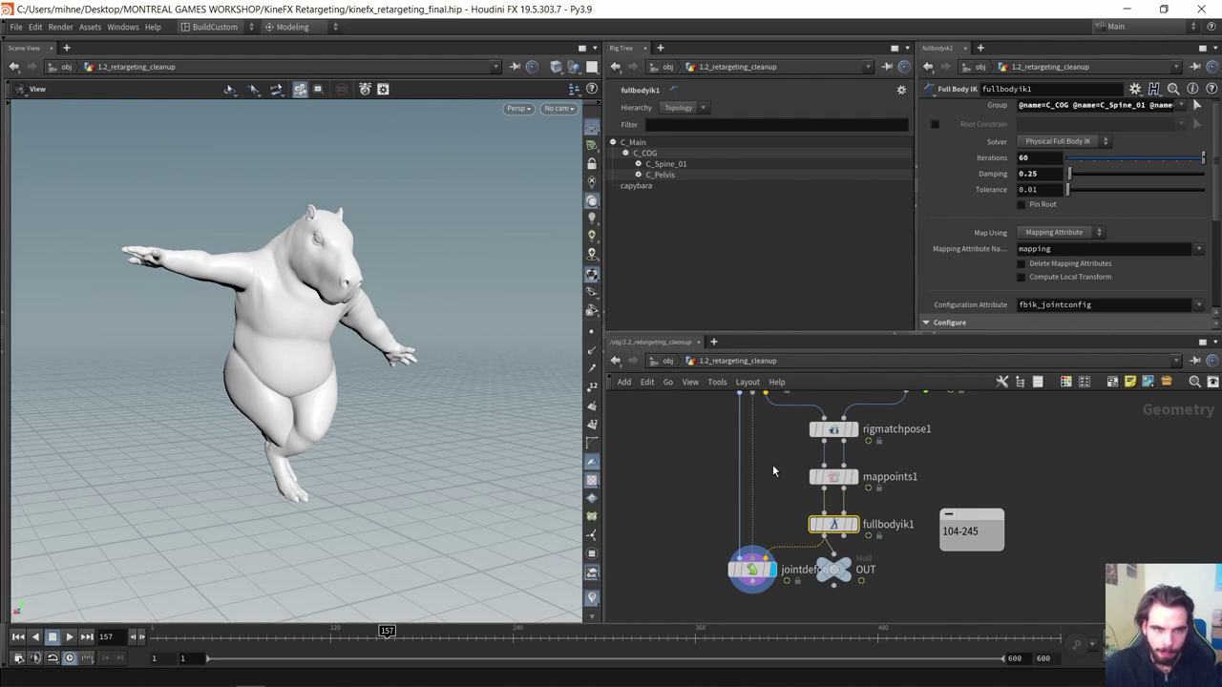
{"action": "mouse_move", "coordinate": [387, 632]}
{"action": "left_mouse_down"}
{"action": "mouse_move", "coordinate": [286, 639]}
{"action": "mouse_move", "coordinate": [341, 637]}
{"action": "left_mouse_up"}
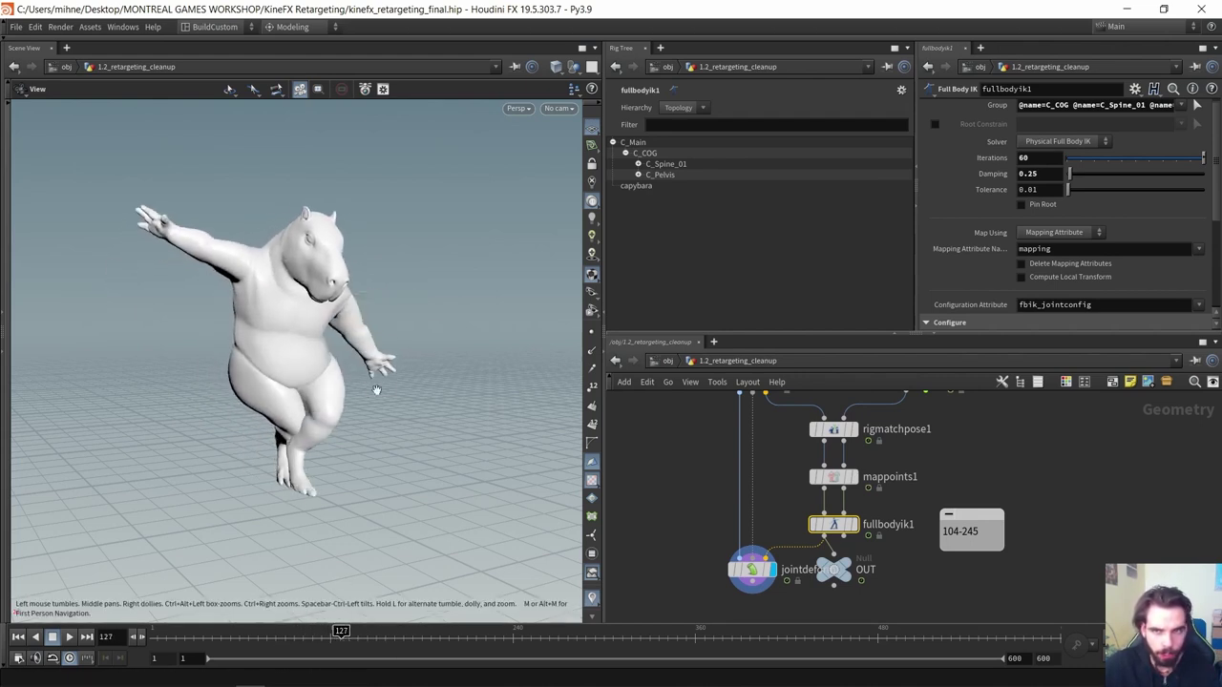
{"action": "left_click", "coordinate": [1022, 157]}
{"action": "left_click", "coordinate": [698, 456]}
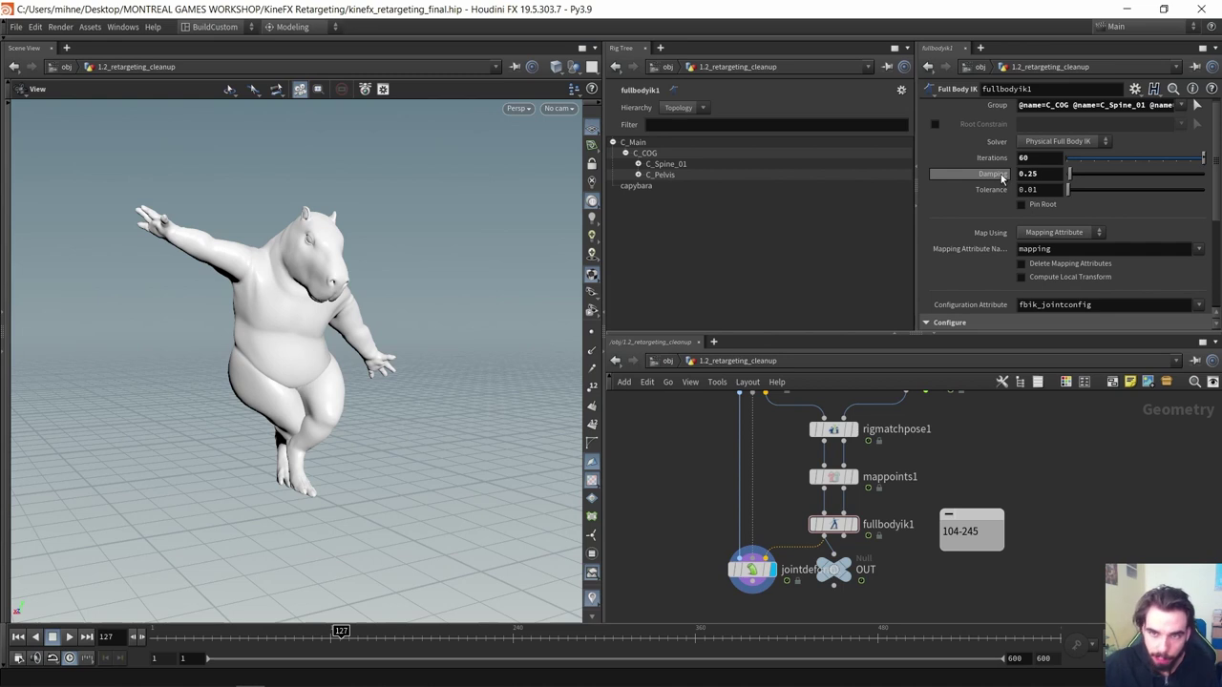
{"action": "mouse_move", "coordinate": [1000, 178]}
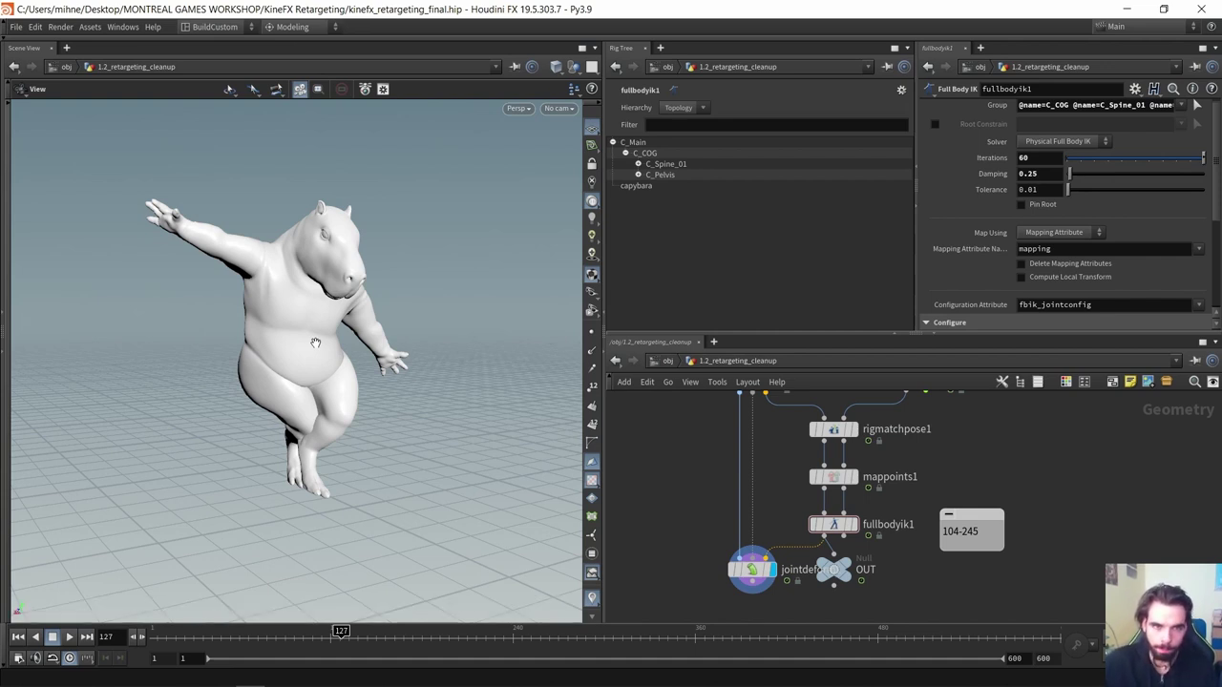
Examine the capybara's legs up close while scrubbing the animation to frame 152
{"action": "left_click_drag", "start_coordinate": [309, 375], "coordinate": [399, 382]}
{"action": "scroll", "coordinate": [314, 398], "scroll_direction": "up", "scroll_amount": 4}
{"action": "left_click_drag", "start_coordinate": [314, 398], "coordinate": [320, 359]}
{"action": "left_click_drag", "start_coordinate": [341, 636], "coordinate": [378, 631]}
Return to object level, display 1.1_basic_retargeting, and display jointdeform1 inside its network
{"action": "key", "text": "u"}
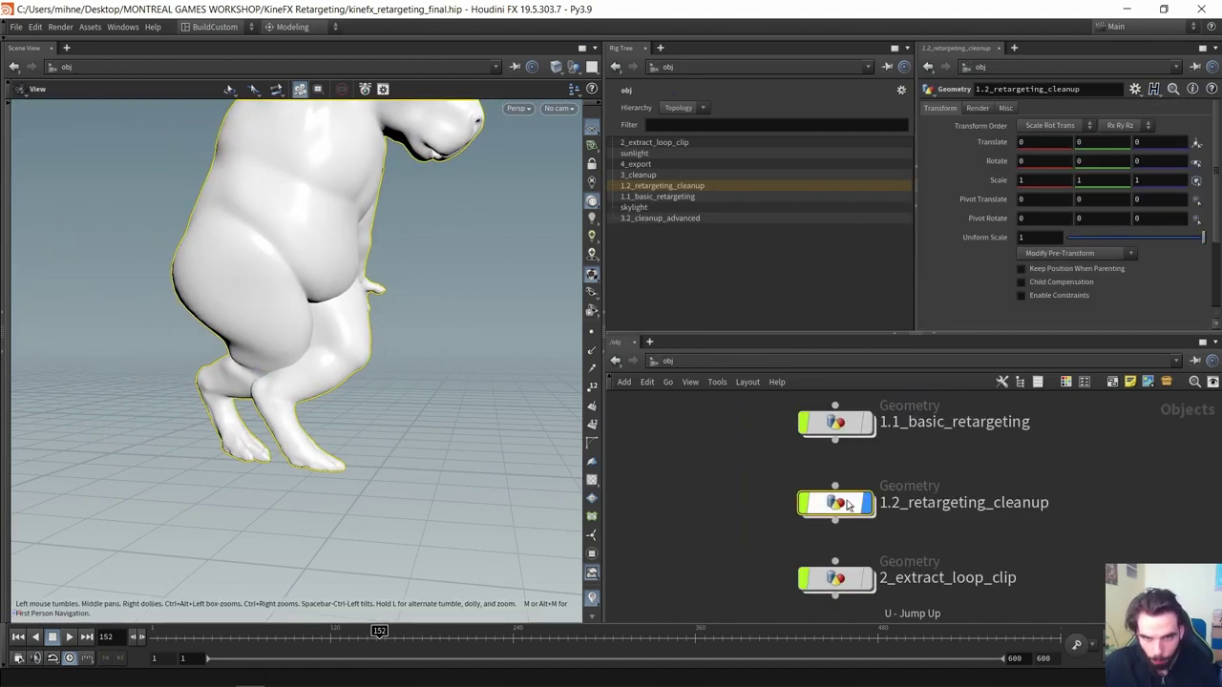
{"action": "left_click", "coordinate": [866, 503]}
{"action": "left_click", "coordinate": [867, 423]}
{"action": "left_click", "coordinate": [836, 422]}
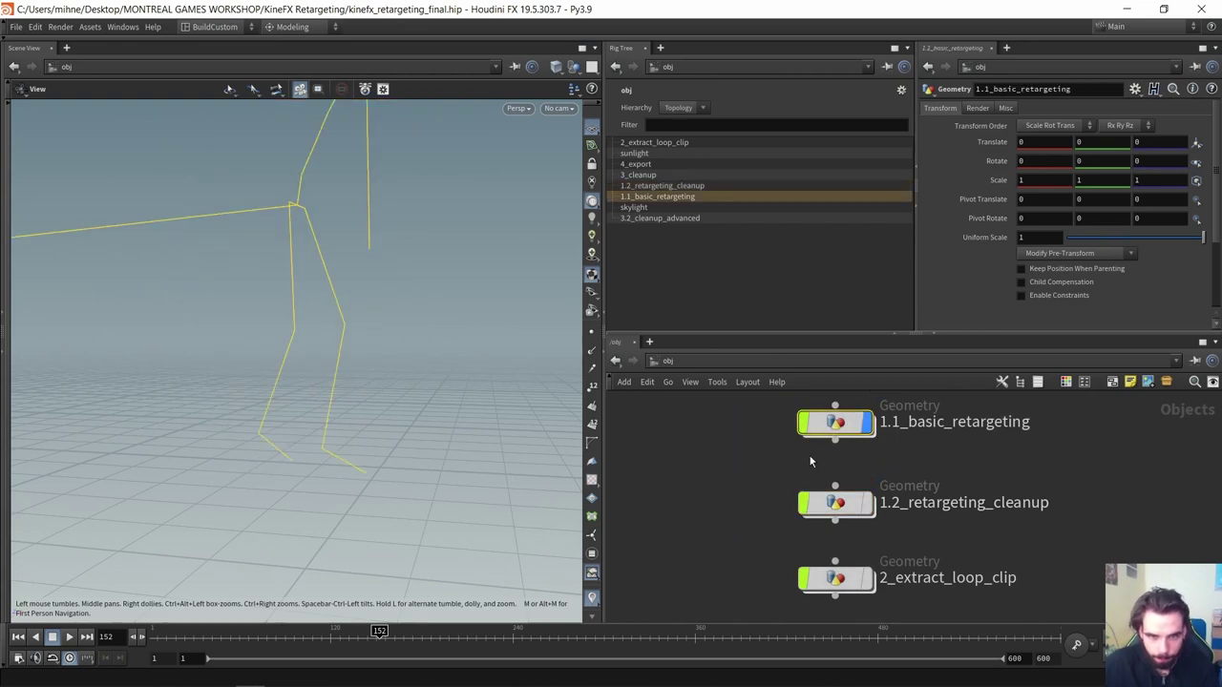
{"action": "double_click", "coordinate": [836, 423]}
{"action": "middle_click_drag", "start_coordinate": [722, 550], "coordinate": [751, 388]}
{"action": "left_click", "coordinate": [703, 517]}
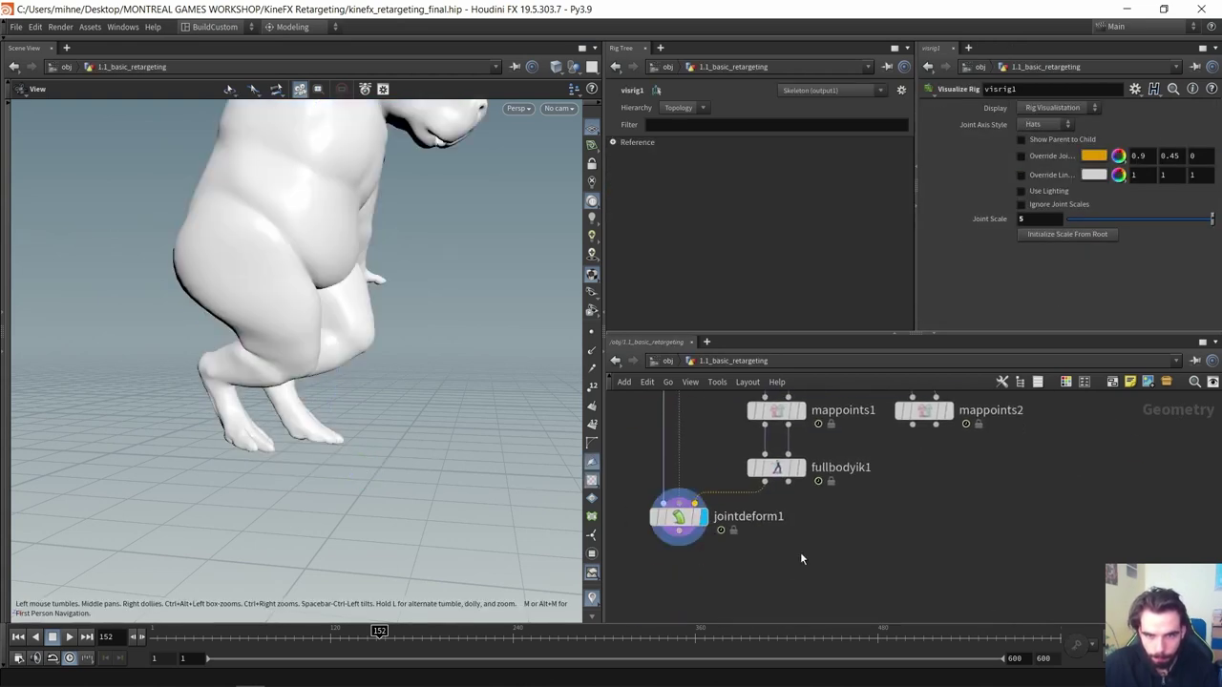
Return to object level, move to frame 176, display 1.2_retargeting_cleanup for comparison, and open its network
{"action": "key", "text": "u"}
{"action": "mouse_move", "coordinate": [409, 634]}
{"action": "left_mouse_down"}
{"action": "mouse_move", "coordinate": [425, 634]}
{"action": "mouse_move", "coordinate": [383, 634]}
{"action": "mouse_move", "coordinate": [488, 634]}
{"action": "mouse_move", "coordinate": [416, 634]}
{"action": "left_mouse_up"}
{"action": "left_click", "coordinate": [864, 503]}
{"action": "left_click", "coordinate": [868, 422]}
{"action": "left_click", "coordinate": [836, 503]}
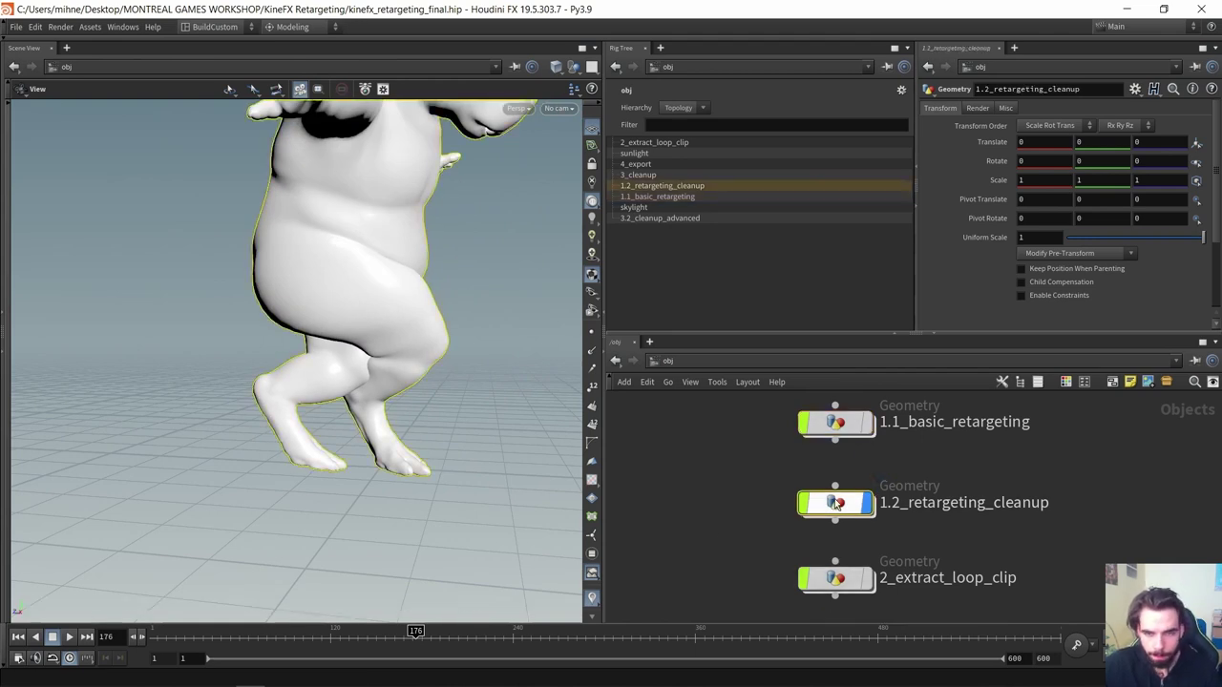
{"action": "double_click", "coordinate": [836, 504]}
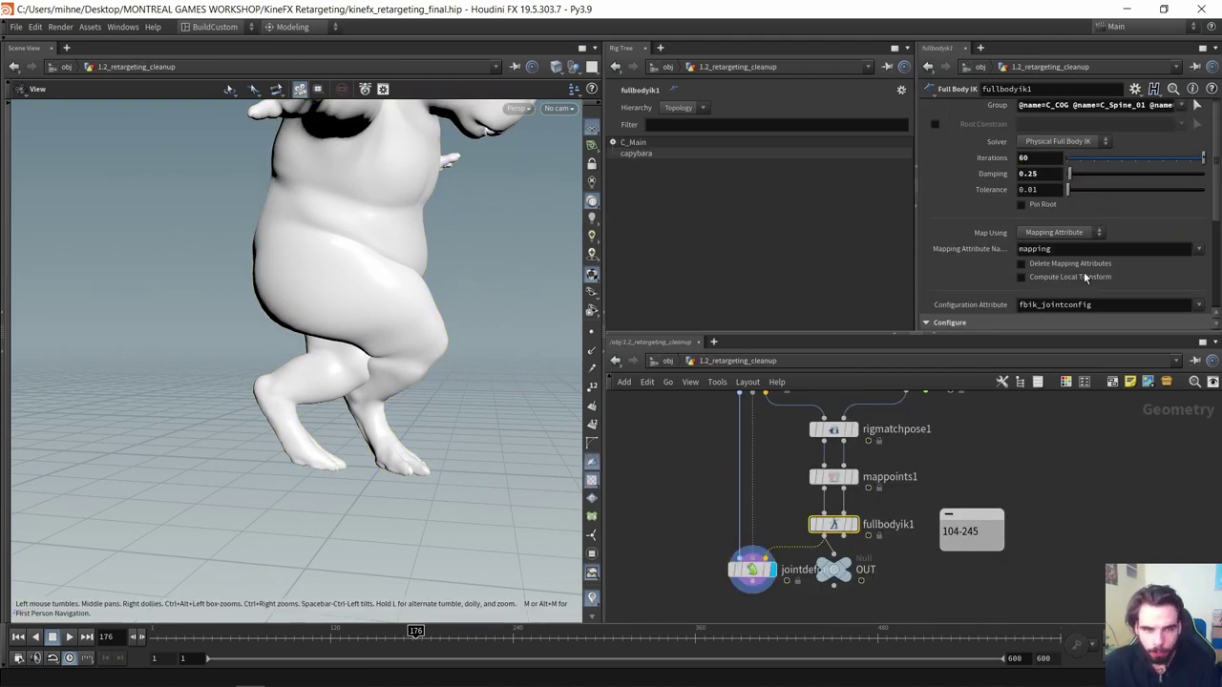
Check which joints fullbodyik1's weighted configuration group contains, then examine the capybara's leg pose from several angles
{"action": "scroll", "coordinate": [1085, 277], "scroll_direction": "down", "scroll_amount": 4}
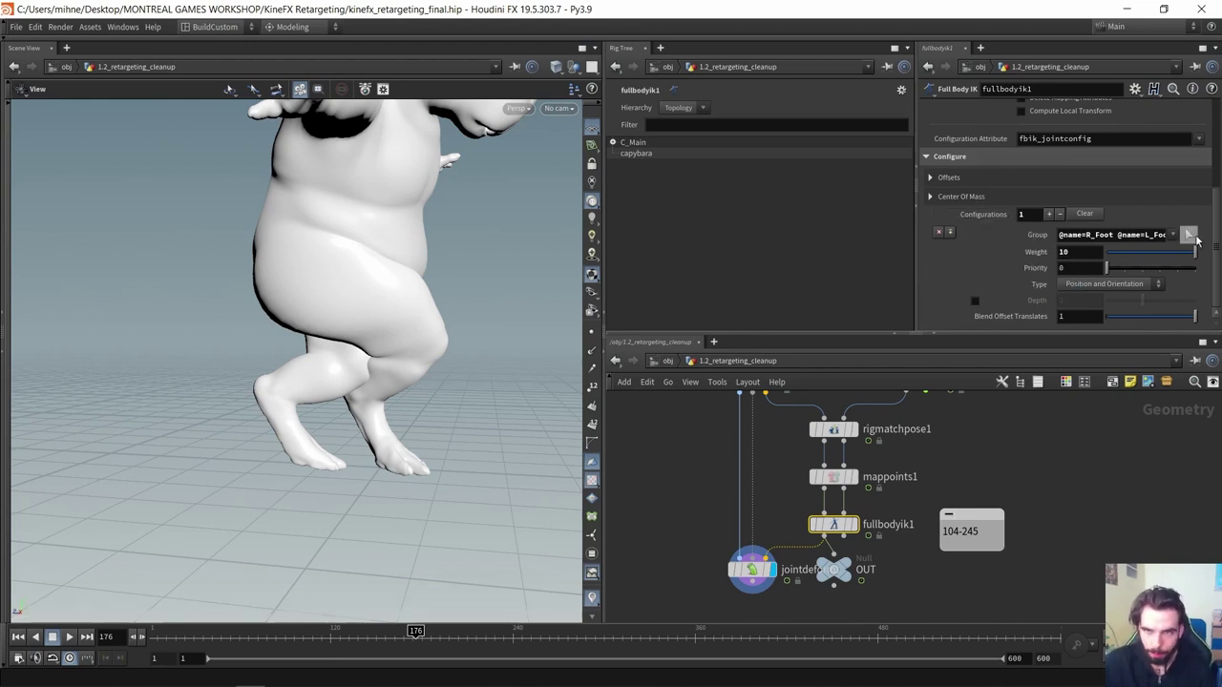
{"action": "left_click", "coordinate": [1189, 234]}
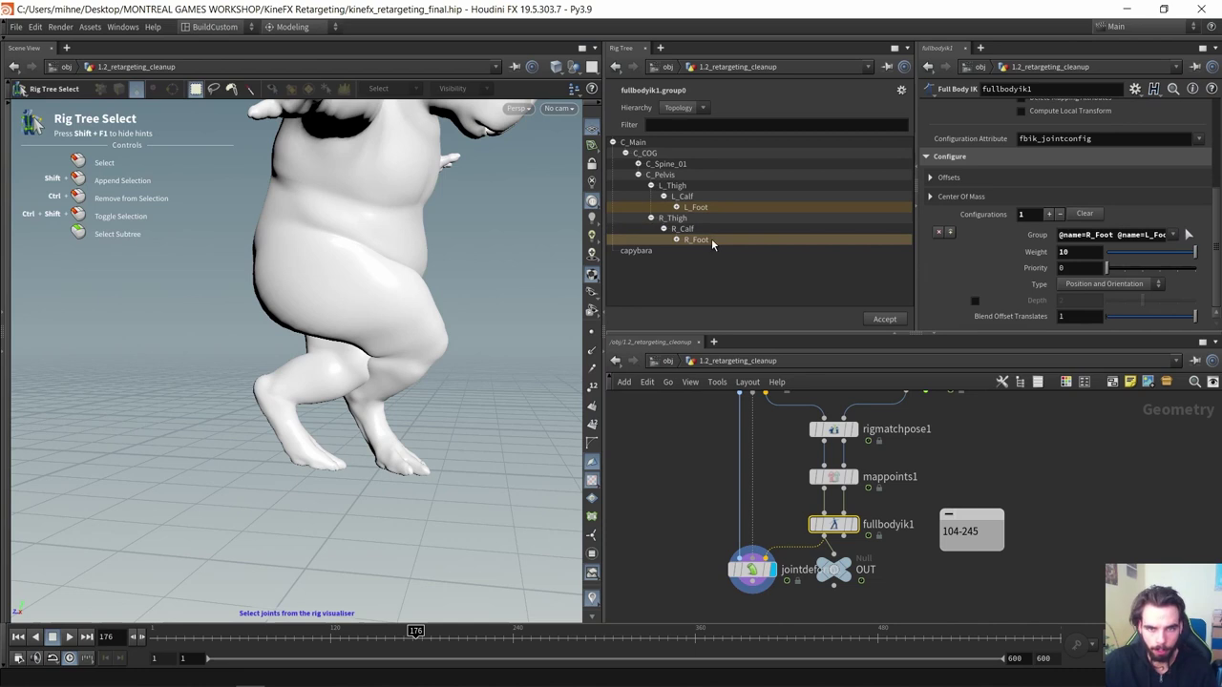
{"action": "left_click", "coordinate": [884, 319]}
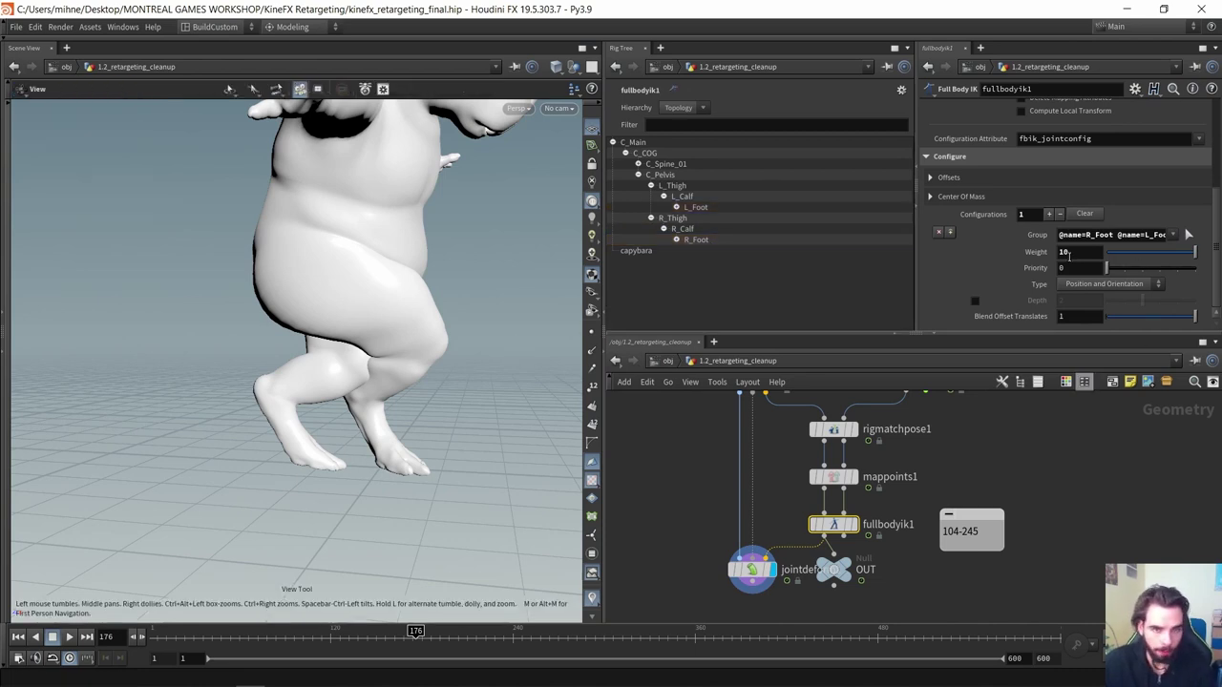
{"action": "left_click_drag", "start_coordinate": [272, 309], "coordinate": [324, 424]}
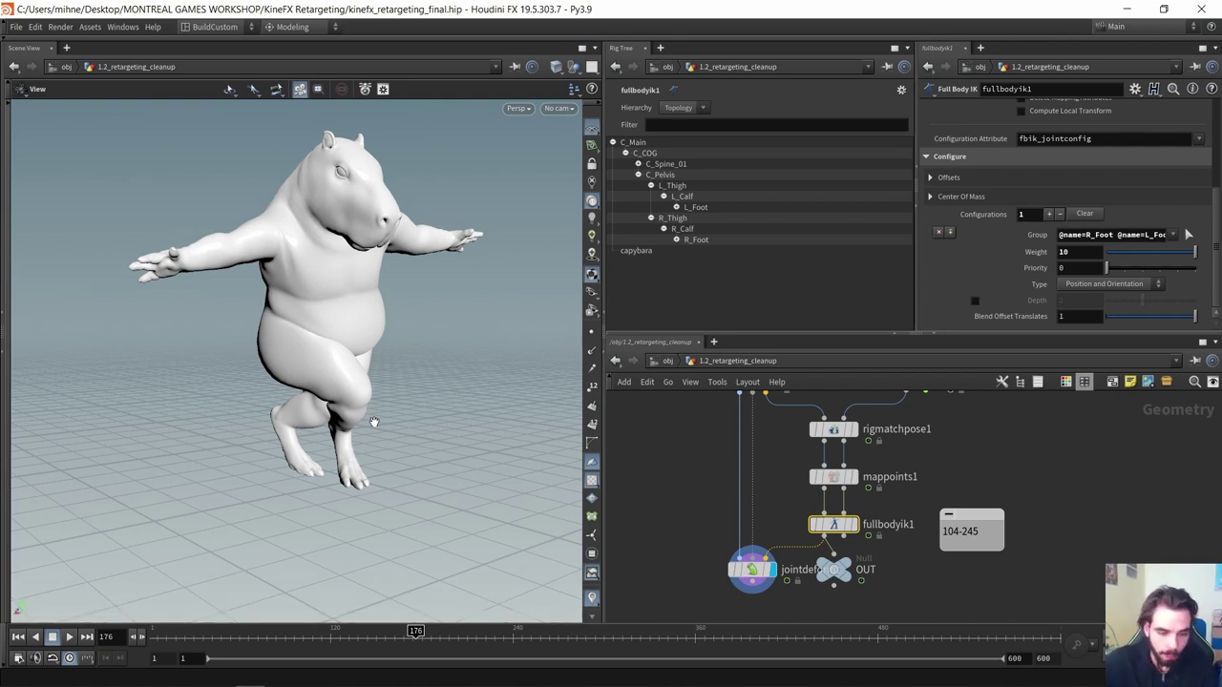
{"action": "left_click_drag", "start_coordinate": [375, 422], "coordinate": [338, 389]}
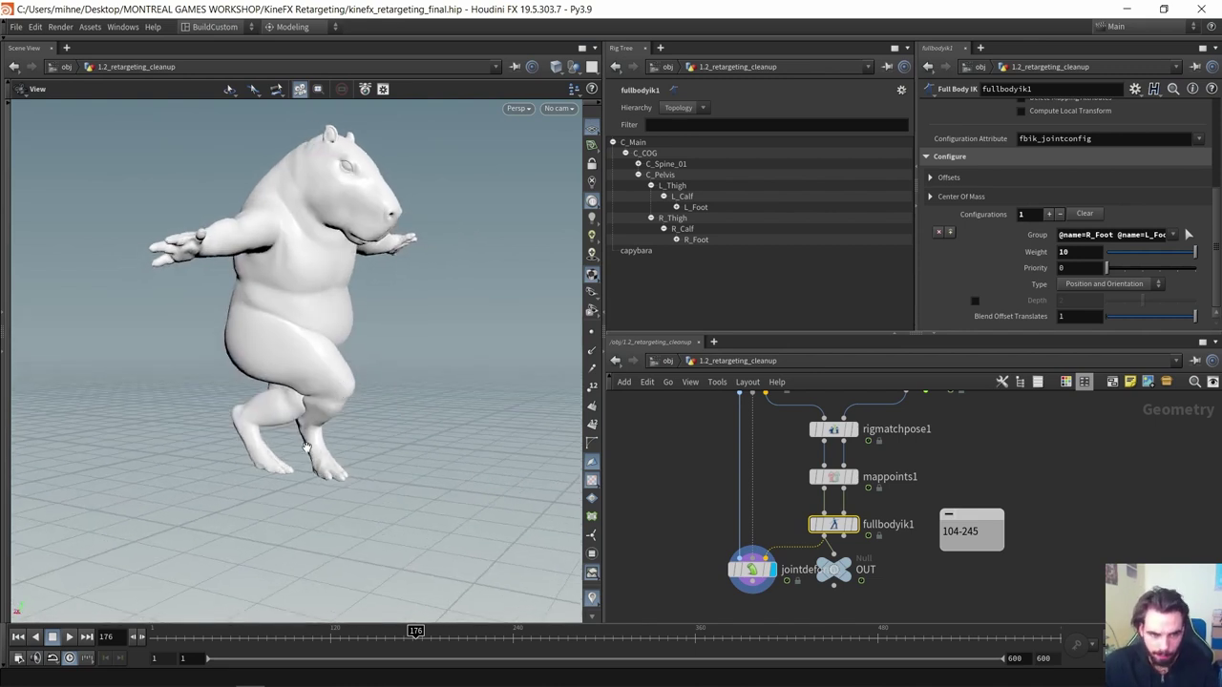
{"action": "left_click_drag", "start_coordinate": [318, 451], "coordinate": [352, 383], "text": "alt"}
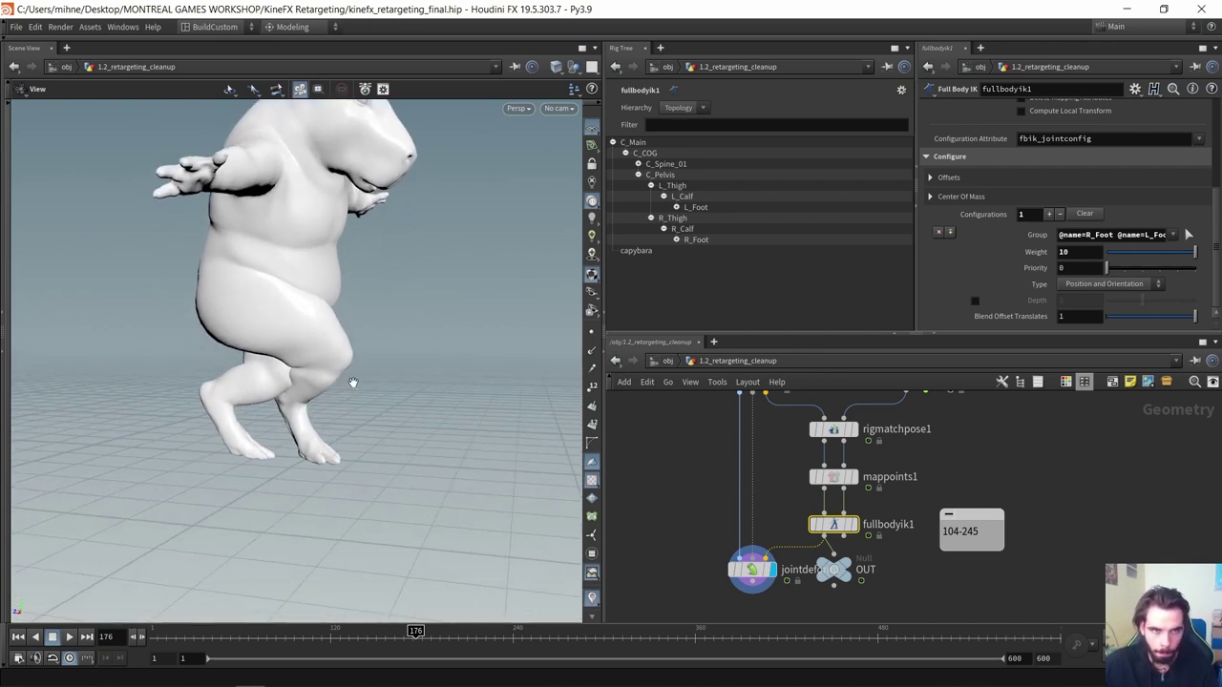
{"action": "left_click_drag", "start_coordinate": [408, 323], "coordinate": [336, 349], "text": "alt"}
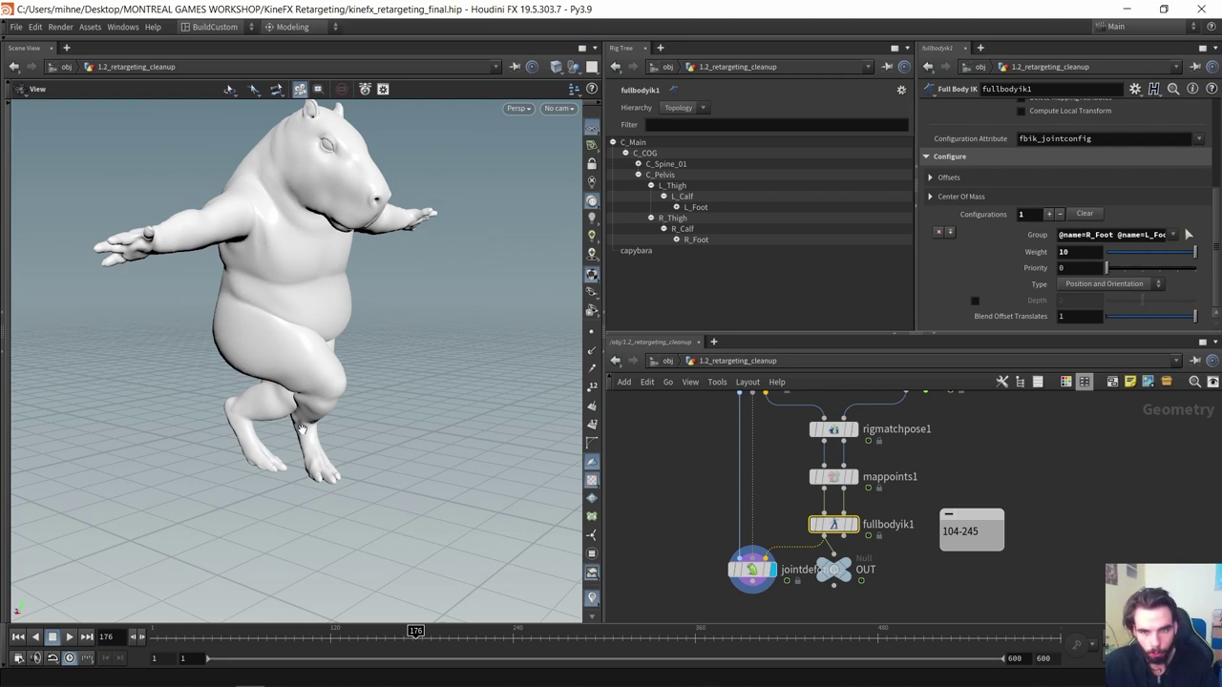
{"action": "left_click_drag", "start_coordinate": [311, 405], "coordinate": [294, 413]}
Play the cleaned-up retargeted animation from frame 43, watch the whole character, and move back to frame 138
{"action": "left_click_drag", "start_coordinate": [286, 634], "coordinate": [212, 635]}
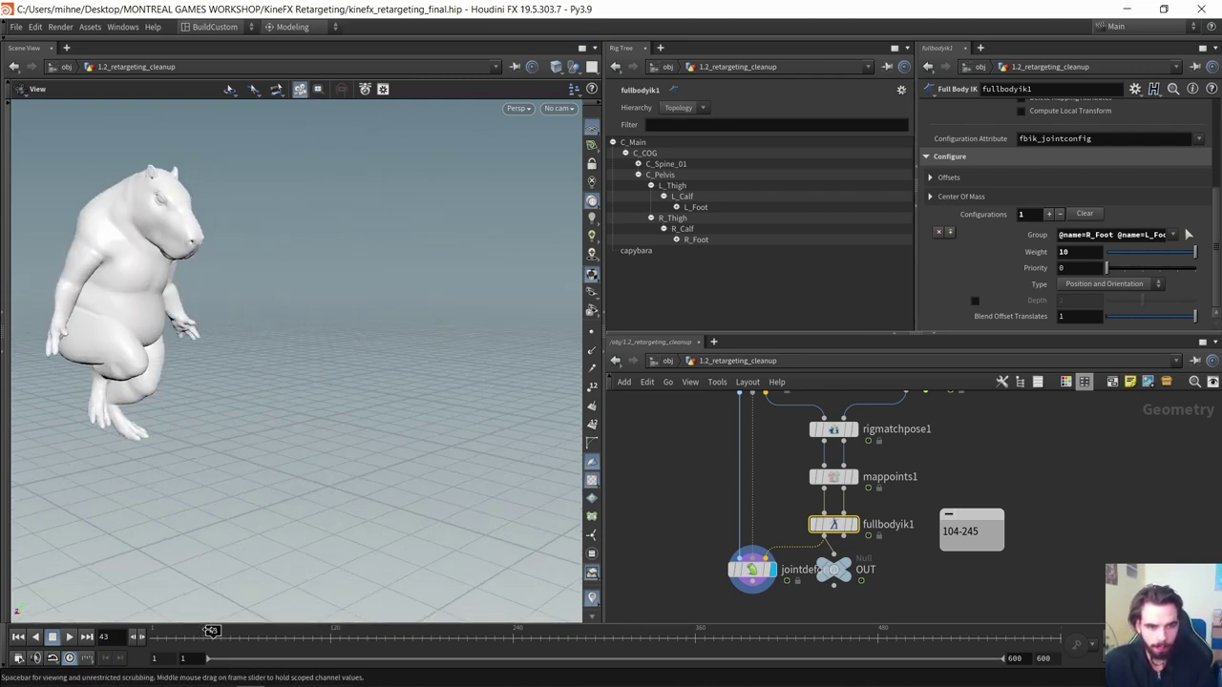
{"action": "left_click", "coordinate": [69, 637]}
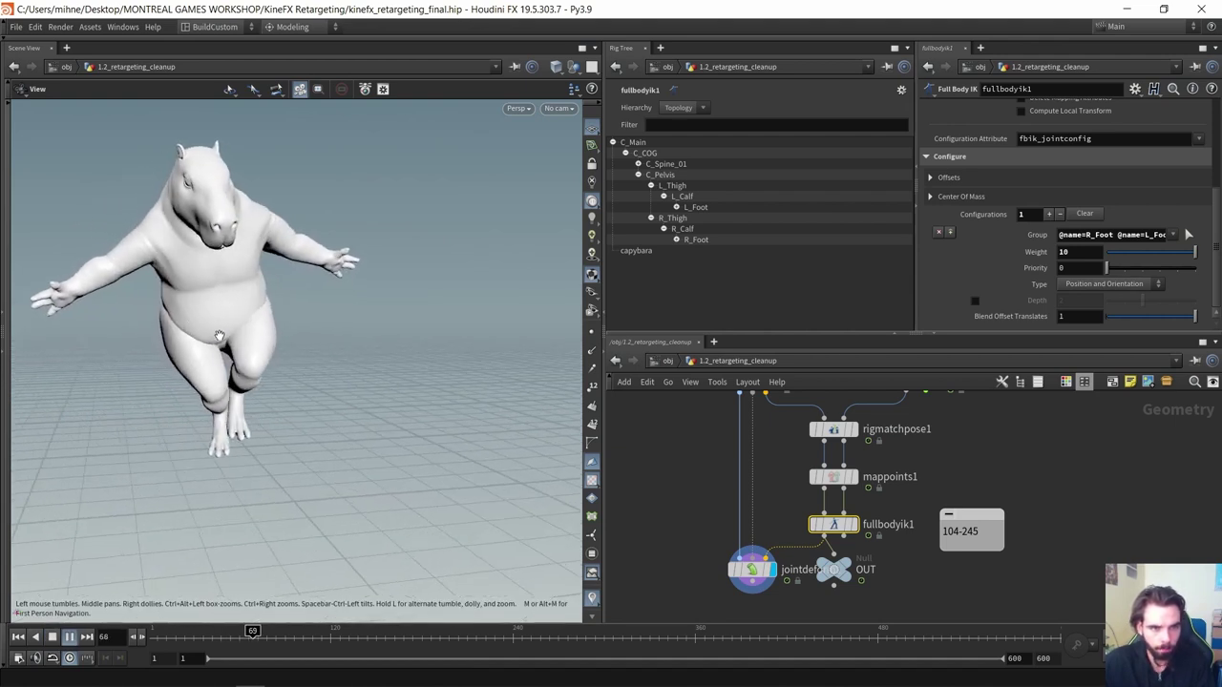
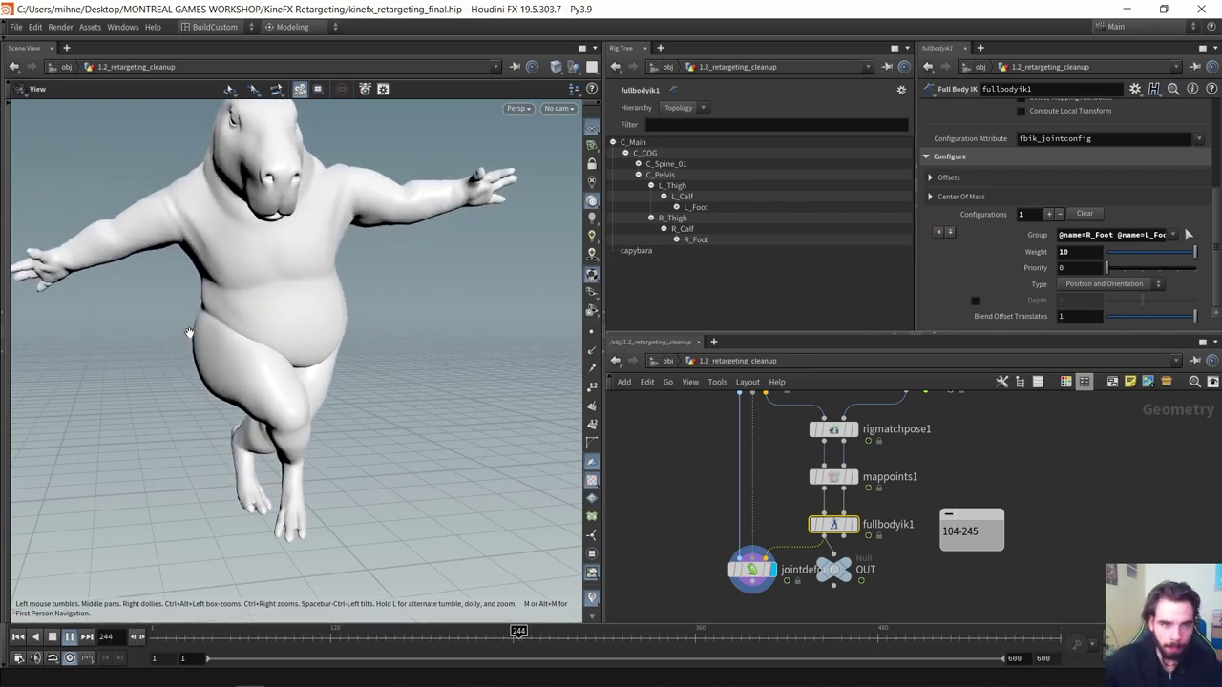
{"action": "scroll", "coordinate": [319, 365], "scroll_direction": "down", "scroll_amount": 3}
{"action": "left_click_drag", "start_coordinate": [321, 368], "coordinate": [360, 387]}
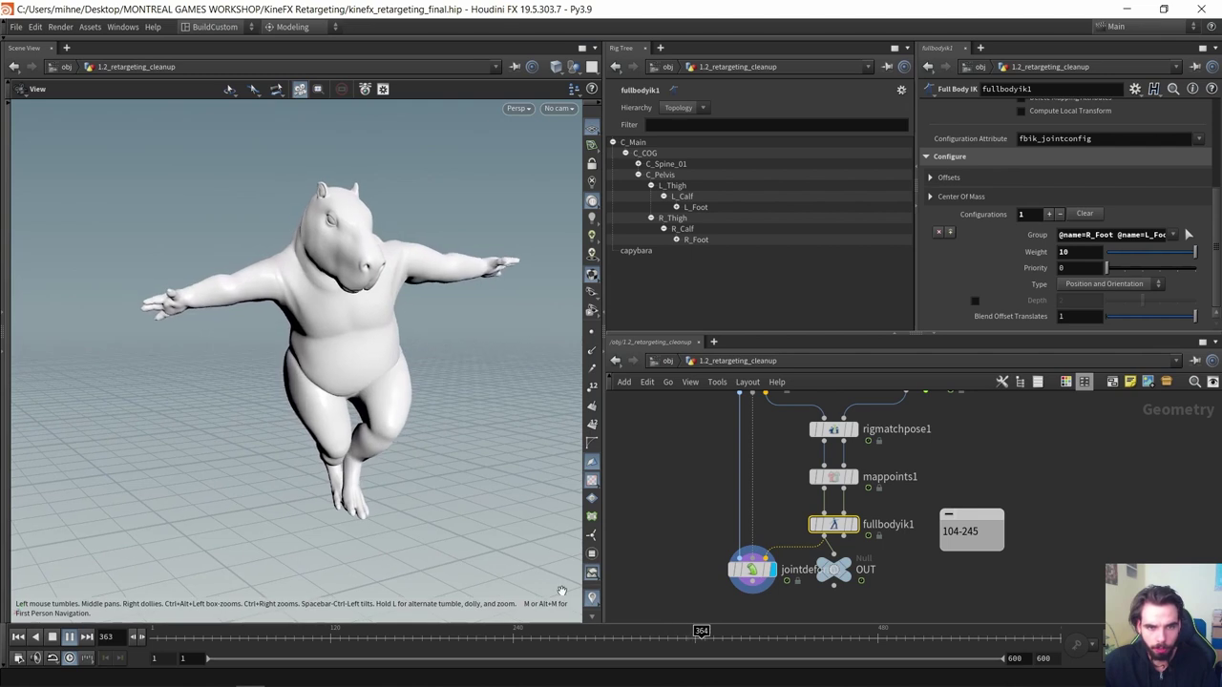
{"action": "left_click_drag", "start_coordinate": [569, 642], "coordinate": [346, 644]}
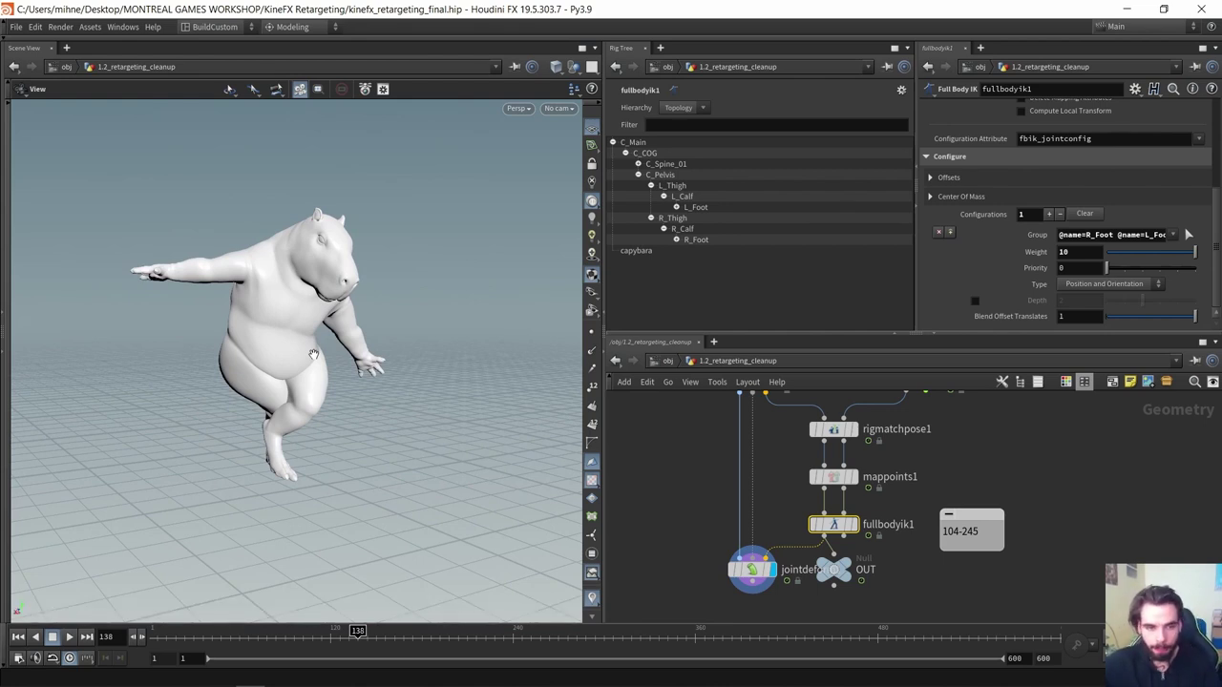
Examine the walk at frame 122, within the 104-245 range written in the network note, and return to object level
{"action": "left_click", "coordinate": [992, 539]}
{"action": "left_click", "coordinate": [1062, 540]}
{"action": "left_click_drag", "start_coordinate": [238, 380], "coordinate": [288, 393]}
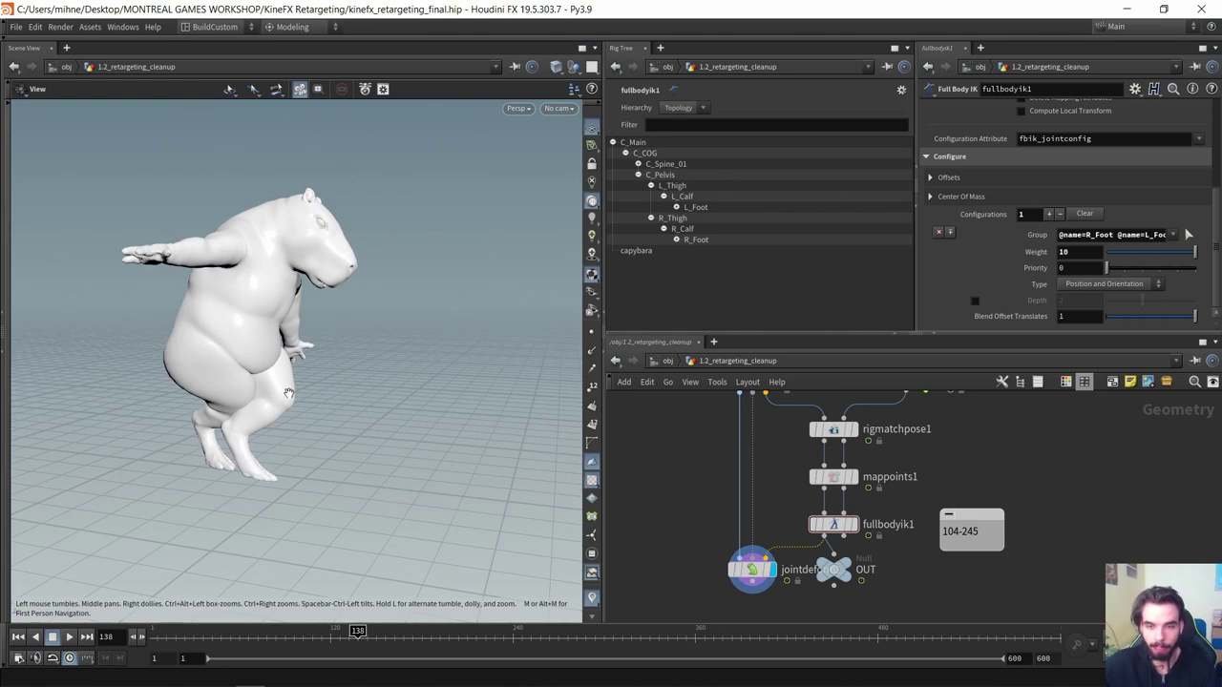
{"action": "mouse_move", "coordinate": [311, 633]}
{"action": "left_mouse_down"}
{"action": "mouse_move", "coordinate": [293, 636]}
{"action": "mouse_move", "coordinate": [526, 635]}
{"action": "mouse_move", "coordinate": [333, 634]}
{"action": "left_mouse_up"}
{"action": "key", "text": "Up"}
{"action": "scroll", "coordinate": [270, 401], "scroll_direction": "up", "scroll_amount": 2}
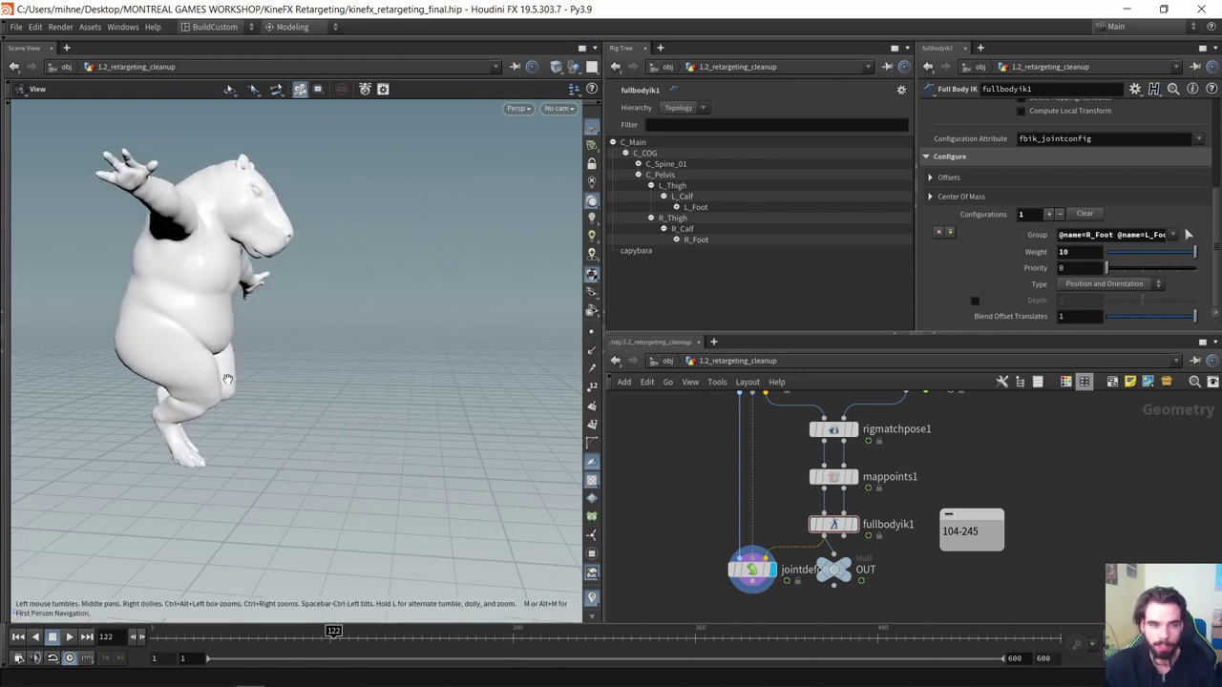
{"action": "left_click_drag", "start_coordinate": [227, 391], "coordinate": [266, 379]}
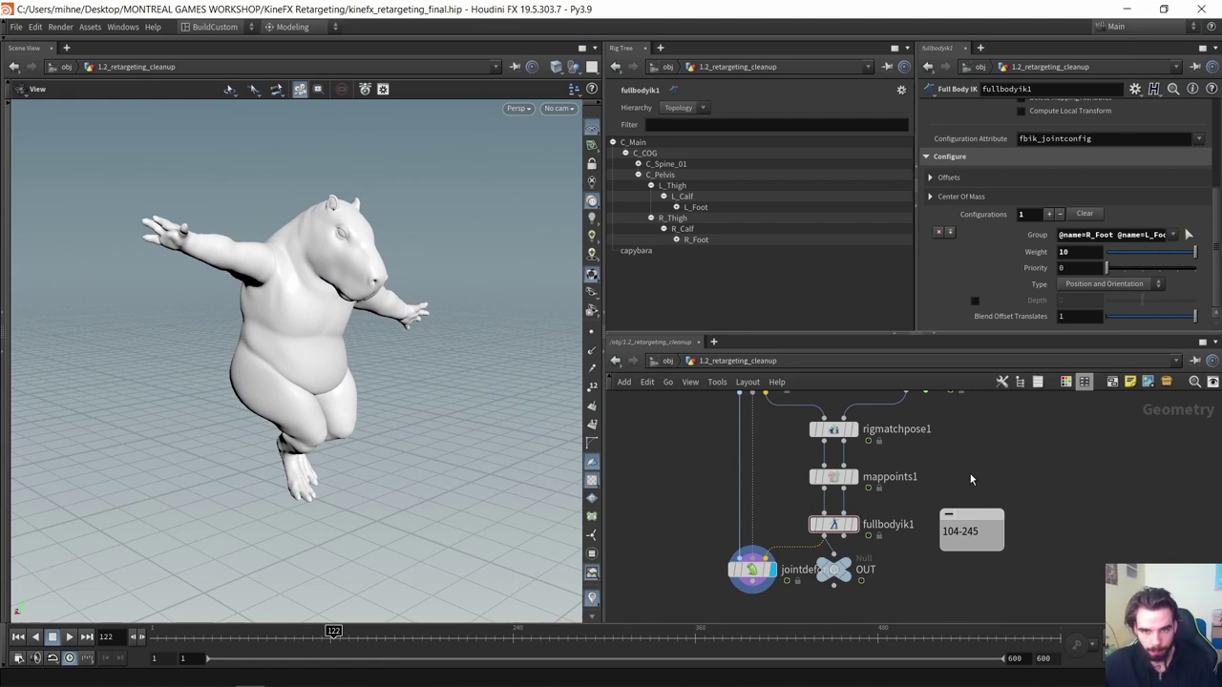
{"action": "key", "text": "u"}
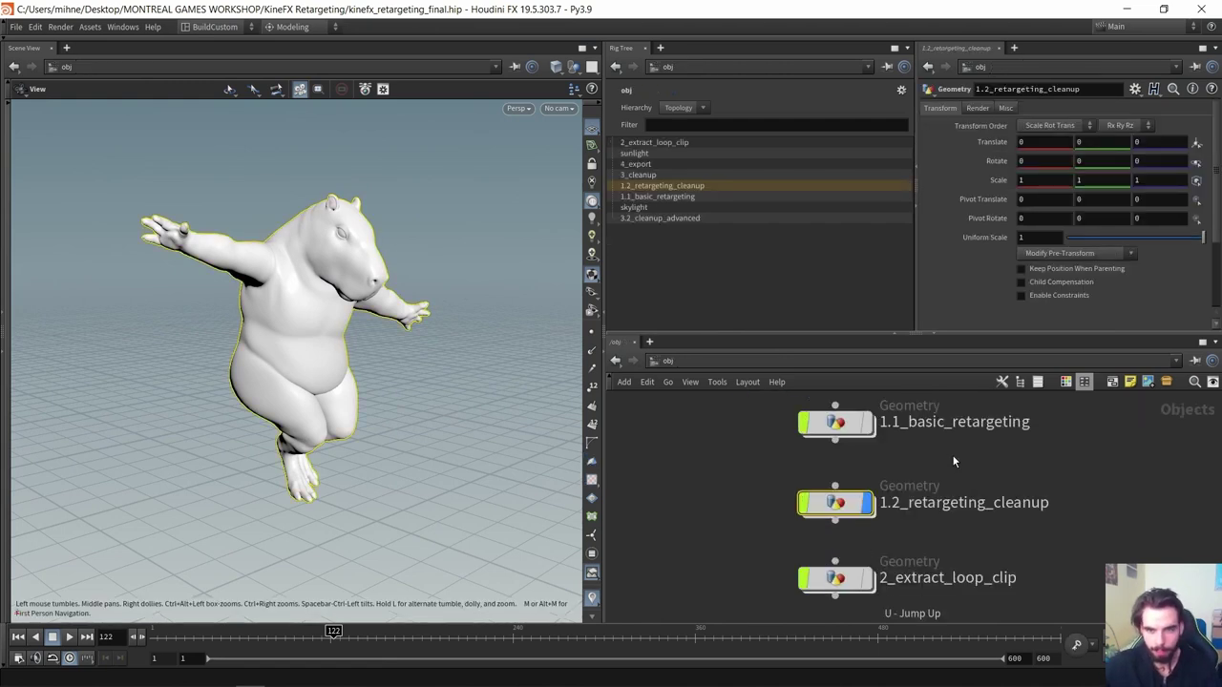
Display the 2_extract_loop_clip object, save the scene file, and open the object's network
{"action": "scroll", "coordinate": [897, 539], "scroll_direction": "up", "scroll_amount": 2}
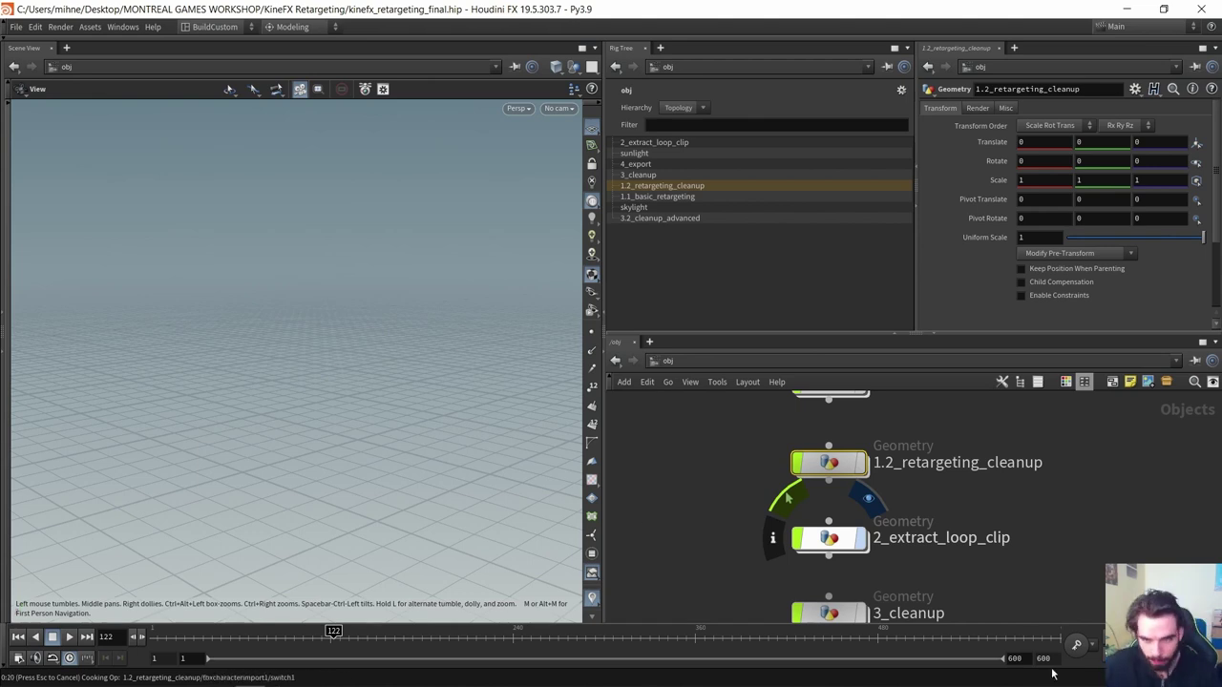
{"action": "left_click_drag", "start_coordinate": [386, 382], "coordinate": [336, 341]}
{"action": "scroll", "coordinate": [368, 340], "scroll_direction": "down", "scroll_amount": 3}
{"action": "key", "text": "ctrl+s"}
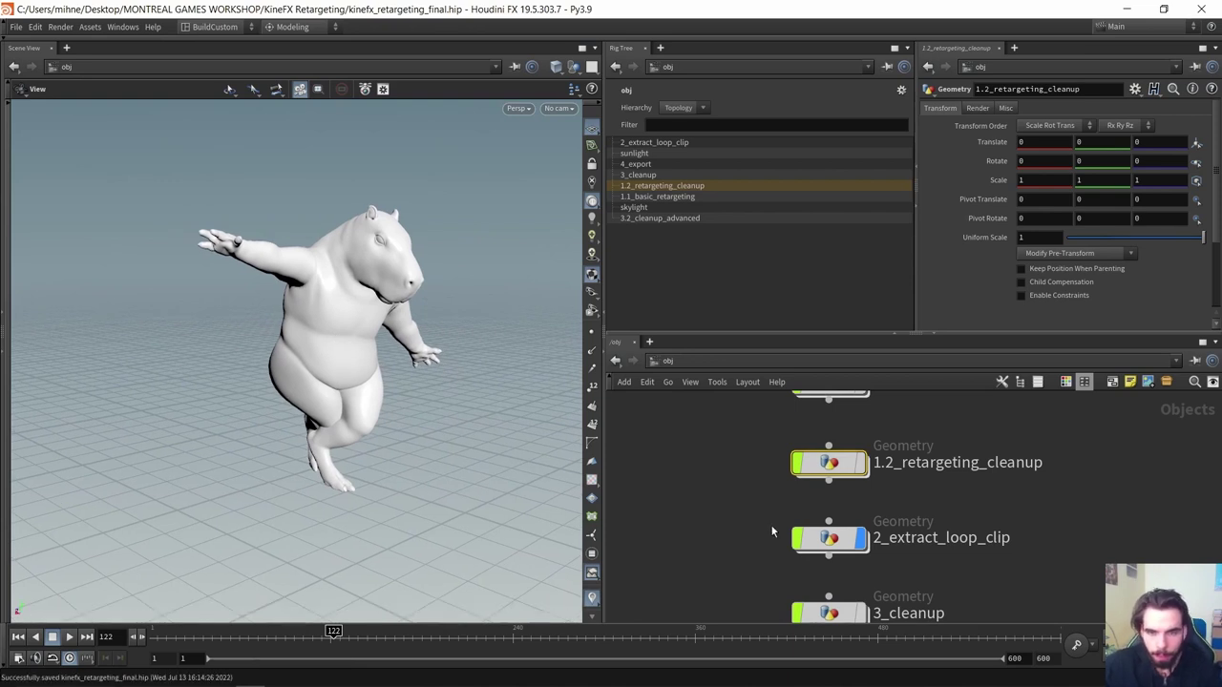
{"action": "double_click", "coordinate": [848, 537]}
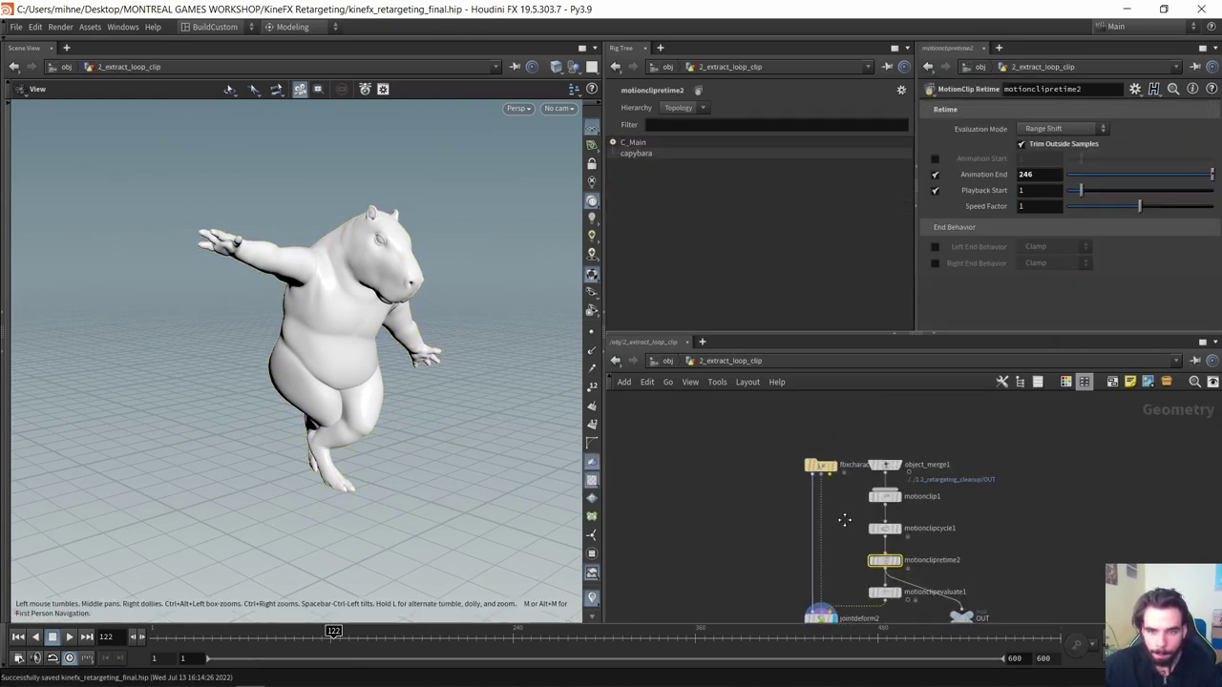
Display motionclip1 and examine the motion clip's full trail, including the rest pose, from several angles
{"action": "scroll", "coordinate": [907, 448], "scroll_direction": "up", "scroll_amount": 3}
{"action": "left_click", "coordinate": [902, 508]}
{"action": "scroll", "coordinate": [449, 396], "scroll_direction": "down", "scroll_amount": 3}
{"action": "left_click_drag", "start_coordinate": [449, 397], "coordinate": [353, 373]}
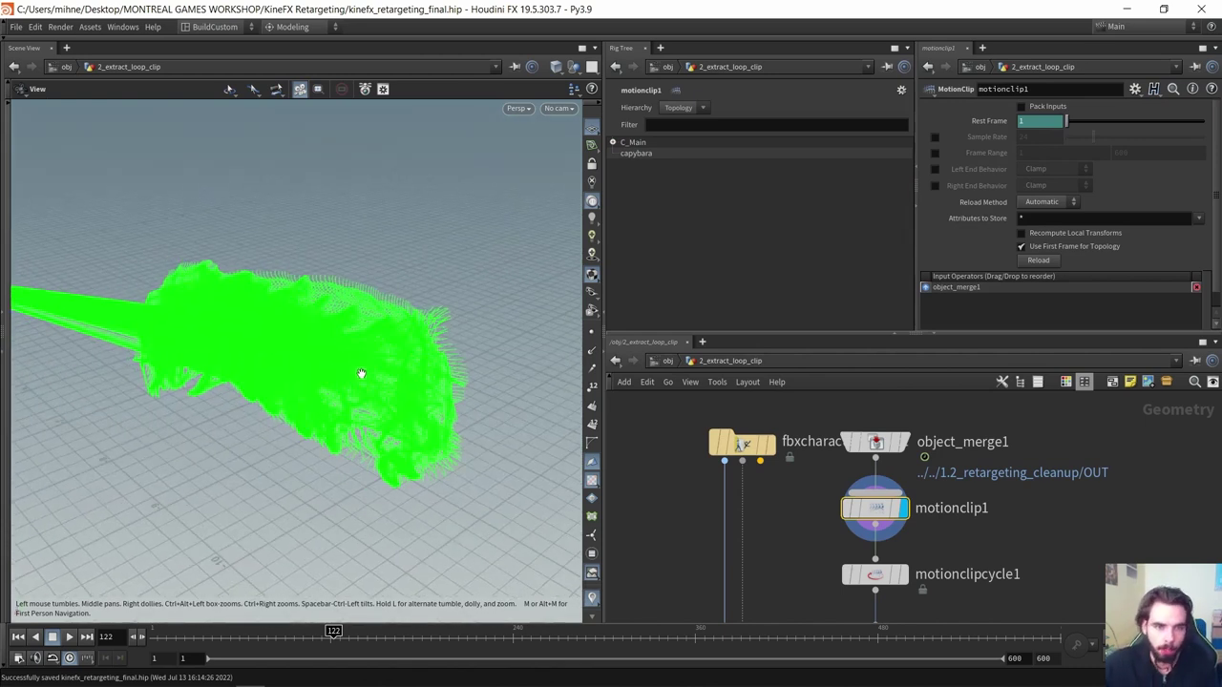
{"action": "left_click_drag", "start_coordinate": [359, 372], "coordinate": [185, 371]}
{"action": "left_click_drag", "start_coordinate": [346, 393], "coordinate": [382, 382]}
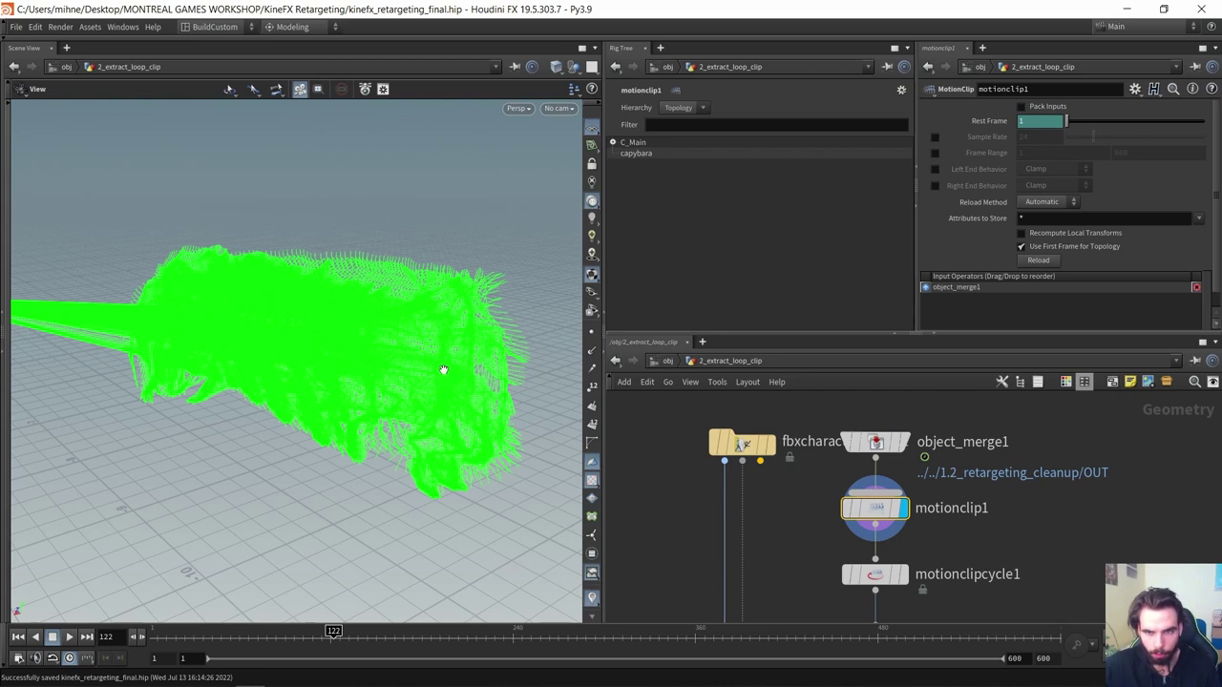
{"action": "middle_click_drag", "start_coordinate": [969, 536], "coordinate": [943, 497]}
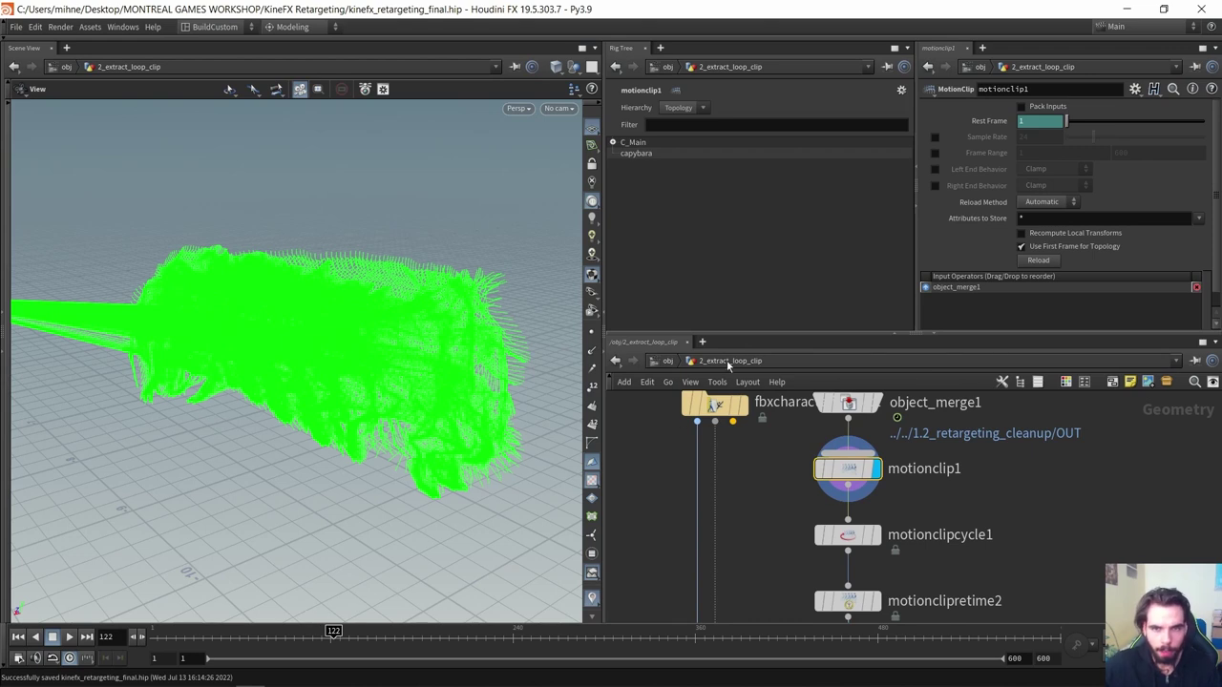
{"action": "mouse_move", "coordinate": [325, 357]}
{"action": "left_mouse_down"}
{"action": "mouse_move", "coordinate": [299, 347]}
{"action": "mouse_move", "coordinate": [333, 379]}
{"action": "left_mouse_up"}
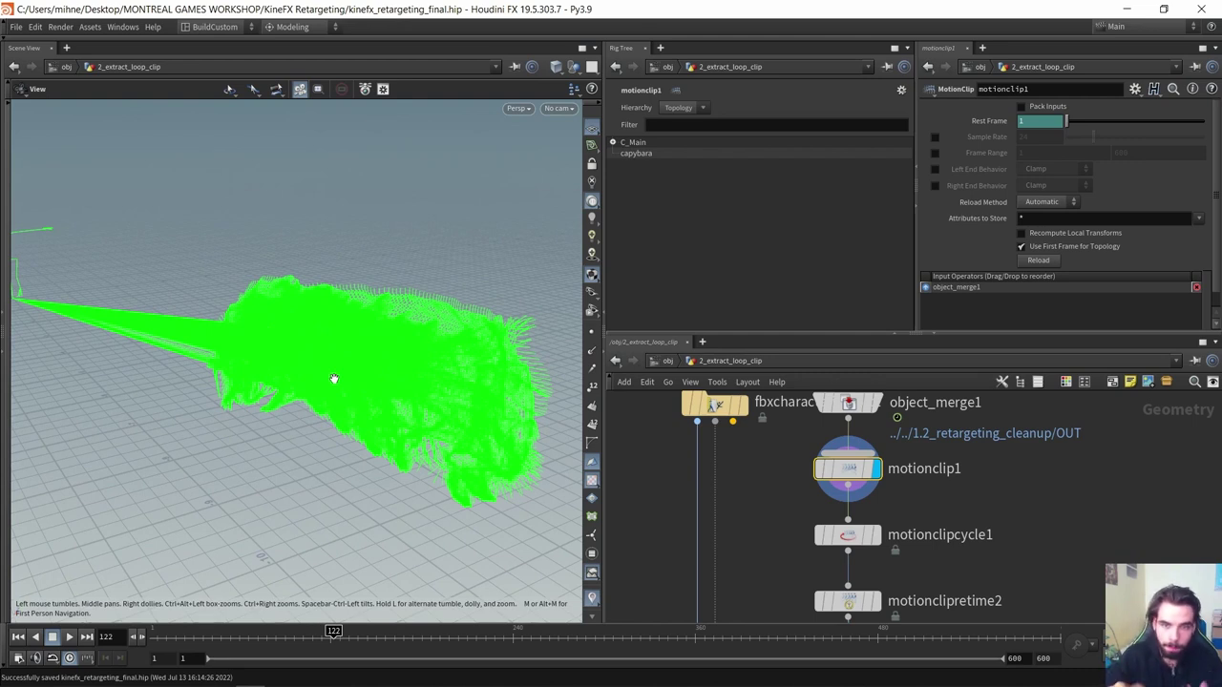
{"action": "left_click_drag", "start_coordinate": [391, 380], "coordinate": [377, 367]}
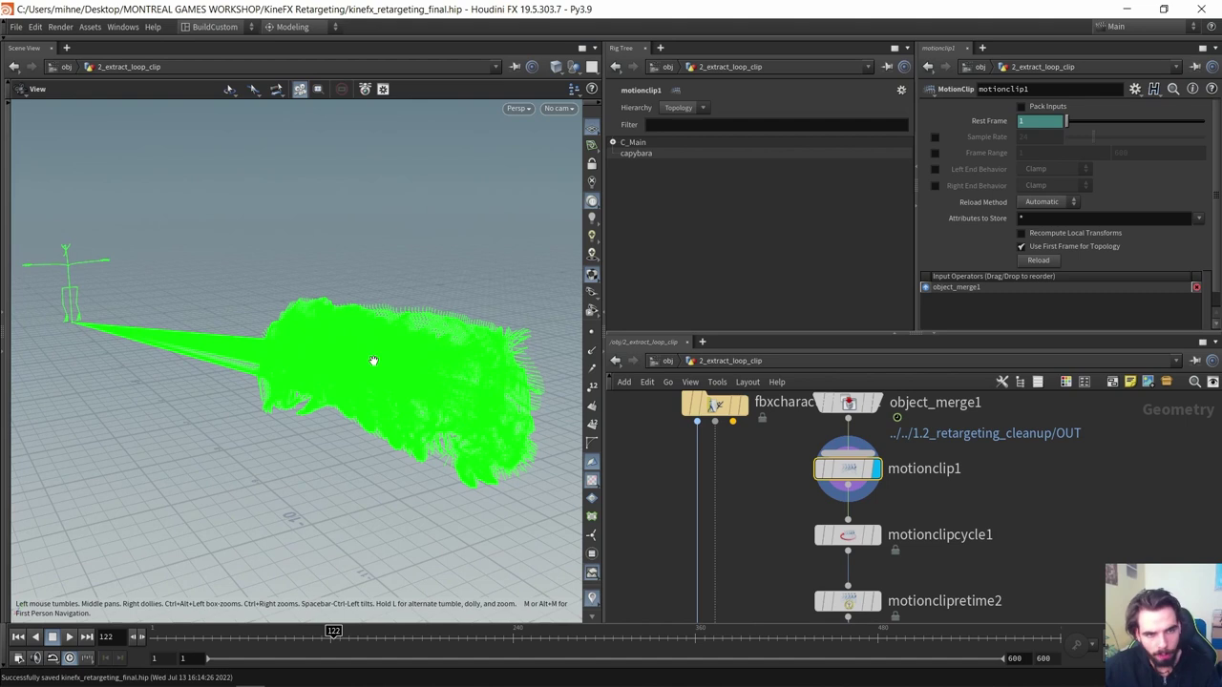
Display motionclipcycle1 and examine the cycled clip built from frames 104-245 from several angles
{"action": "left_click", "coordinate": [826, 542]}
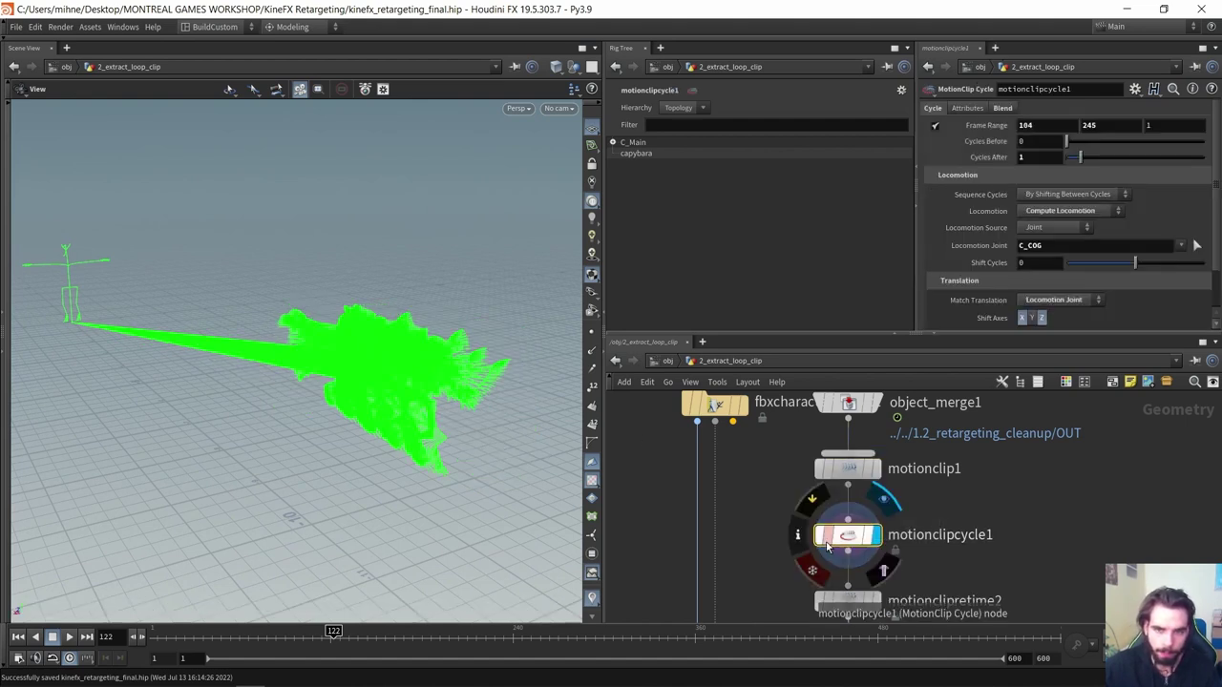
{"action": "left_click_drag", "start_coordinate": [449, 392], "coordinate": [416, 386]}
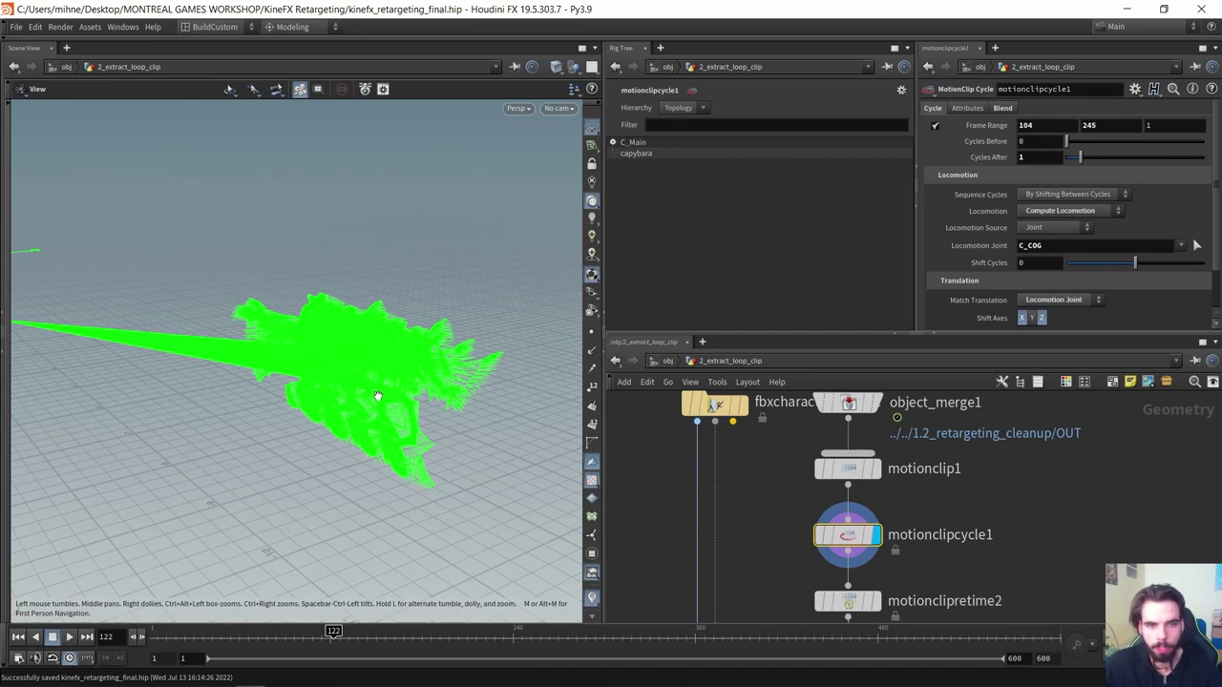
{"action": "left_click_drag", "start_coordinate": [390, 403], "coordinate": [377, 403]}
{"action": "left_click_drag", "start_coordinate": [782, 519], "coordinate": [875, 553]}
{"action": "middle_click_drag", "start_coordinate": [775, 527], "coordinate": [754, 530]}
{"action": "left_click_drag", "start_coordinate": [522, 440], "coordinate": [409, 428]}
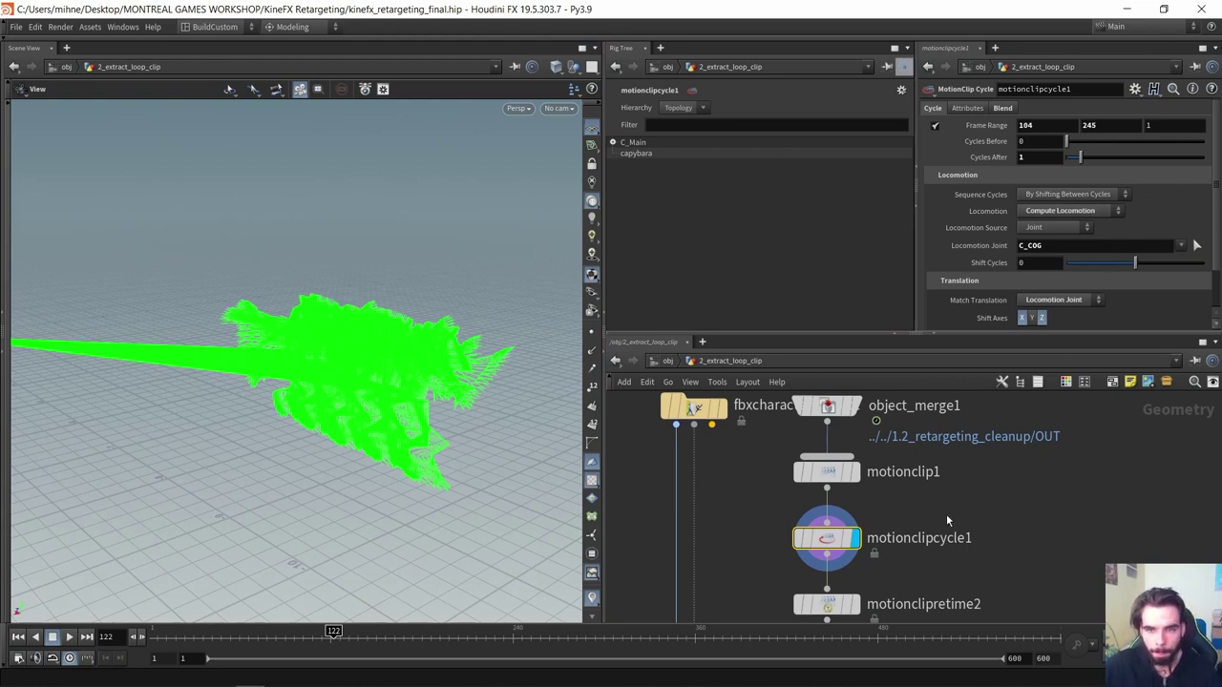
Preview motionclipcycle1 with its interactive viewport state, moving back to frame 50, and leave the state
{"action": "key", "text": "Return"}
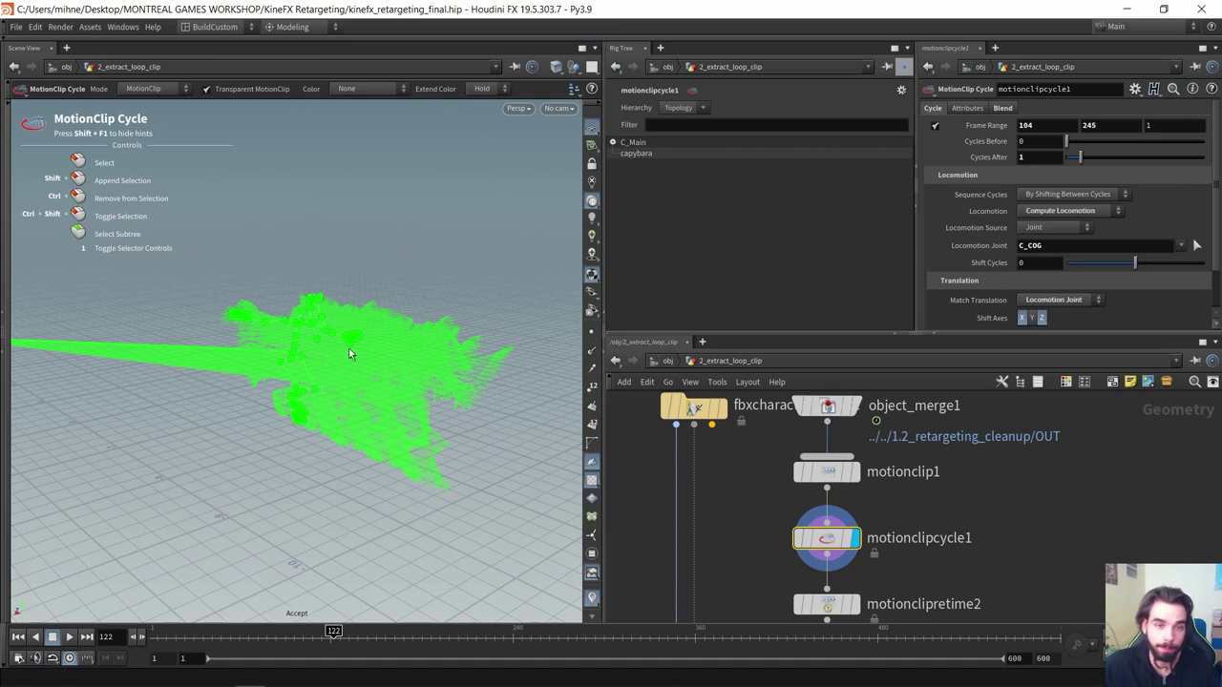
{"action": "scroll", "coordinate": [353, 386], "scroll_direction": "up", "scroll_amount": 4}
{"action": "mouse_move", "coordinate": [315, 631]}
{"action": "left_mouse_down"}
{"action": "mouse_move", "coordinate": [170, 631]}
{"action": "mouse_move", "coordinate": [832, 631]}
{"action": "mouse_move", "coordinate": [224, 631]}
{"action": "left_mouse_up"}
{"action": "left_click_drag", "start_coordinate": [336, 393], "coordinate": [315, 377], "text": "alt"}
{"action": "key", "text": "Return"}
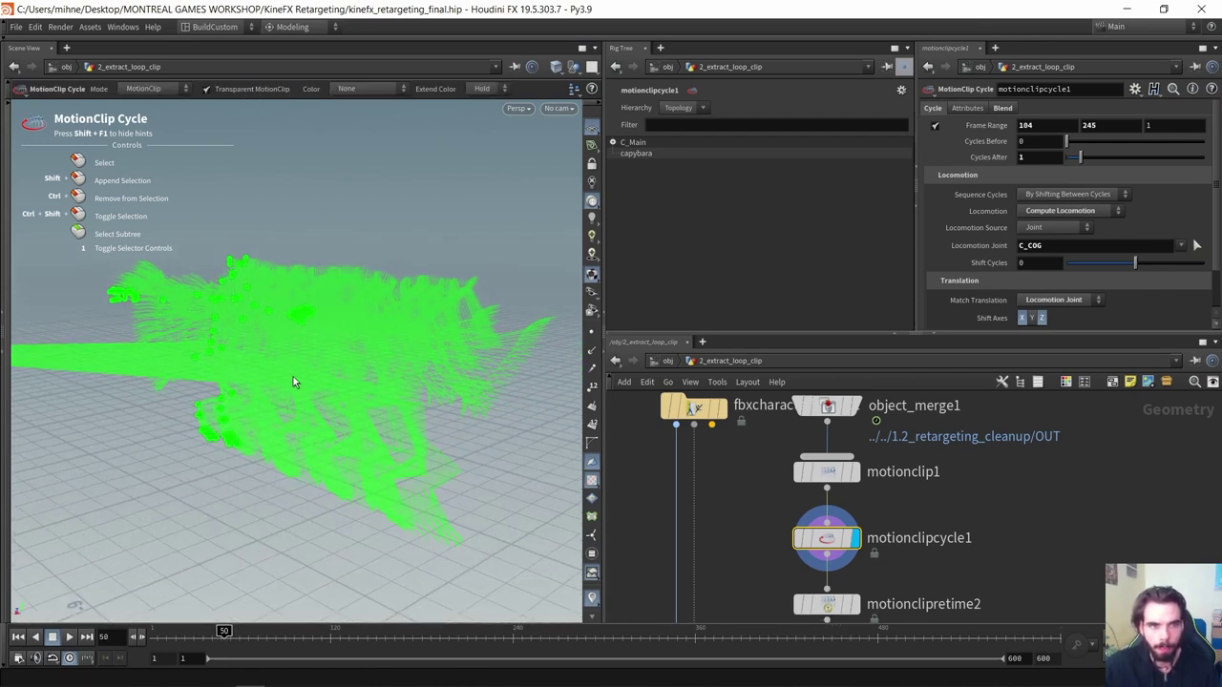
{"action": "key", "text": "Escape"}
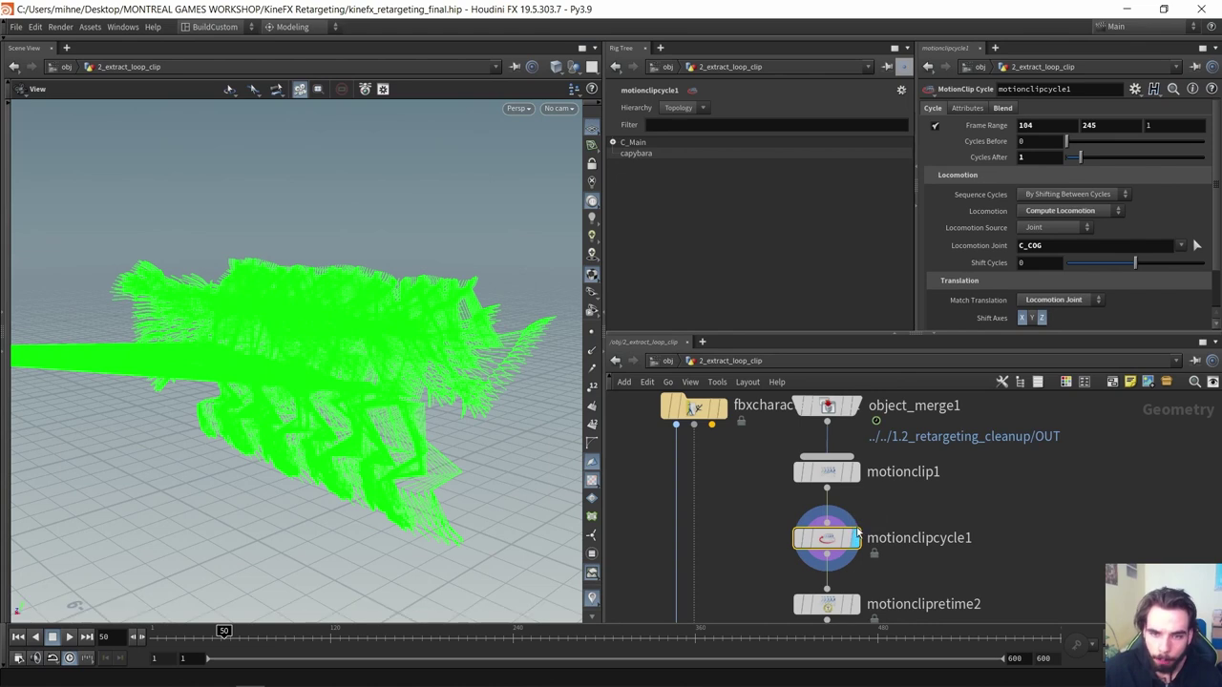
Review motionclipcycle1's frame range, preview the cycle interactively up to frame 118, and leave the viewport state
{"action": "middle_click_drag", "start_coordinate": [902, 507], "coordinate": [888, 487]}
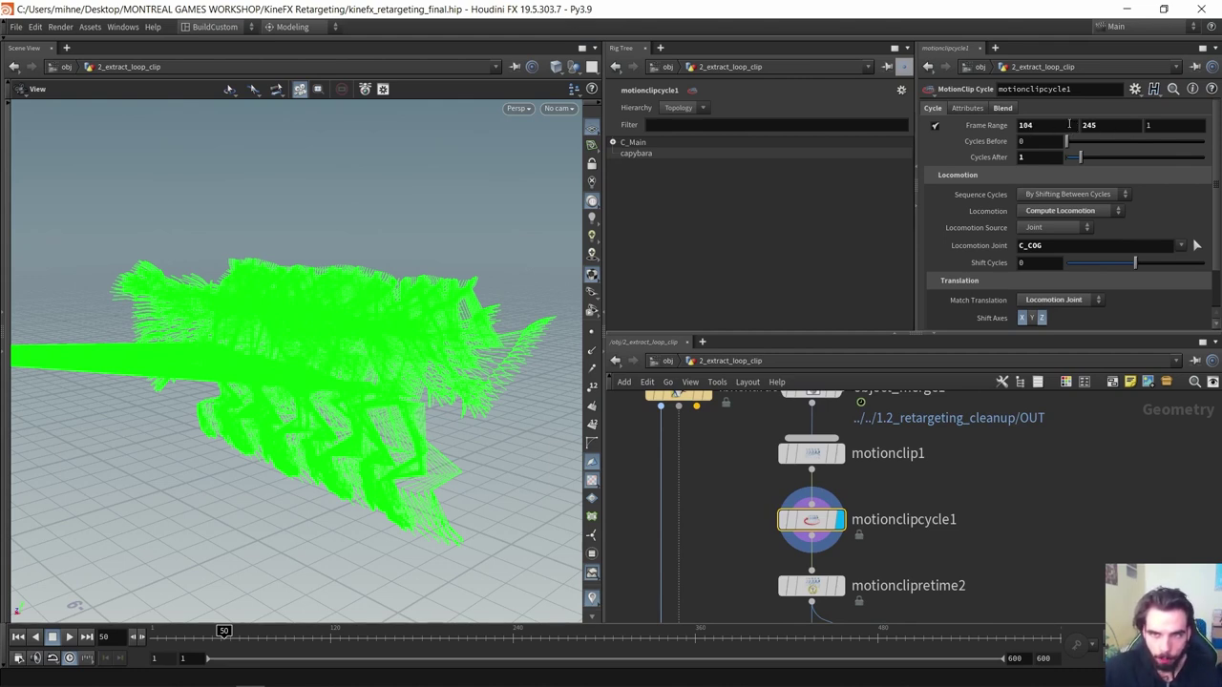
{"action": "left_click", "coordinate": [1088, 509]}
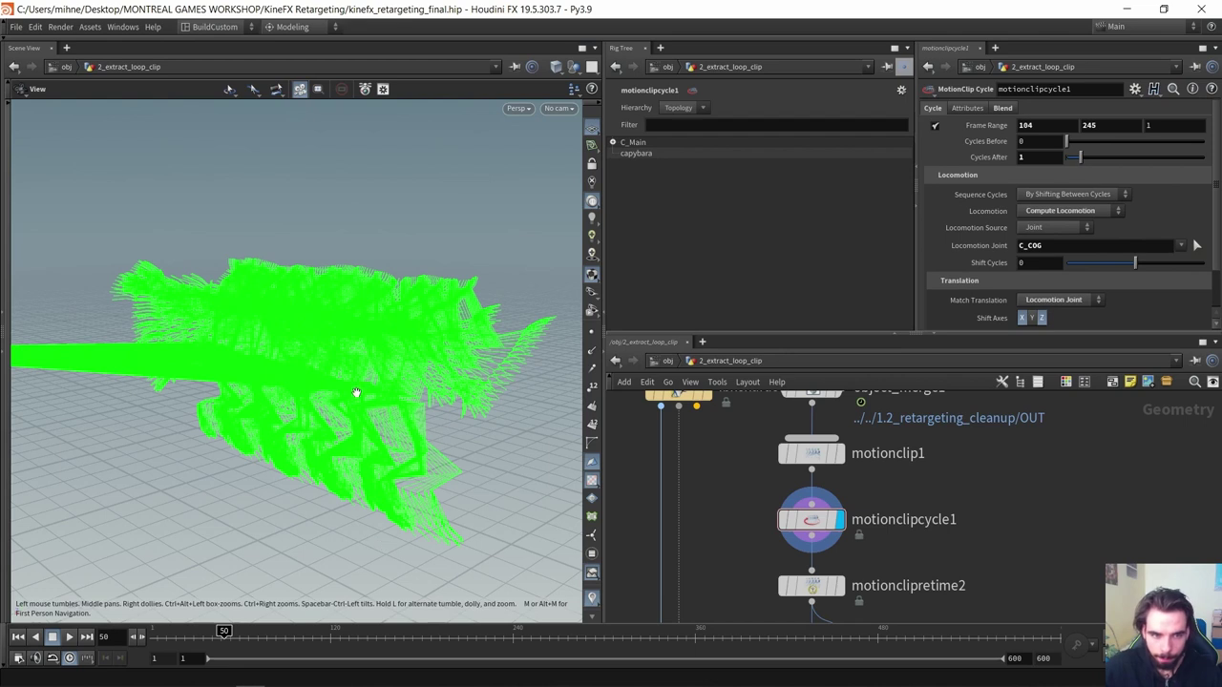
{"action": "key", "text": "Return"}
{"action": "mouse_move", "coordinate": [225, 630]}
{"action": "left_mouse_down"}
{"action": "mouse_move", "coordinate": [757, 631]}
{"action": "mouse_move", "coordinate": [334, 622]}
{"action": "left_mouse_up"}
{"action": "key", "text": "Escape"}
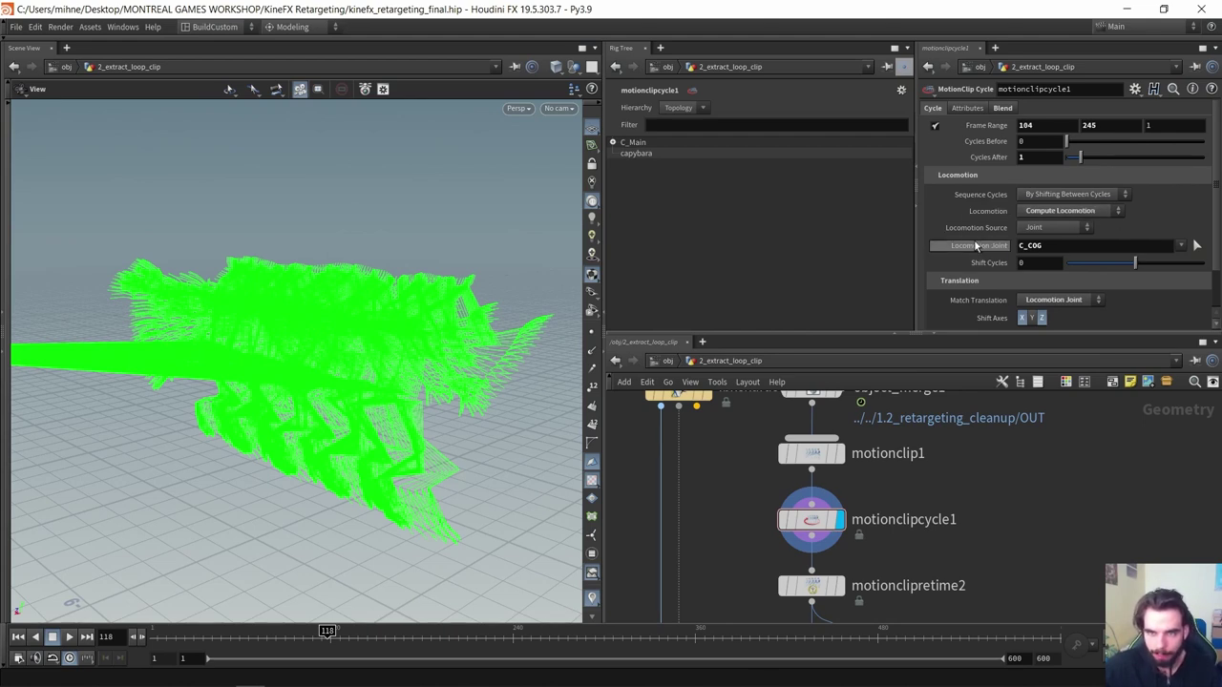
Pick the C_COG joint in the viewport as motionclipcycle1's locomotion joint and save the scene file
{"action": "left_click", "coordinate": [1197, 246]}
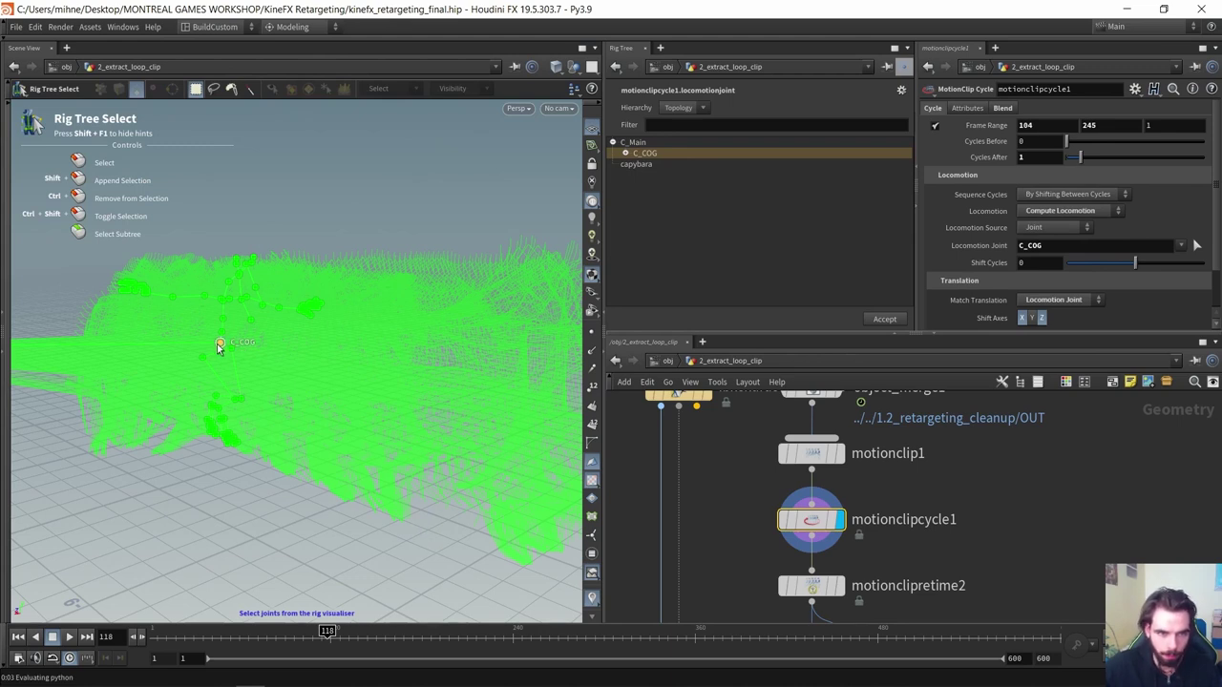
{"action": "left_click", "coordinate": [218, 346]}
{"action": "key", "text": "ctrl+s"}
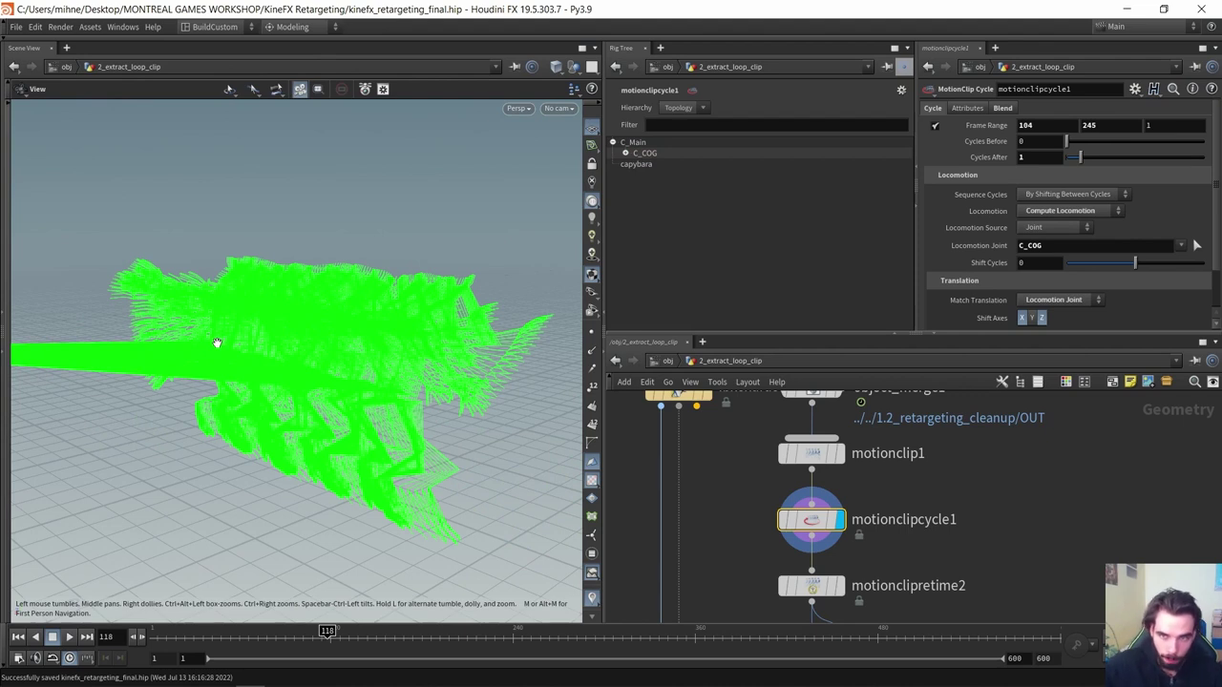
Review motionclipcycle1's translation, orientation and blend settings, and return to its cycle settings
{"action": "scroll", "coordinate": [1141, 314], "scroll_direction": "down", "scroll_amount": 3}
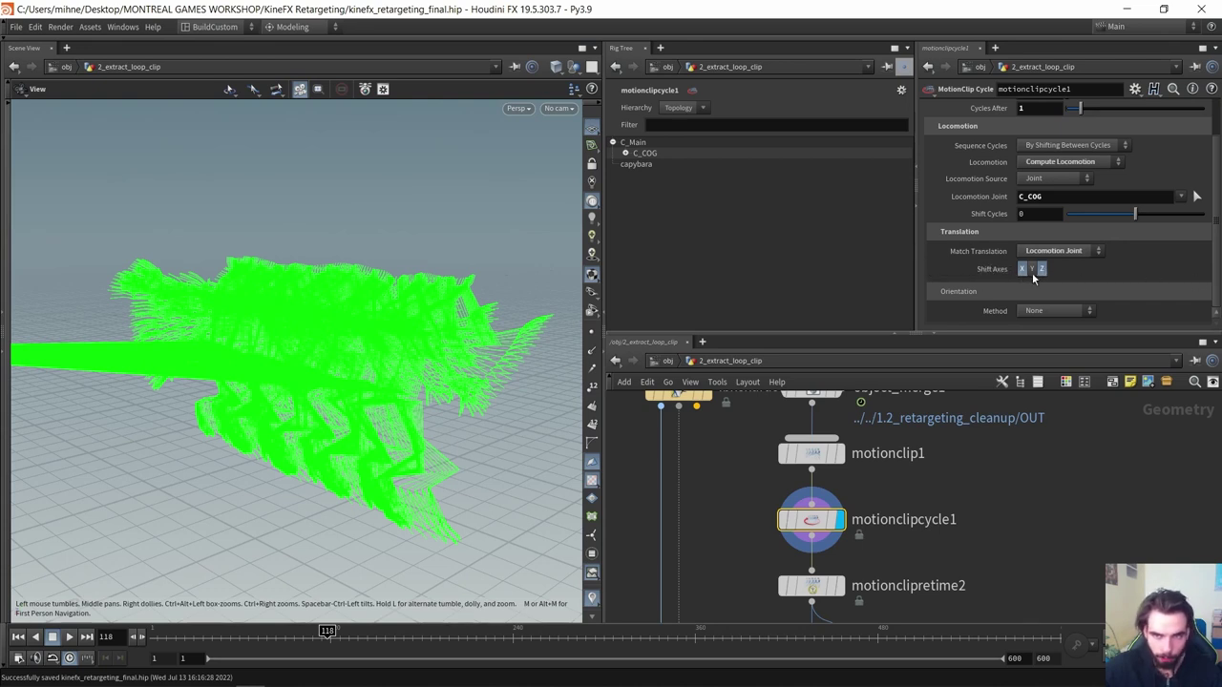
{"action": "scroll", "coordinate": [1121, 288], "scroll_direction": "up", "scroll_amount": 2}
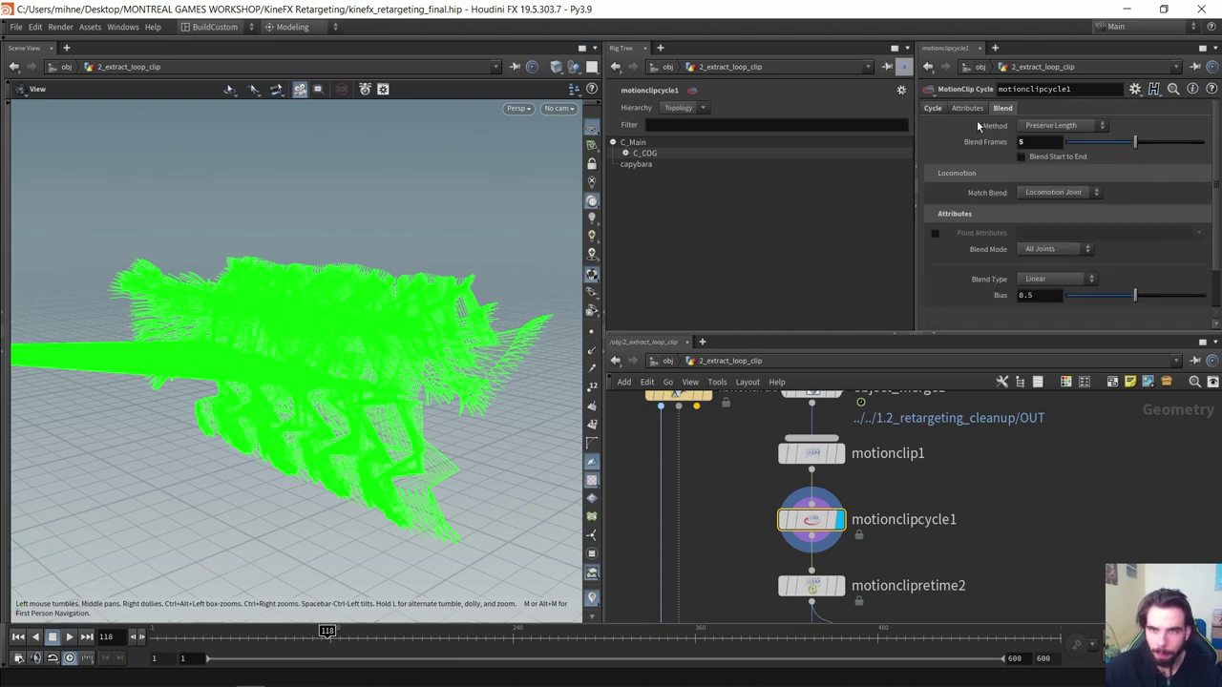
{"action": "scroll", "coordinate": [1159, 216], "scroll_direction": "down", "scroll_amount": 1}
{"action": "scroll", "coordinate": [1160, 216], "scroll_direction": "up", "scroll_amount": 1}
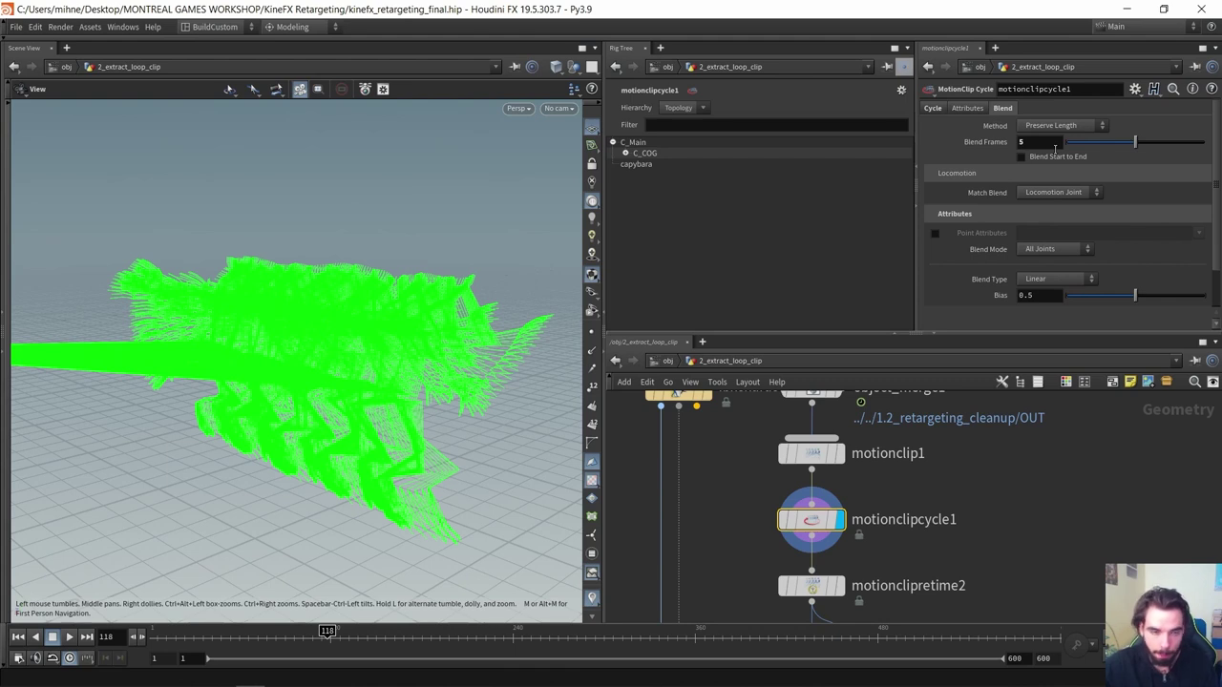
{"action": "left_click", "coordinate": [935, 109]}
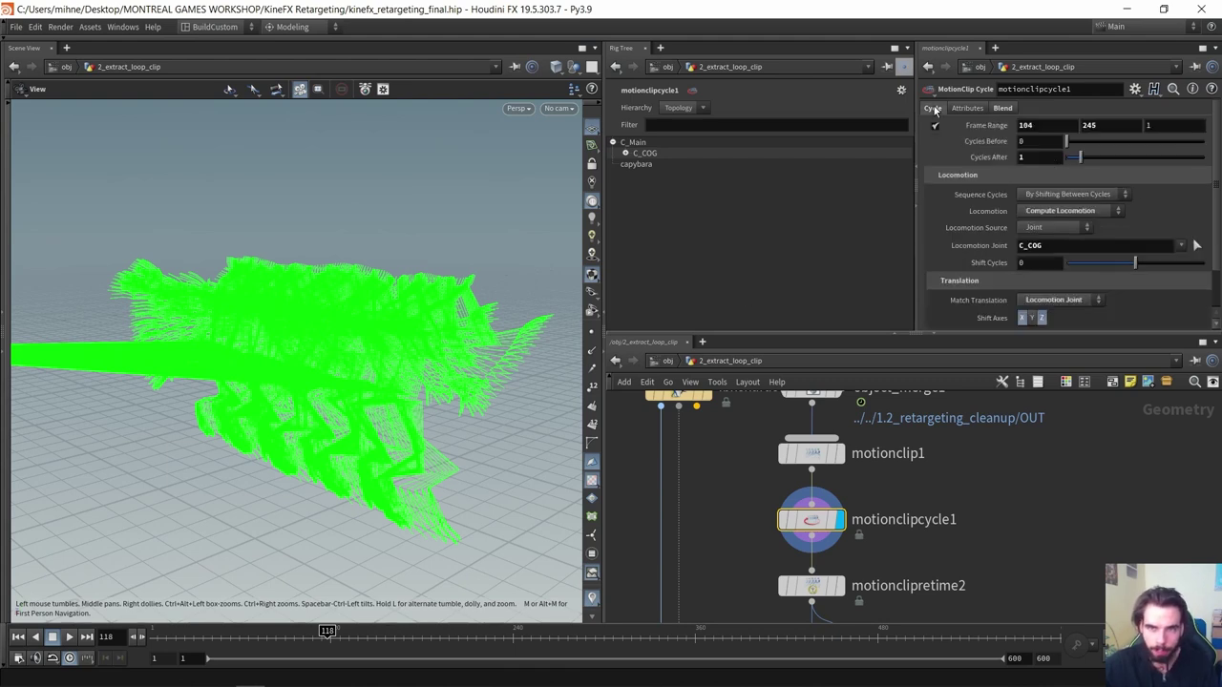
Compare the displayed clips of motionclipretime2 and motionclipcycle1, and preview the cycle interactively from frame 1 to frame 355
{"action": "middle_click_drag", "start_coordinate": [910, 557], "coordinate": [895, 516]}
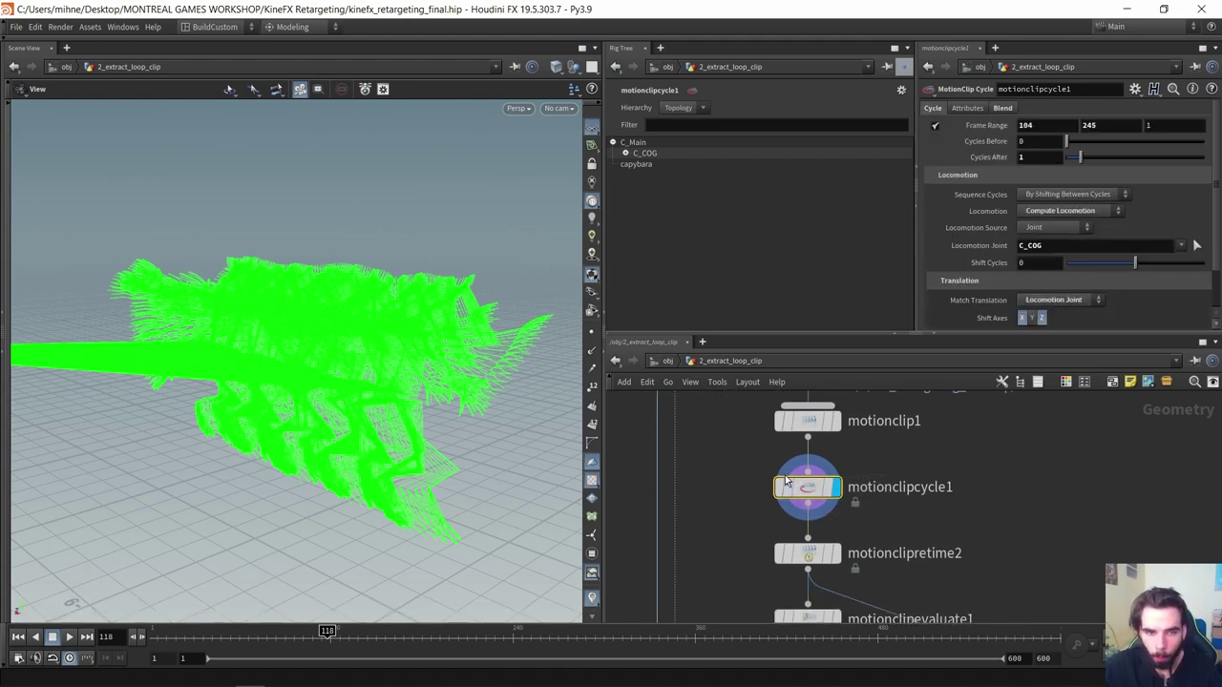
{"action": "left_click", "coordinate": [837, 553]}
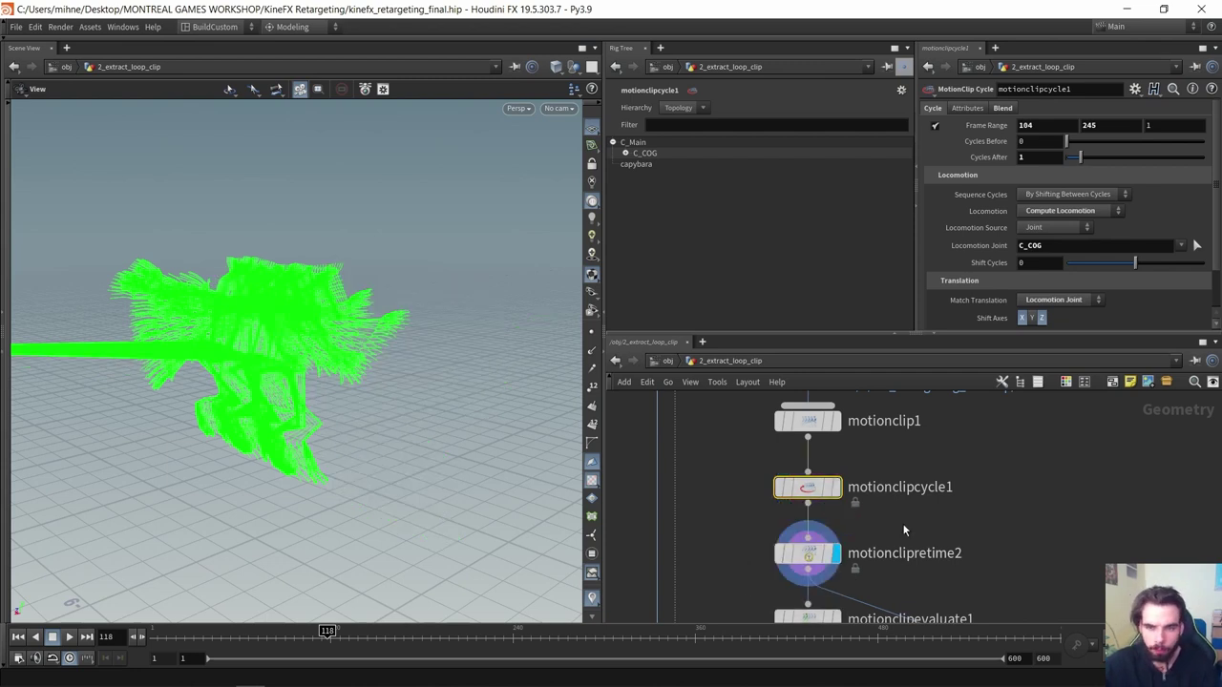
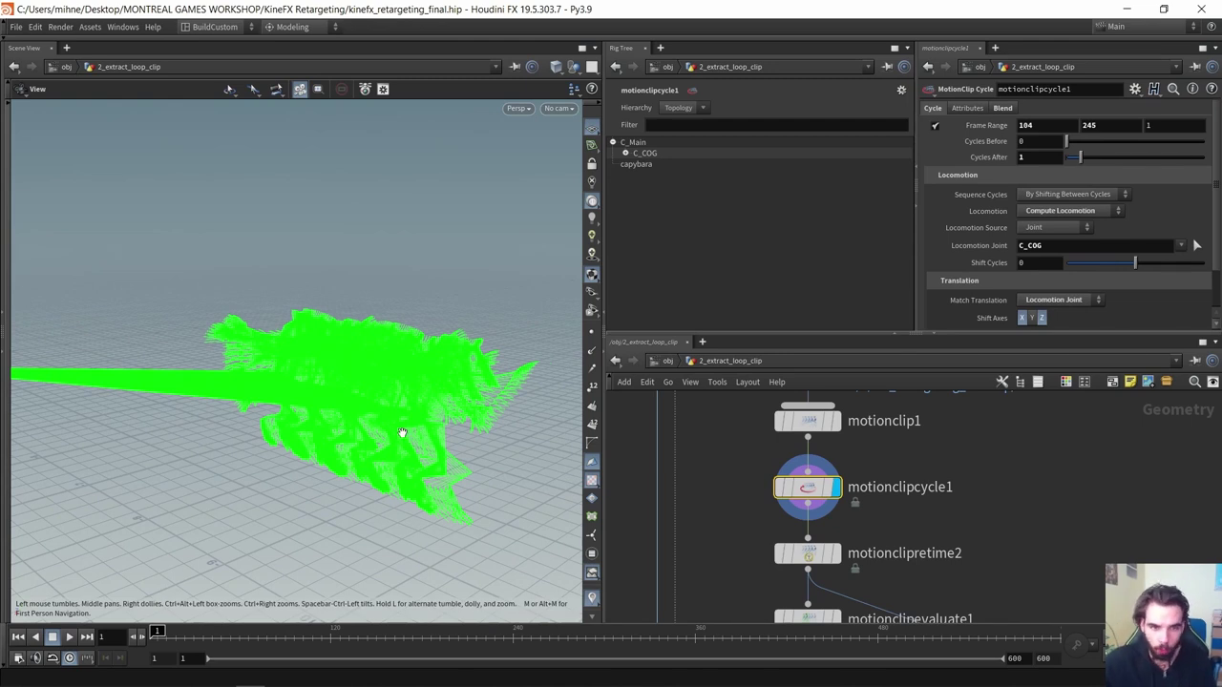
{"action": "scroll", "coordinate": [382, 405], "scroll_direction": "up", "scroll_amount": 4}
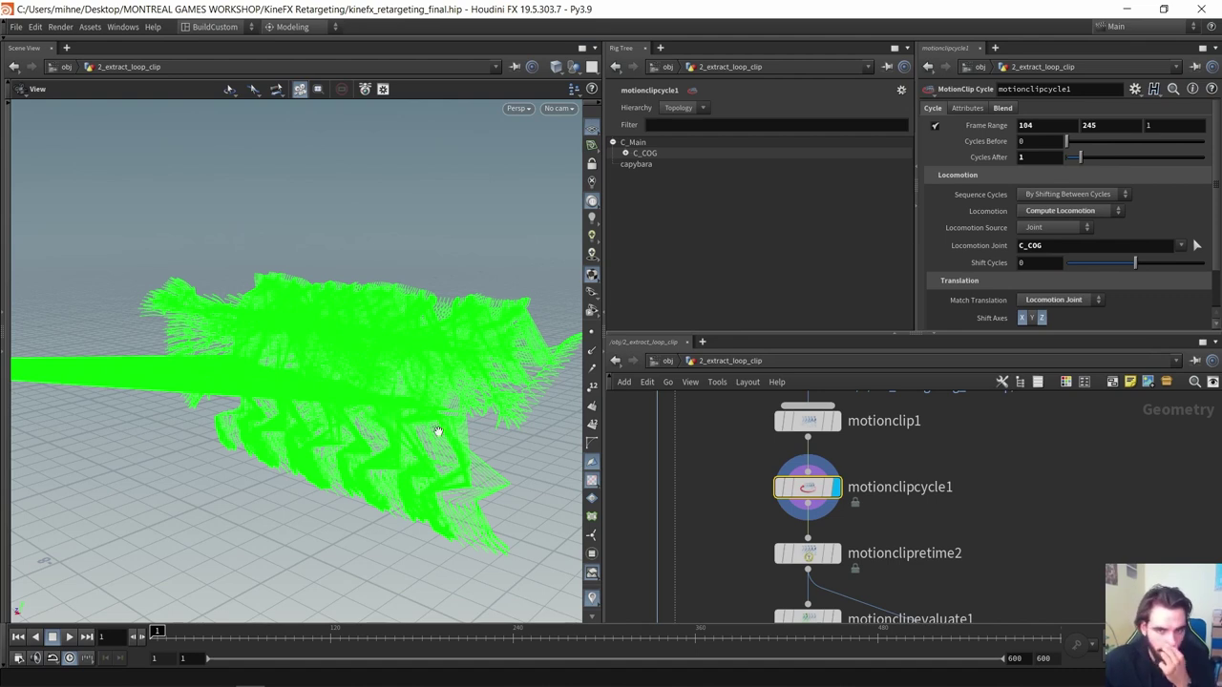
{"action": "key", "text": "Return"}
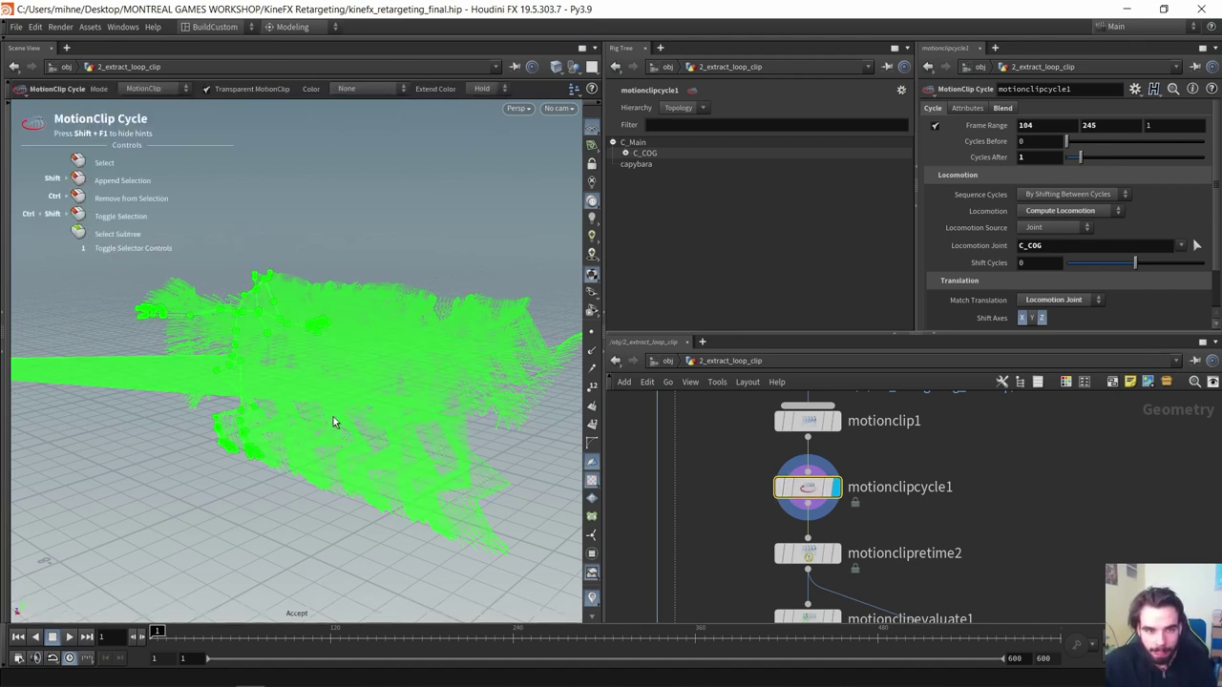
{"action": "left_click_drag", "start_coordinate": [192, 631], "coordinate": [687, 639]}
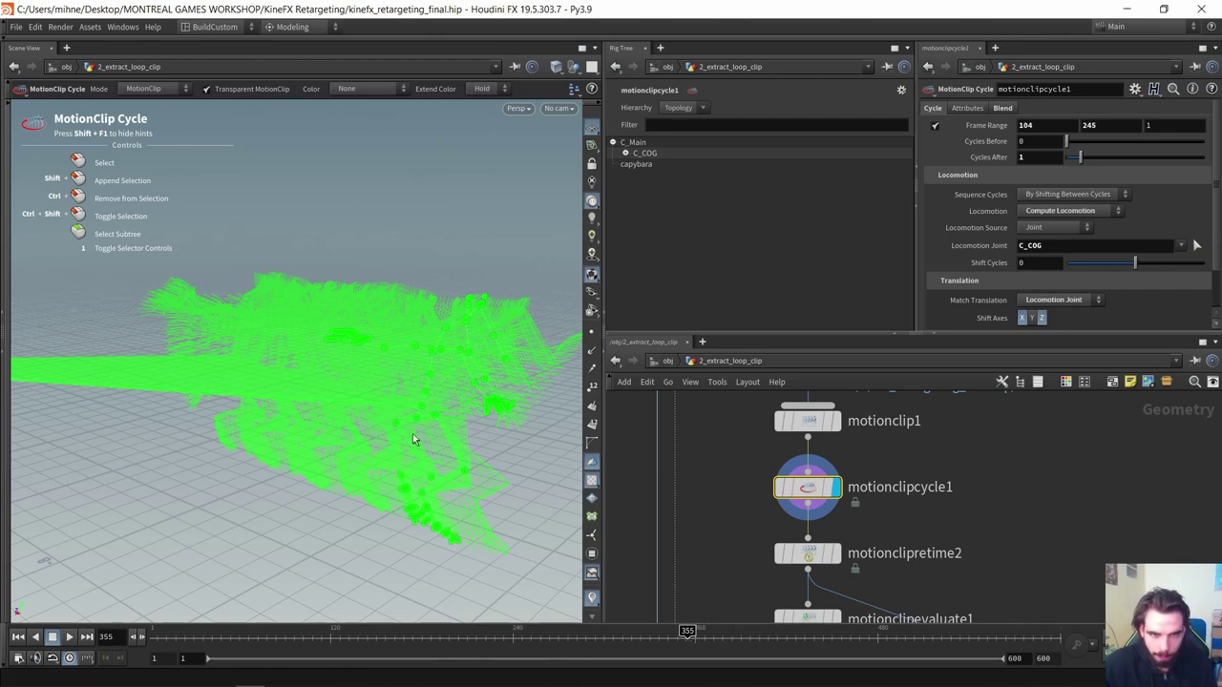
Select and display motionclipretime2, then move the timeline back through frame 187 to frame 1
{"action": "left_click", "coordinate": [824, 559]}
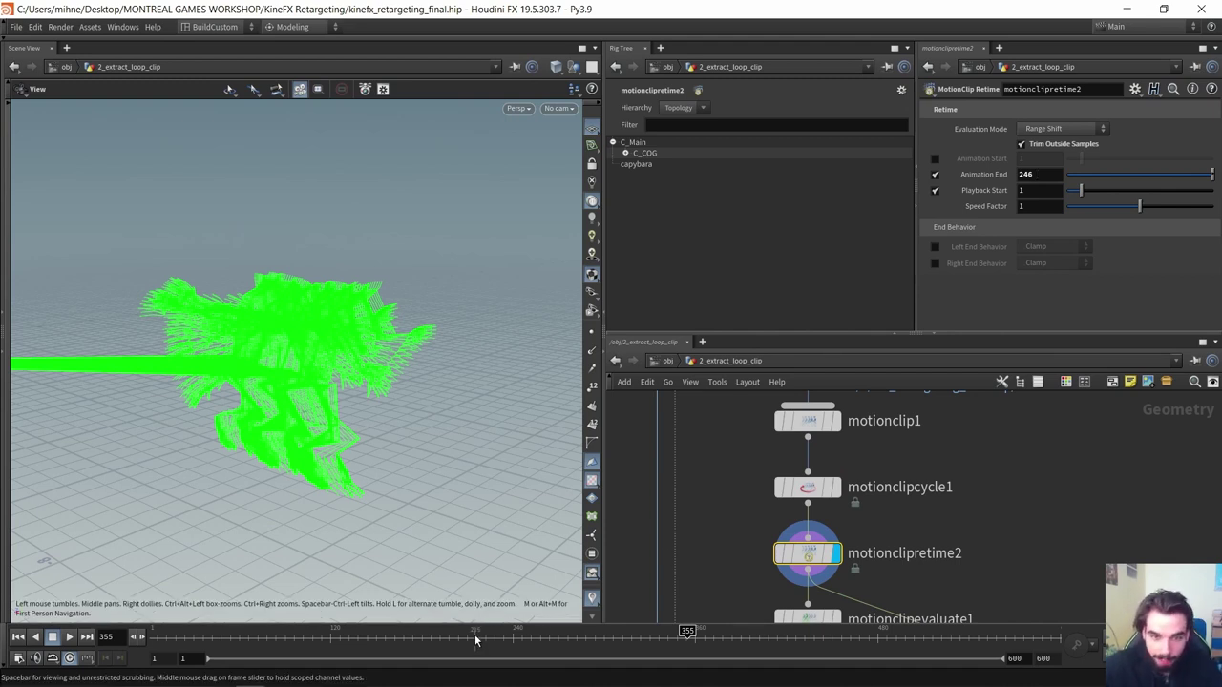
{"action": "left_click_drag", "start_coordinate": [475, 639], "coordinate": [432, 636]}
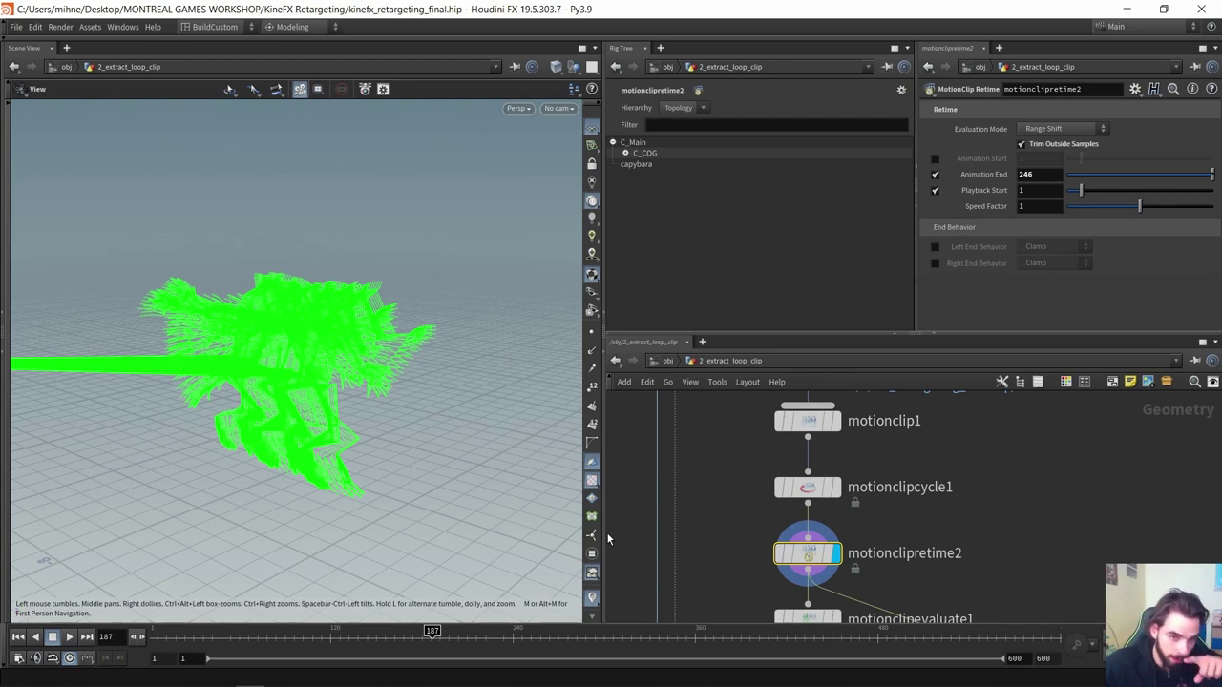
{"action": "left_click_drag", "start_coordinate": [483, 638], "coordinate": [156, 636]}
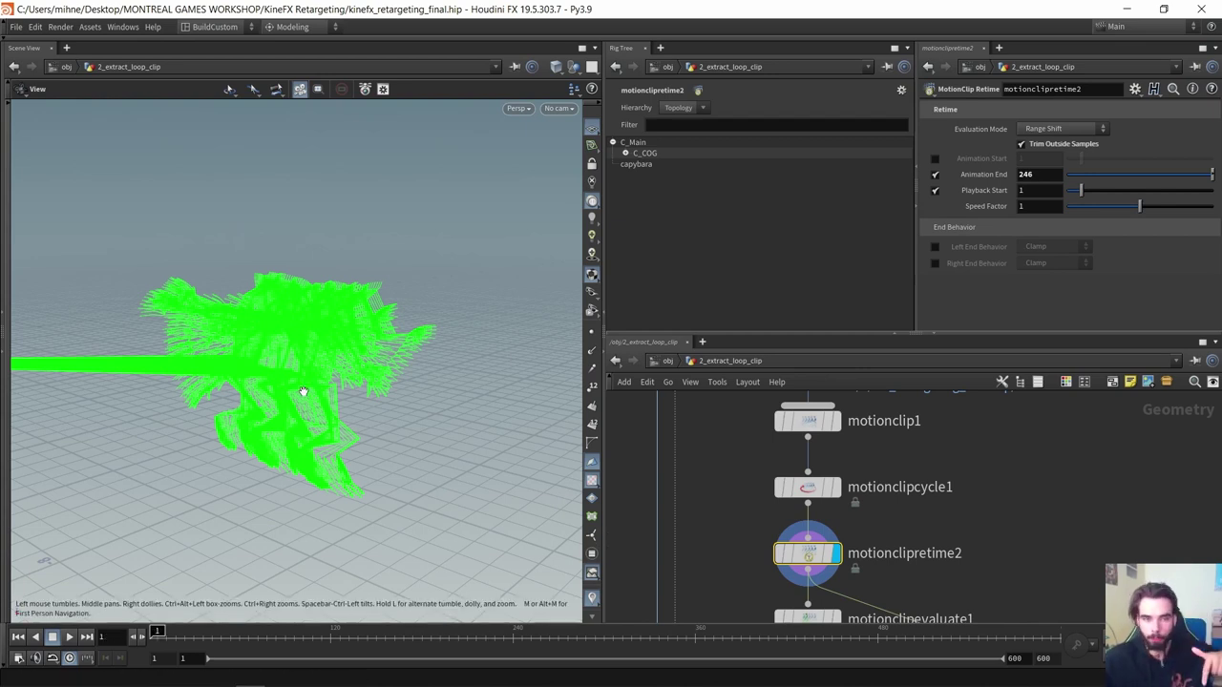
Compare motionclipcycle1's cycle settings with motionclipretime2's retime settings, ending with motionclipretime2 selected
{"action": "scroll", "coordinate": [914, 499], "scroll_direction": "down", "scroll_amount": 2}
{"action": "middle_click_drag", "start_coordinate": [915, 507], "coordinate": [910, 526]}
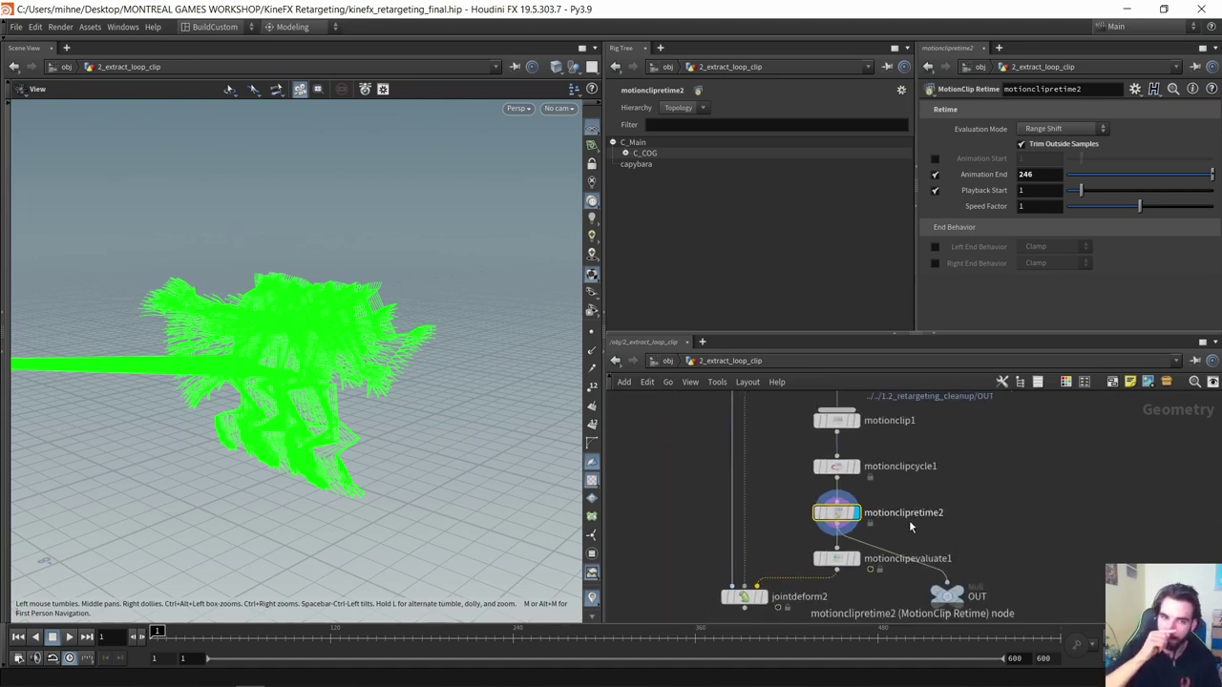
{"action": "left_click", "coordinate": [848, 467]}
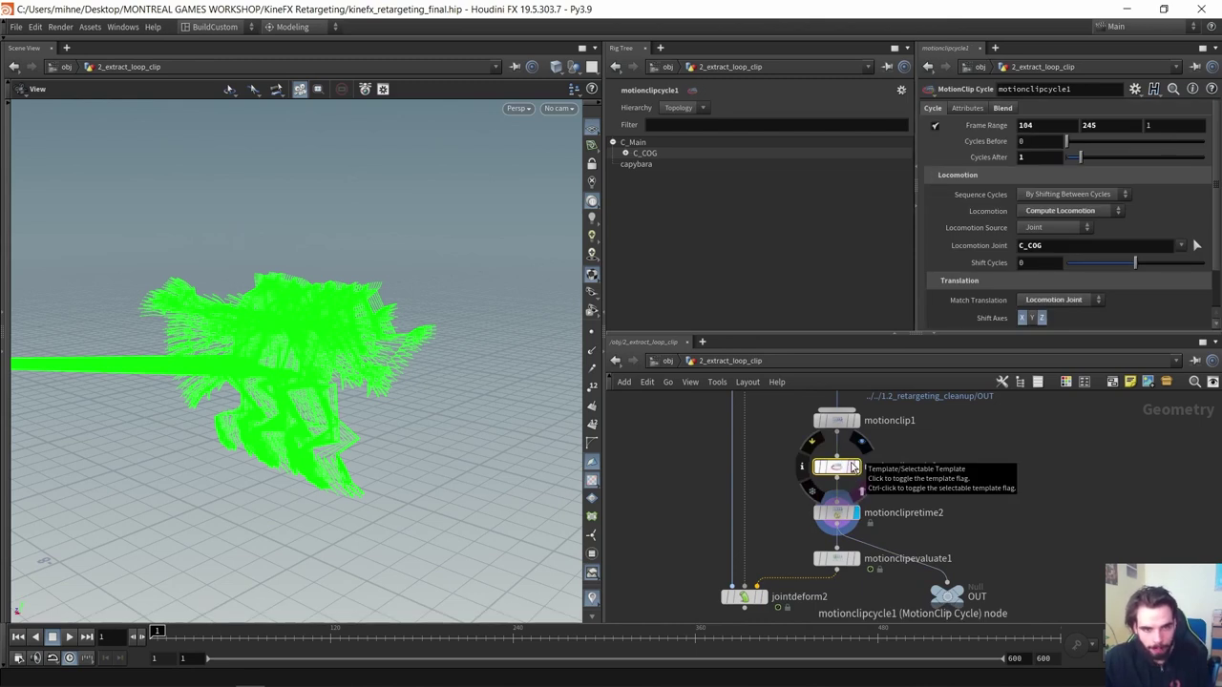
{"action": "left_click", "coordinate": [851, 518]}
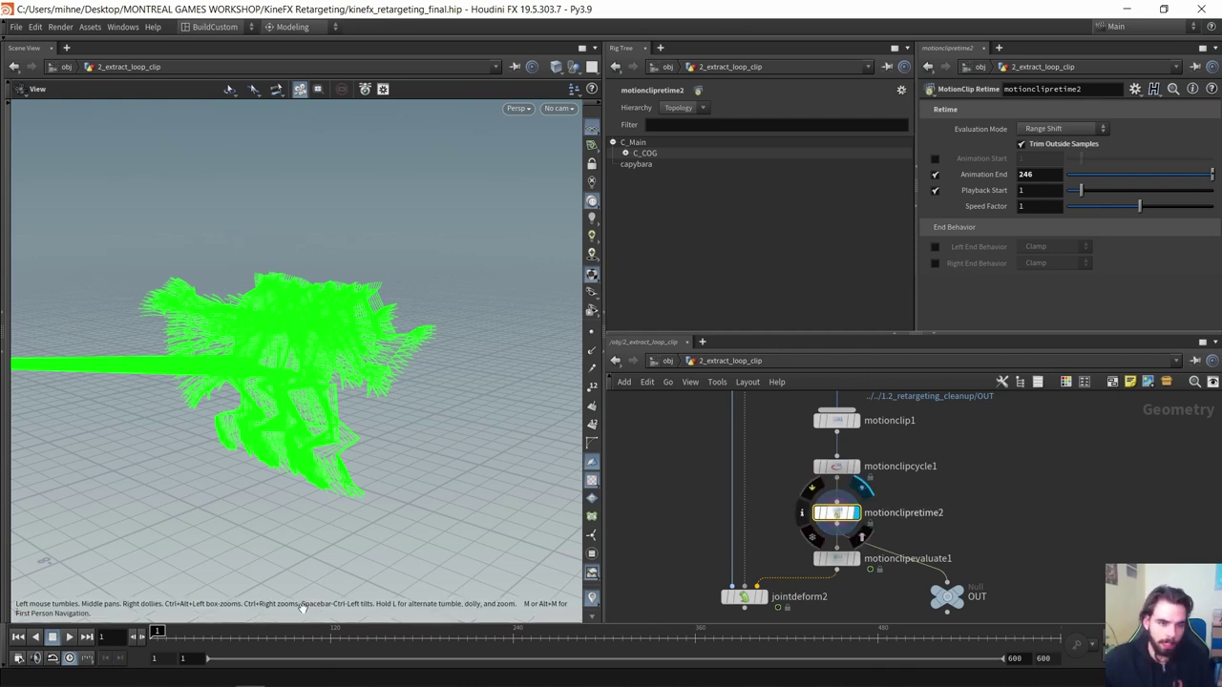
Display jointdeform2's skinned capybara in place of motionclipretime2 and play the extracted loop clip
{"action": "left_click_drag", "start_coordinate": [302, 388], "coordinate": [361, 373]}
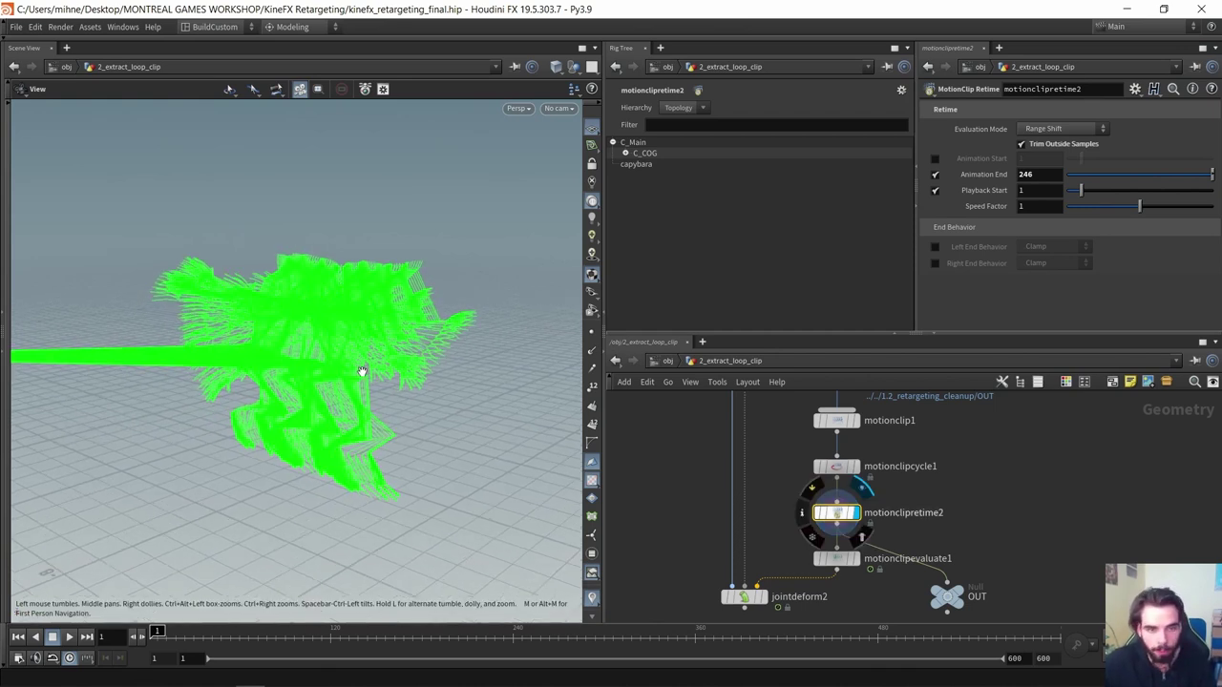
{"action": "middle_click_drag", "start_coordinate": [780, 598], "coordinate": [775, 564]}
{"action": "scroll", "coordinate": [774, 563], "scroll_direction": "up", "scroll_amount": 2}
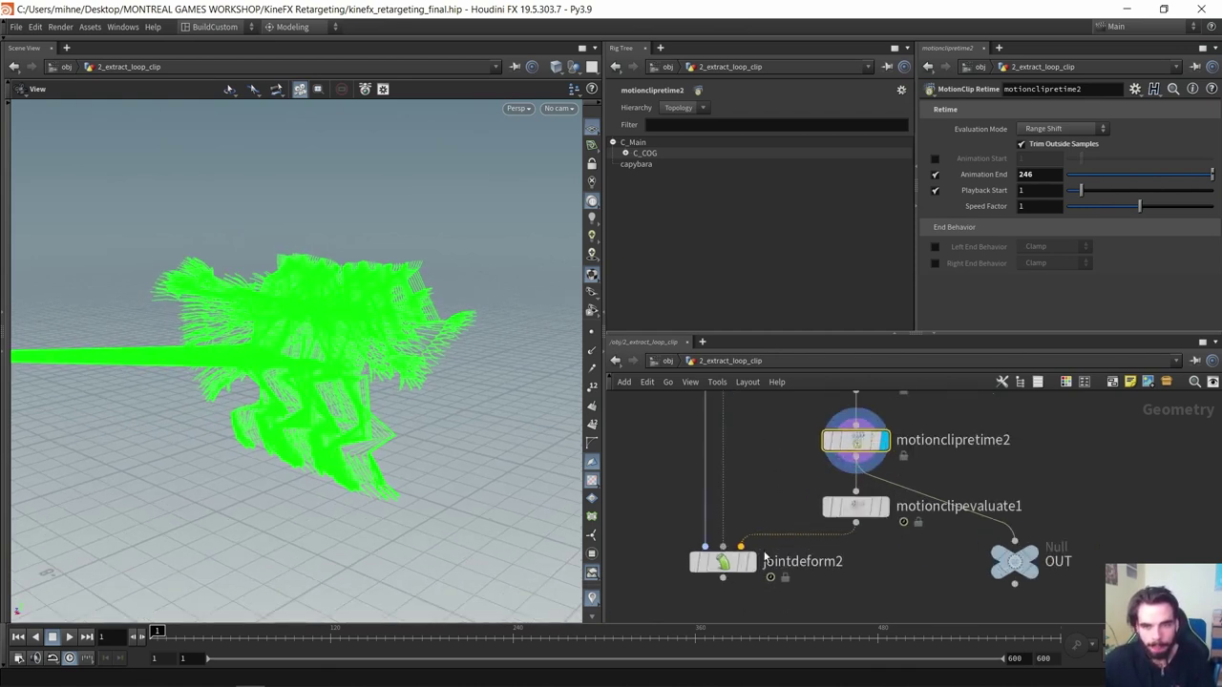
{"action": "left_click", "coordinate": [752, 562]}
{"action": "left_click_drag", "start_coordinate": [215, 379], "coordinate": [319, 377]}
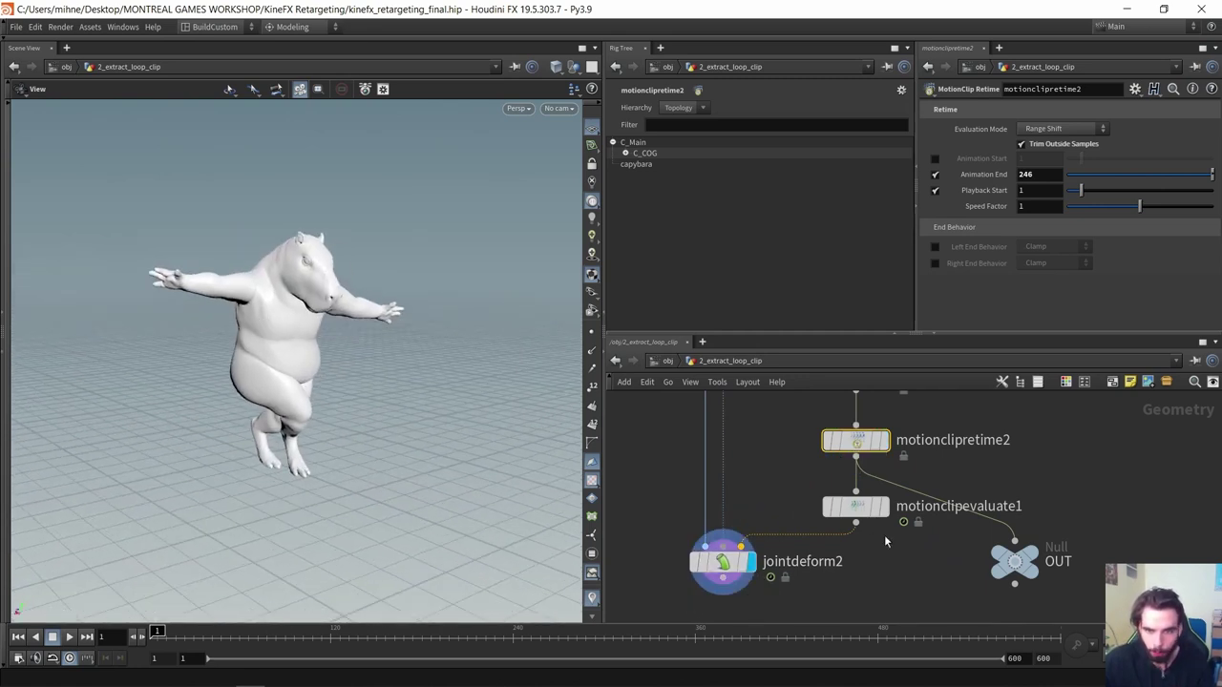
{"action": "left_click", "coordinate": [68, 637]}
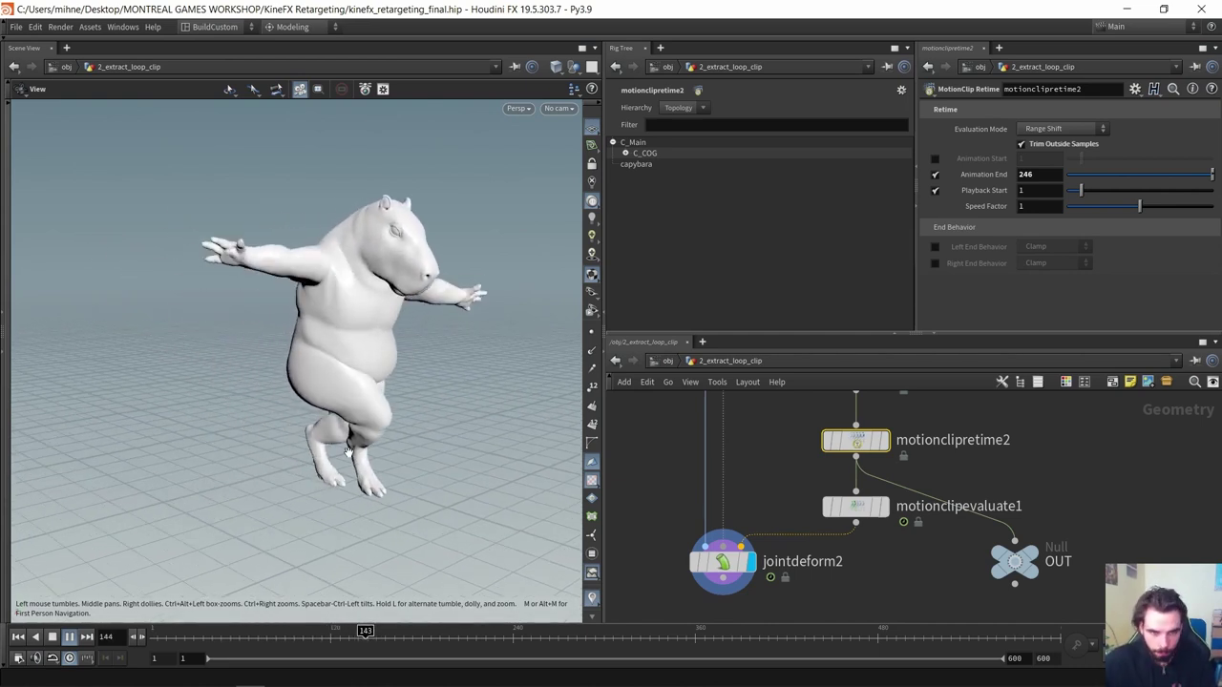
Stop around frame 143 and step frame by frame to find where the loop ends
{"action": "mouse_move", "coordinate": [384, 649]}
{"action": "left_mouse_down"}
{"action": "mouse_move", "coordinate": [349, 647]}
{"action": "mouse_move", "coordinate": [369, 647]}
{"action": "left_mouse_up"}
{"action": "key", "text": "Right"}
{"action": "key", "text": "Left"}
{"action": "key", "text": "Left"}
{"action": "key", "text": "Left"}
{"action": "key", "text": "Left"}
{"action": "key", "text": "Right"}
{"action": "key", "text": "Right"}
{"action": "key", "text": "Left"}
Set the end of the timeline's playback range to frame 143
{"action": "double_click", "coordinate": [1042, 659]}
{"action": "type", "text": "1"}
{"action": "double_click", "coordinate": [1010, 658]}
{"action": "type", "text": "143"}
{"action": "key", "text": "Return"}
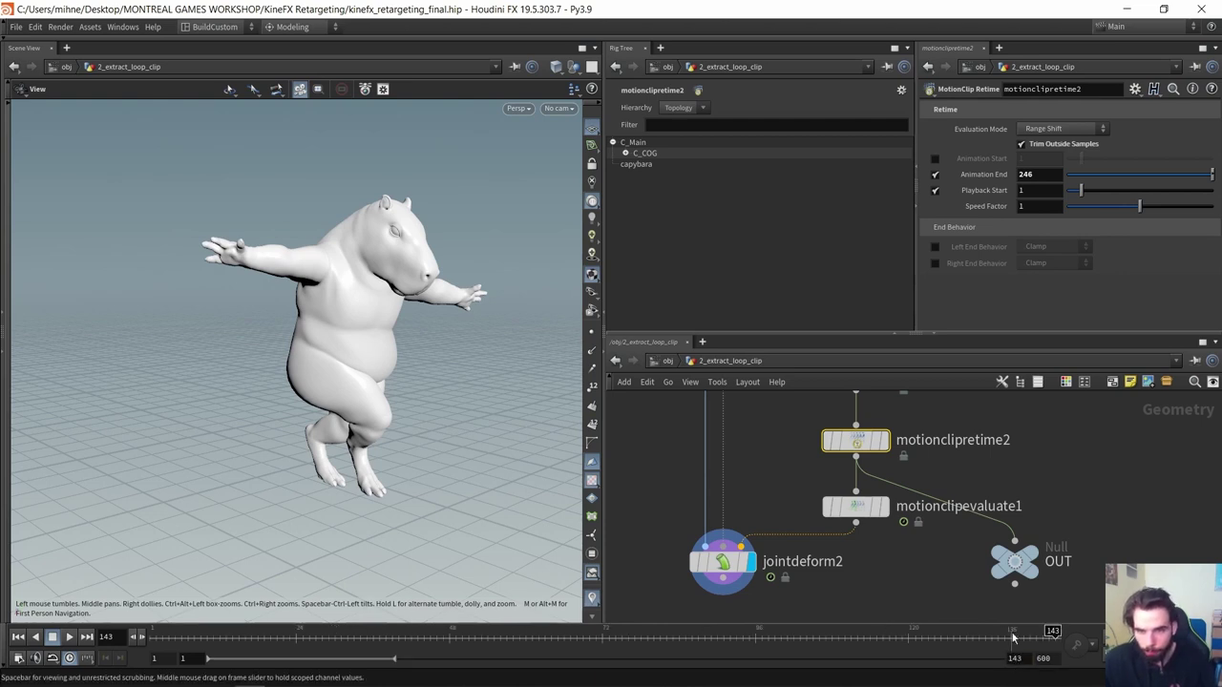
Play the shortened loop, return to frame 1 and save the scene
{"action": "left_click", "coordinate": [69, 637]}
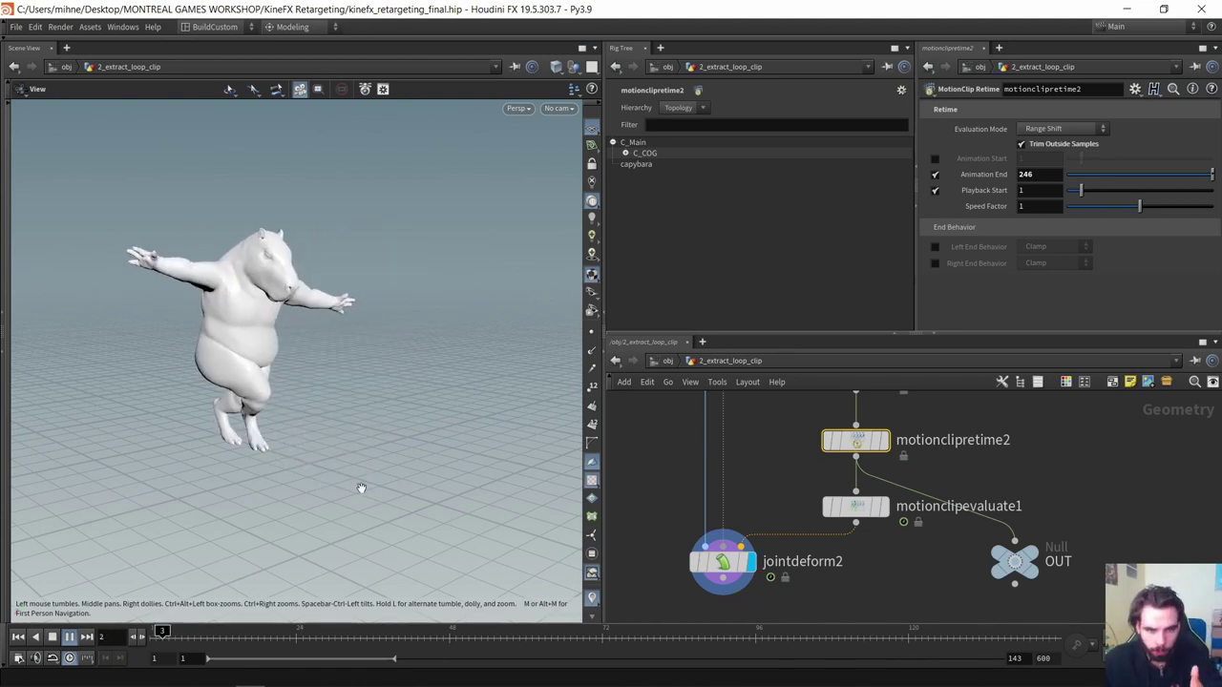
{"action": "left_click_drag", "start_coordinate": [533, 634], "coordinate": [156, 632]}
{"action": "left_click_drag", "start_coordinate": [125, 482], "coordinate": [255, 390]}
{"action": "key", "text": "ctrl+s"}
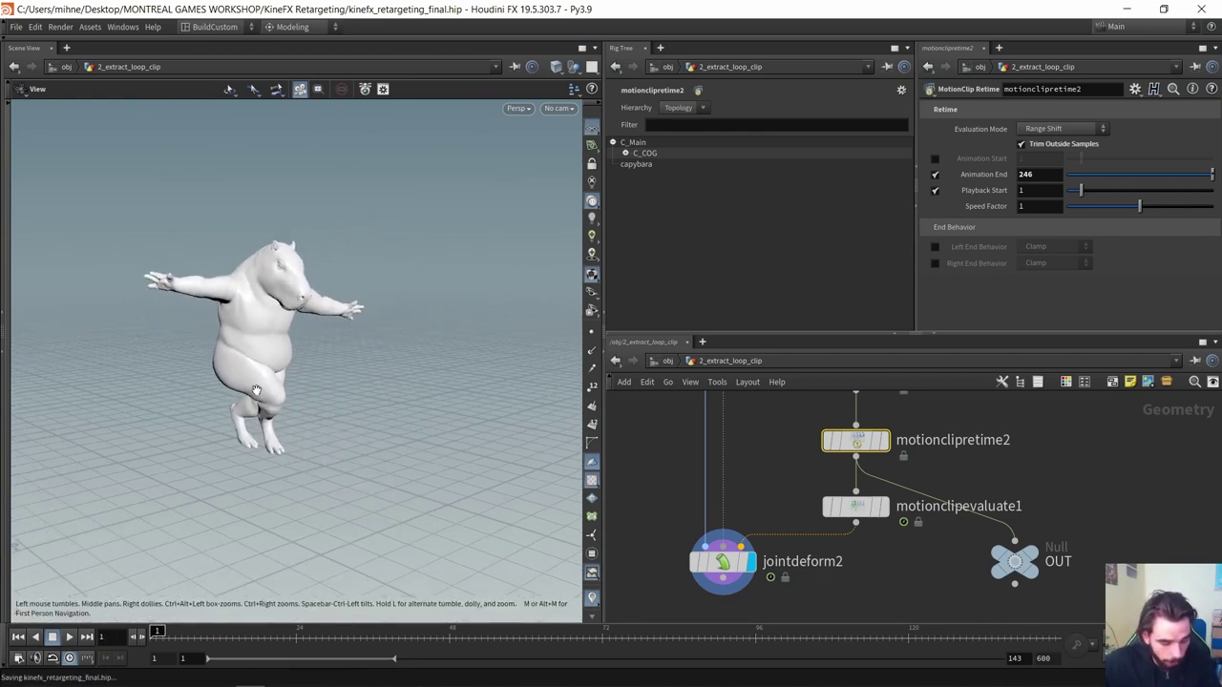
At object level, hide 2_extract_loop_clip, display 3_cleanup instead and enter its network
{"action": "left_click", "coordinate": [784, 492]}
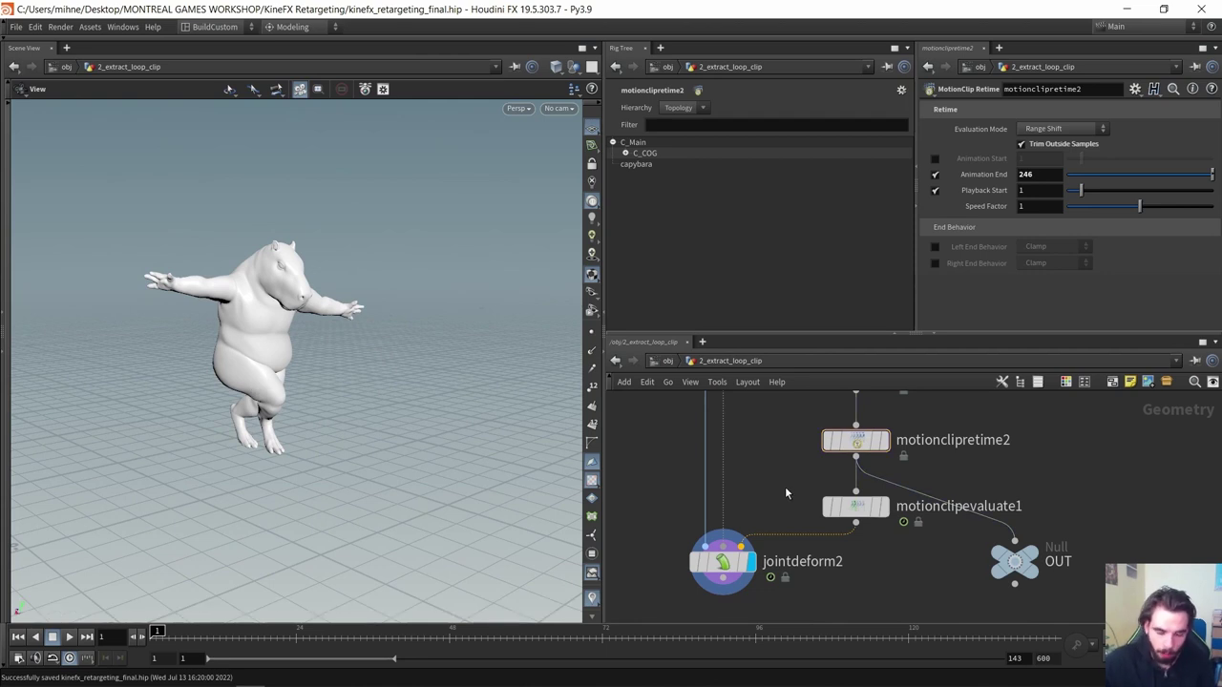
{"action": "key", "text": "u"}
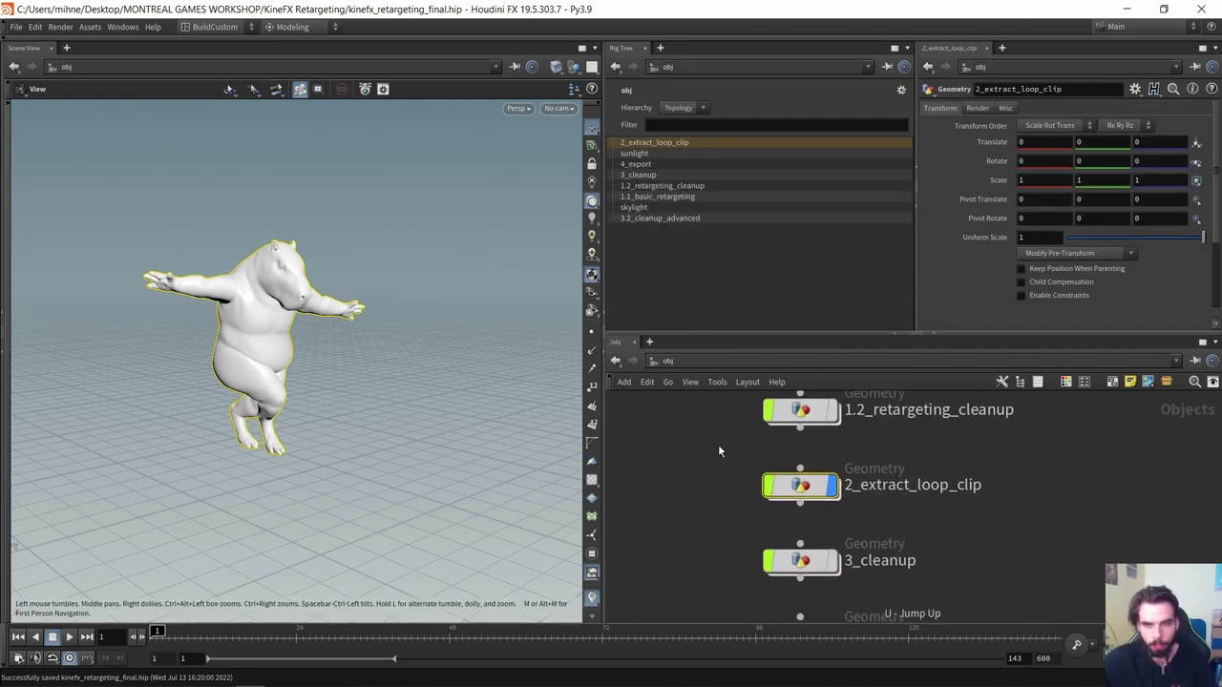
{"action": "left_click", "coordinate": [833, 486]}
{"action": "middle_click_drag", "start_coordinate": [869, 543], "coordinate": [866, 511]}
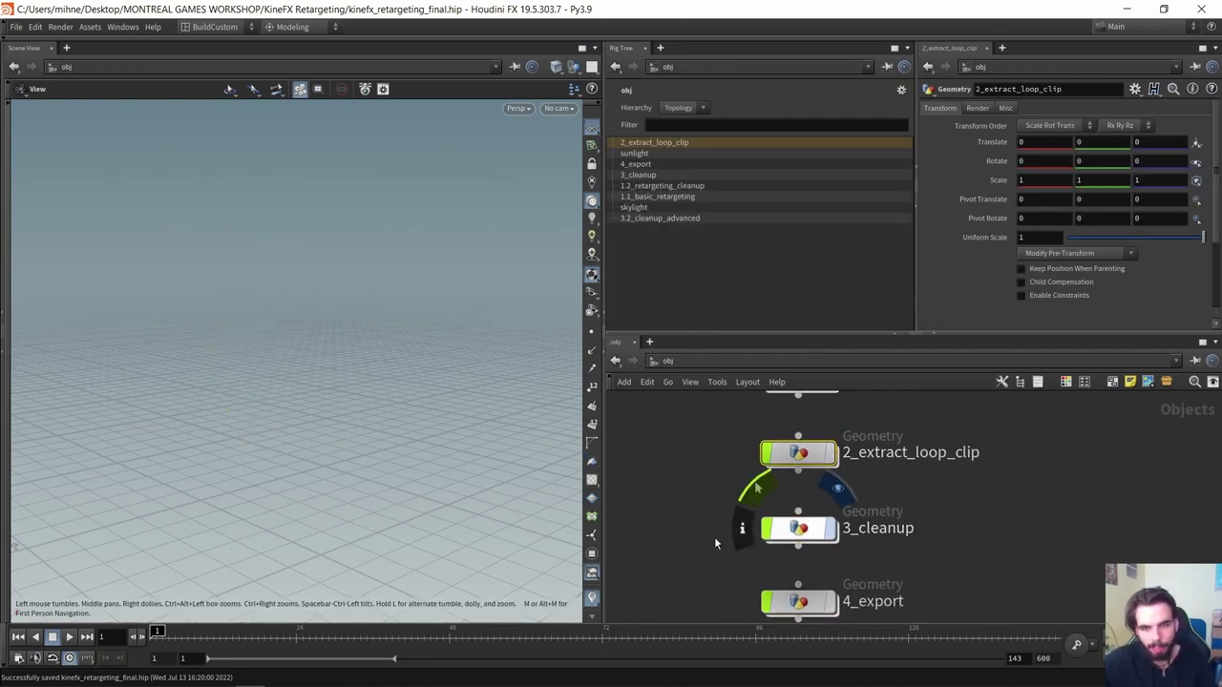
{"action": "key", "text": "r"}
{"action": "left_click", "coordinate": [798, 528]}
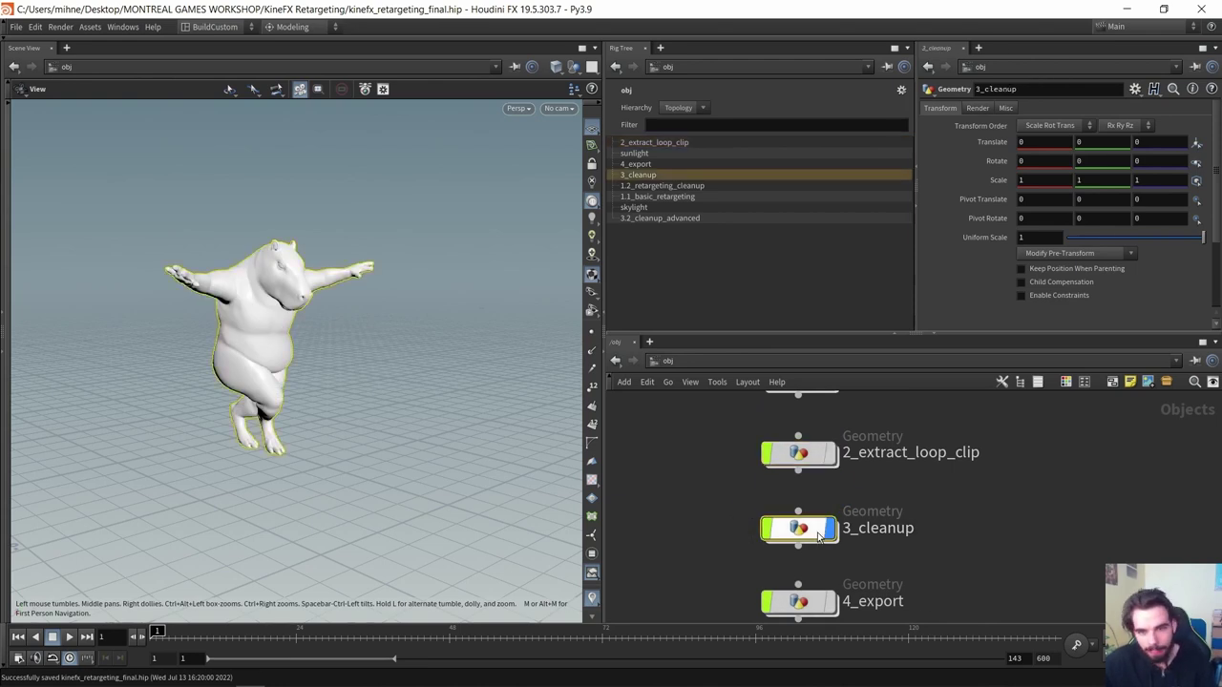
{"action": "key", "text": "i"}
{"action": "scroll", "coordinate": [257, 378], "scroll_direction": "up", "scroll_amount": 3}
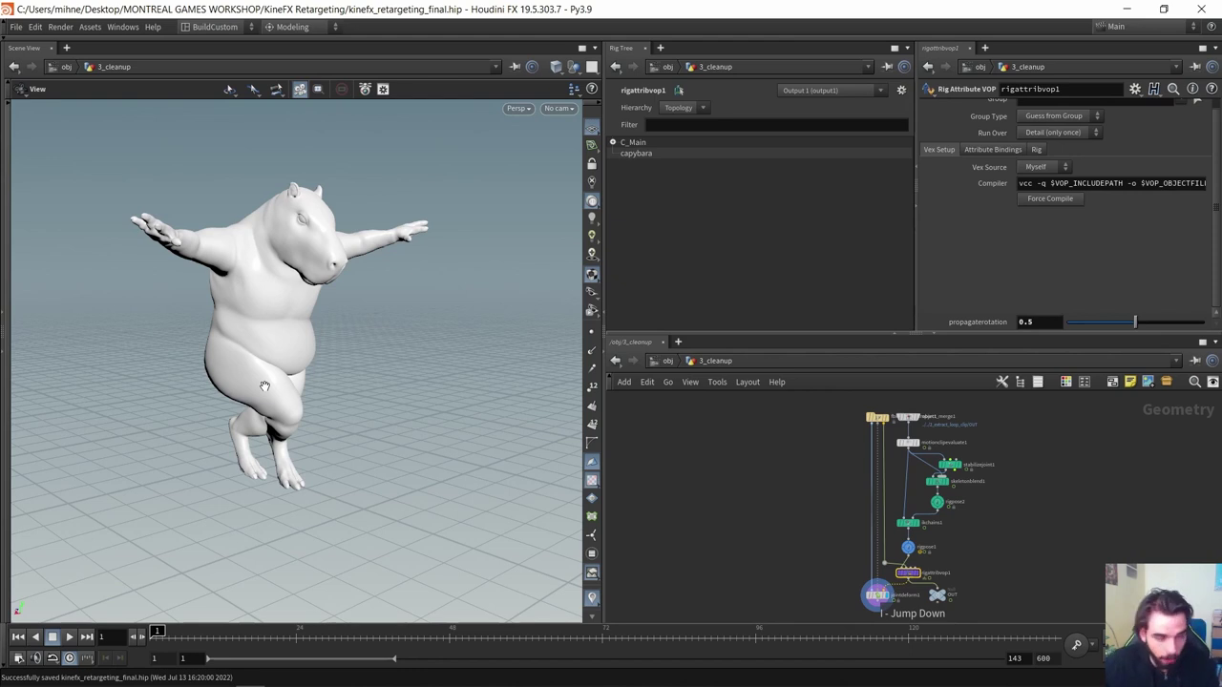
Compare the incoming clip from object_merge1 with the evaluated skeleton of motionclipevaluate1, leaving motionclipevaluate1 displayed
{"action": "left_click_drag", "start_coordinate": [277, 343], "coordinate": [259, 352]}
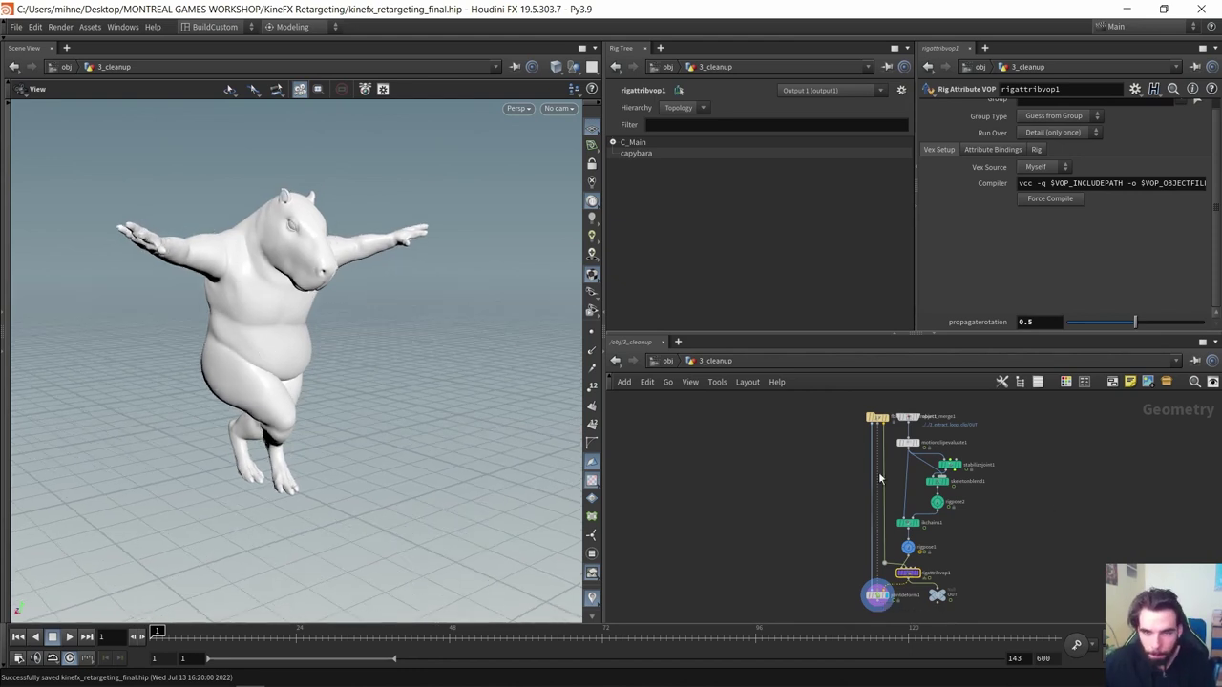
{"action": "left_click_drag", "start_coordinate": [345, 389], "coordinate": [287, 348]}
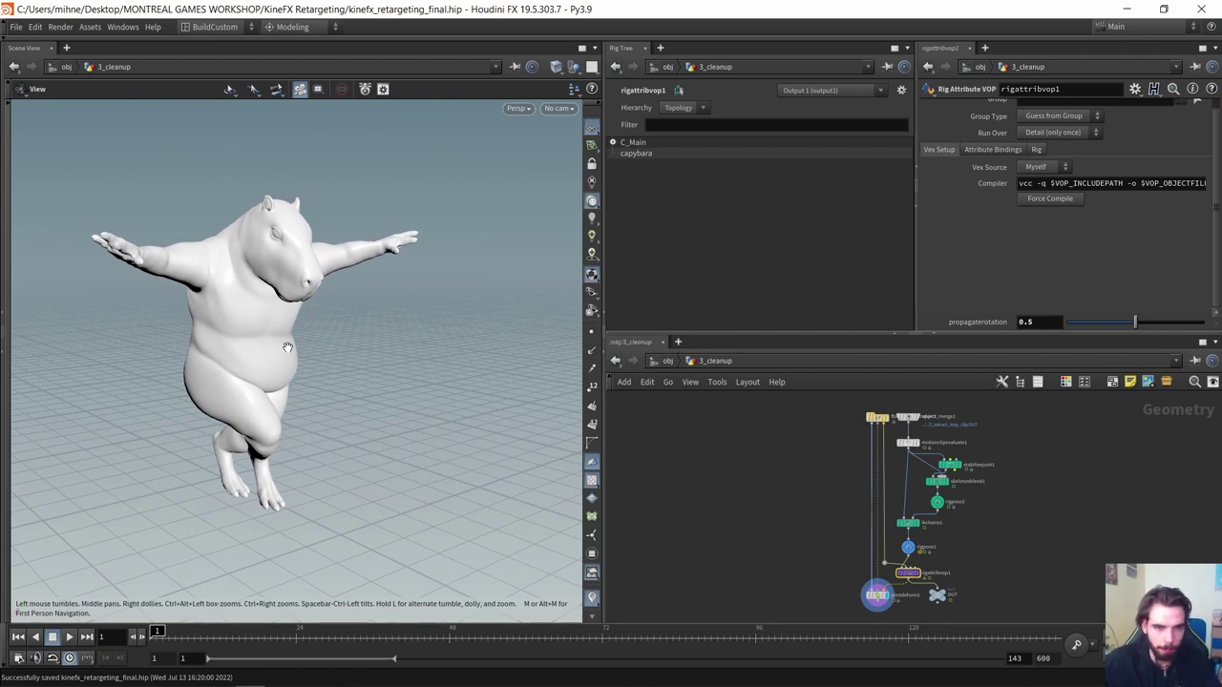
{"action": "scroll", "coordinate": [940, 435], "scroll_direction": "up", "scroll_amount": 5}
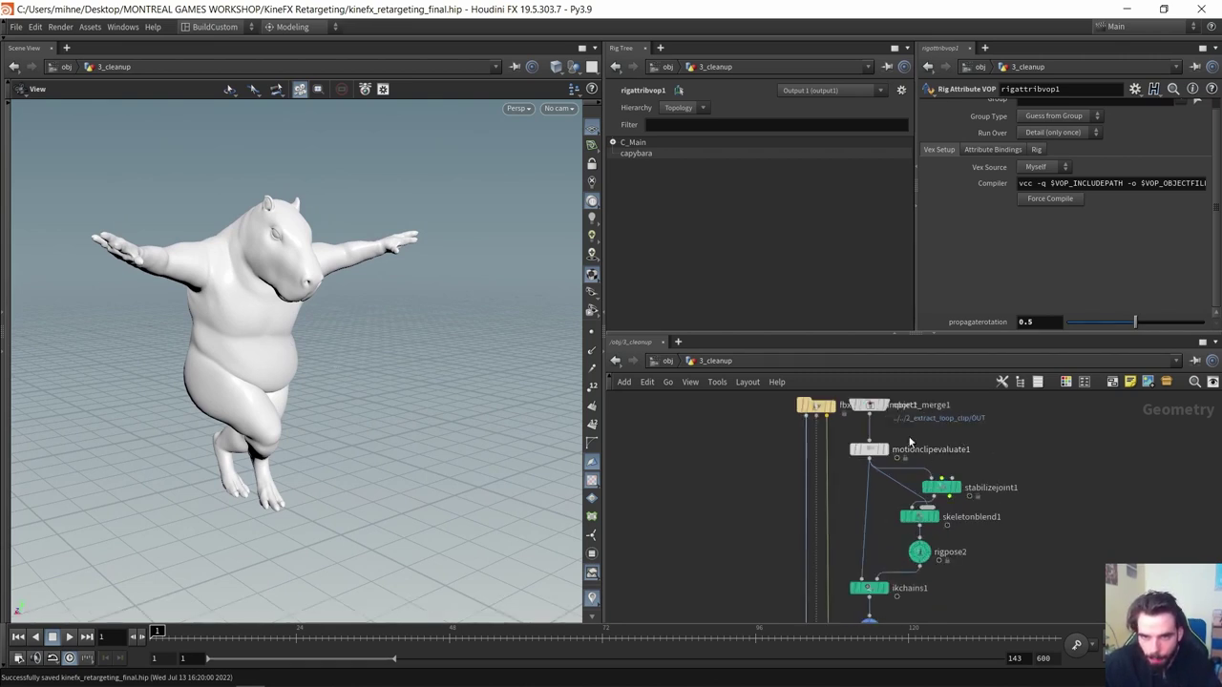
{"action": "left_click", "coordinate": [876, 463]}
{"action": "left_click_drag", "start_coordinate": [825, 513], "coordinate": [868, 444]}
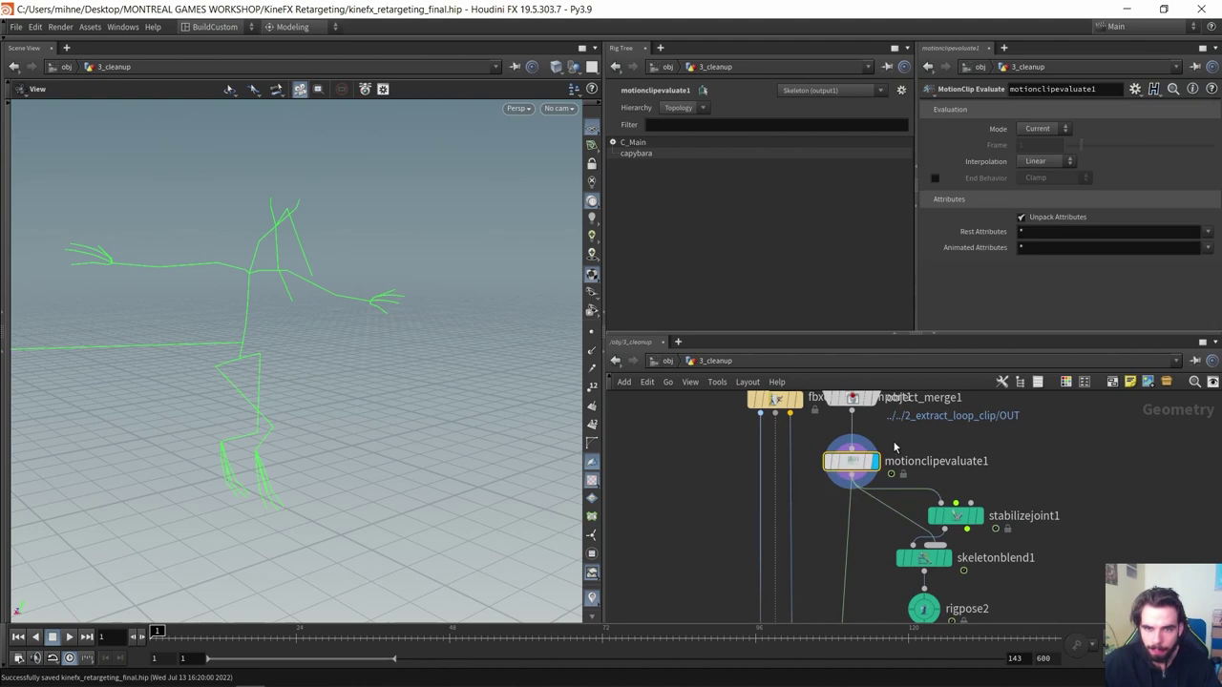
{"action": "middle_click_drag", "start_coordinate": [894, 443], "coordinate": [885, 473]}
{"action": "left_click", "coordinate": [866, 428]}
{"action": "left_click", "coordinate": [844, 427]}
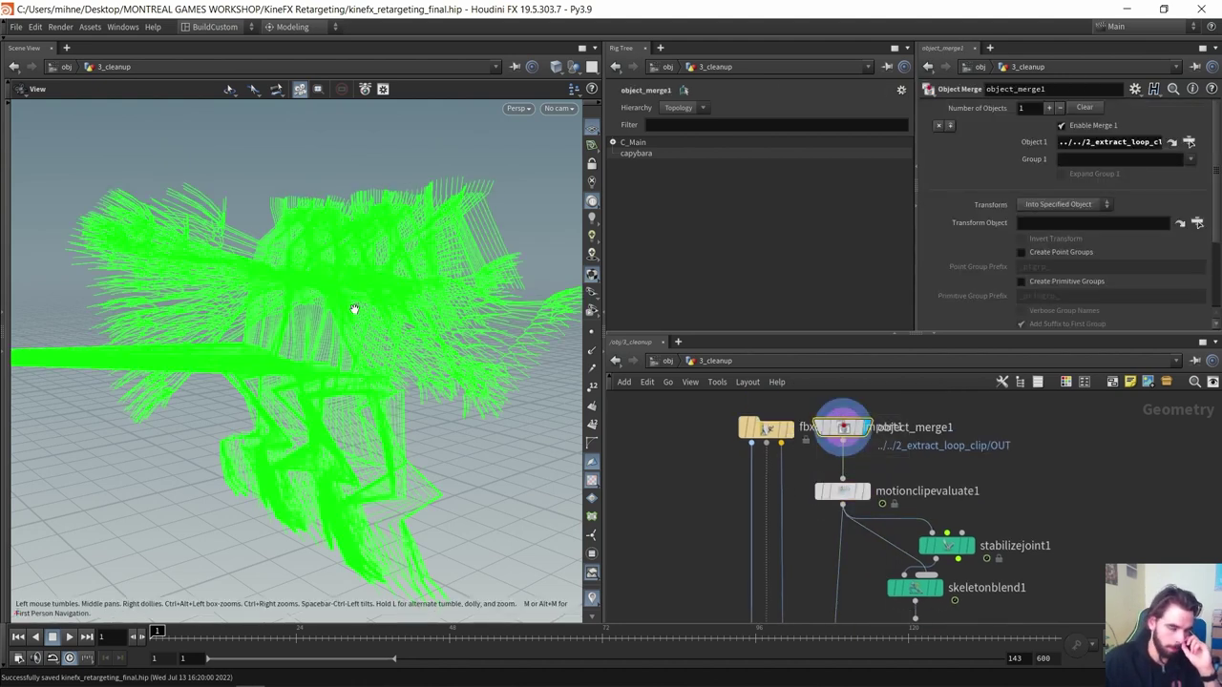
{"action": "left_click", "coordinate": [858, 492]}
{"action": "left_click", "coordinate": [848, 492]}
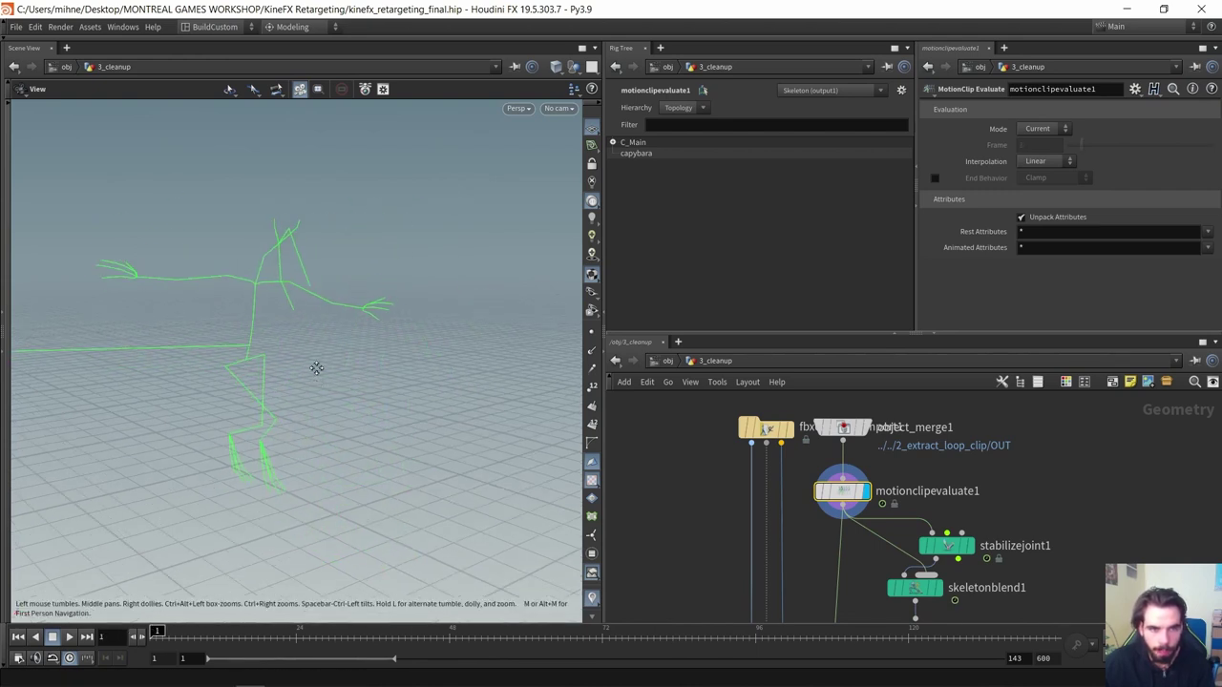
Examine the cleanup network's chain from stabilizejoint1 through rigpose1 and rigattribvop1 down to the output
{"action": "scroll", "coordinate": [1004, 460], "scroll_direction": "down", "scroll_amount": 3}
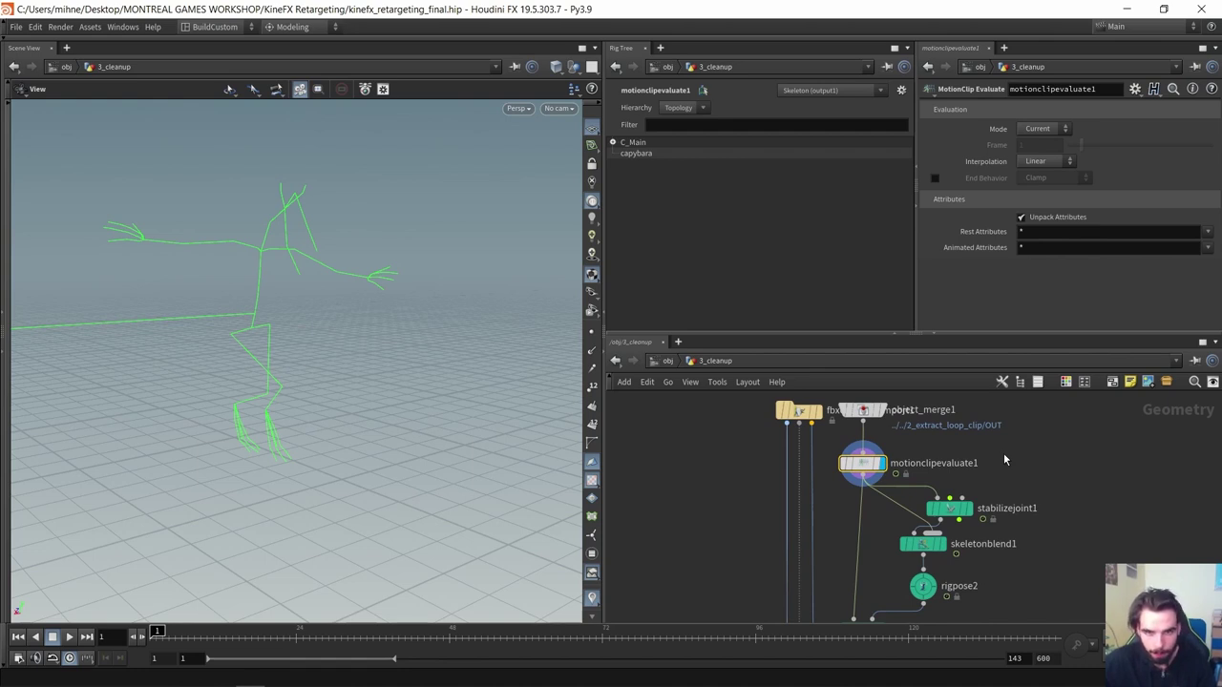
{"action": "scroll", "coordinate": [1008, 462], "scroll_direction": "down", "scroll_amount": 1}
{"action": "middle_click_drag", "start_coordinate": [1019, 502], "coordinate": [1004, 461]}
{"action": "middle_click_drag", "start_coordinate": [935, 607], "coordinate": [919, 560]}
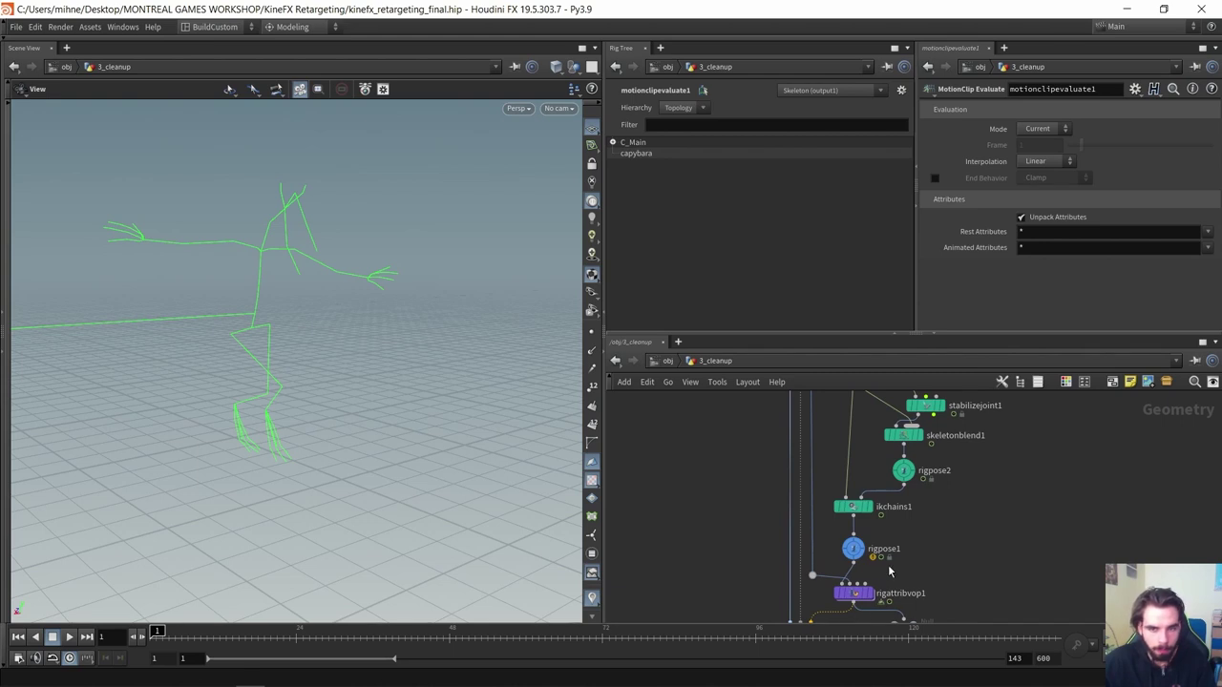
{"action": "left_click", "coordinate": [852, 549]}
{"action": "left_click", "coordinate": [852, 592]}
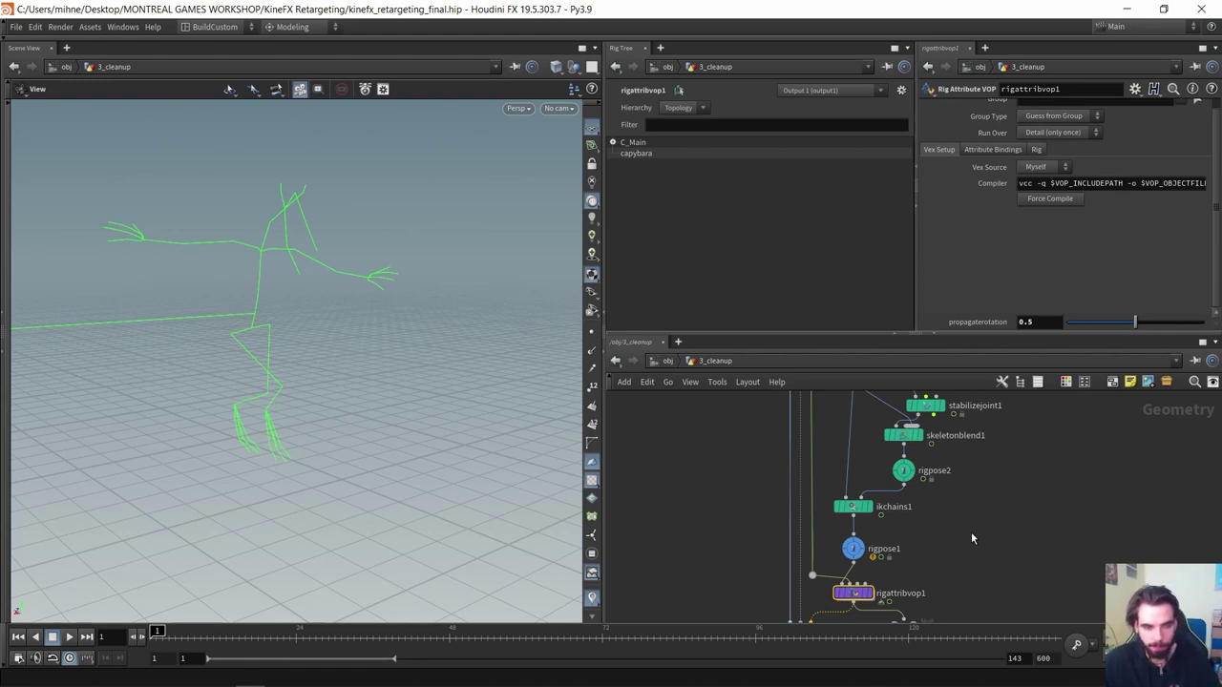
{"action": "scroll", "coordinate": [933, 496], "scroll_direction": "down", "scroll_amount": 3}
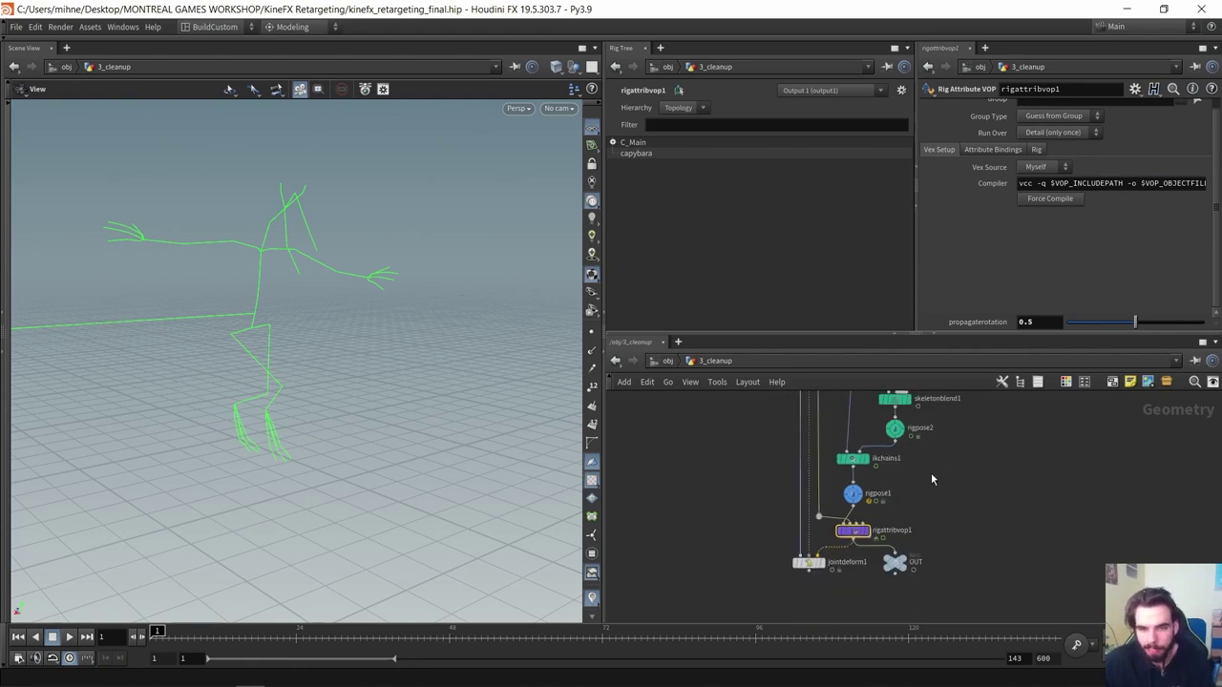
{"action": "middle_click_drag", "start_coordinate": [924, 497], "coordinate": [915, 579]}
{"action": "scroll", "coordinate": [845, 455], "scroll_direction": "up", "scroll_amount": 4}
{"action": "middle_click_drag", "start_coordinate": [906, 471], "coordinate": [876, 477]}
Display stabilizejoint1 and inspect its stabilized foot joints with the interactive Stabilize Joint tool
{"action": "left_click", "coordinate": [925, 524]}
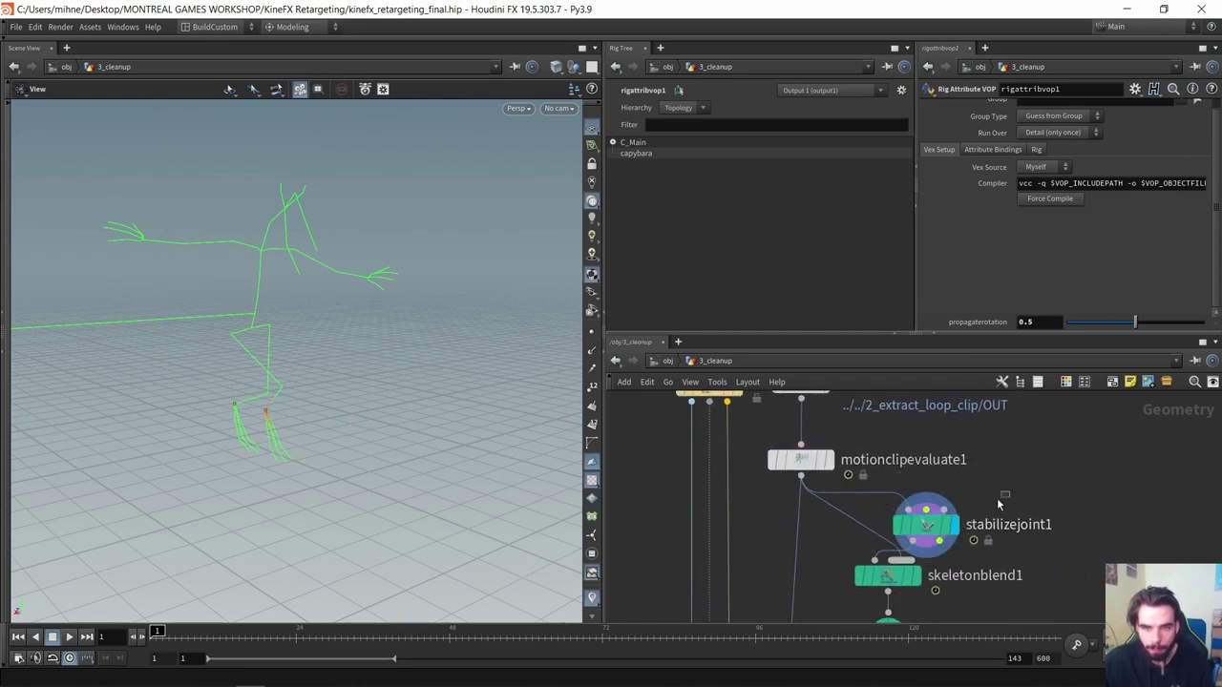
{"action": "key", "text": "Return"}
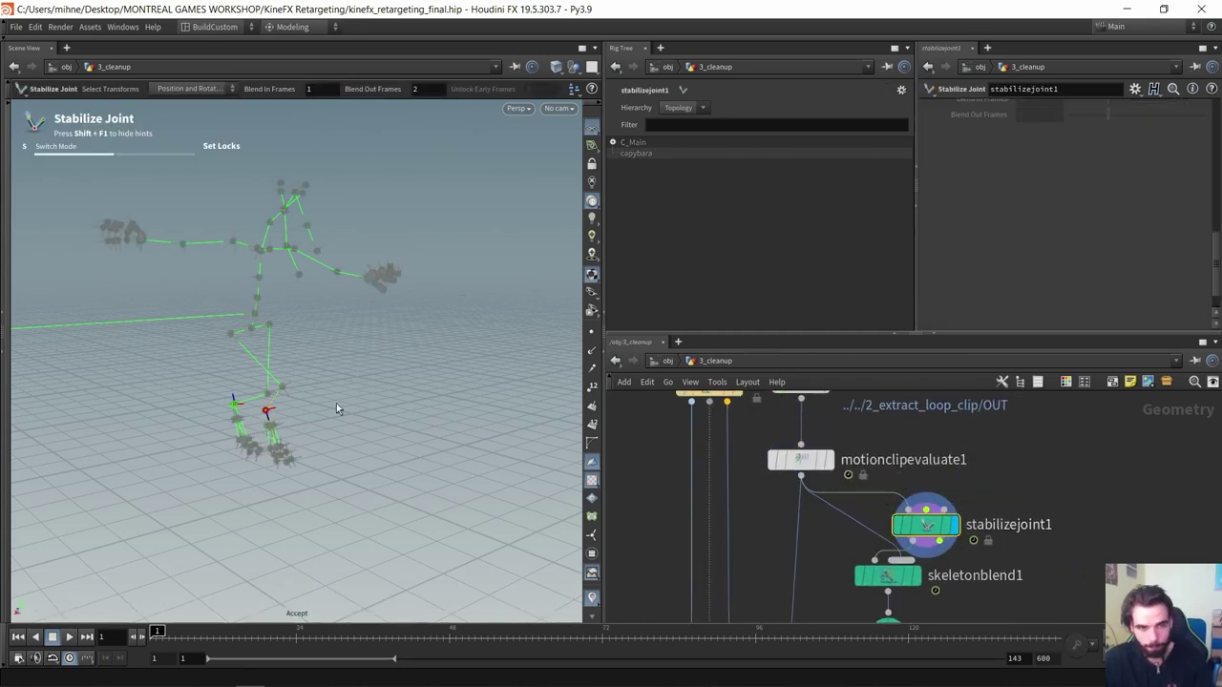
{"action": "left_click_drag", "start_coordinate": [355, 381], "coordinate": [267, 389], "text": "alt"}
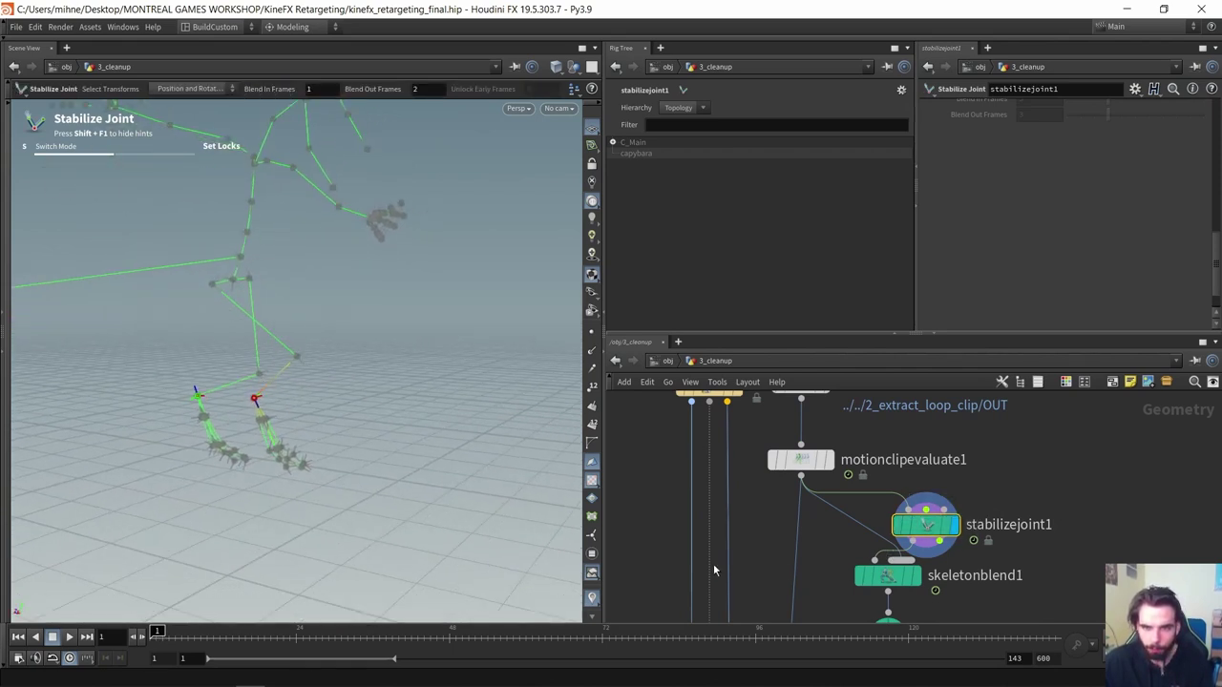
{"action": "left_click_drag", "start_coordinate": [278, 347], "coordinate": [294, 389], "text": "alt"}
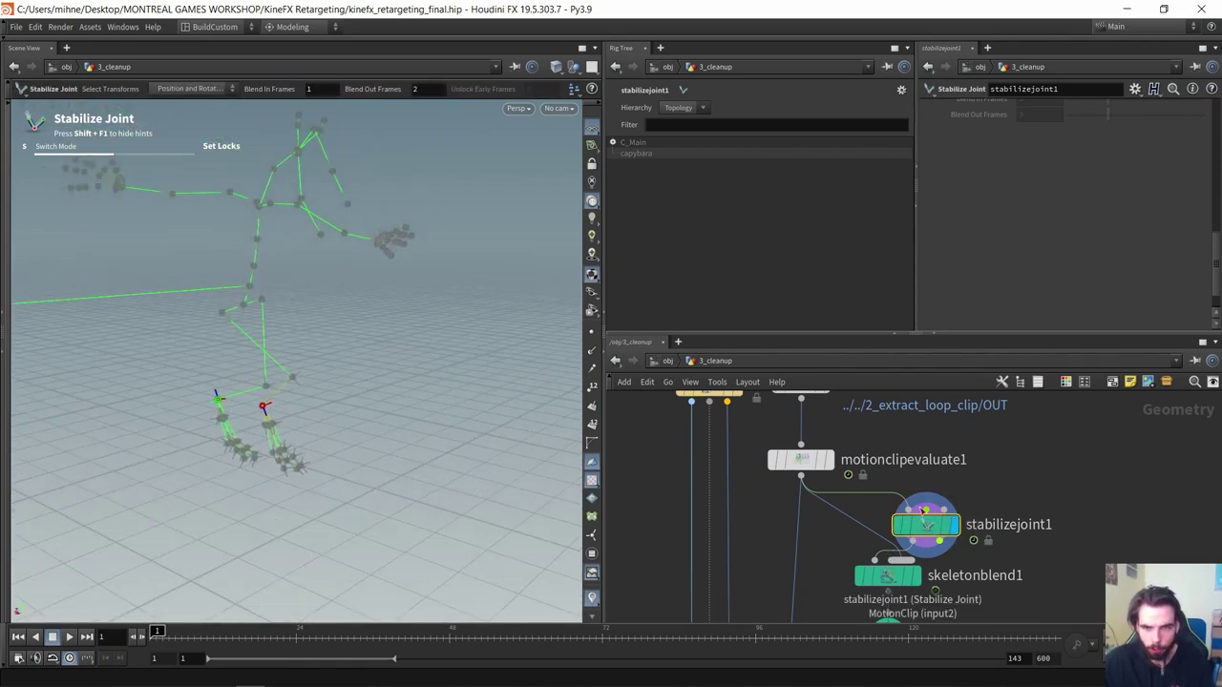
{"action": "left_click", "coordinate": [926, 528]}
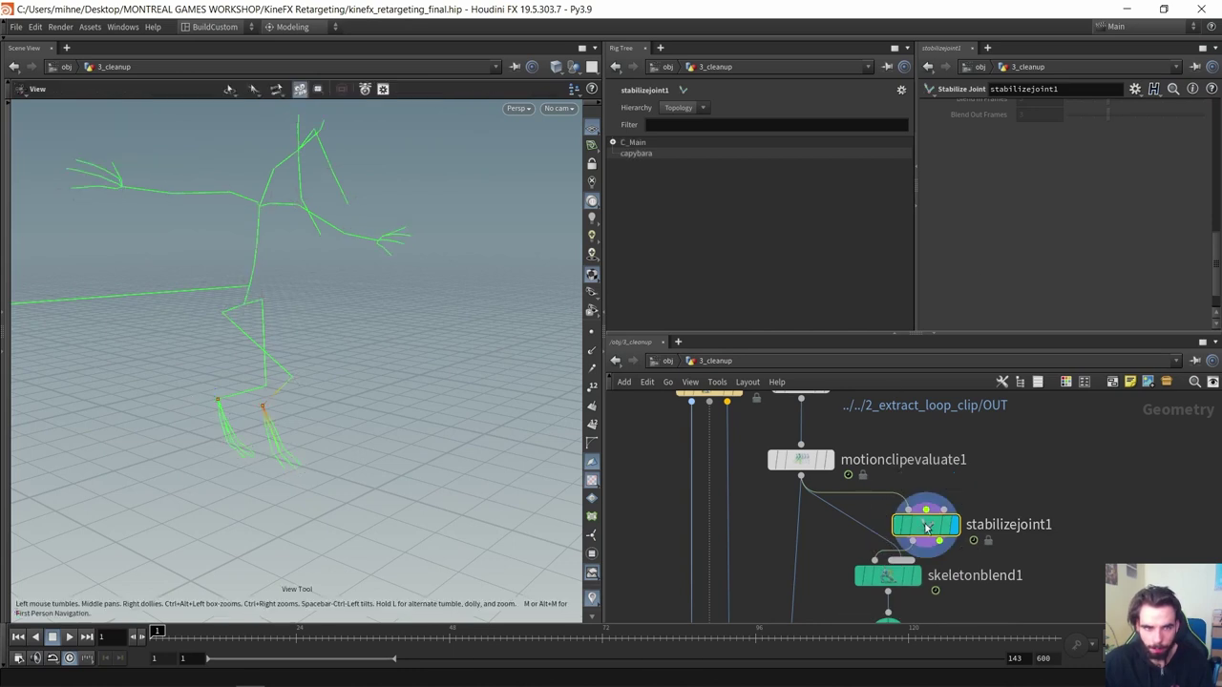
Add a second Stabilize Joint node, feed its skeleton input from motionclipevaluate1 and save the scene
{"action": "key", "text": "Tab"}
{"action": "type", "text": "stab"}
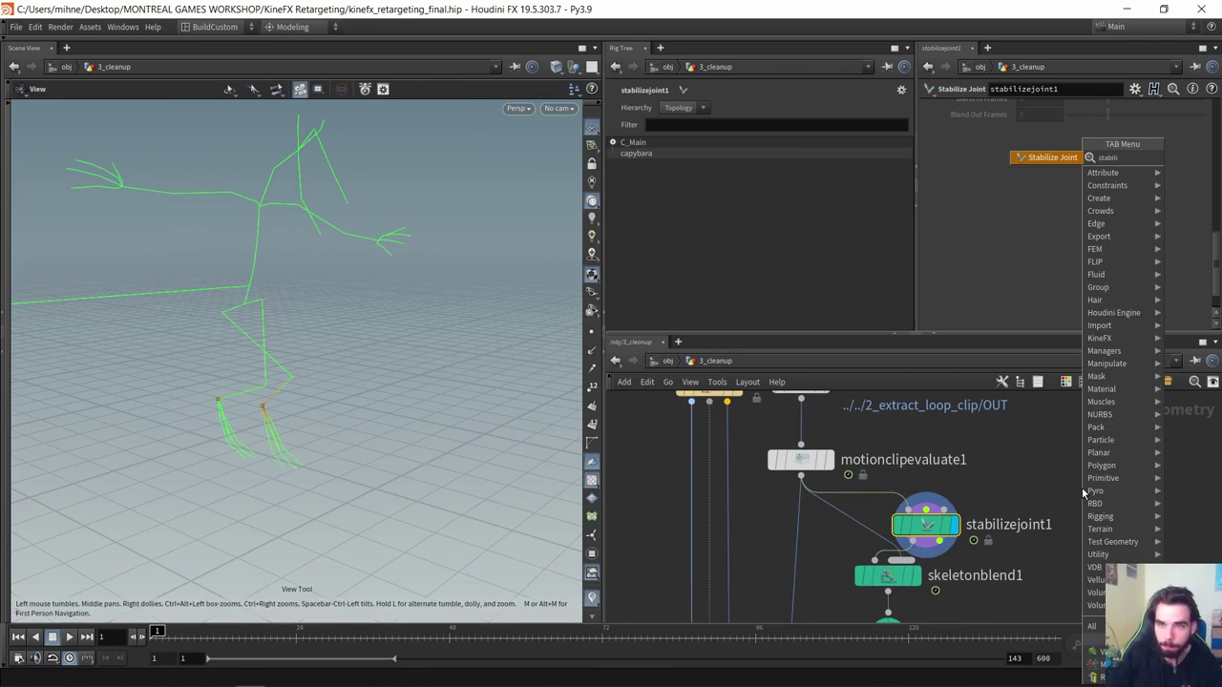
{"action": "key", "text": "Return"}
{"action": "left_click", "coordinate": [1083, 493]}
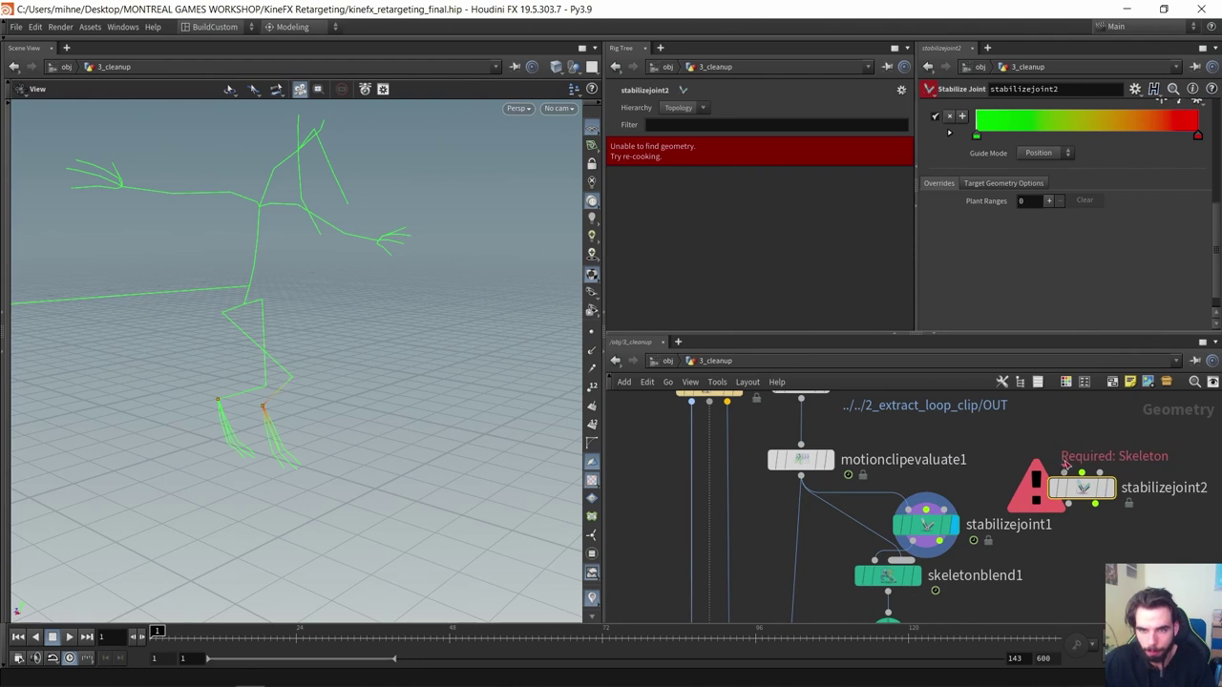
{"action": "left_click", "coordinate": [1064, 471]}
{"action": "left_click", "coordinate": [860, 474]}
{"action": "middle_click_drag", "start_coordinate": [1033, 430], "coordinate": [990, 440]}
{"action": "key", "text": "ctrl+s"}
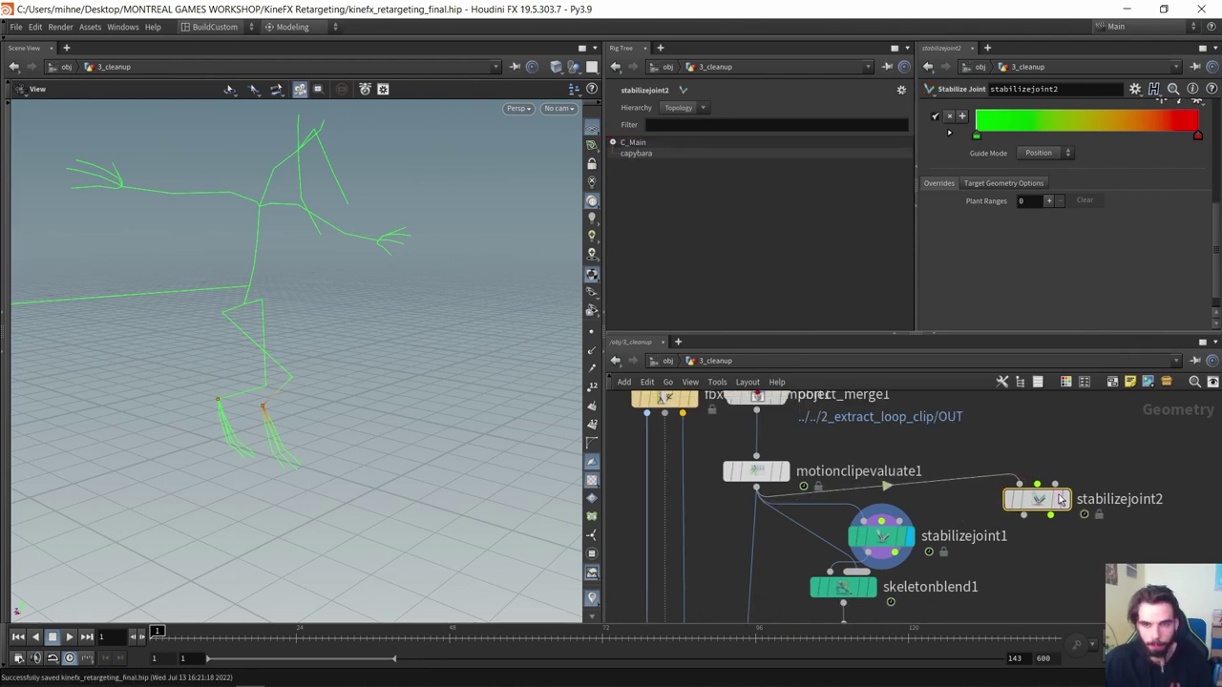
Display stabilizejoint2 and interactively set its joint group to L_Foot and R_Foot
{"action": "left_click", "coordinate": [1067, 503]}
{"action": "key", "text": "Return"}
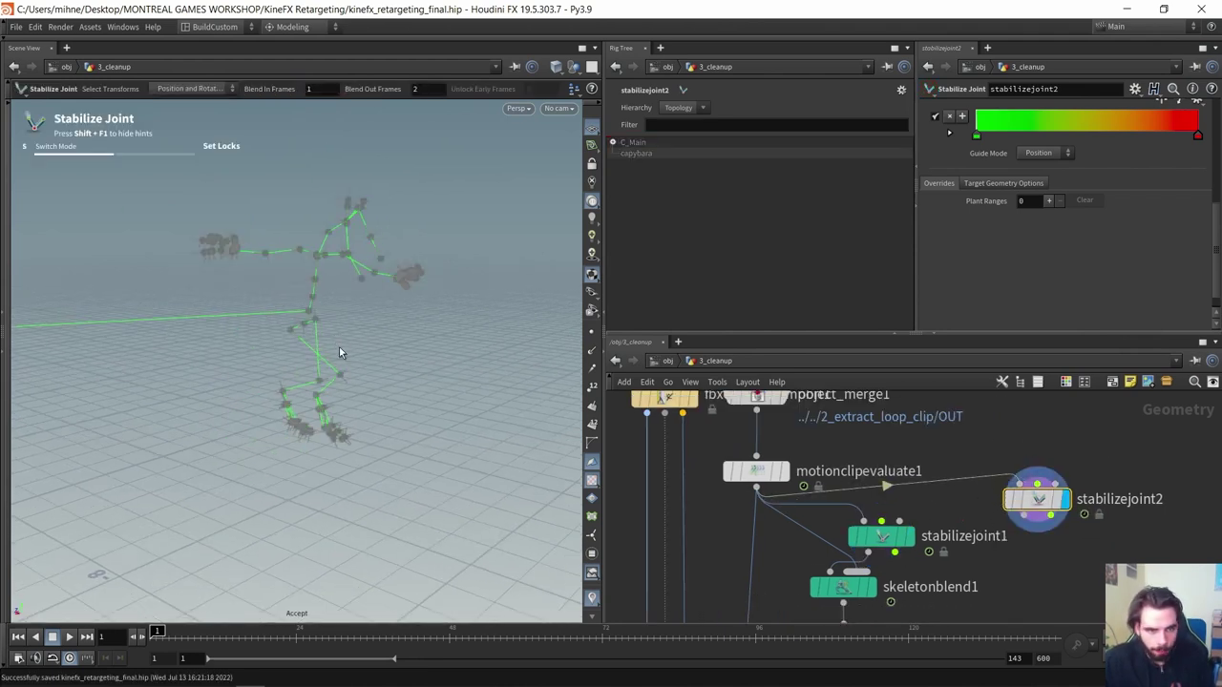
{"action": "right_click_drag", "start_coordinate": [339, 351], "coordinate": [369, 346], "text": "alt"}
{"action": "left_click_drag", "start_coordinate": [368, 347], "coordinate": [334, 345], "text": "alt"}
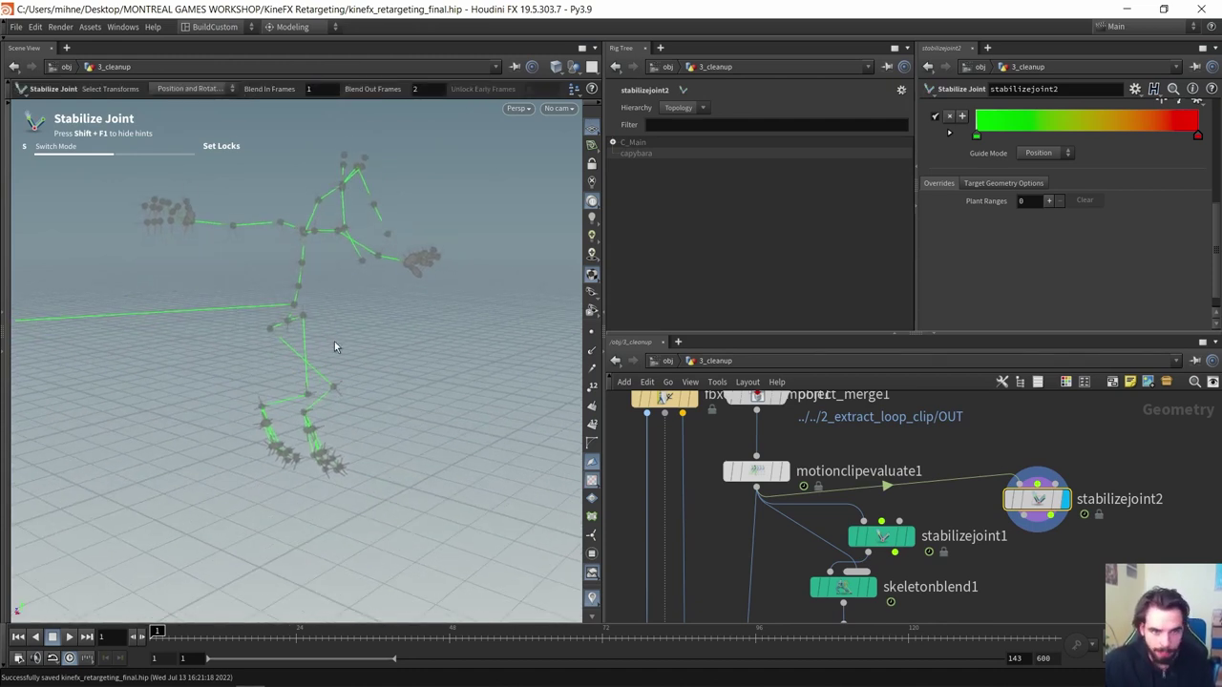
{"action": "key", "text": "s"}
{"action": "left_click", "coordinate": [262, 408]}
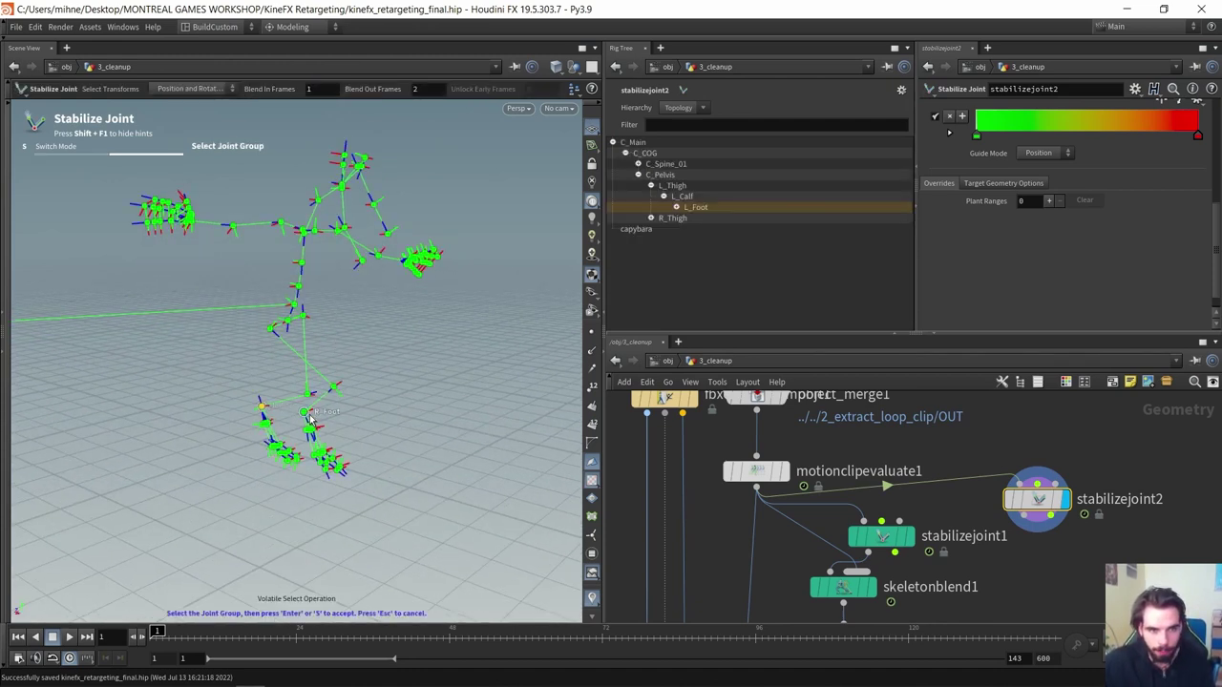
{"action": "left_click", "coordinate": [304, 413], "text": "shift"}
{"action": "key", "text": "Return"}
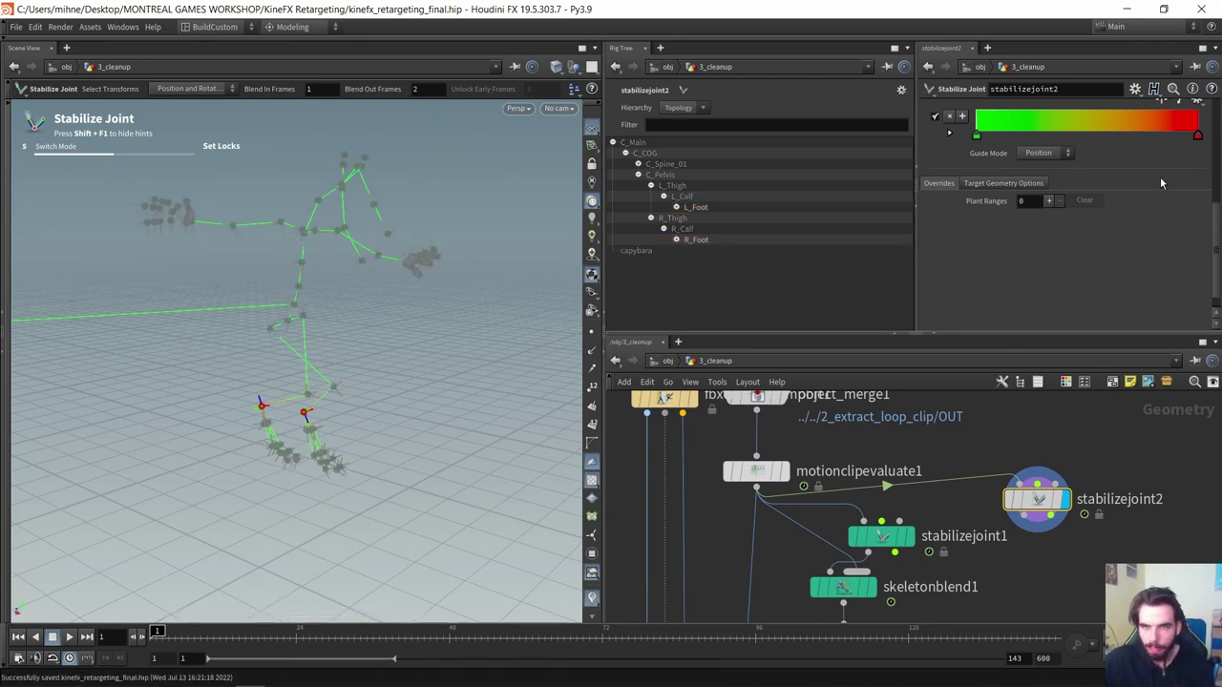
{"action": "scroll", "coordinate": [1117, 238], "scroll_direction": "up", "scroll_amount": 5}
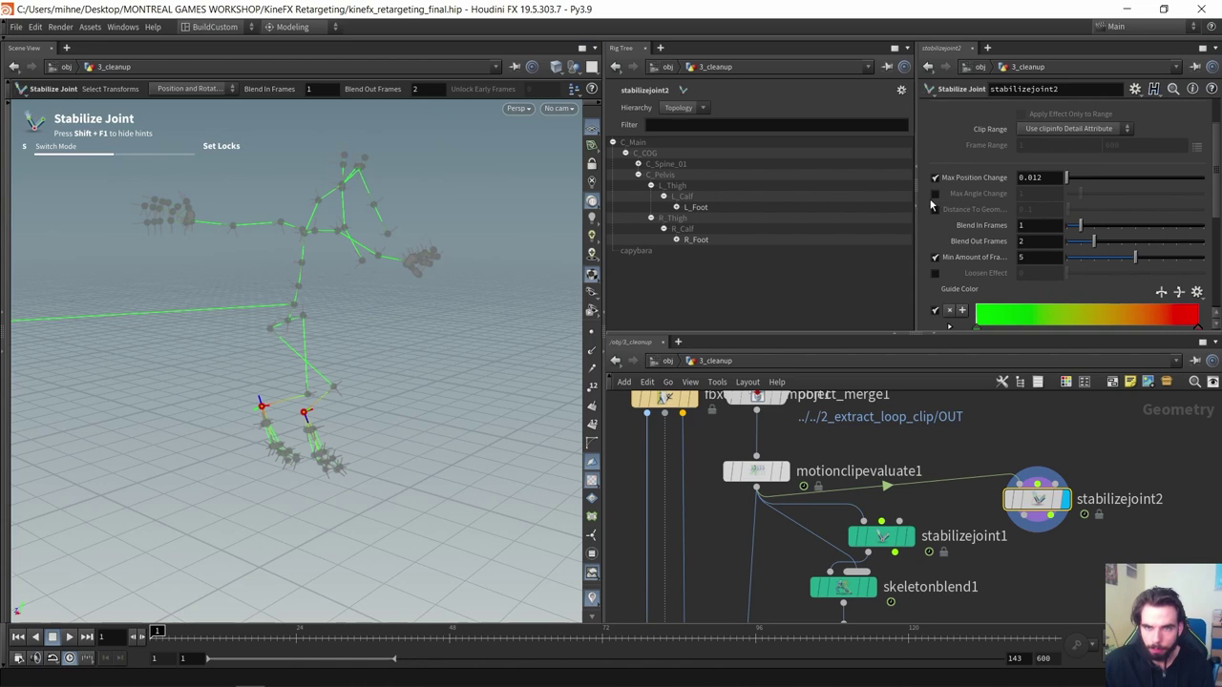
Disable the Max Position Change limit on stabilizejoint2 and bring the animation to frame 1
{"action": "left_click", "coordinate": [935, 177]}
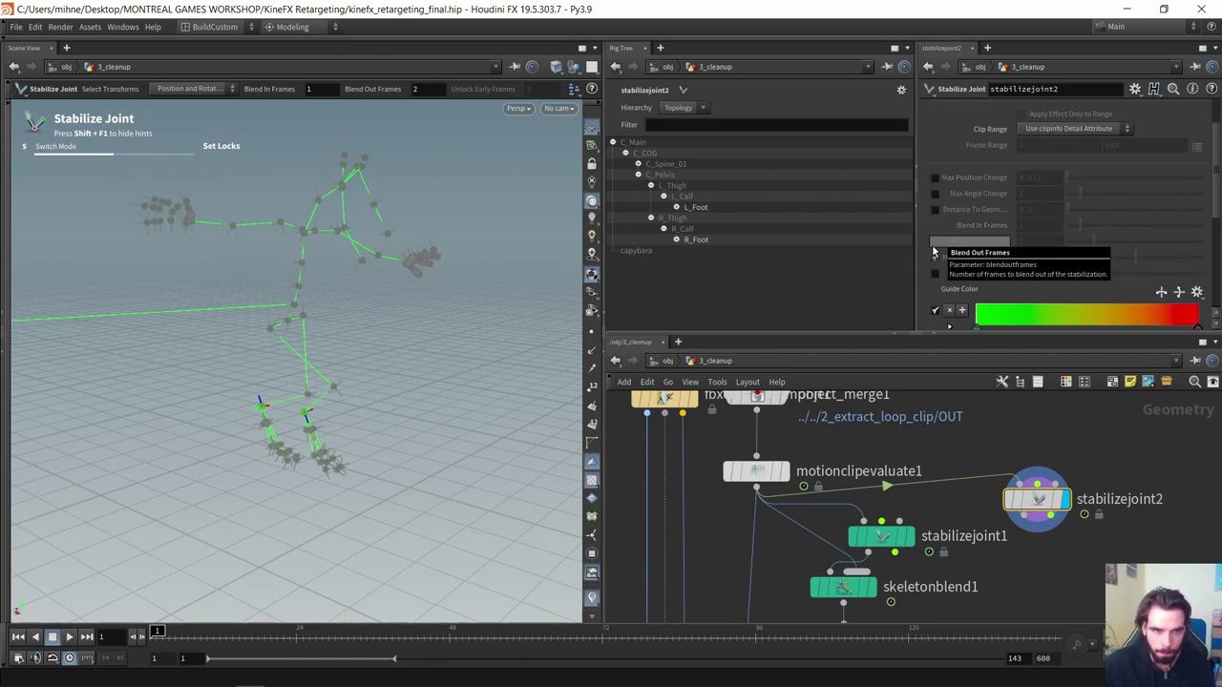
{"action": "left_click_drag", "start_coordinate": [378, 308], "coordinate": [346, 335], "text": "alt"}
{"action": "mouse_move", "coordinate": [164, 631]}
{"action": "left_mouse_down"}
{"action": "mouse_move", "coordinate": [494, 630]}
{"action": "mouse_move", "coordinate": [129, 627]}
{"action": "mouse_move", "coordinate": [763, 632]}
{"action": "mouse_move", "coordinate": [143, 630]}
{"action": "left_mouse_up"}
{"action": "left_click_drag", "start_coordinate": [296, 300], "coordinate": [321, 385], "text": "alt"}
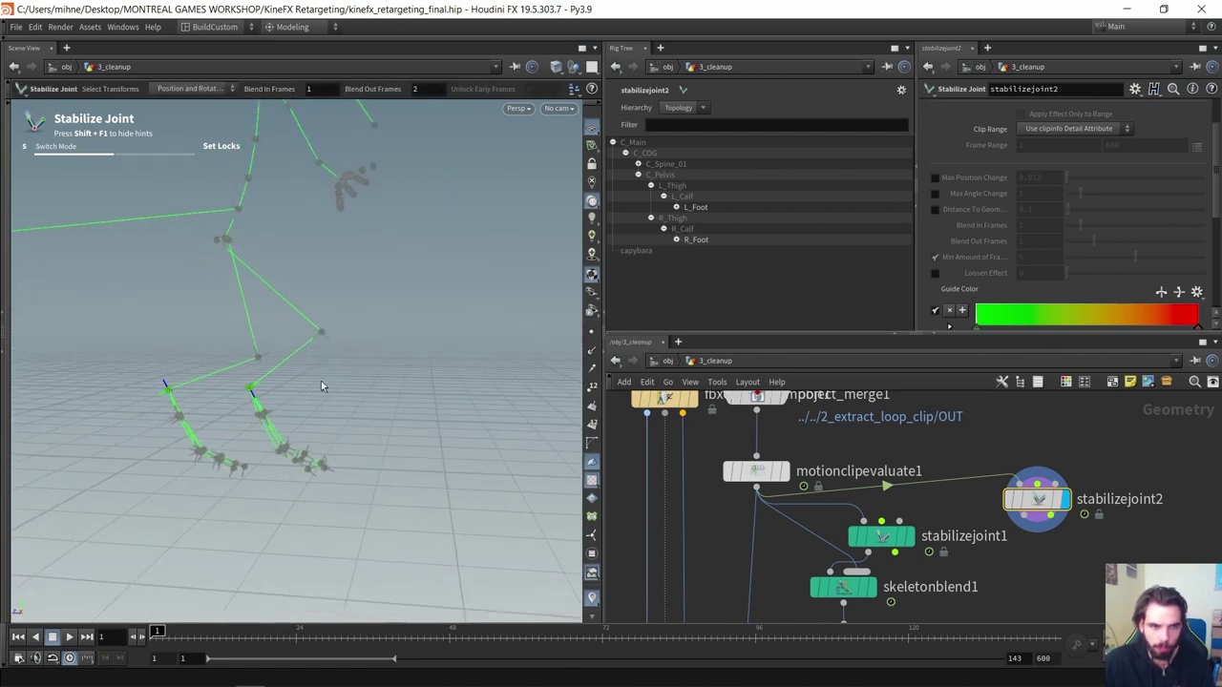
Start a manual lock on the R_Foot joint at frame 1 and advance the animation to frame 17
{"action": "left_click", "coordinate": [246, 389]}
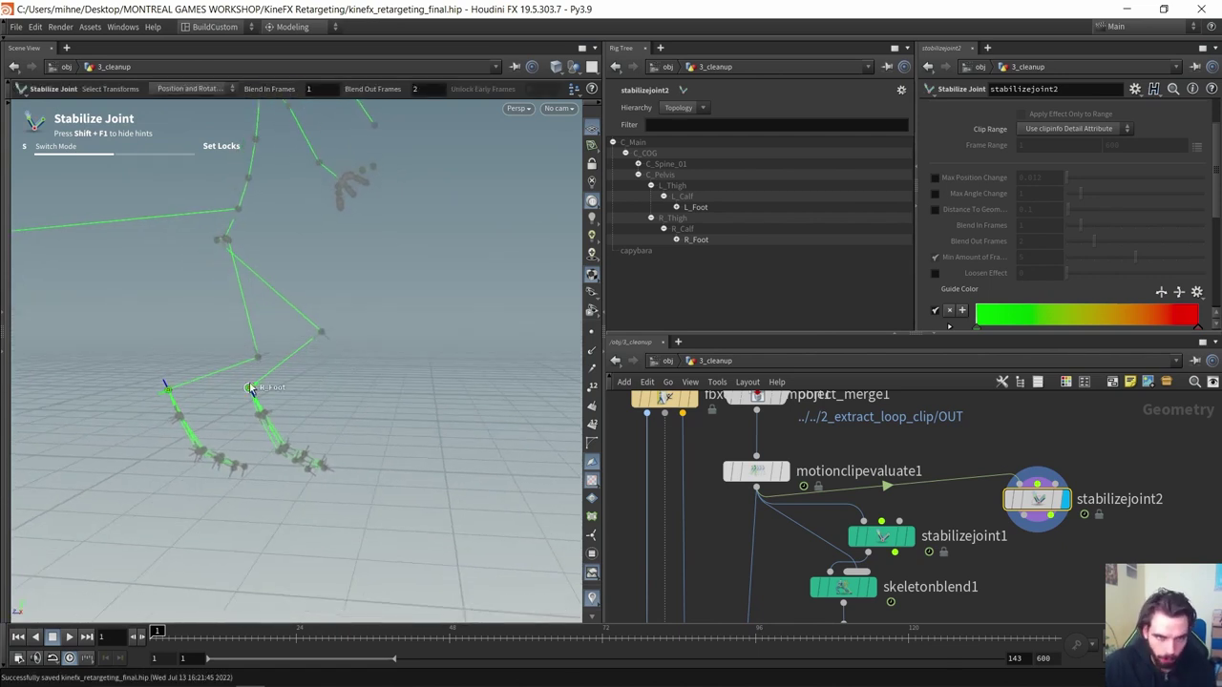
{"action": "right_click", "coordinate": [408, 392]}
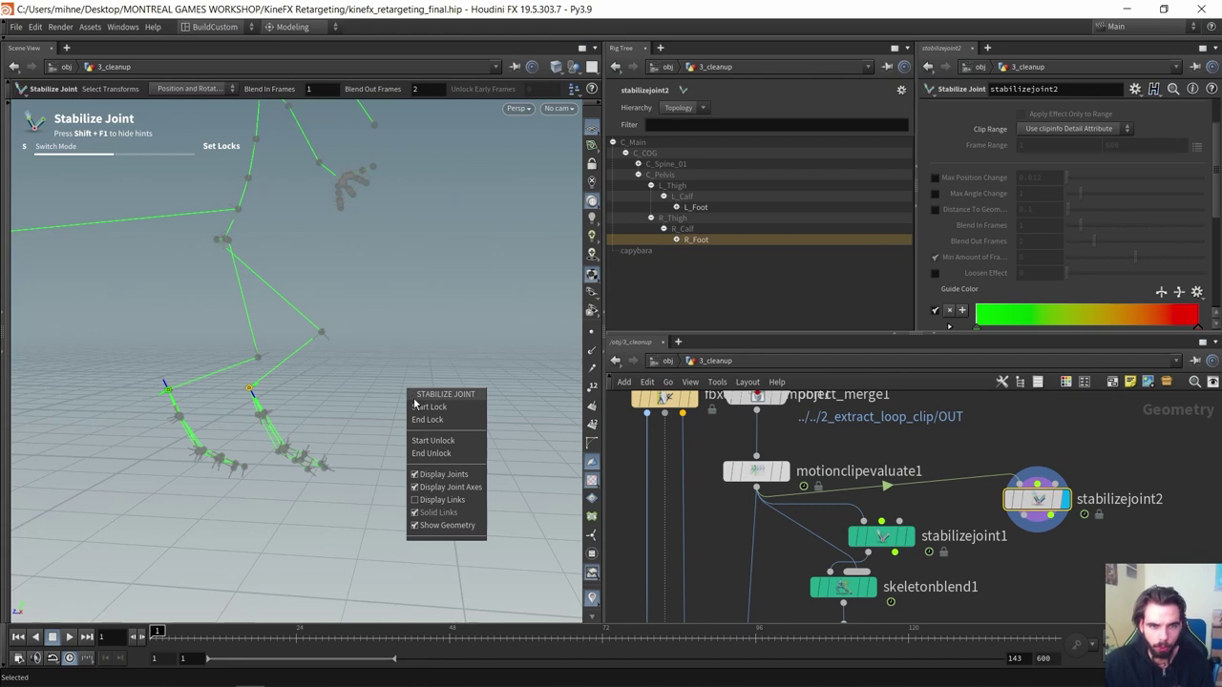
{"action": "left_click", "coordinate": [426, 406]}
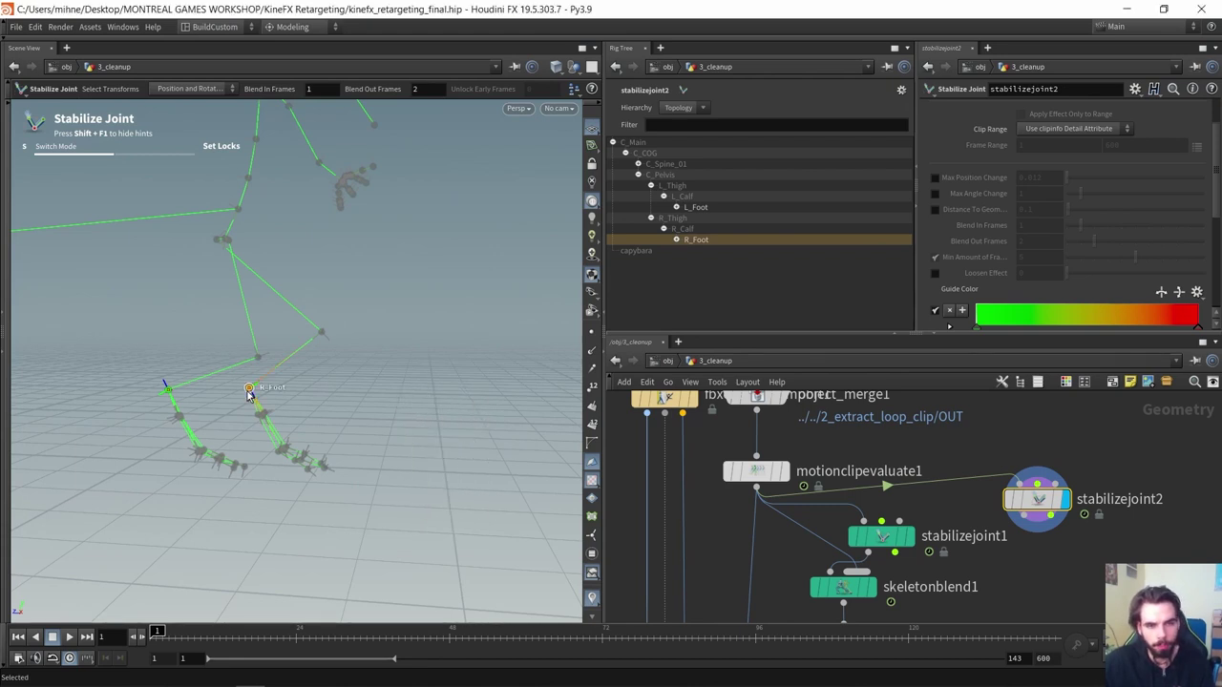
{"action": "left_click", "coordinate": [284, 406]}
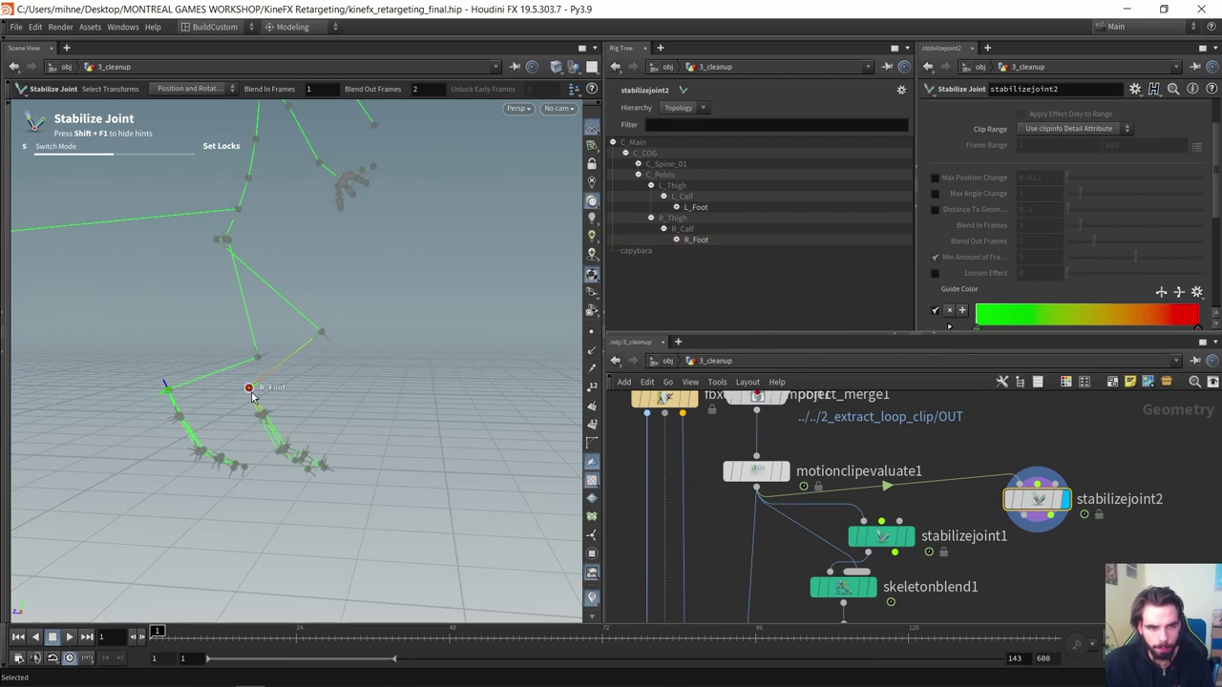
{"action": "left_click_drag", "start_coordinate": [344, 403], "coordinate": [297, 445], "text": "alt"}
{"action": "left_click_drag", "start_coordinate": [159, 632], "coordinate": [251, 631]}
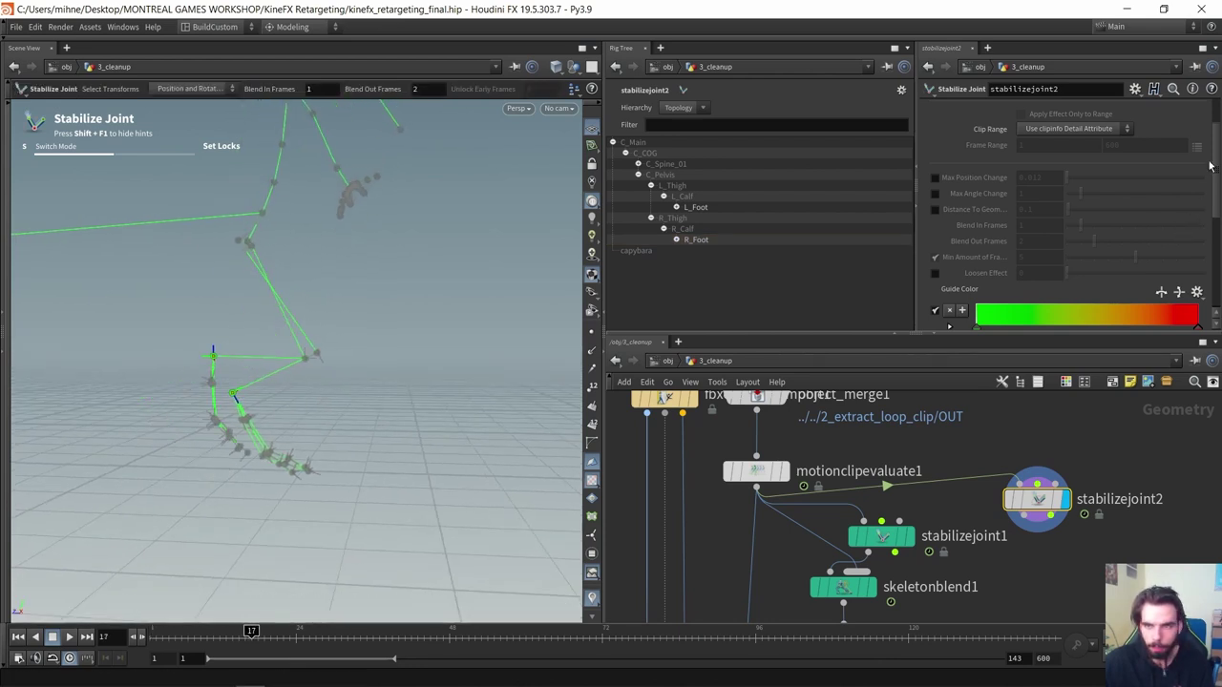
End the R_Foot plant range of stabilizejoint2 at frame 27
{"action": "scroll", "coordinate": [1209, 166], "scroll_direction": "down", "scroll_amount": 5}
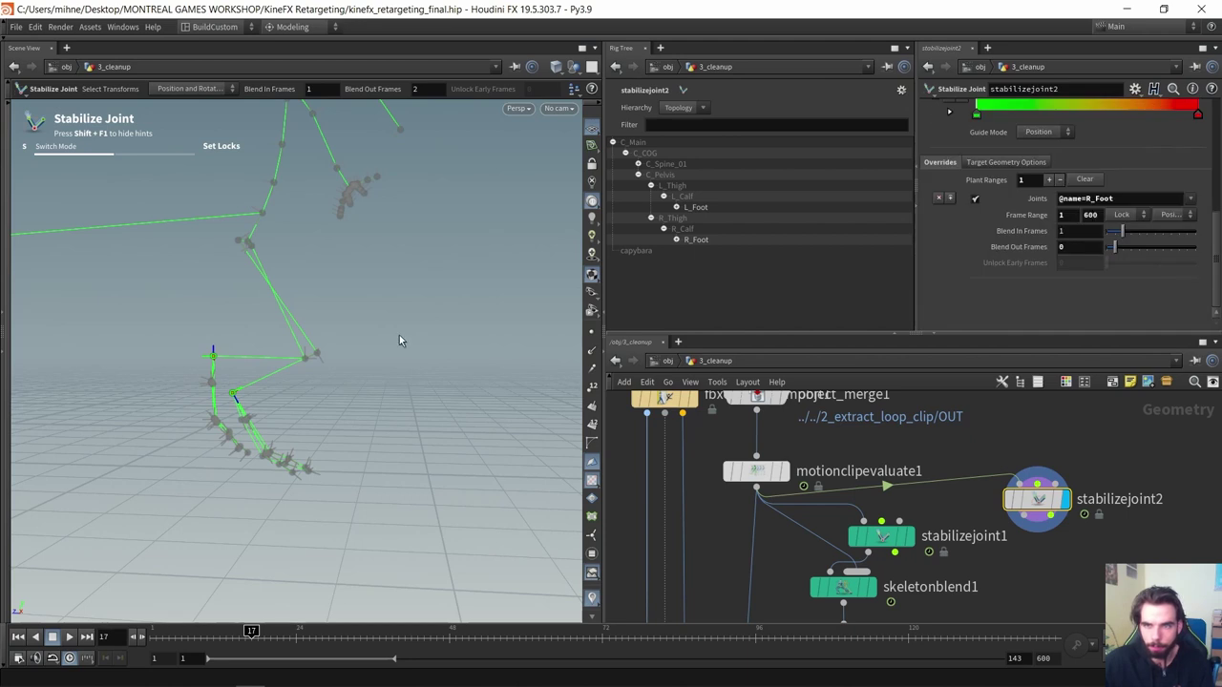
{"action": "left_click_drag", "start_coordinate": [252, 632], "coordinate": [315, 636]}
{"action": "right_click", "coordinate": [443, 342]}
{"action": "left_click", "coordinate": [462, 371]}
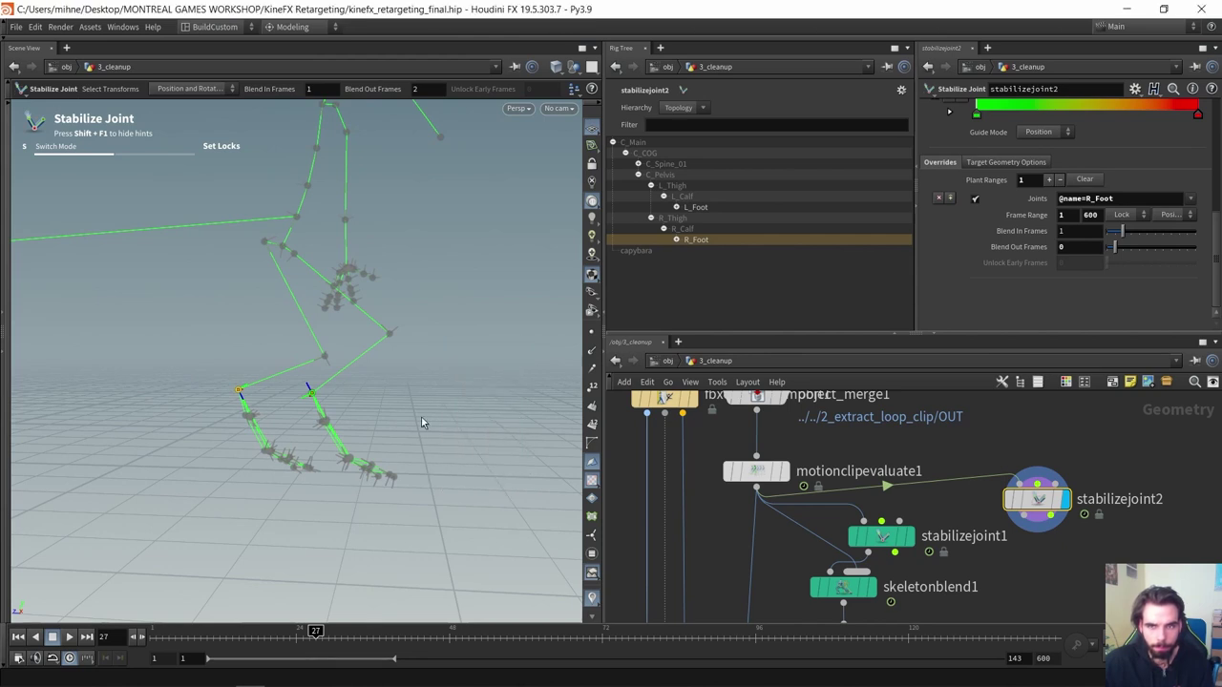
Examine the R_Foot lock of stabilizejoint2 inside and beyond its frame range, and check the Update Children Transforms option
{"action": "left_click_drag", "start_coordinate": [312, 636], "coordinate": [253, 632]}
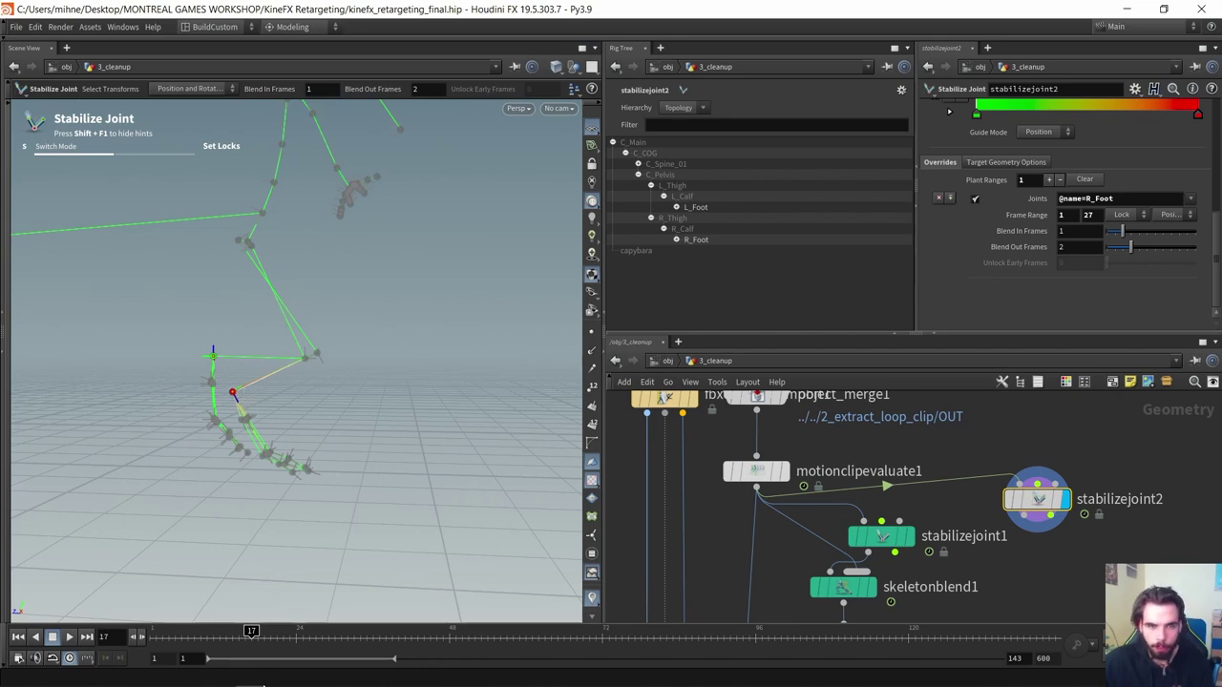
{"action": "left_click_drag", "start_coordinate": [253, 632], "coordinate": [226, 631]}
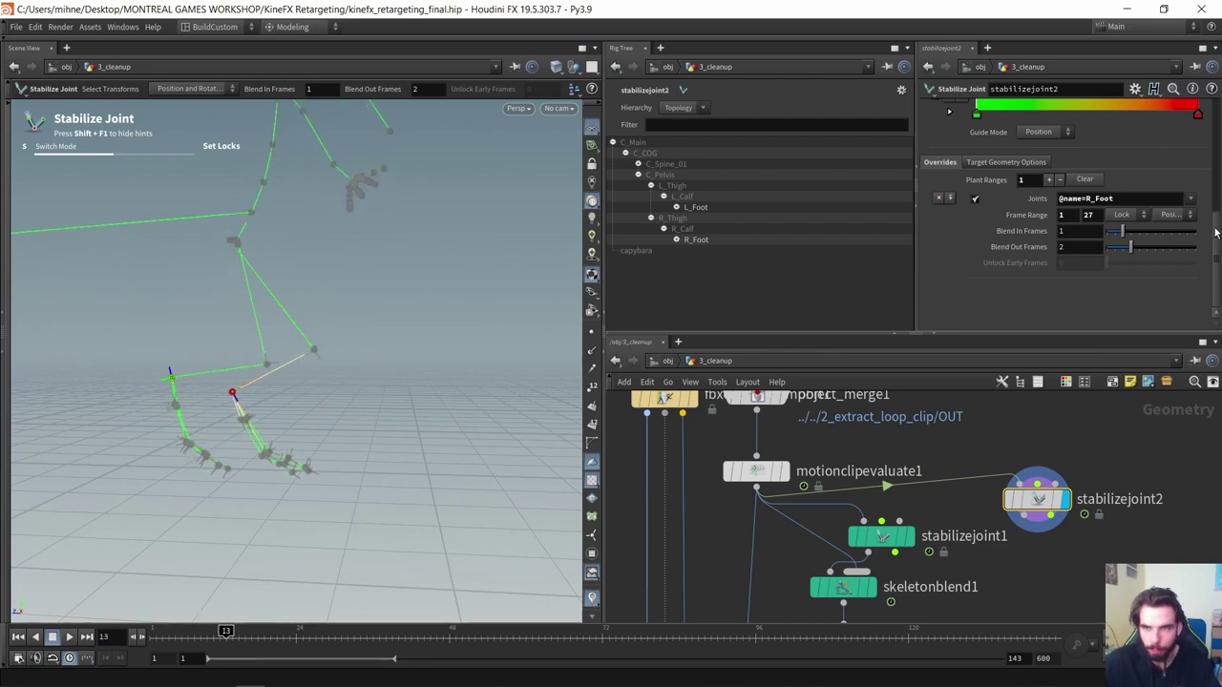
{"action": "left_click_drag", "start_coordinate": [1214, 232], "coordinate": [1215, 115]}
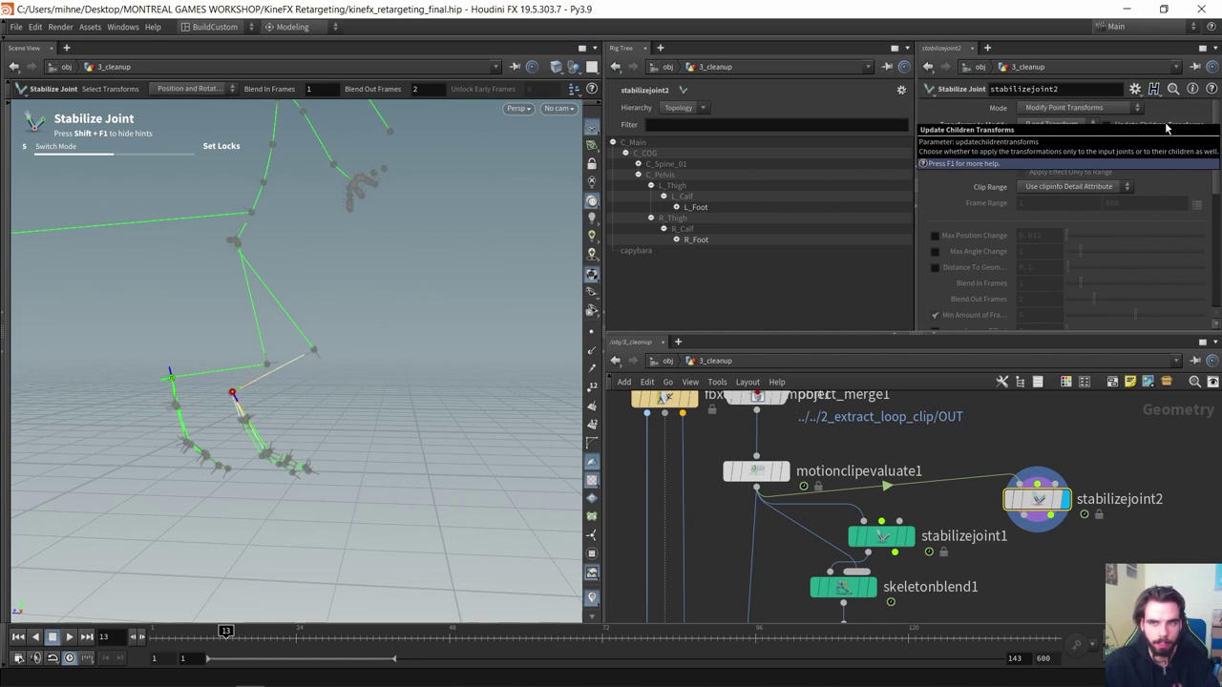
{"action": "left_click", "coordinate": [1164, 125]}
{"action": "left_click_drag", "start_coordinate": [1215, 166], "coordinate": [1215, 282]}
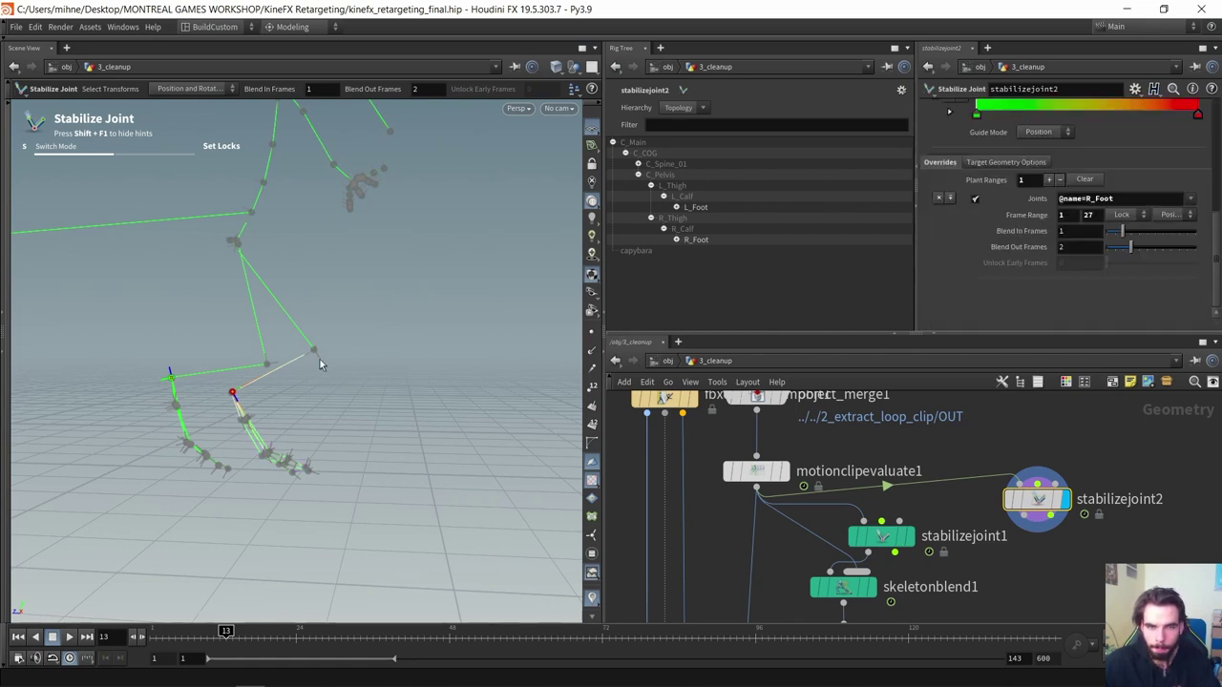
{"action": "mouse_move", "coordinate": [219, 644]}
{"action": "left_mouse_down"}
{"action": "mouse_move", "coordinate": [181, 644]}
{"action": "mouse_move", "coordinate": [337, 638]}
{"action": "left_mouse_up"}
{"action": "left_click_drag", "start_coordinate": [276, 461], "coordinate": [250, 458], "text": "alt"}
{"action": "left_click_drag", "start_coordinate": [254, 407], "coordinate": [242, 408], "text": "alt"}
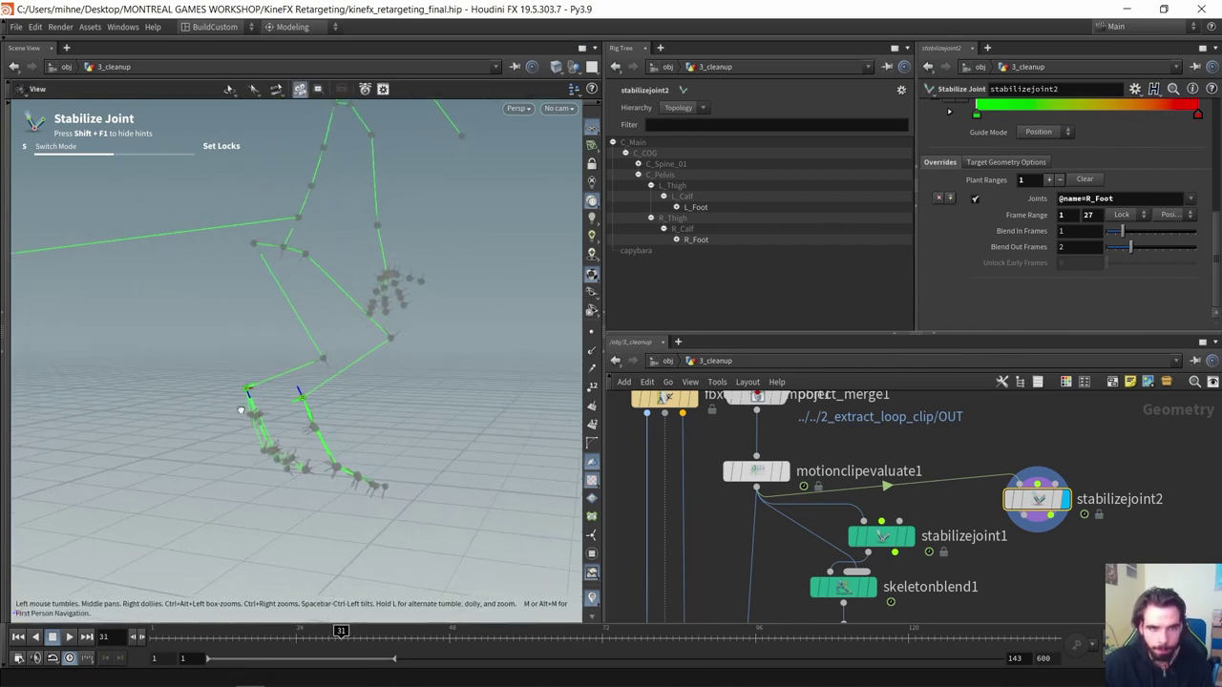
{"action": "left_click_drag", "start_coordinate": [342, 635], "coordinate": [373, 635]}
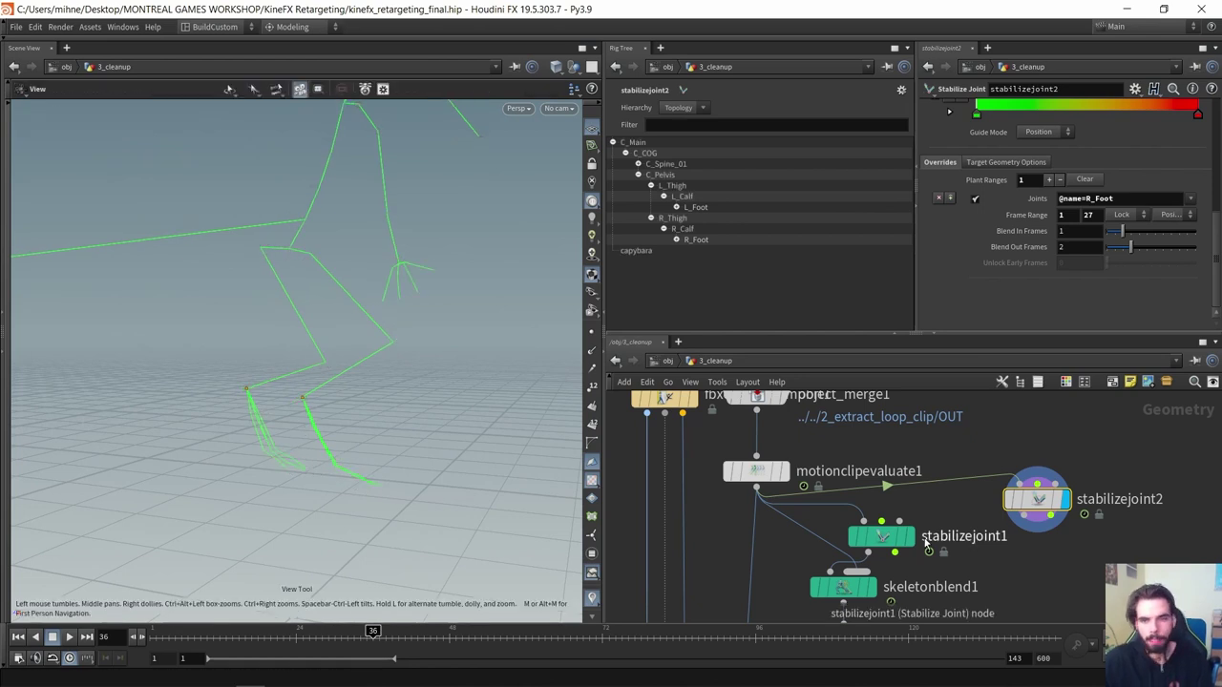
Display the stabilizejoint1 node and examine its foot locks up close at frame 9
{"action": "left_click", "coordinate": [882, 539]}
{"action": "left_click", "coordinate": [881, 540]}
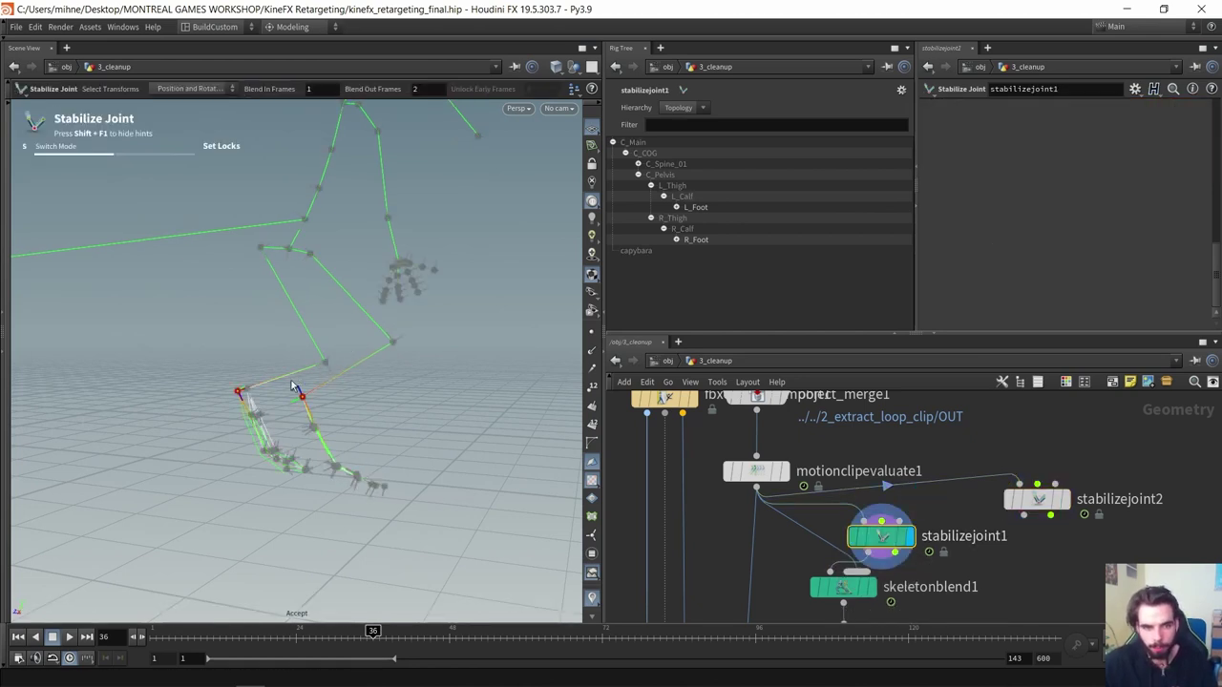
{"action": "left_click_drag", "start_coordinate": [293, 385], "coordinate": [314, 452], "text": "alt"}
{"action": "left_click_drag", "start_coordinate": [354, 633], "coordinate": [201, 631]}
{"action": "right_click_drag", "start_coordinate": [284, 441], "coordinate": [337, 398], "text": "alt"}
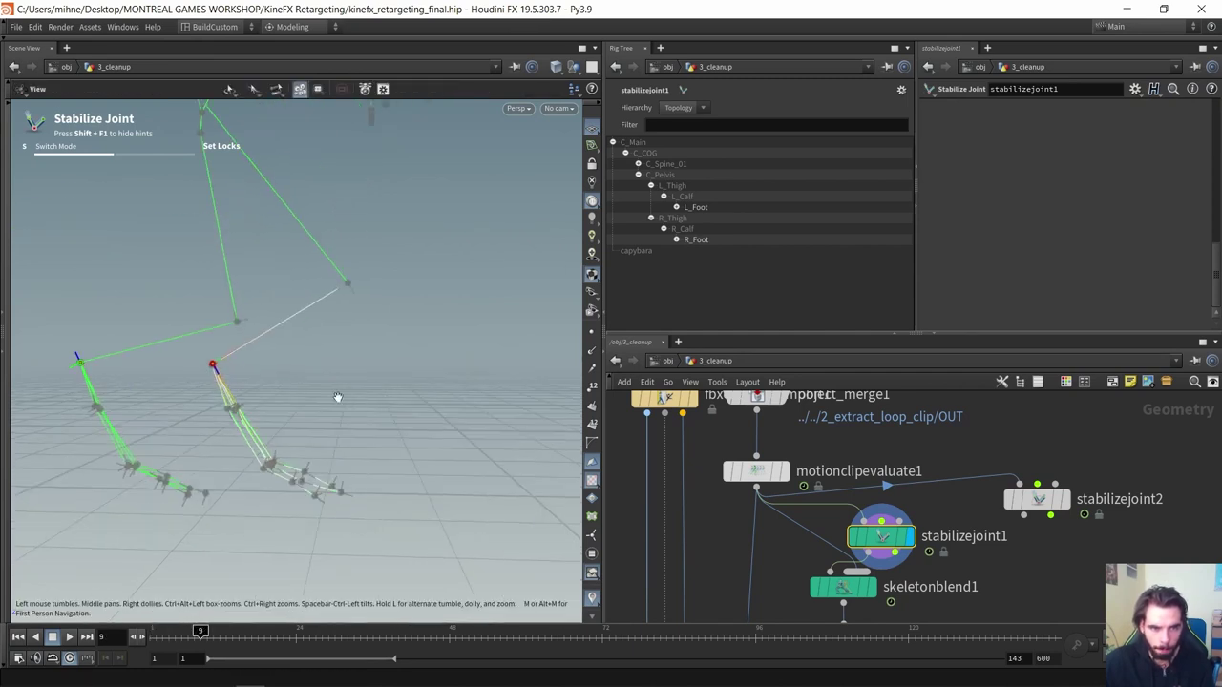
{"action": "left_click_drag", "start_coordinate": [338, 397], "coordinate": [274, 463], "text": "alt"}
{"action": "key", "text": "Return"}
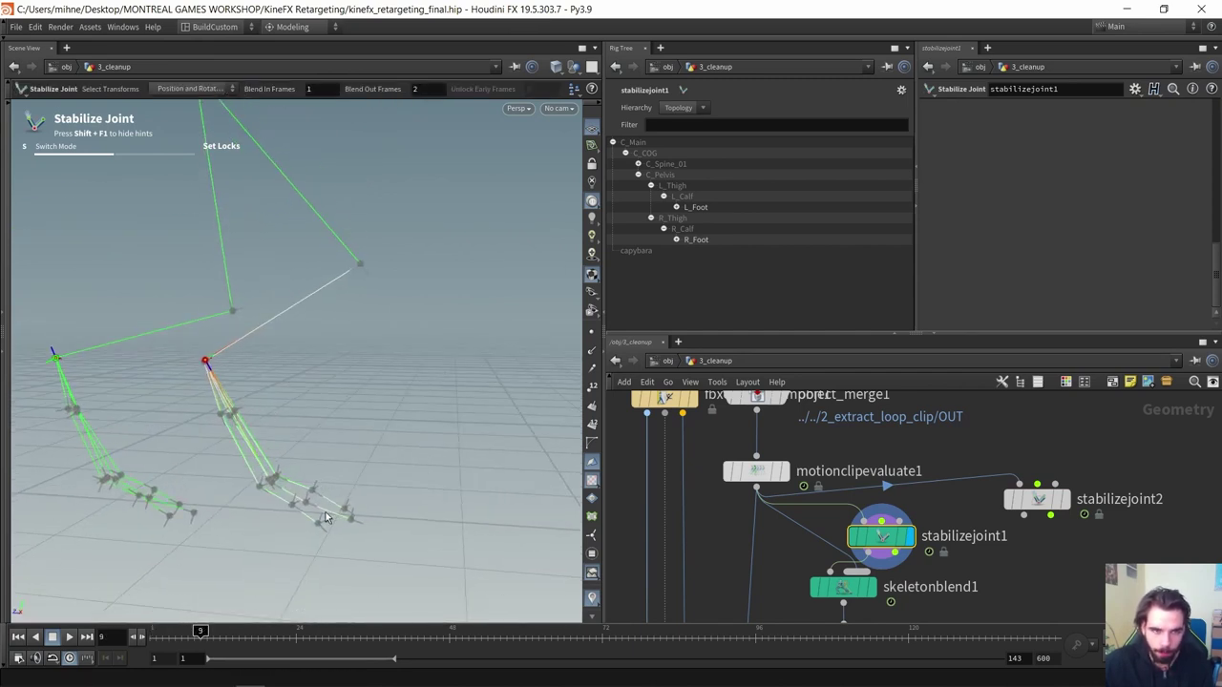
Compare the left and right foot stabilization of stabilizejoint1 at frames 30 and 25
{"action": "left_click_drag", "start_coordinate": [201, 634], "coordinate": [343, 545]}
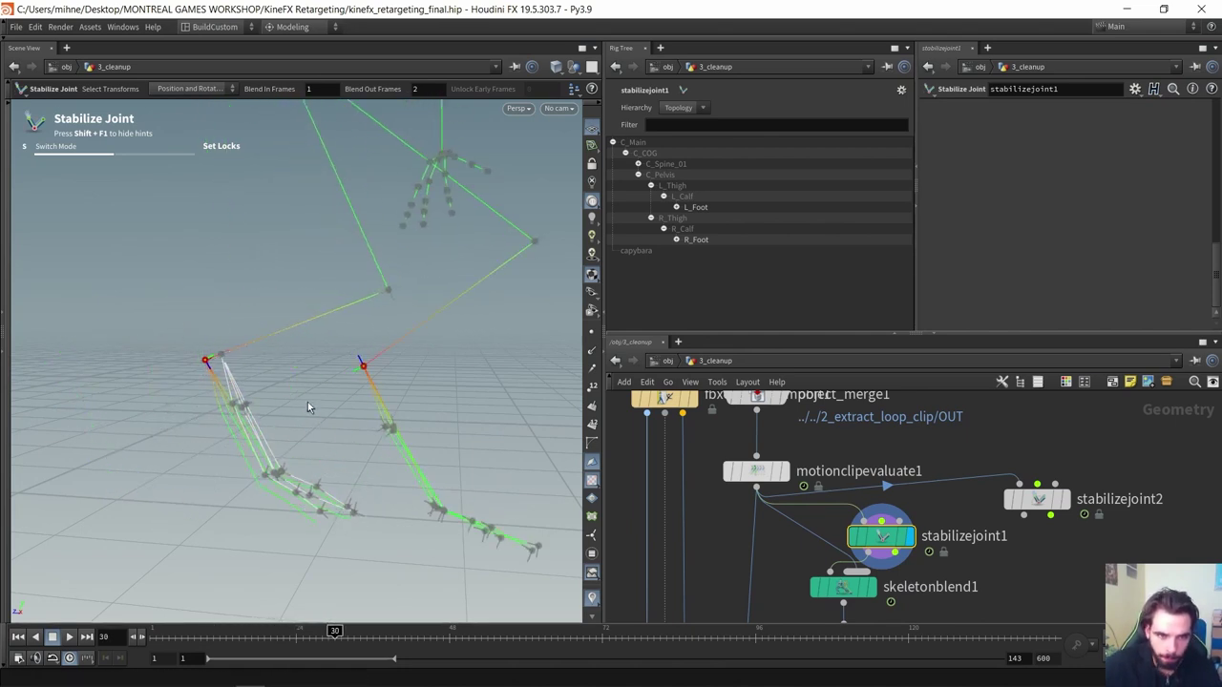
{"action": "left_click_drag", "start_coordinate": [232, 464], "coordinate": [345, 331]}
{"action": "key", "text": "Escape"}
{"action": "left_click_drag", "start_coordinate": [329, 636], "coordinate": [303, 637]}
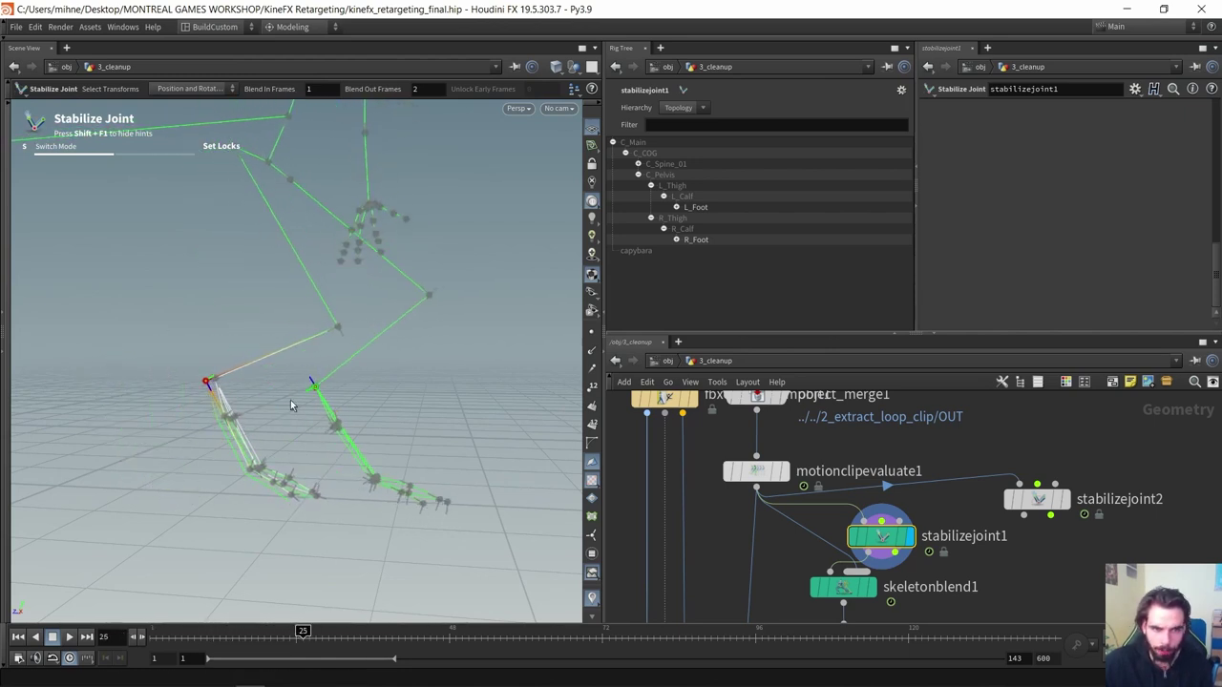
Scrub stabilizejoint1 through the rest of the walk animation to check the foot plants, ending at frame 1
{"action": "left_click_drag", "start_coordinate": [302, 631], "coordinate": [552, 618]}
{"action": "left_click_drag", "start_coordinate": [360, 406], "coordinate": [355, 429], "text": "alt"}
{"action": "right_click_drag", "start_coordinate": [355, 429], "coordinate": [352, 457], "text": "alt"}
{"action": "left_click_drag", "start_coordinate": [584, 639], "coordinate": [774, 635]}
{"action": "left_click_drag", "start_coordinate": [411, 432], "coordinate": [334, 426], "text": "alt"}
{"action": "right_click_drag", "start_coordinate": [334, 425], "coordinate": [311, 433], "text": "alt"}
{"action": "middle_click_drag", "start_coordinate": [311, 433], "coordinate": [270, 432], "text": "alt"}
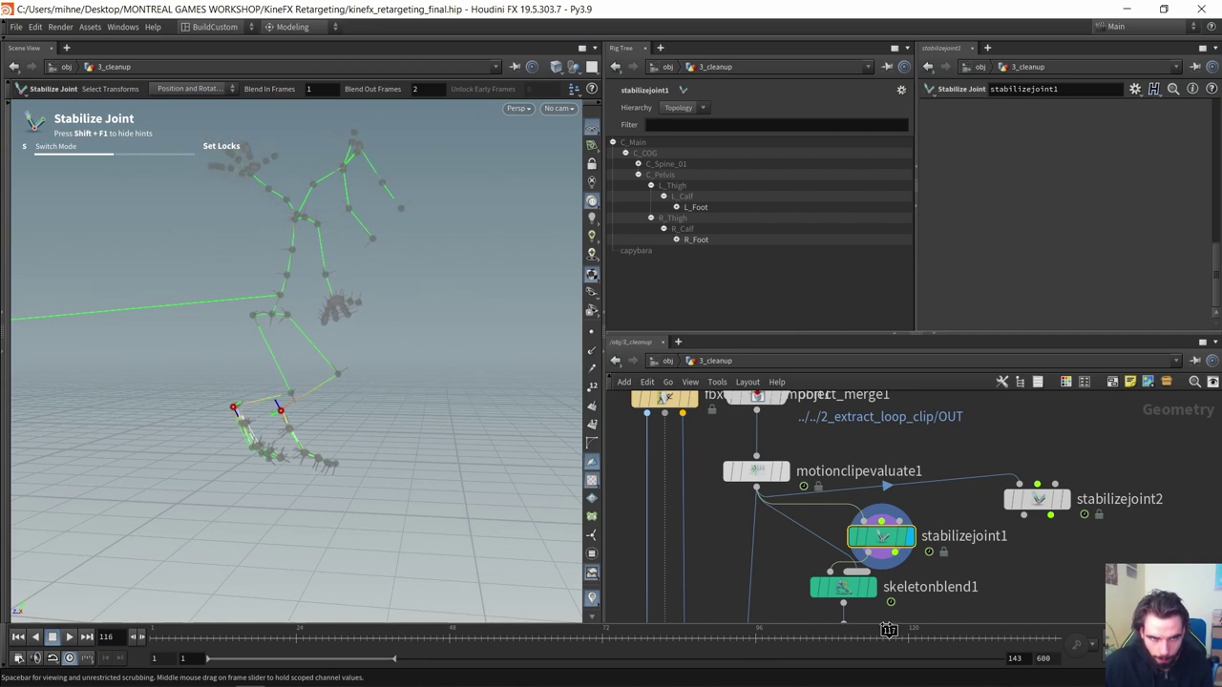
{"action": "left_click_drag", "start_coordinate": [959, 626], "coordinate": [150, 638]}
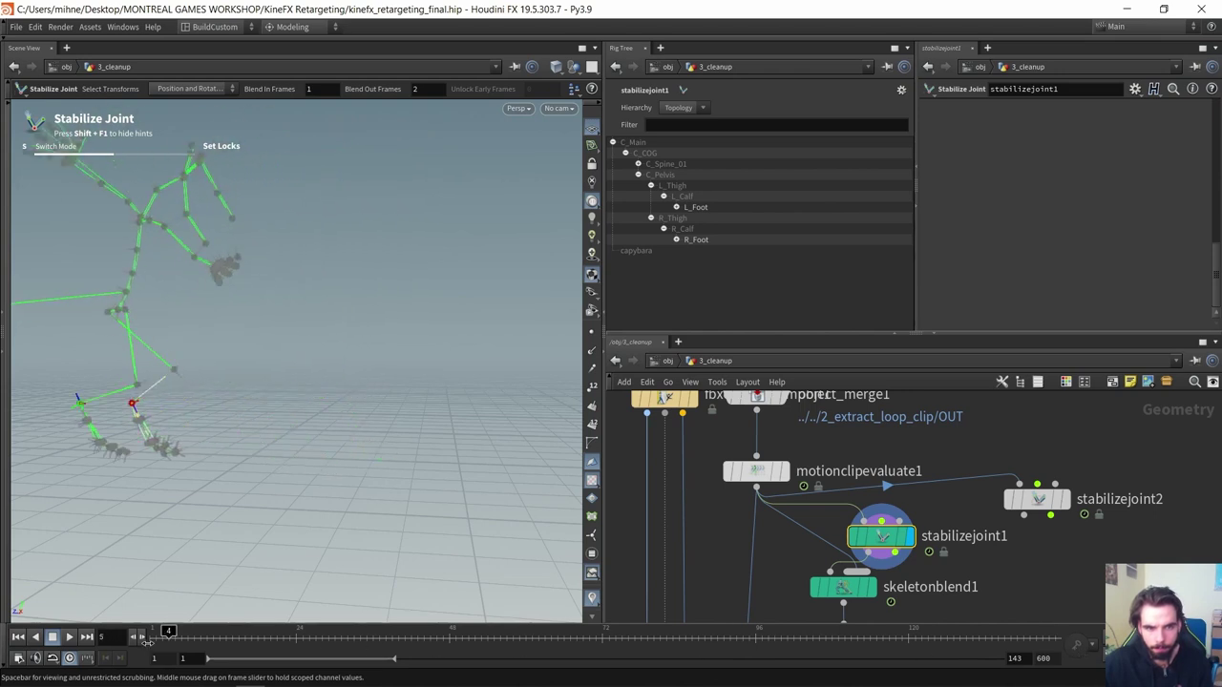
{"action": "left_click_drag", "start_coordinate": [224, 472], "coordinate": [271, 459], "text": "alt"}
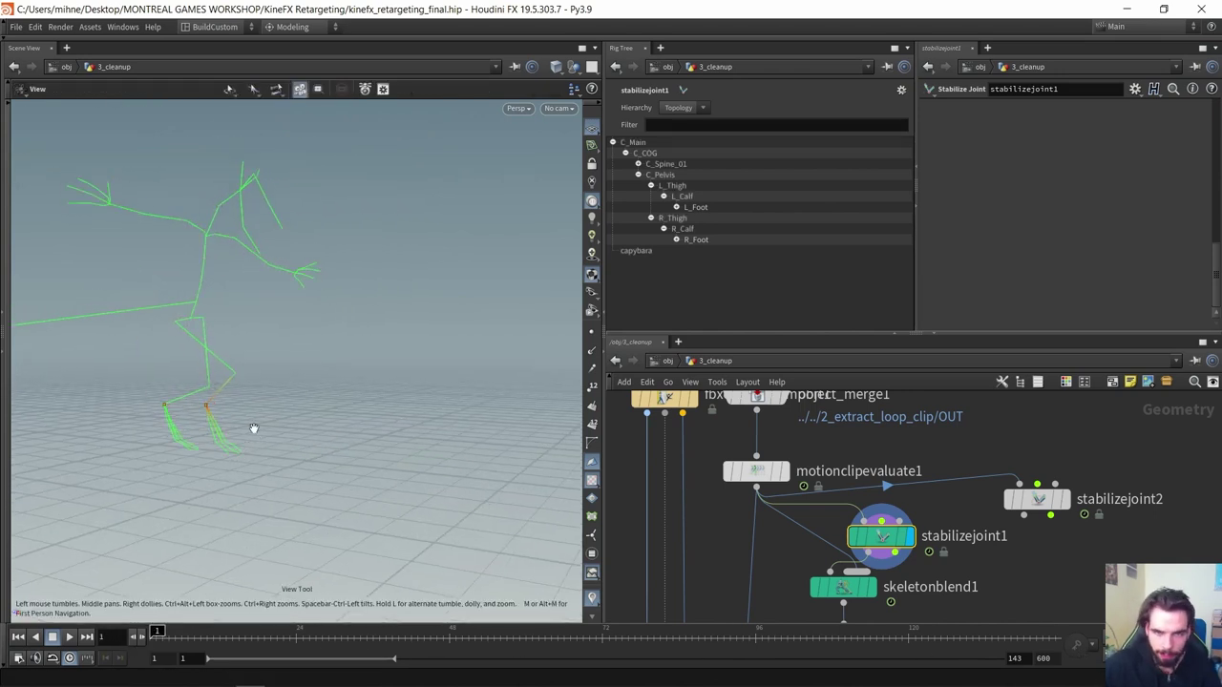
Display the ikchains1 node and examine the skeleton with its IK chain parameters
{"action": "middle_click_drag", "start_coordinate": [777, 538], "coordinate": [763, 524]}
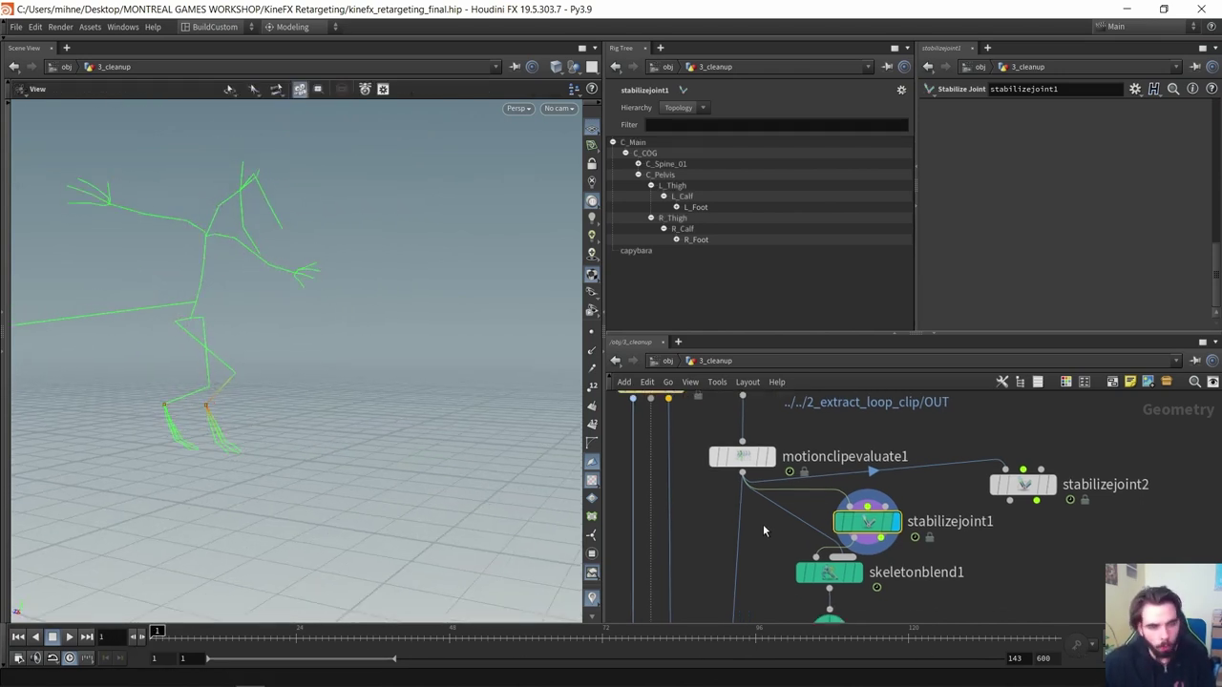
{"action": "middle_click_drag", "start_coordinate": [144, 340], "coordinate": [245, 410]}
{"action": "left_click_drag", "start_coordinate": [246, 410], "coordinate": [282, 429]}
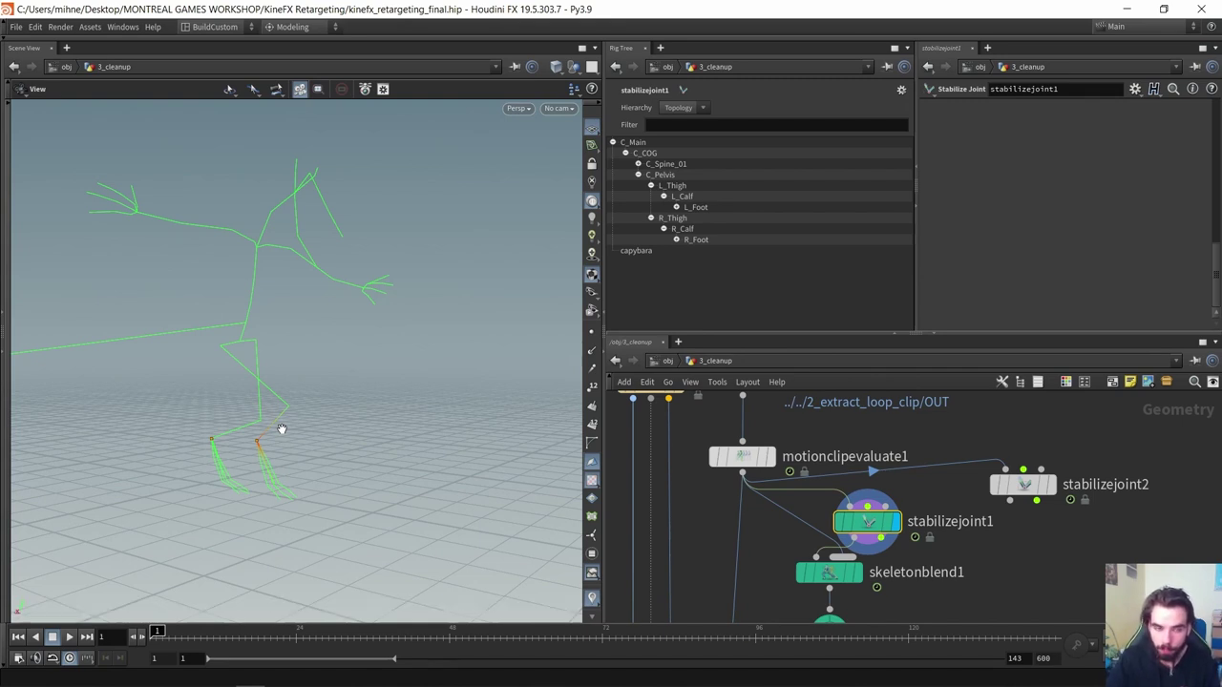
{"action": "left_click_drag", "start_coordinate": [282, 428], "coordinate": [242, 385]}
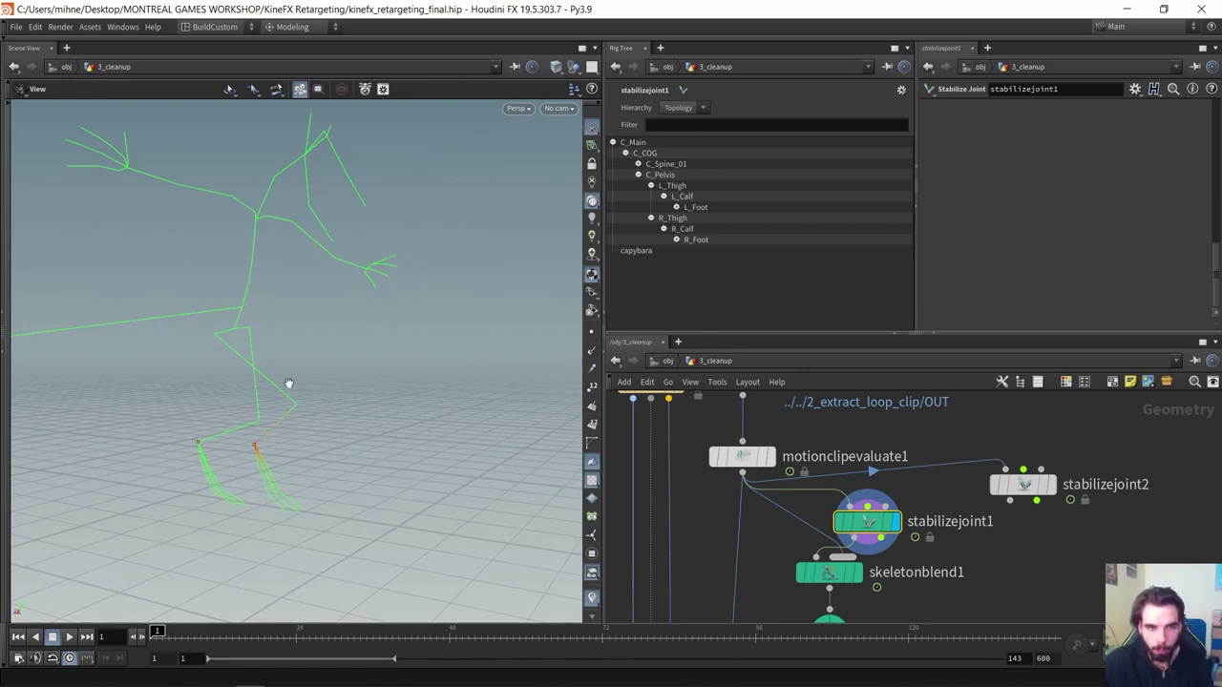
{"action": "scroll", "coordinate": [859, 599], "scroll_direction": "down", "scroll_amount": 3}
{"action": "middle_click_drag", "start_coordinate": [859, 599], "coordinate": [875, 495]}
{"action": "left_click", "coordinate": [818, 540]}
{"action": "left_click", "coordinate": [794, 563]}
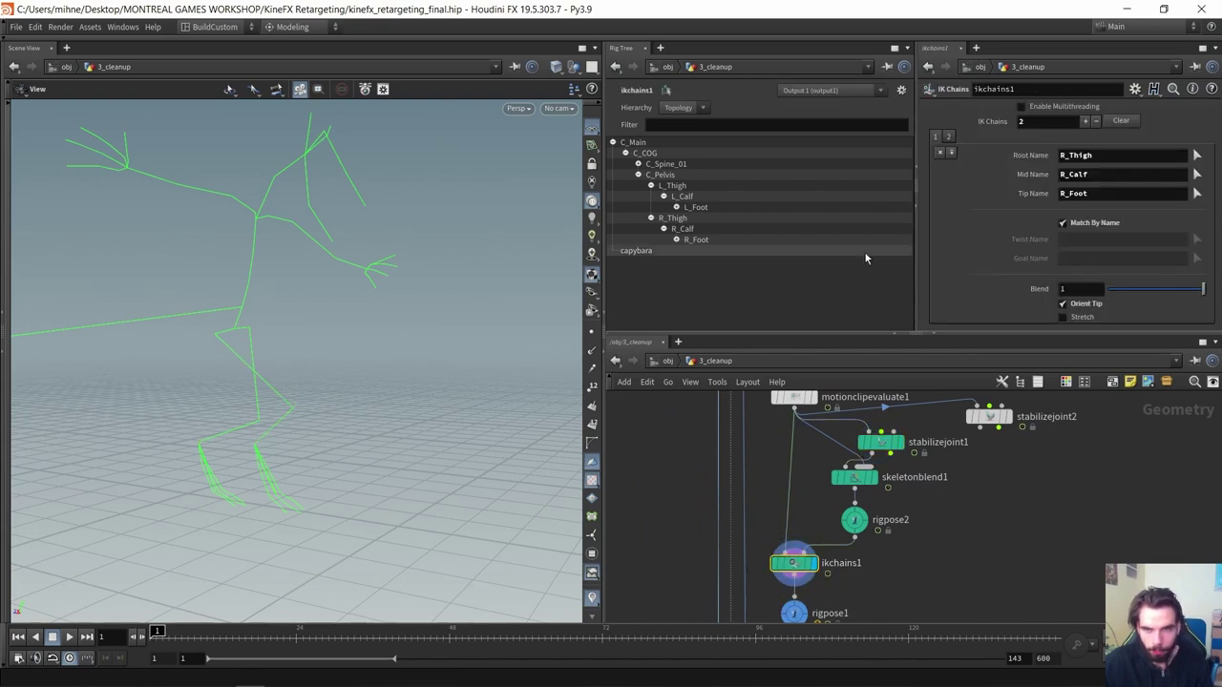
{"action": "scroll", "coordinate": [433, 391], "scroll_direction": "up", "scroll_amount": 1}
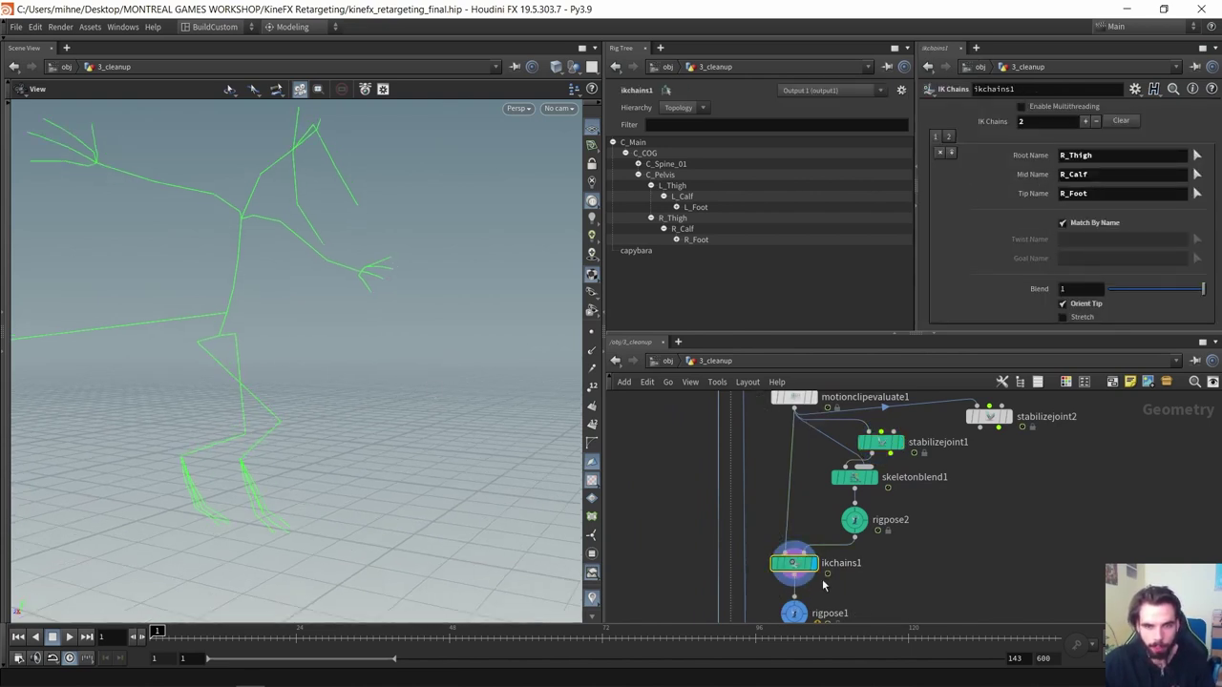
{"action": "left_click_drag", "start_coordinate": [384, 398], "coordinate": [359, 395]}
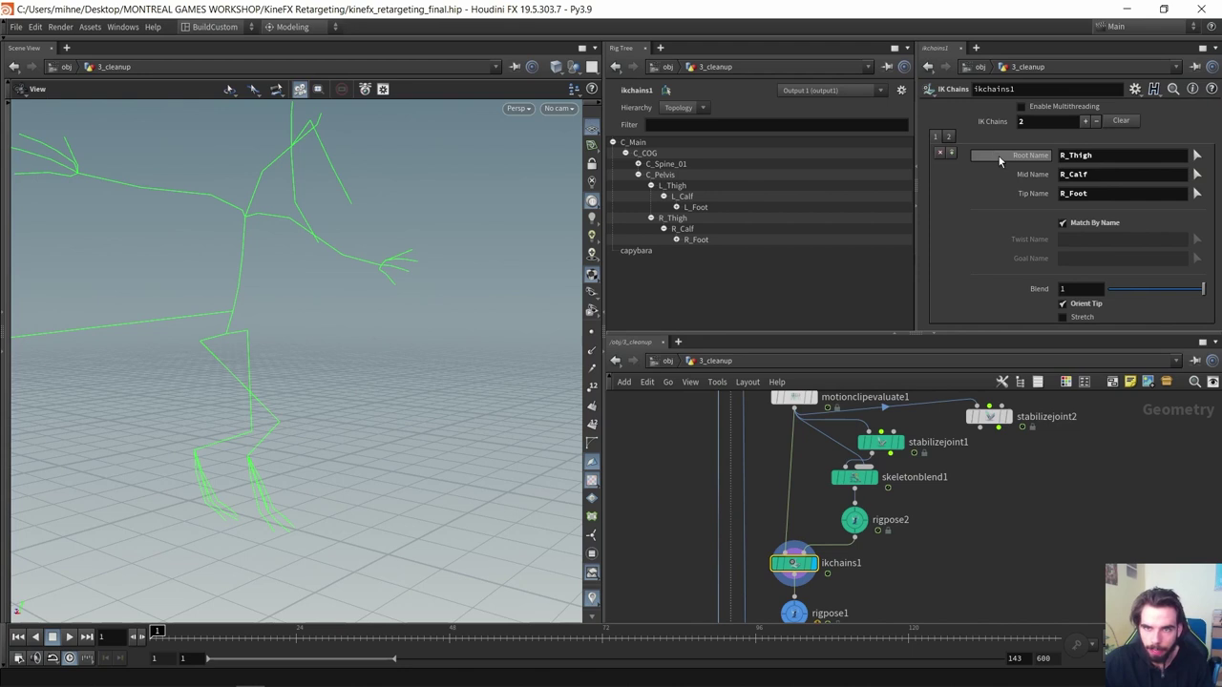
Pick R_Thigh, R_Calf and R_Foot from the skeleton as the first IK chain's root, mid and tip joints
{"action": "left_click", "coordinate": [1196, 155]}
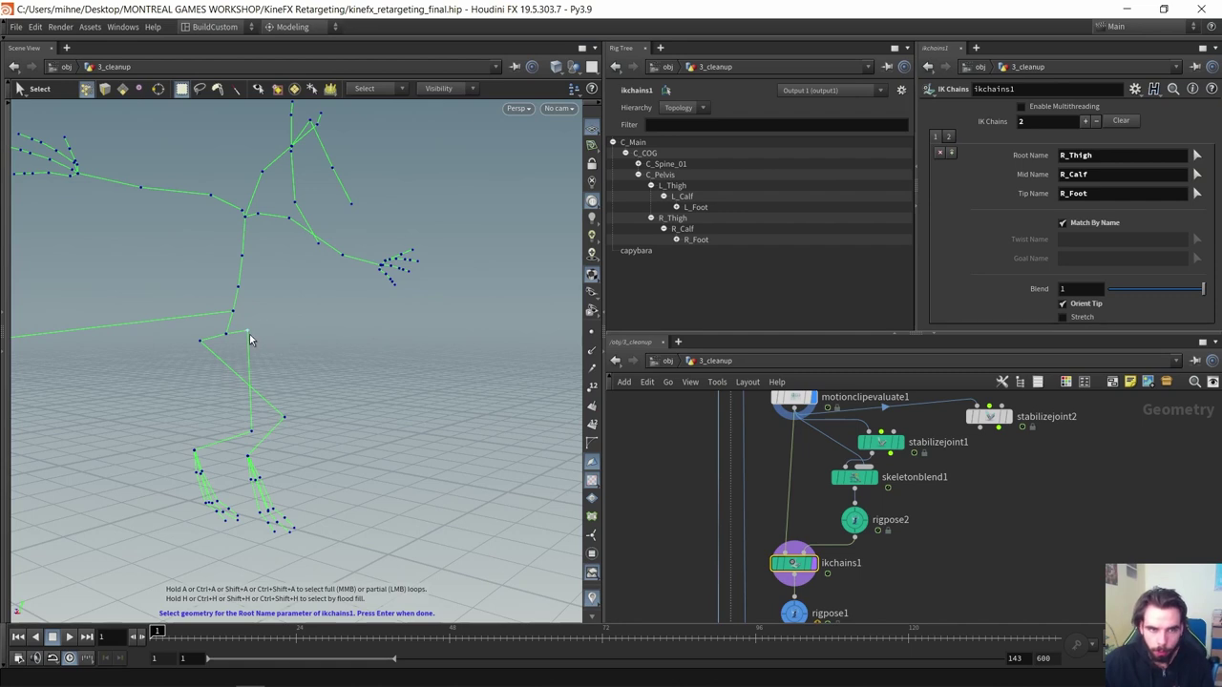
{"action": "left_click", "coordinate": [203, 341]}
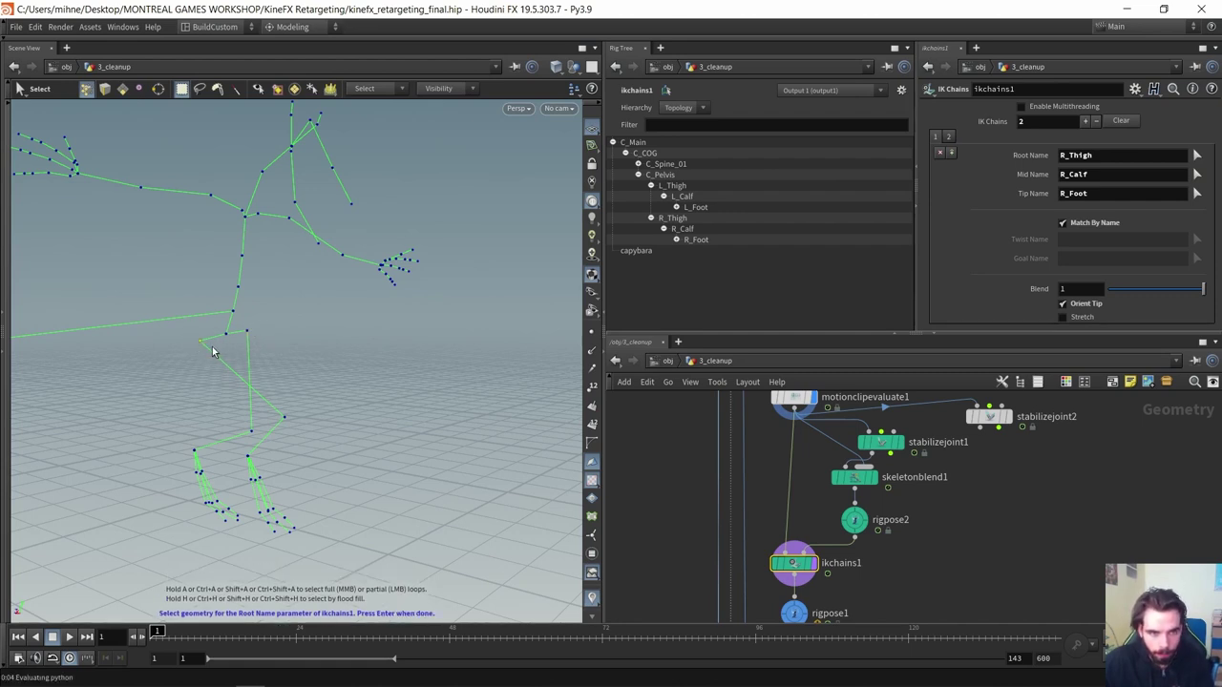
{"action": "key", "text": "Return"}
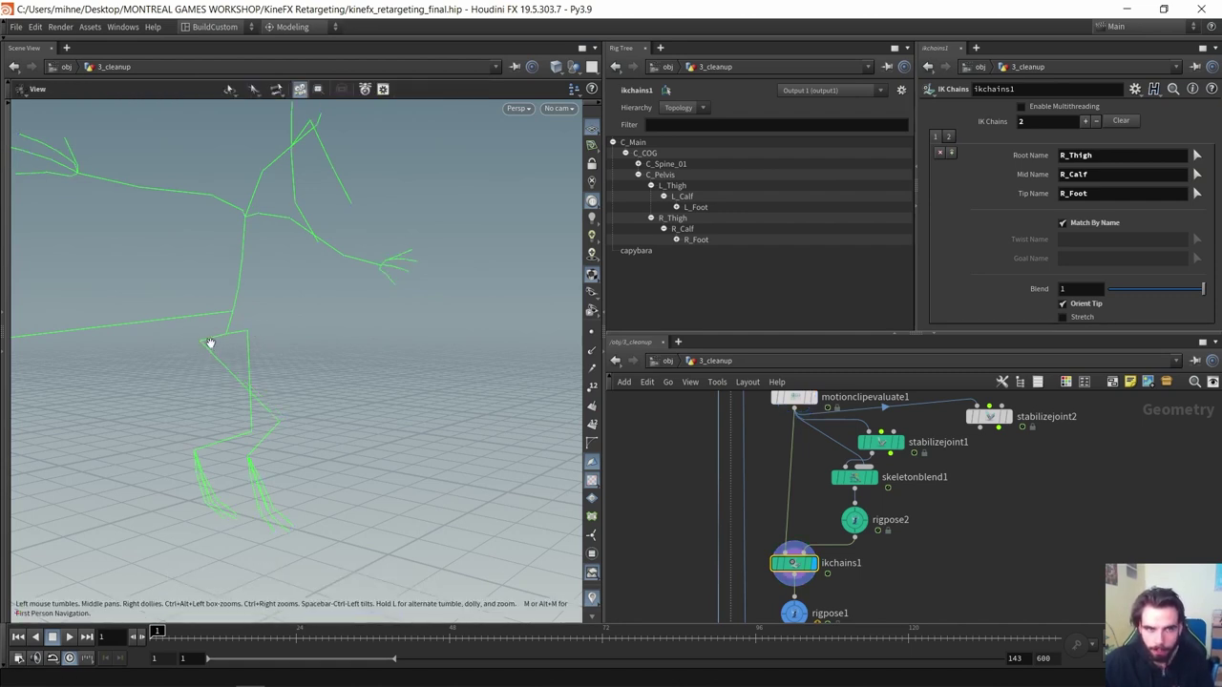
{"action": "left_click", "coordinate": [1196, 173]}
{"action": "left_click", "coordinate": [287, 417]}
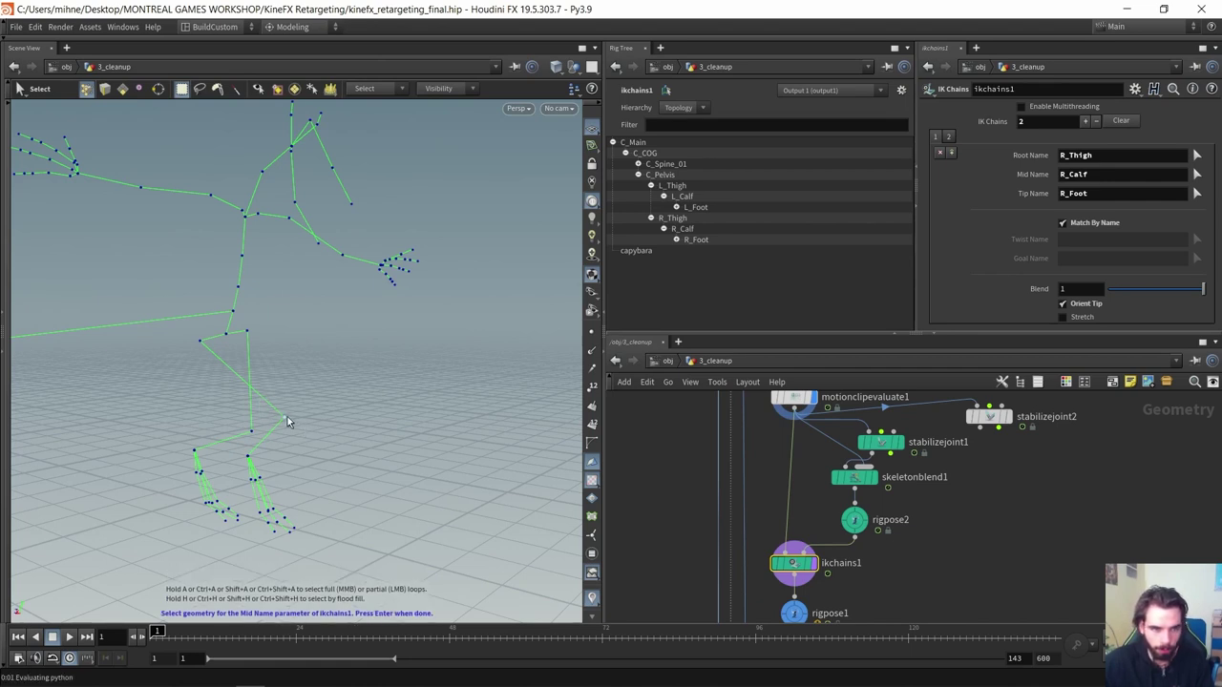
{"action": "key", "text": "Return"}
{"action": "left_click", "coordinate": [1196, 192]}
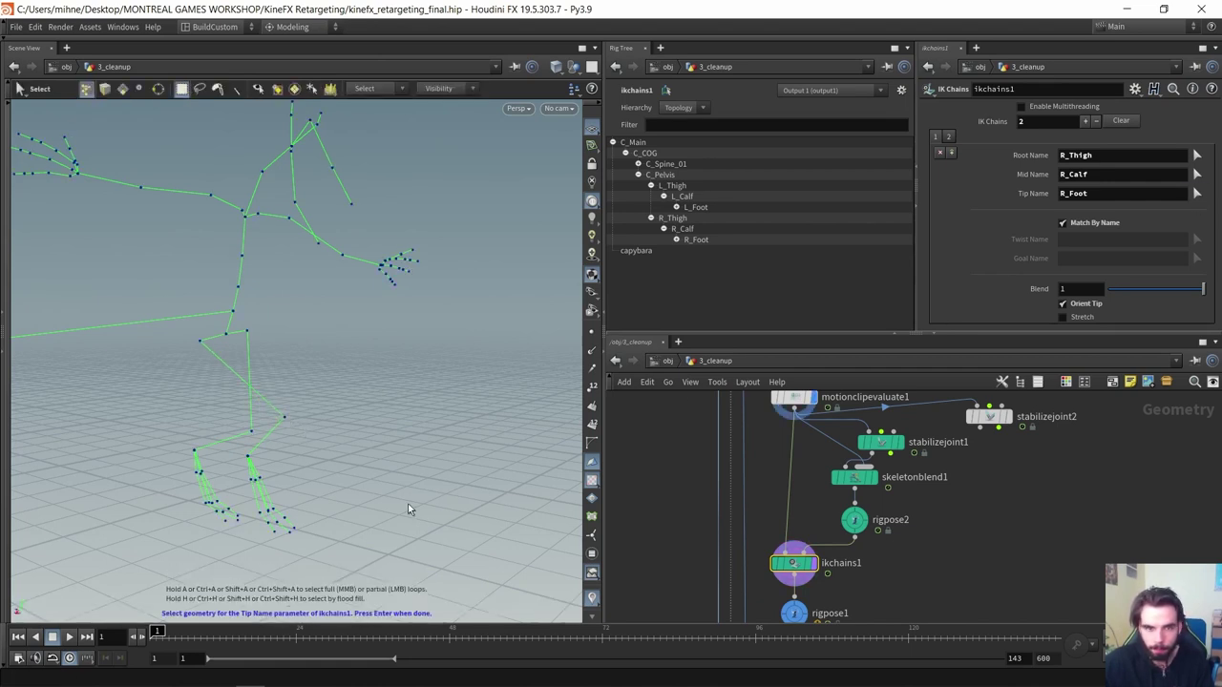
{"action": "left_click", "coordinate": [239, 443]}
{"action": "key", "text": "Return"}
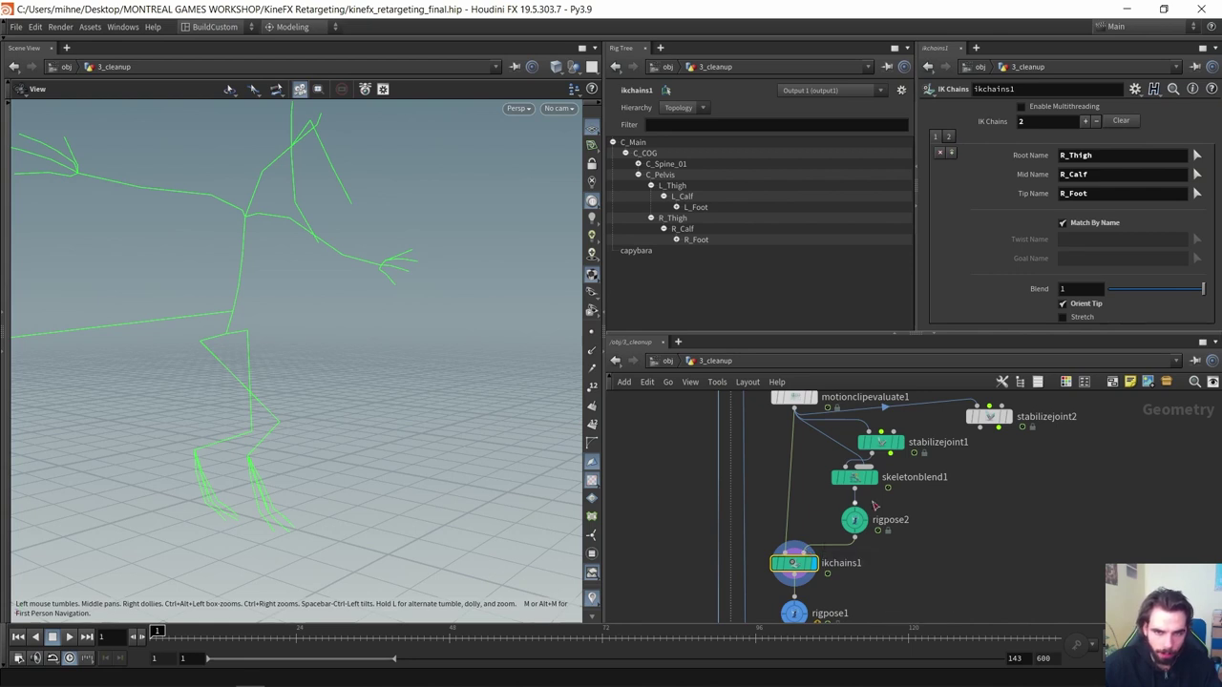
Trace the node flow feeding ikchains1, from stabilizejoint1 to the skeletonblend1 and rigpose2 nodes
{"action": "left_click", "coordinate": [880, 442]}
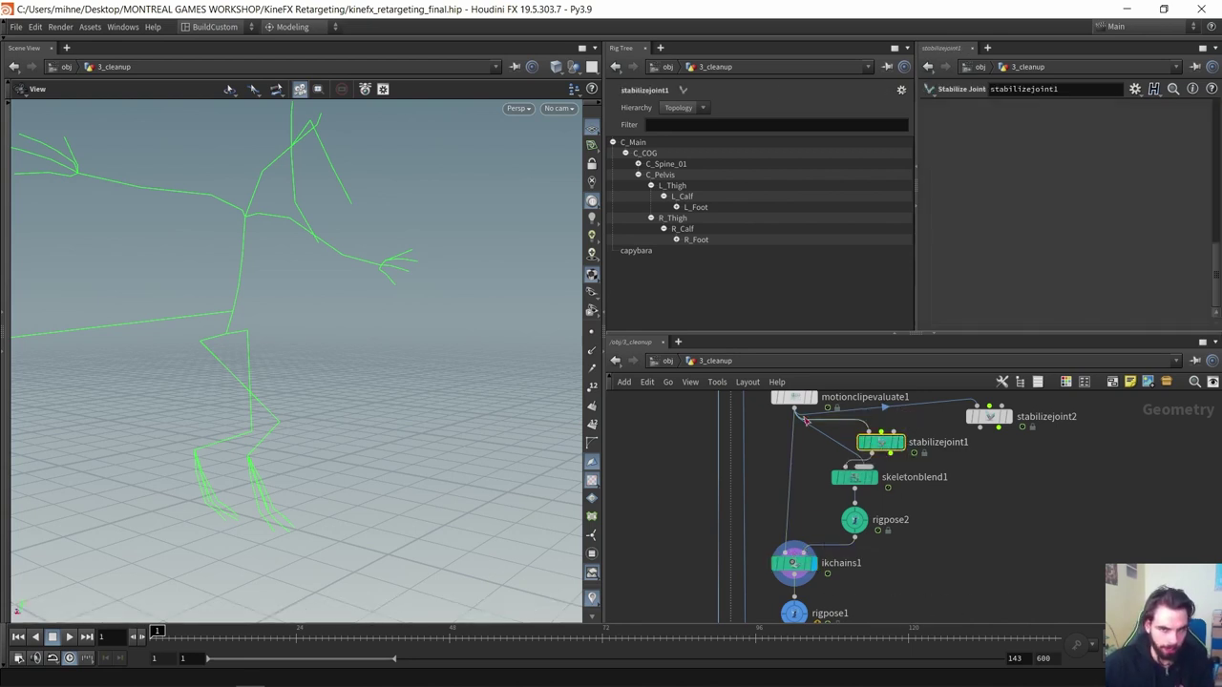
{"action": "left_click", "coordinate": [783, 384]}
{"action": "left_click", "coordinate": [943, 515]}
{"action": "middle_click_drag", "start_coordinate": [920, 522], "coordinate": [905, 532]}
{"action": "left_click_drag", "start_coordinate": [904, 534], "coordinate": [813, 479]}
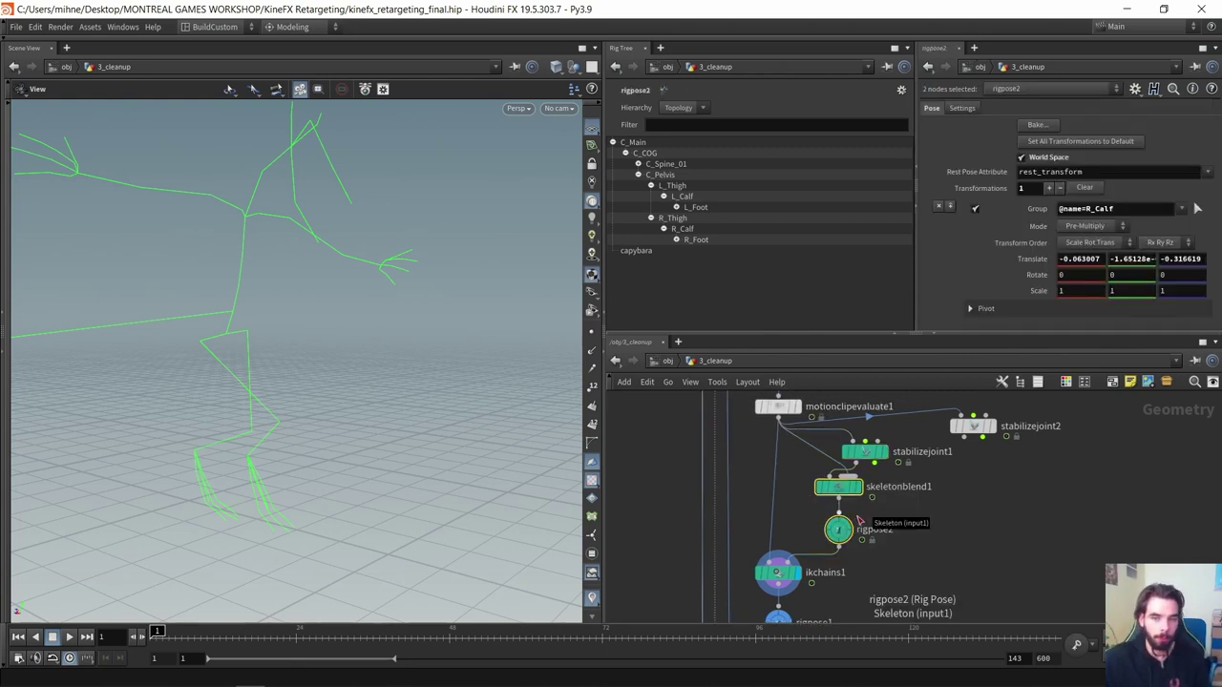
Display skeletonblend1 and stabilizejoint1 in turn to compare the foot placement up close
{"action": "left_click", "coordinate": [839, 490]}
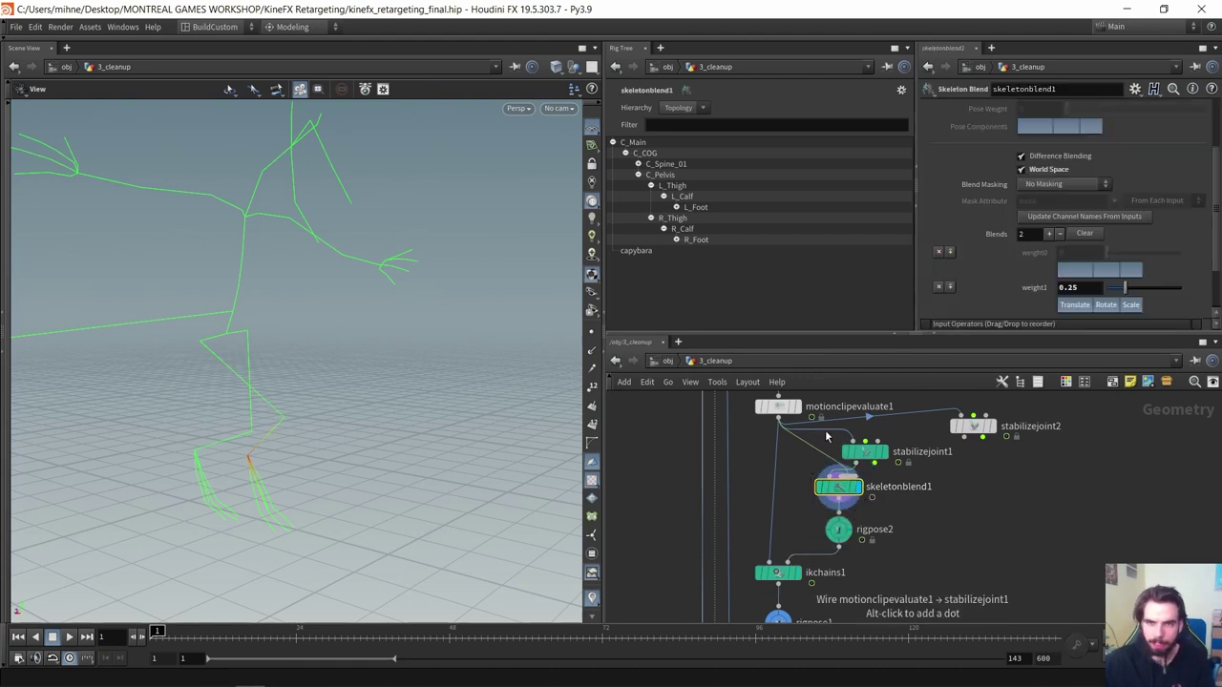
{"action": "left_click_drag", "start_coordinate": [387, 423], "coordinate": [295, 385]}
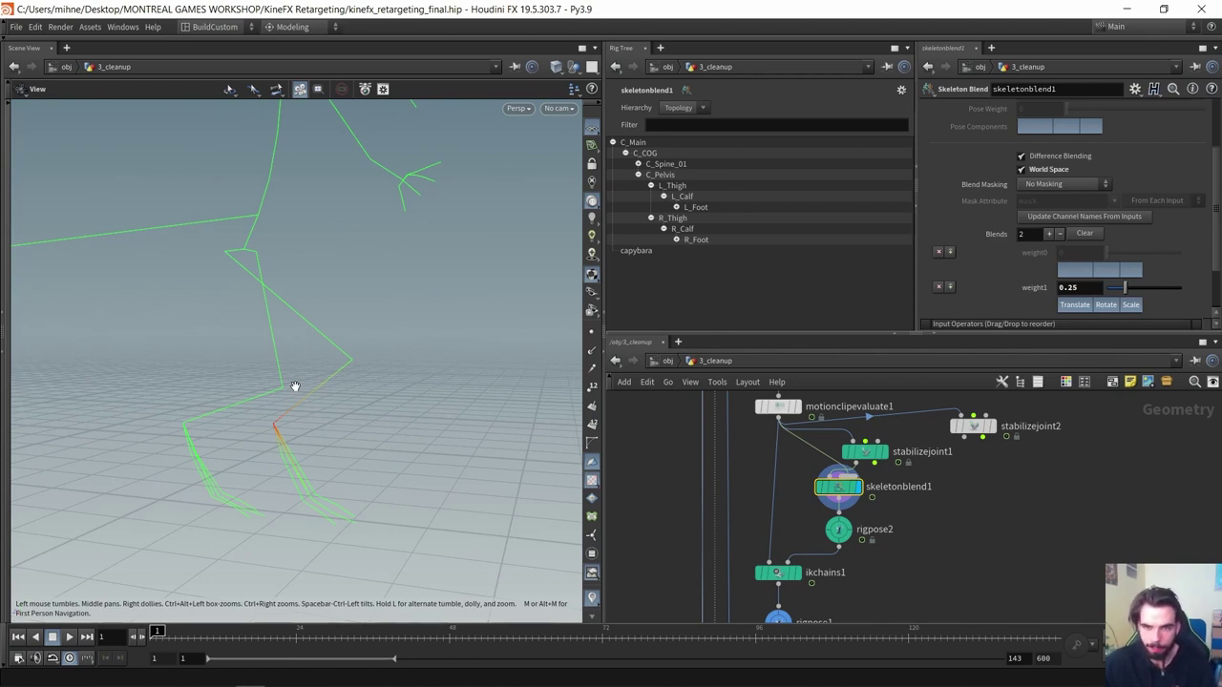
{"action": "left_click_drag", "start_coordinate": [286, 398], "coordinate": [296, 373]}
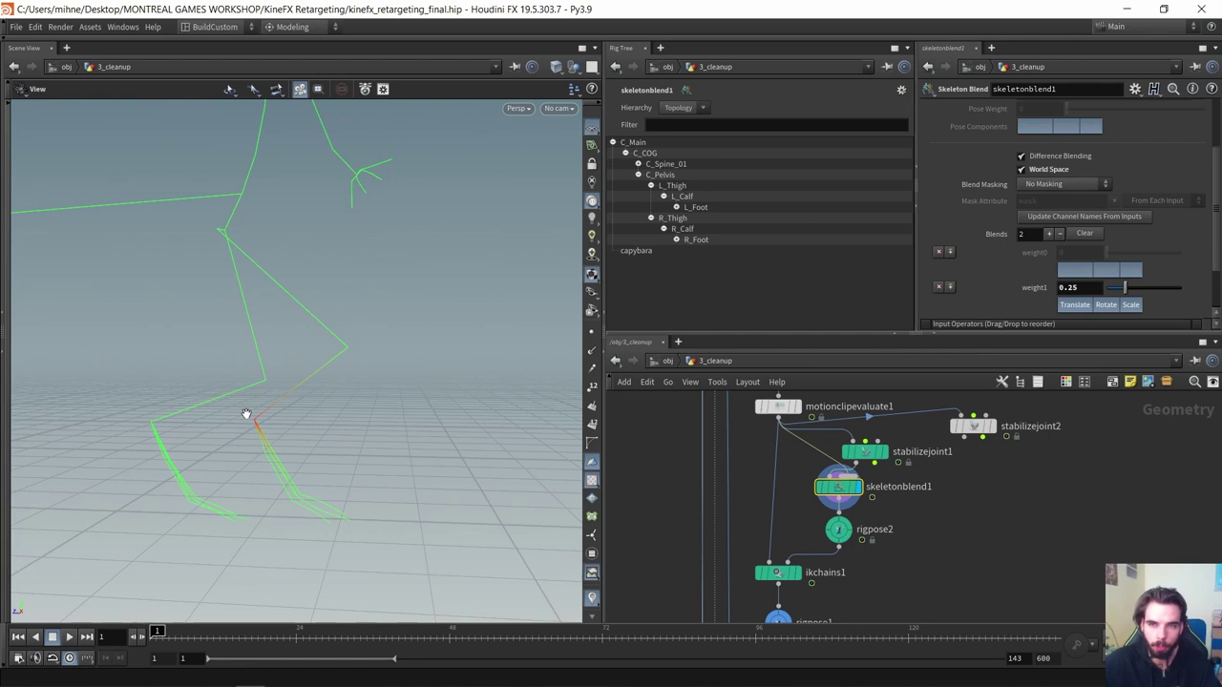
{"action": "right_click_drag", "start_coordinate": [237, 439], "coordinate": [233, 558]}
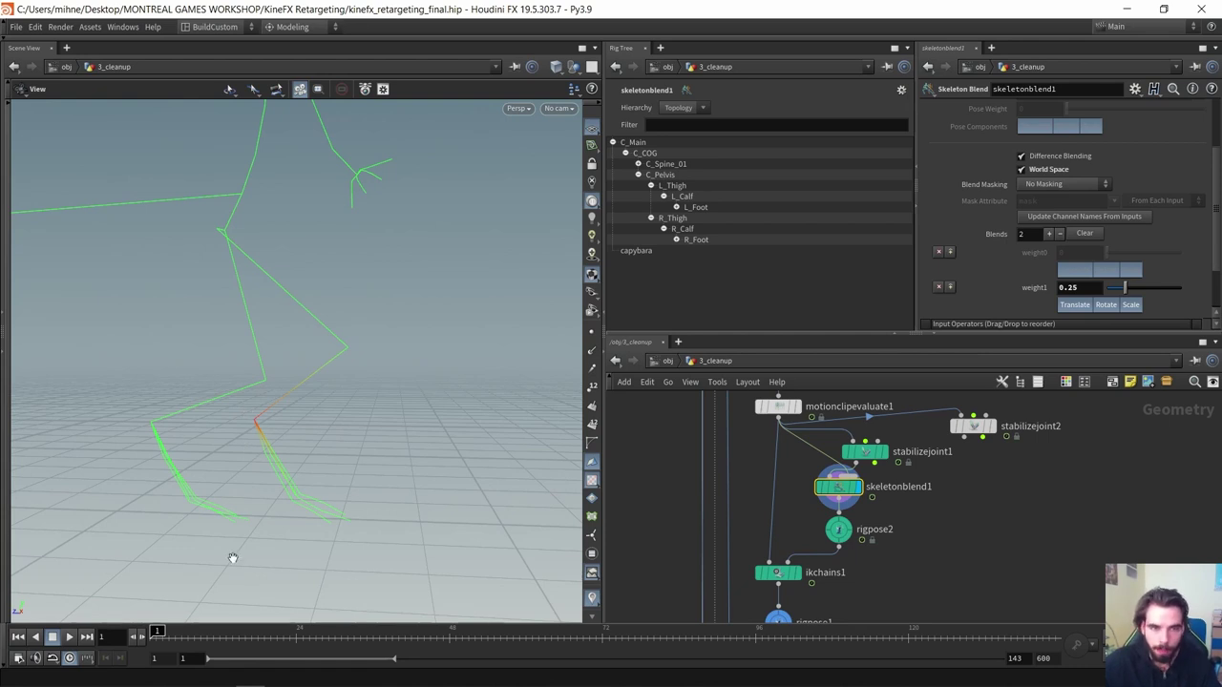
{"action": "left_click", "coordinate": [884, 453]}
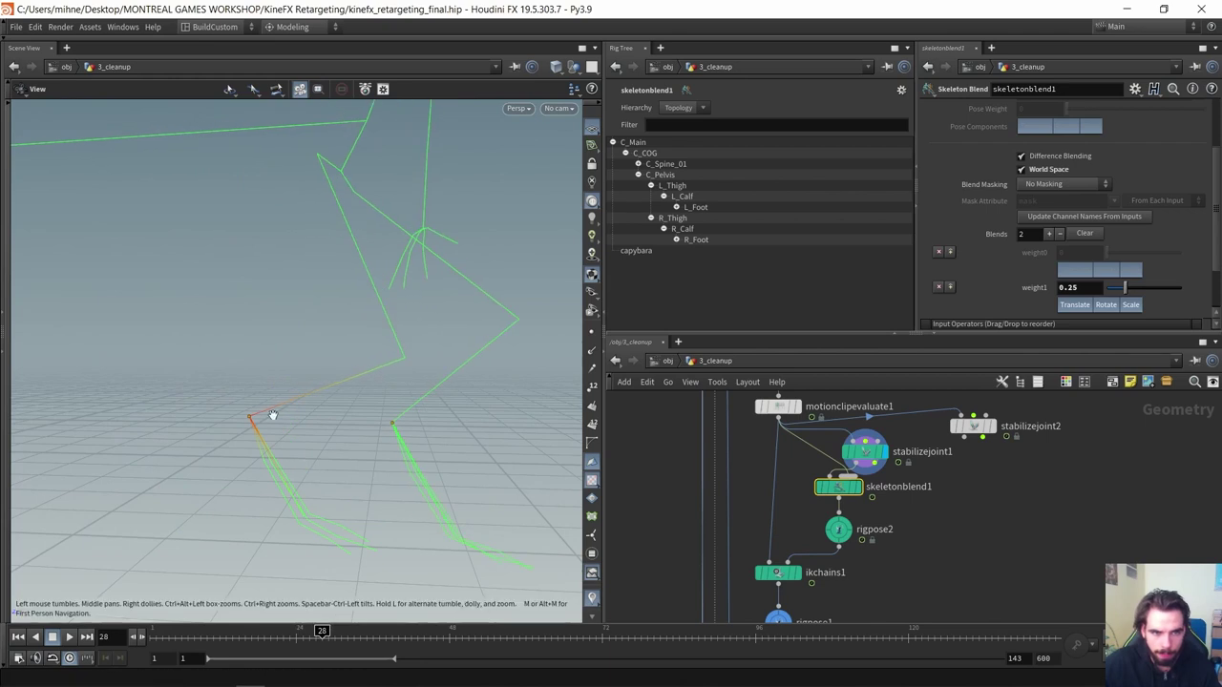
Display skeletonblend1 and scrub to frame 40, examining the placement of both feet from several angles
{"action": "left_click", "coordinate": [858, 486]}
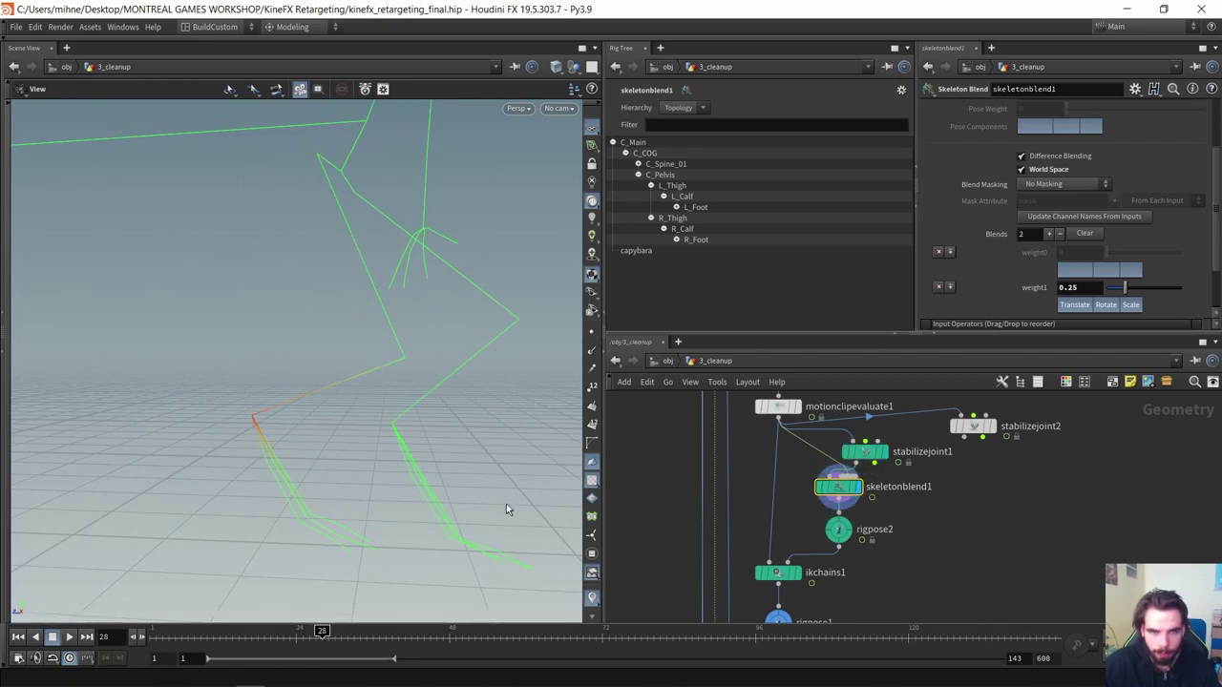
{"action": "left_click", "coordinate": [300, 631]}
{"action": "mouse_move", "coordinate": [300, 631]}
{"action": "left_mouse_down"}
{"action": "mouse_move", "coordinate": [197, 630]}
{"action": "mouse_move", "coordinate": [322, 625]}
{"action": "left_mouse_up"}
{"action": "key", "text": "Return"}
{"action": "key", "text": "Escape"}
{"action": "left_click_drag", "start_coordinate": [253, 421], "coordinate": [274, 408]}
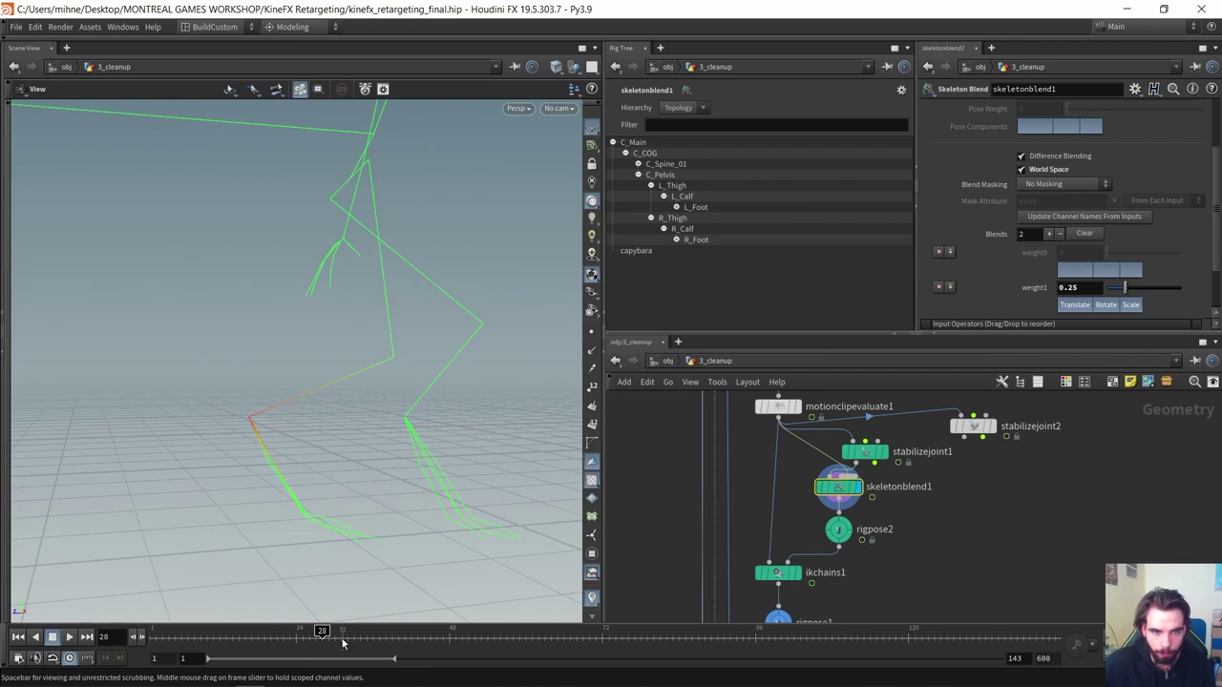
{"action": "left_click_drag", "start_coordinate": [323, 634], "coordinate": [398, 631]}
{"action": "left_click_drag", "start_coordinate": [386, 496], "coordinate": [335, 439]}
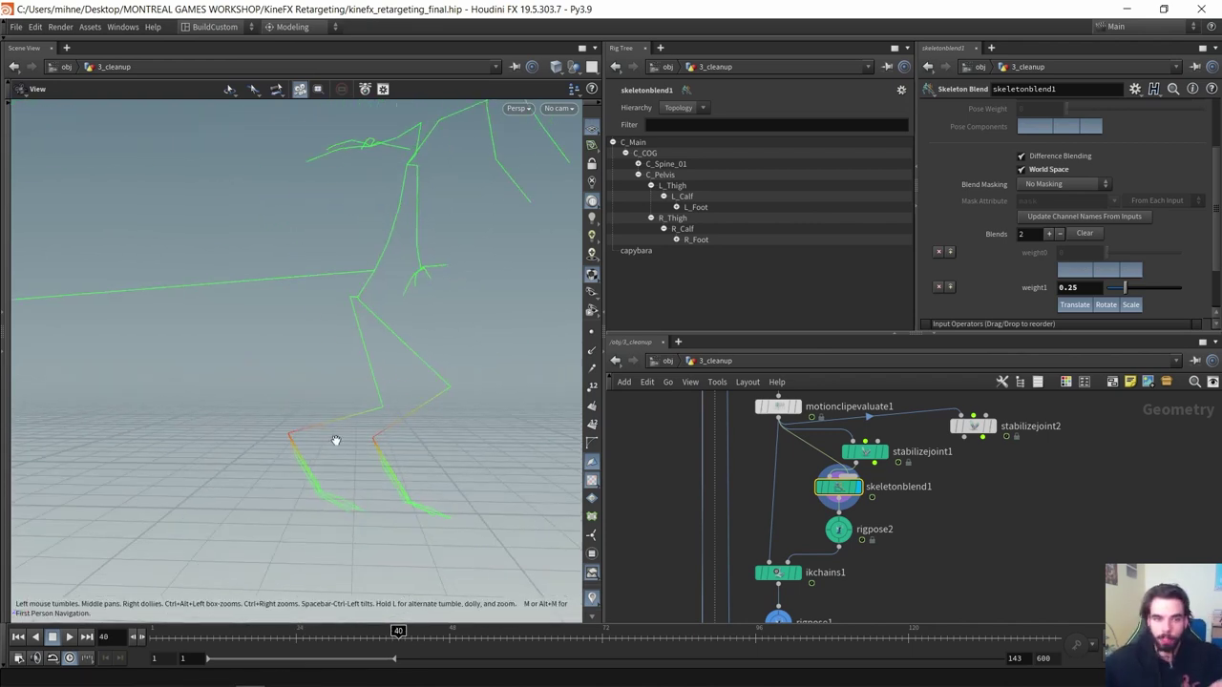
{"action": "left_click_drag", "start_coordinate": [335, 440], "coordinate": [355, 411]}
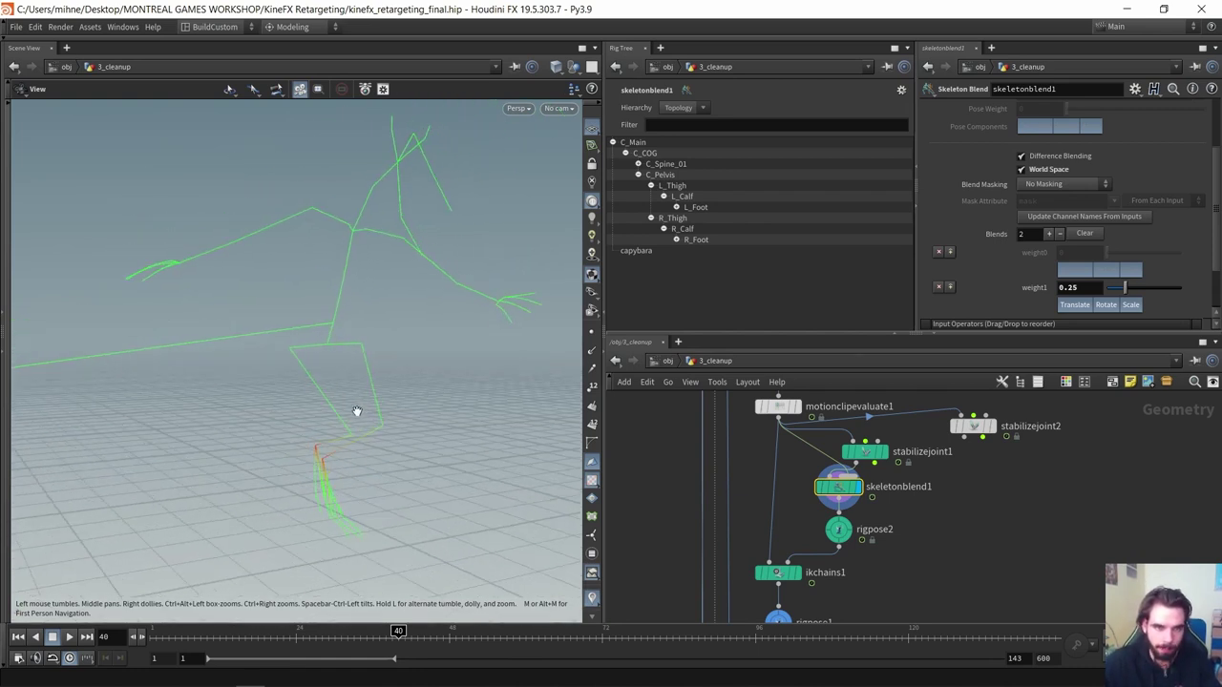
{"action": "scroll", "coordinate": [850, 529], "scroll_direction": "up", "scroll_amount": 2}
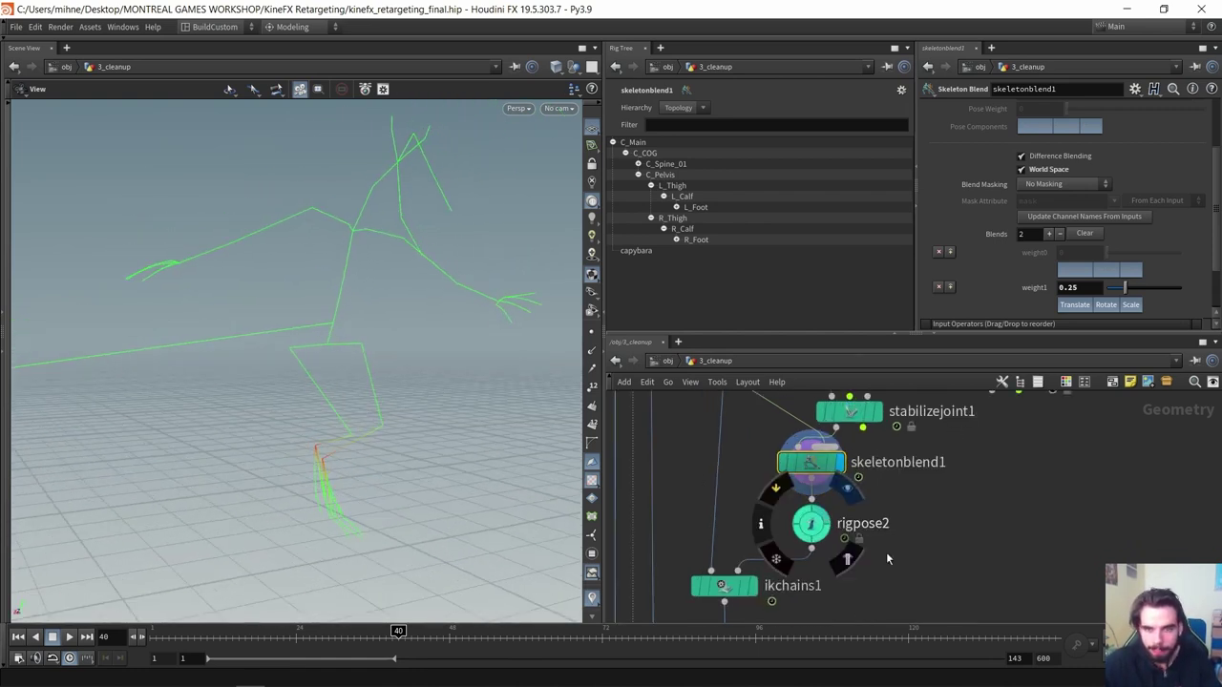
Display rigpose2 and scrub back to frame 4 to examine the R_Calf offset on the skeleton
{"action": "left_click", "coordinate": [852, 528]}
{"action": "right_click_drag", "start_coordinate": [360, 377], "coordinate": [378, 394]}
{"action": "key", "text": "Return"}
{"action": "left_click_drag", "start_coordinate": [379, 450], "coordinate": [398, 421], "text": "alt"}
{"action": "left_click_drag", "start_coordinate": [395, 646], "coordinate": [169, 640]}
{"action": "left_click_drag", "start_coordinate": [333, 376], "coordinate": [264, 317], "text": "alt"}
Save the scene file and play back the walk with ikchains1 displayed
{"action": "left_click", "coordinate": [753, 585]}
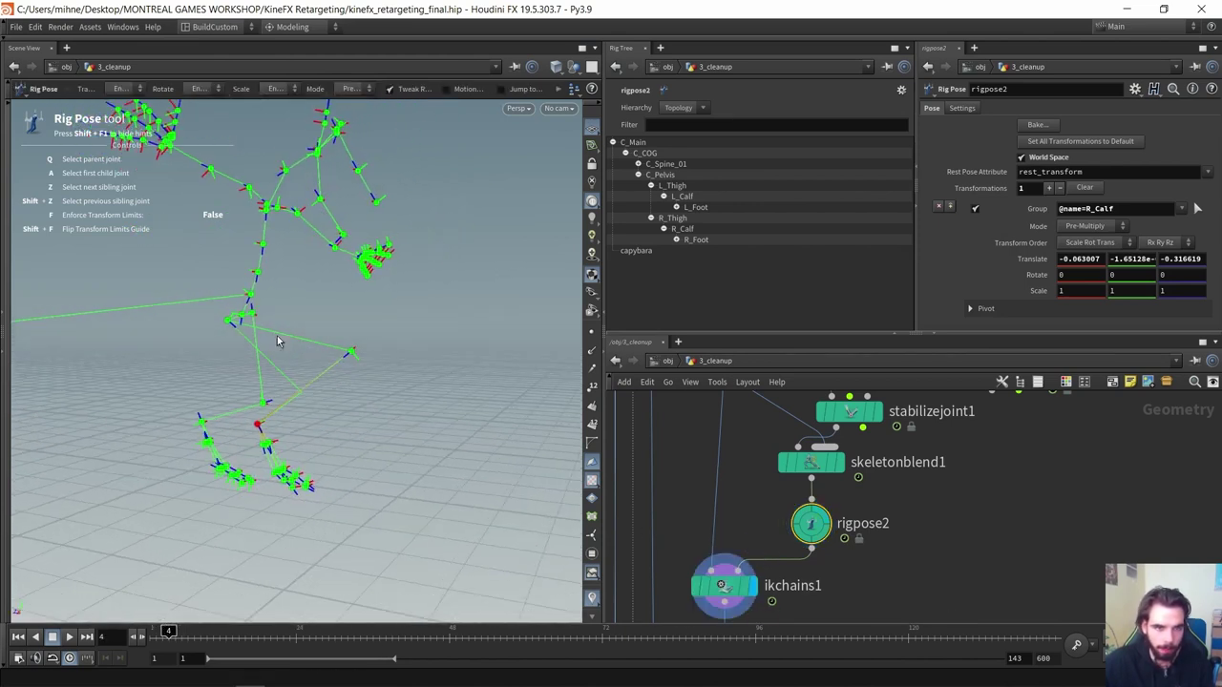
{"action": "key", "text": "Escape"}
{"action": "key", "text": "ctrl+s"}
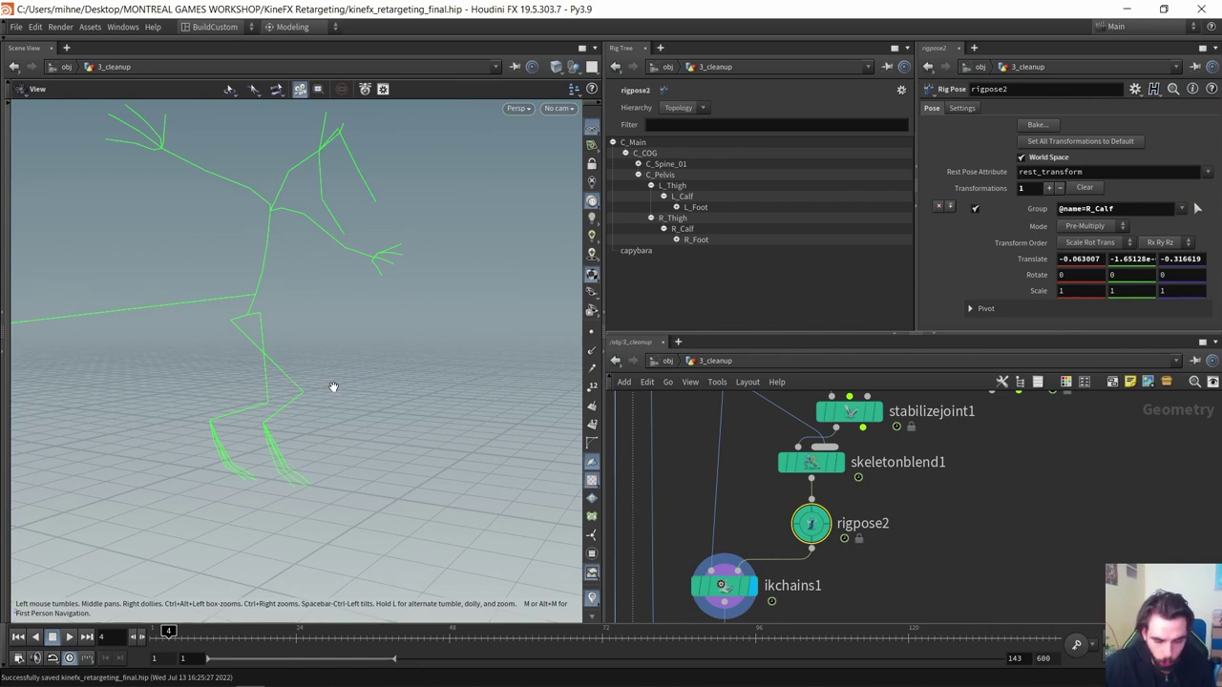
{"action": "key", "text": "Up"}
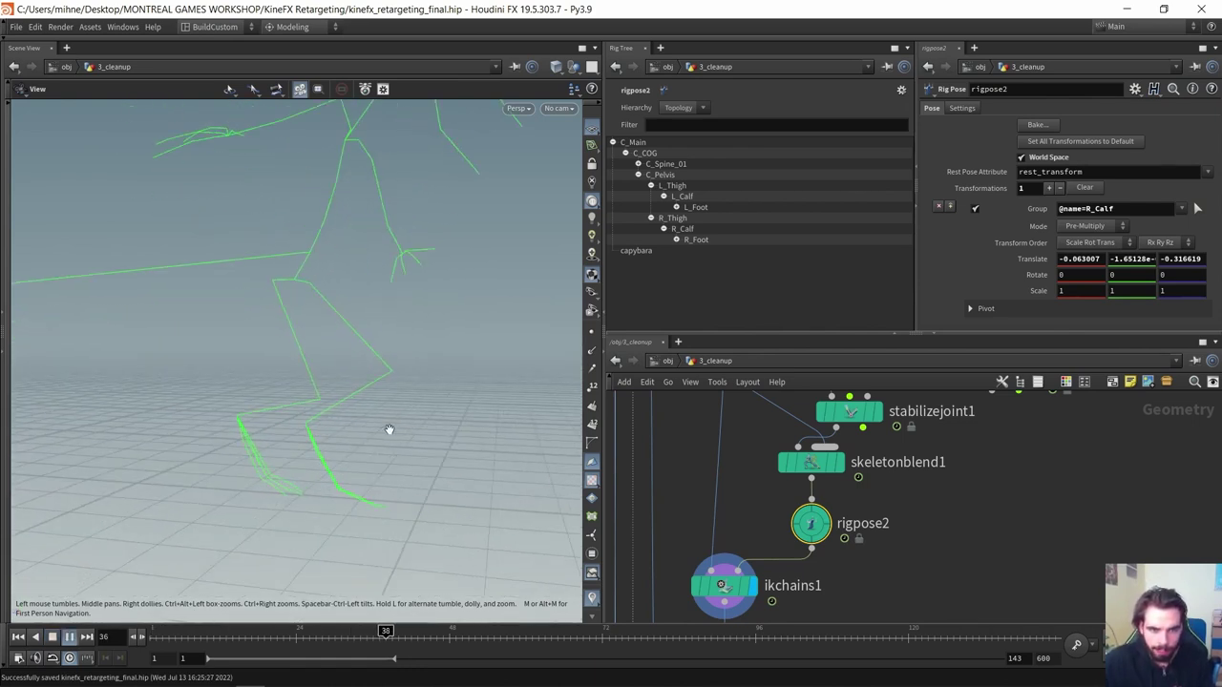
{"action": "key", "text": "Up"}
Feed jointdeform1's Animated Pose input from ikchains1 and play back the deformed capybara mesh, returning to frame 1
{"action": "middle_click_drag", "start_coordinate": [728, 564], "coordinate": [775, 357]}
{"action": "scroll", "coordinate": [764, 468], "scroll_direction": "down", "scroll_amount": 3}
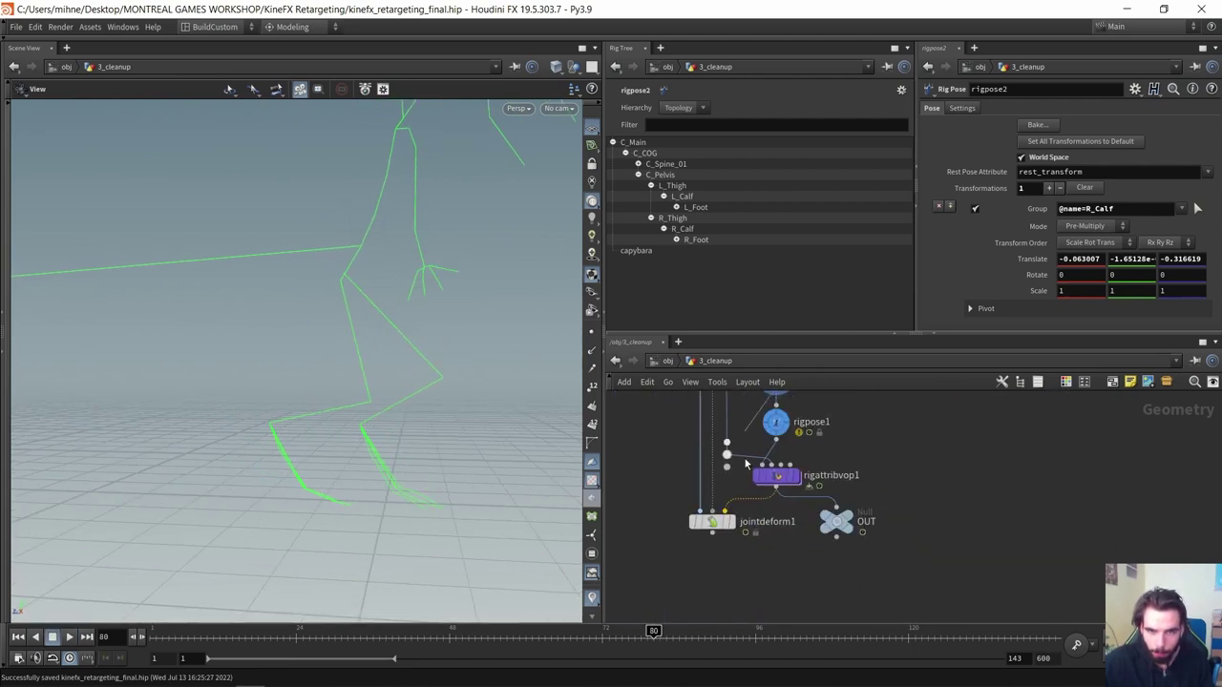
{"action": "left_click", "coordinate": [729, 521]}
{"action": "middle_click_drag", "start_coordinate": [400, 456], "coordinate": [301, 429]}
{"action": "left_click_drag", "start_coordinate": [668, 636], "coordinate": [343, 615]}
{"action": "key", "text": "Up"}
{"action": "left_click_drag", "start_coordinate": [232, 423], "coordinate": [232, 442]}
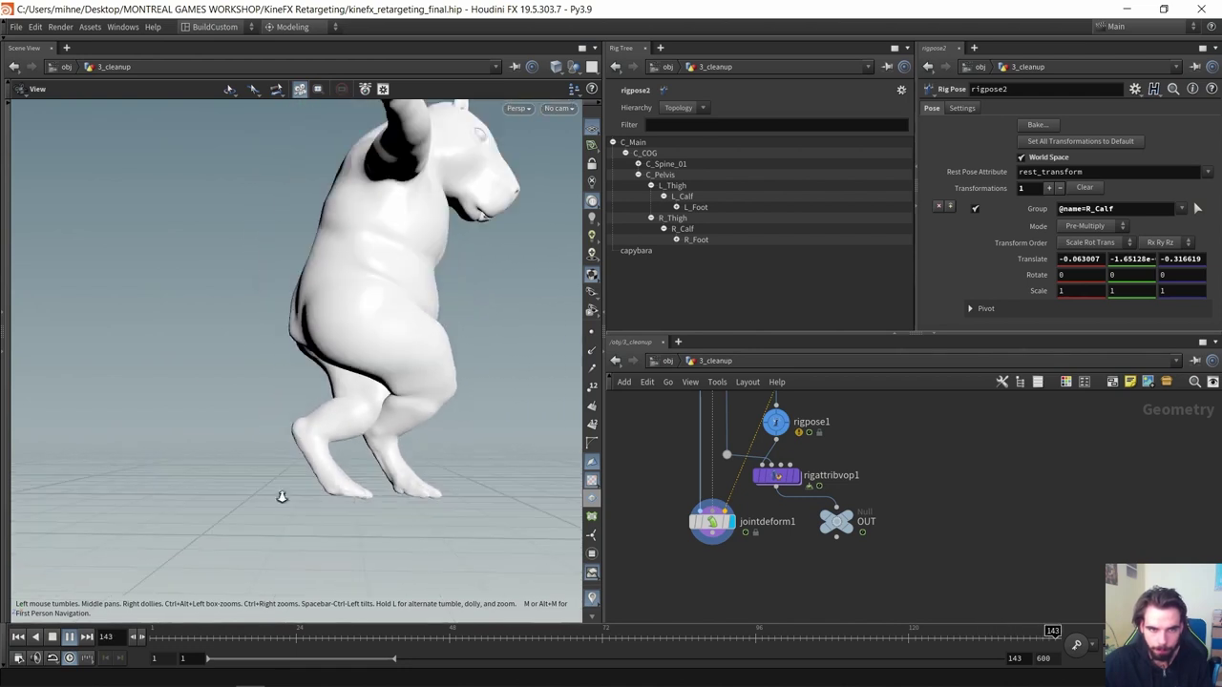
{"action": "left_click", "coordinate": [18, 637]}
{"action": "left_click_drag", "start_coordinate": [232, 431], "coordinate": [293, 343]}
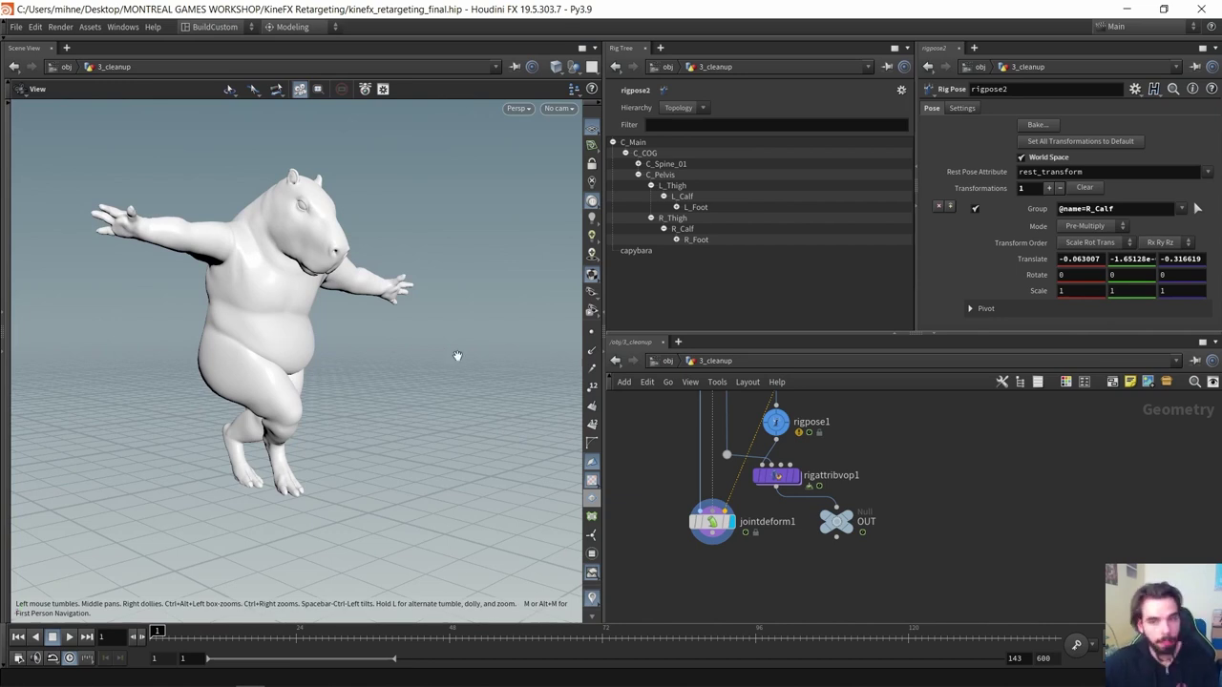
Display rigpose1 at frame 39 and review its forearm and upper arm transformations
{"action": "middle_click_drag", "start_coordinate": [872, 425], "coordinate": [892, 501]}
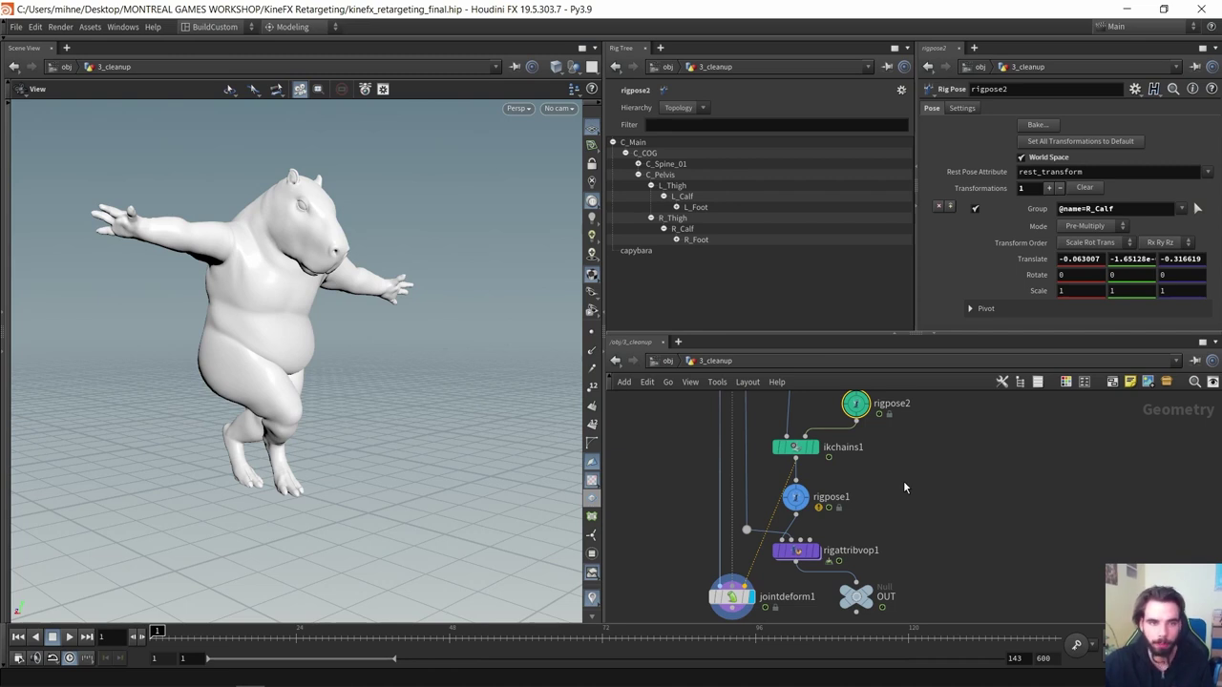
{"action": "scroll", "coordinate": [821, 497], "scroll_direction": "up", "scroll_amount": 2}
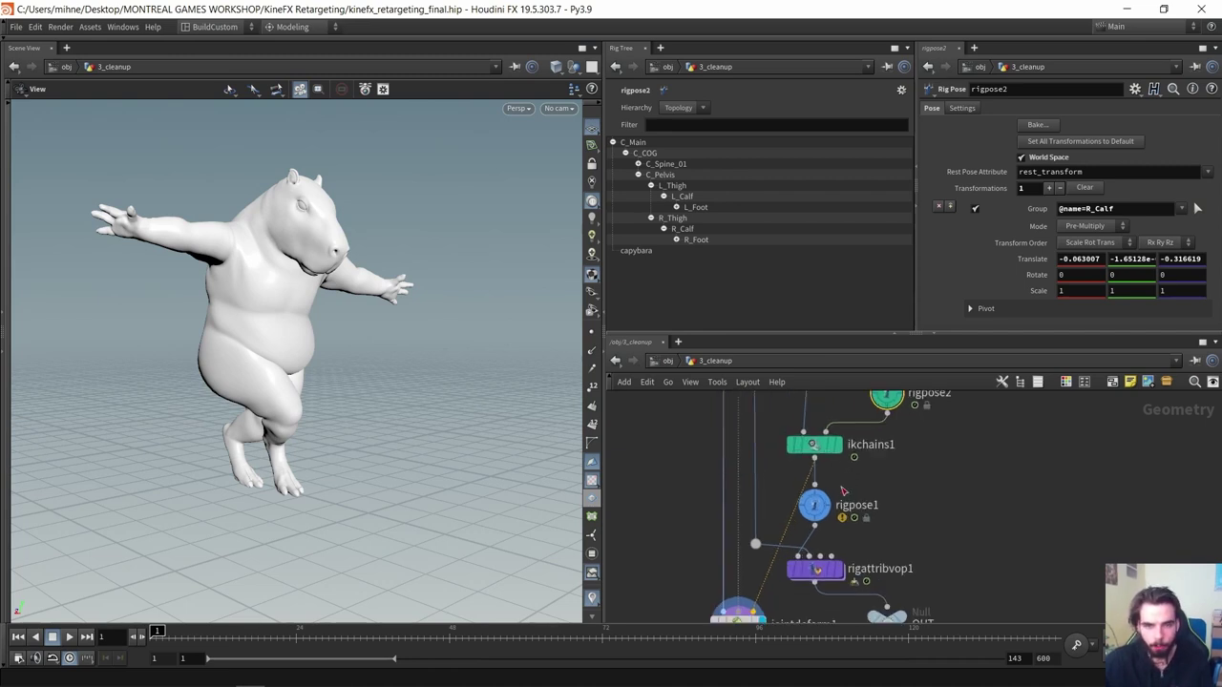
{"action": "left_click", "coordinate": [823, 497]}
{"action": "left_click_drag", "start_coordinate": [877, 483], "coordinate": [809, 513]}
{"action": "left_click_drag", "start_coordinate": [292, 290], "coordinate": [317, 320]}
{"action": "left_click_drag", "start_coordinate": [158, 631], "coordinate": [392, 631]}
{"action": "scroll", "coordinate": [1095, 178], "scroll_direction": "down", "scroll_amount": 5}
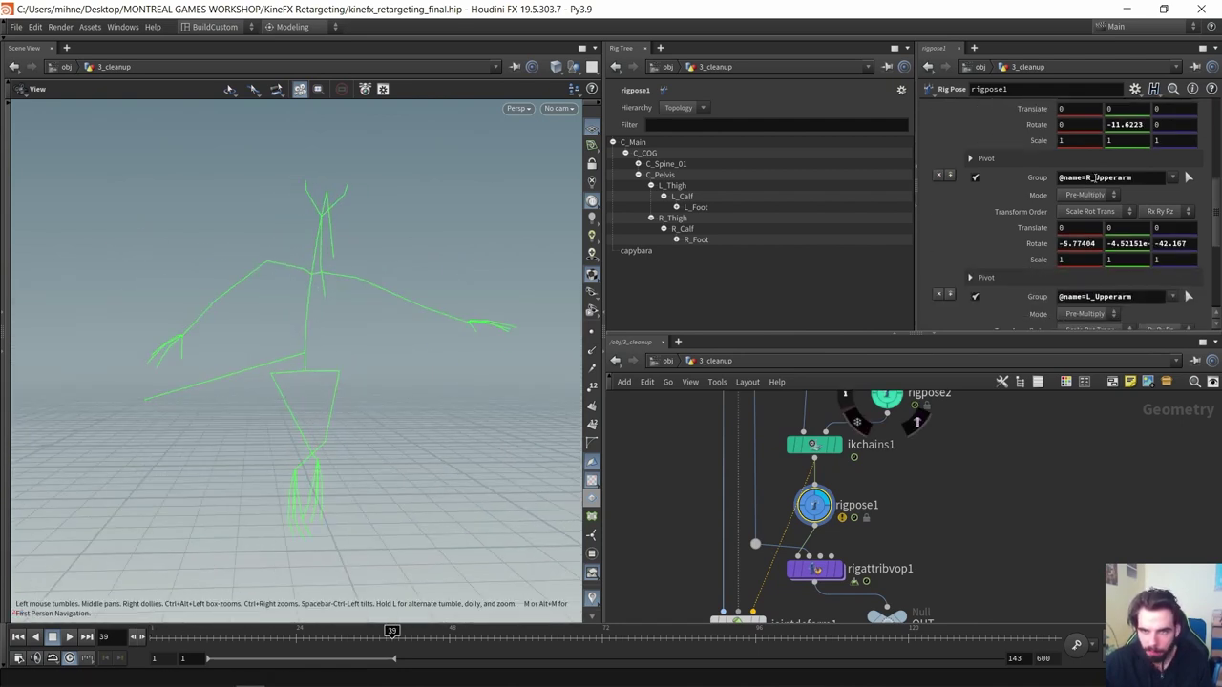
{"action": "left_click_drag", "start_coordinate": [413, 338], "coordinate": [269, 290]}
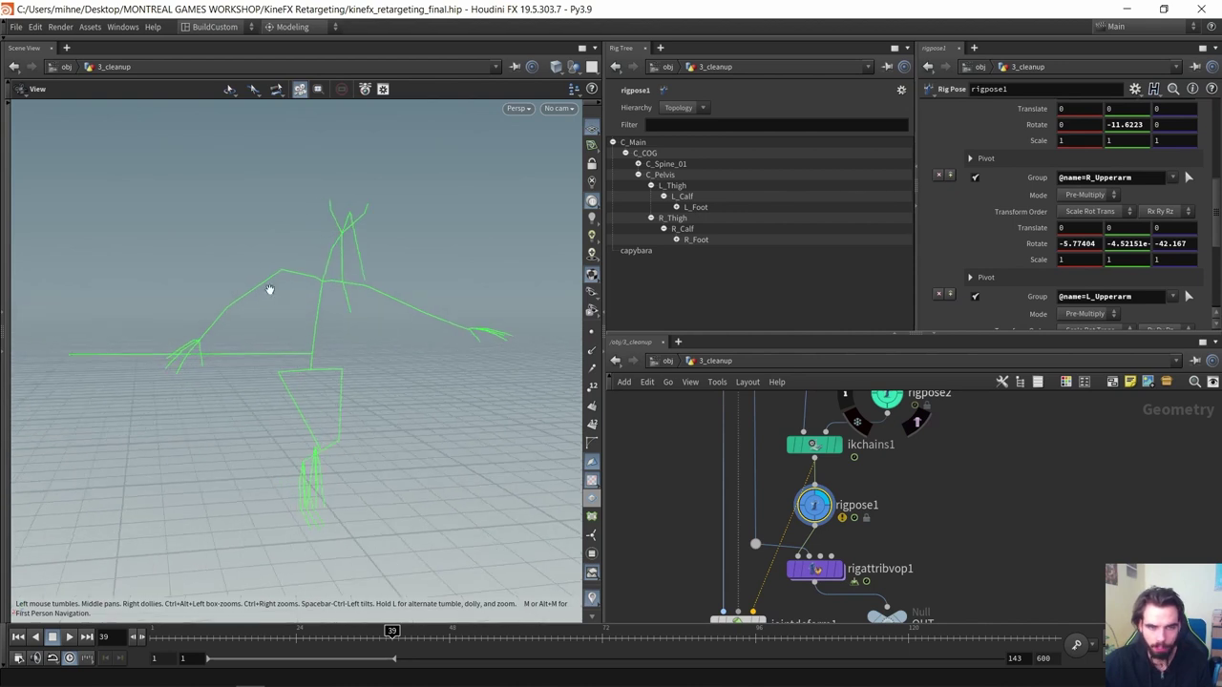
{"action": "middle_click_drag", "start_coordinate": [885, 535], "coordinate": [913, 494]}
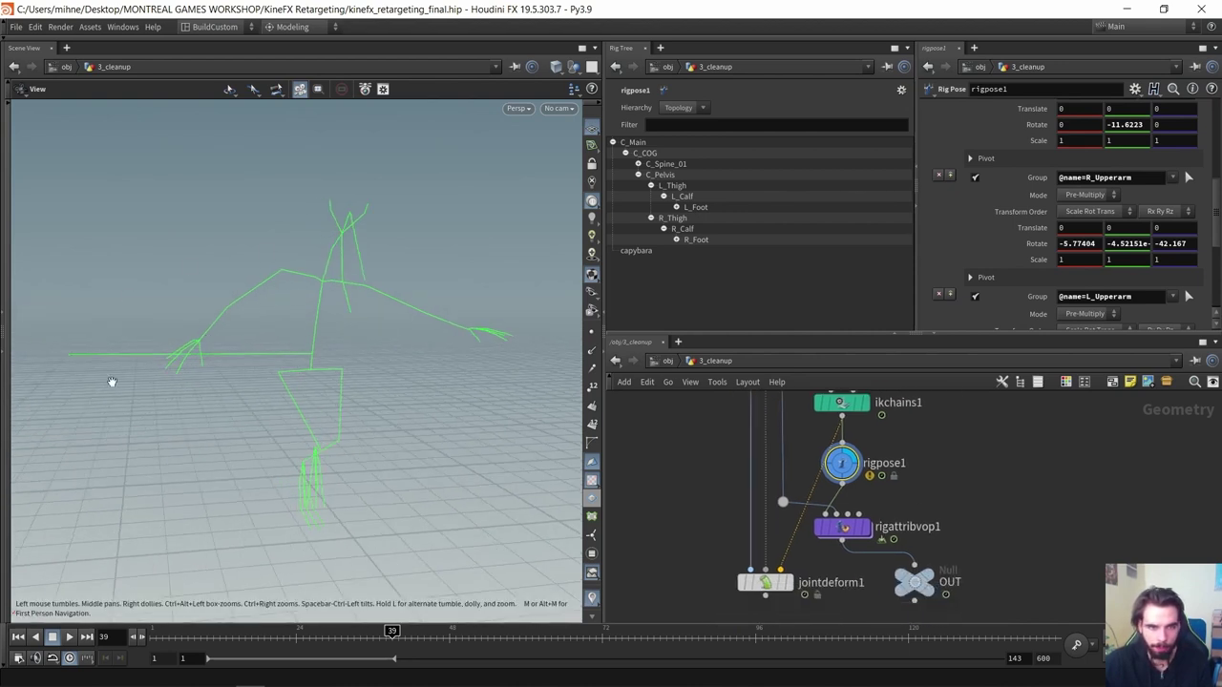
{"action": "left_click_drag", "start_coordinate": [312, 422], "coordinate": [327, 357]}
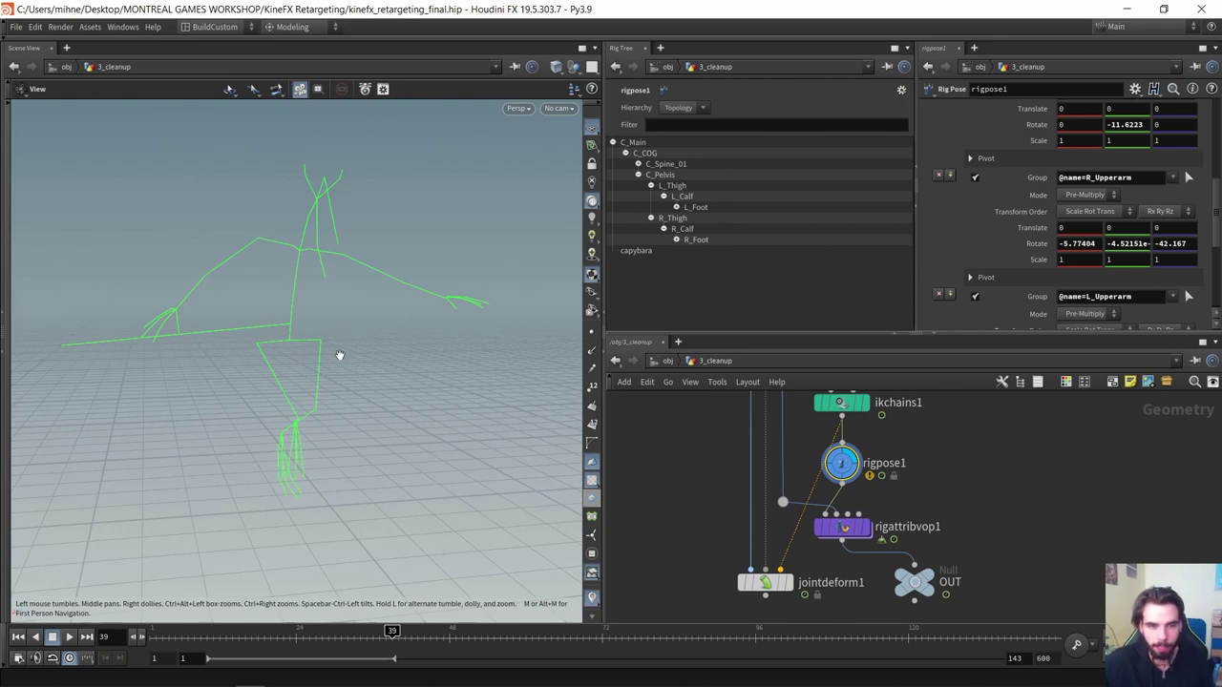
{"action": "scroll", "coordinate": [1178, 135], "scroll_direction": "up", "scroll_amount": 10}
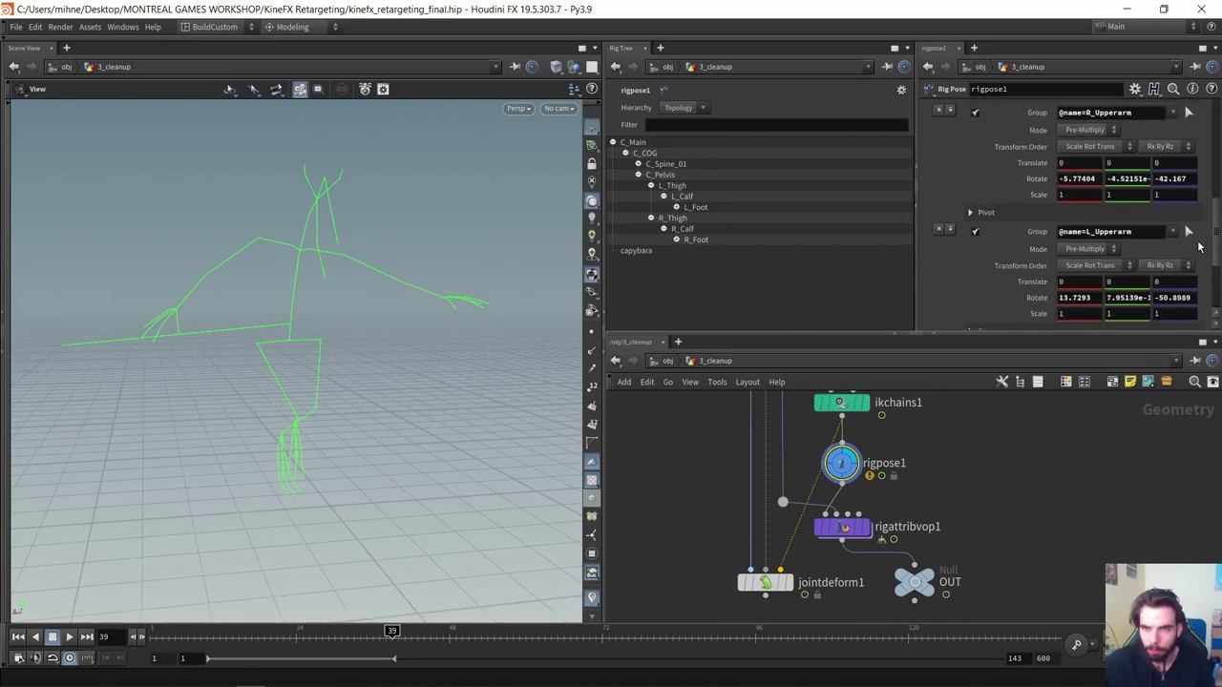
Display jointdeform1 with its Animated Pose input wired from rigpose1 and scrub to frame 13
{"action": "mouse_move", "coordinate": [872, 528]}
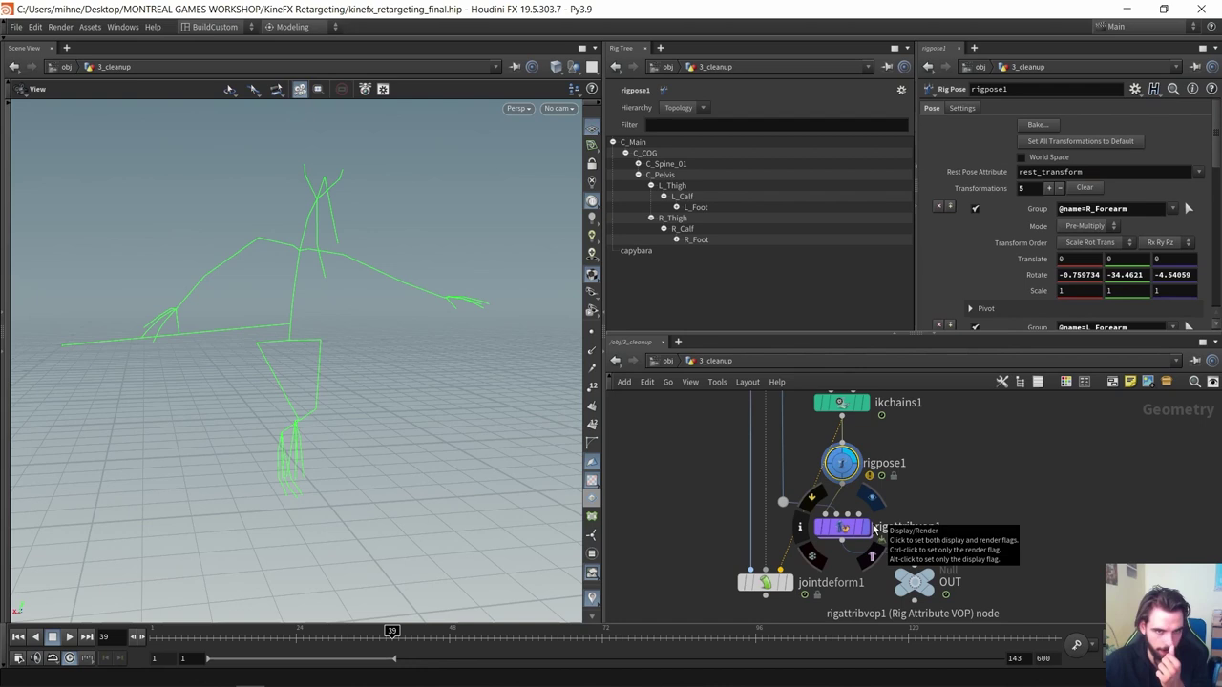
{"action": "left_click", "coordinate": [789, 582]}
{"action": "left_click", "coordinate": [842, 484]}
{"action": "left_click", "coordinate": [798, 563]}
{"action": "left_click_drag", "start_coordinate": [406, 390], "coordinate": [344, 363]}
{"action": "left_click_drag", "start_coordinate": [393, 634], "coordinate": [226, 633]}
Swap jointdeform1's Animated Pose source to ikchains1 and back to rigpose1, scrubbing to frame 46 to compare the arms
{"action": "left_click", "coordinate": [841, 418]}
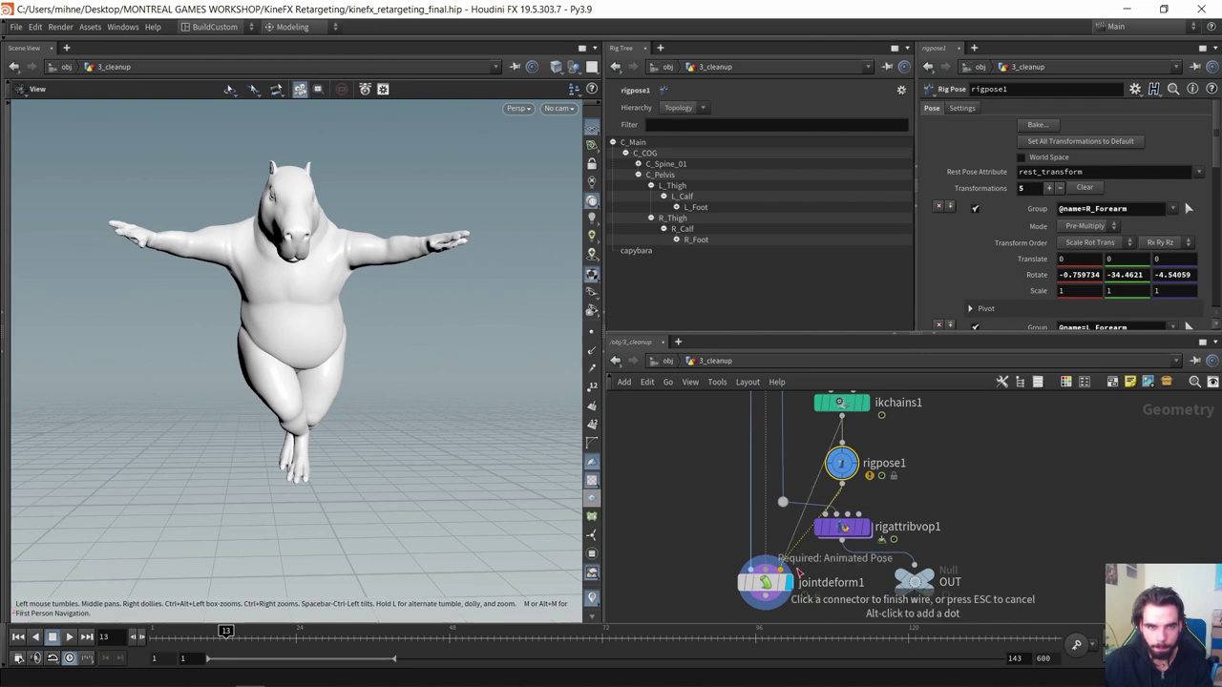
{"action": "left_click", "coordinate": [781, 568]}
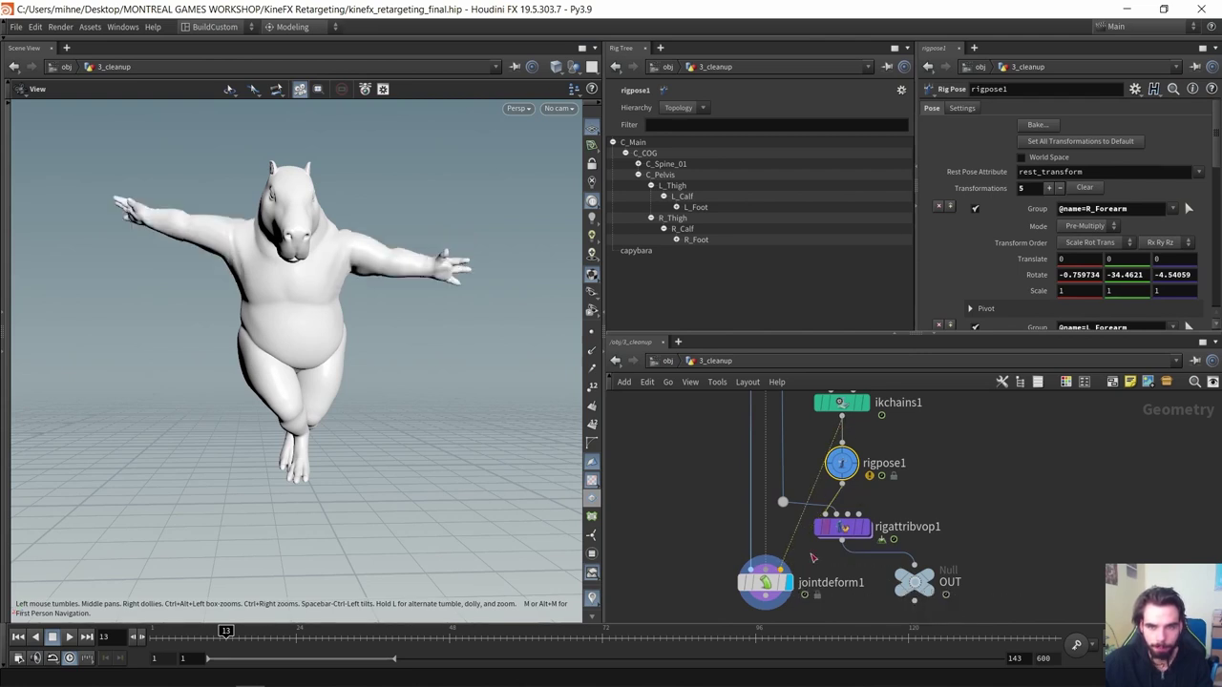
{"action": "left_click", "coordinate": [311, 632]}
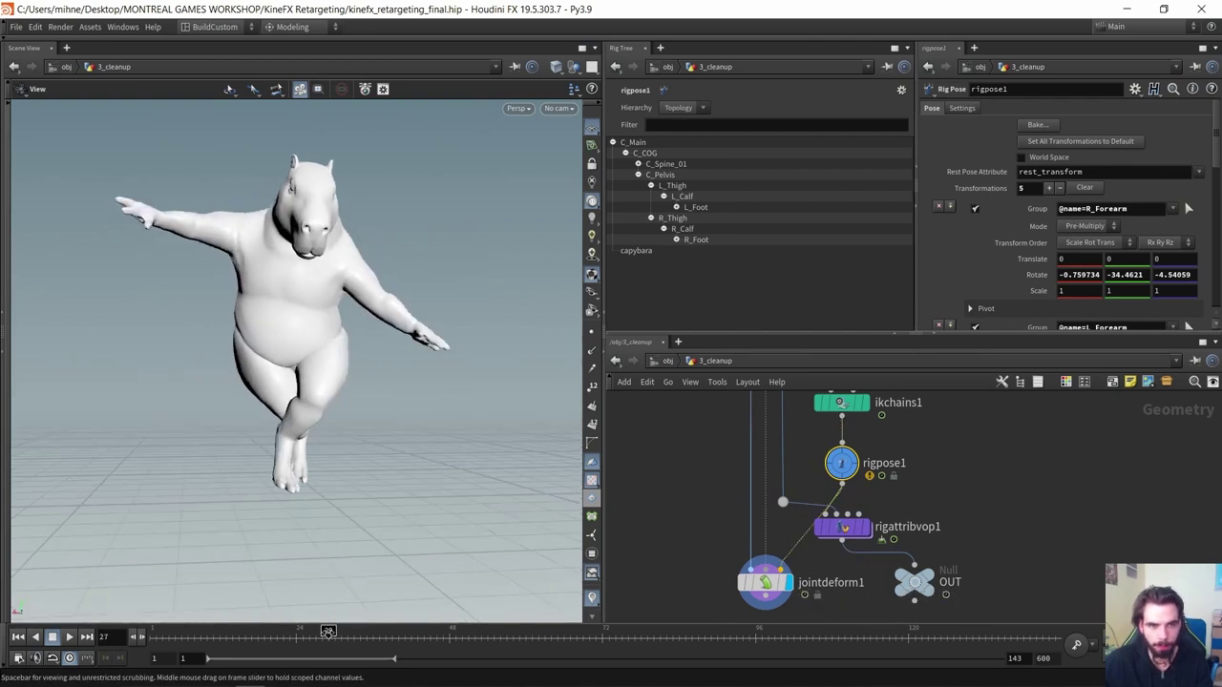
{"action": "left_click_drag", "start_coordinate": [276, 292], "coordinate": [315, 305]}
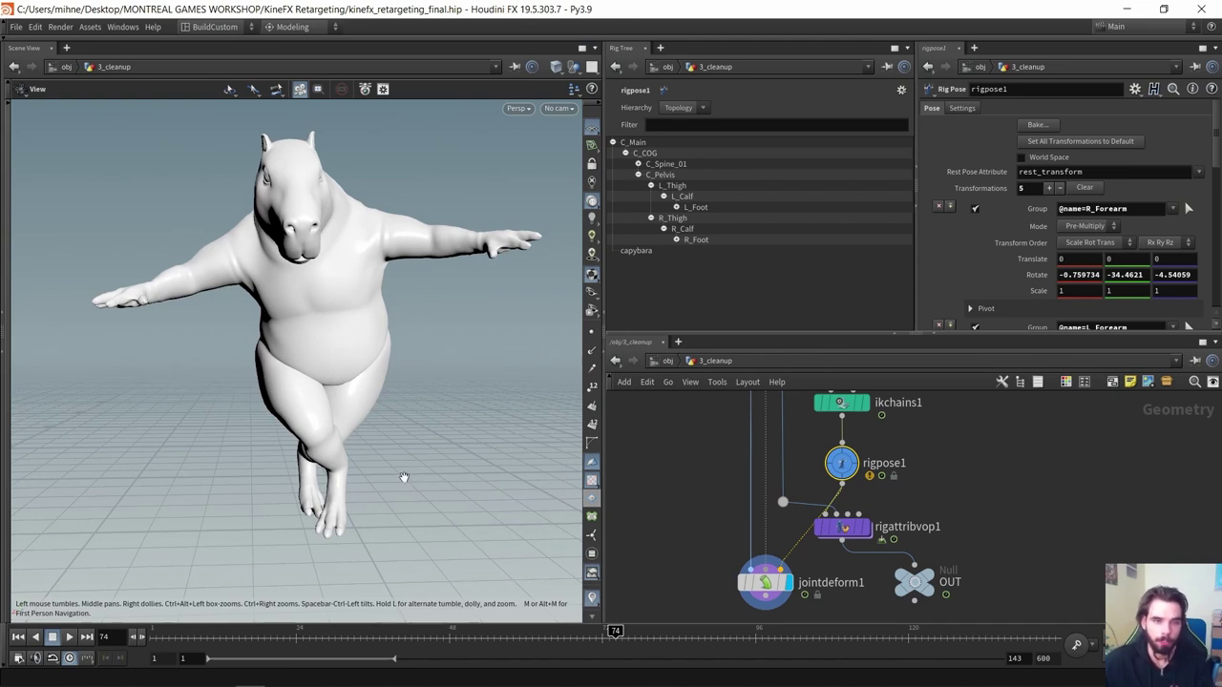
{"action": "left_click_drag", "start_coordinate": [375, 630], "coordinate": [436, 586]}
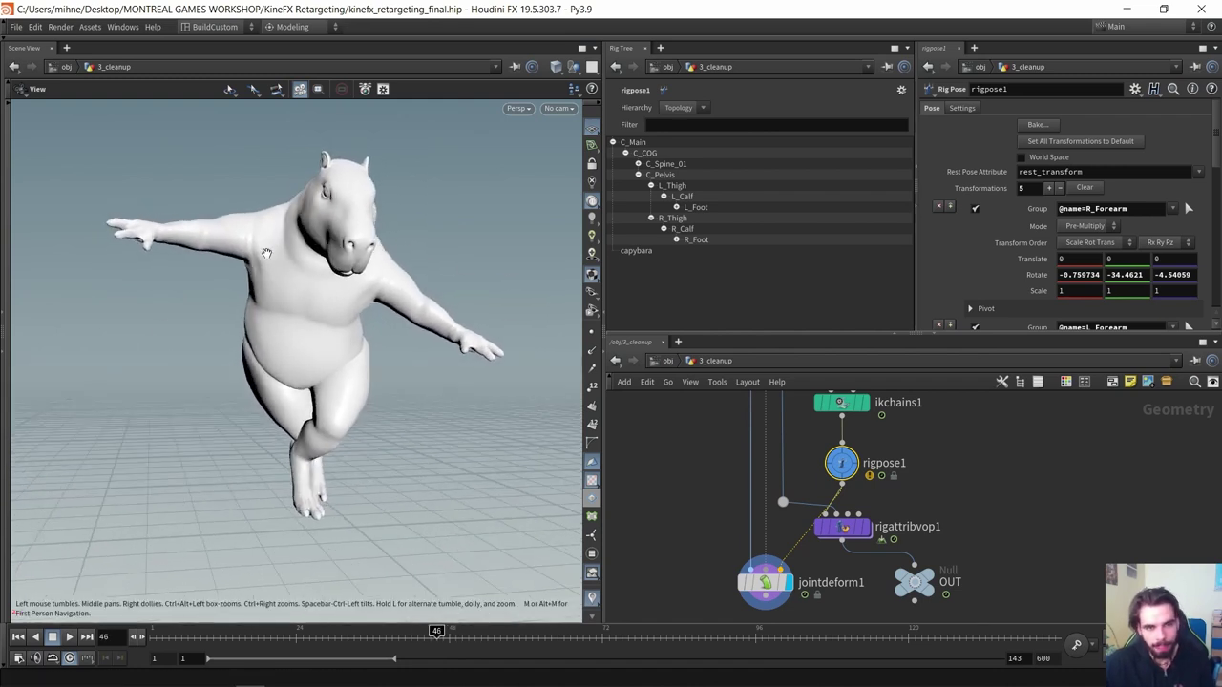
Connect rigattribvop1 to jointdeform1's Animated Pose input and scrub the deformed mesh back to frame 9
{"action": "left_click_drag", "start_coordinate": [266, 253], "coordinate": [312, 289]}
{"action": "scroll", "coordinate": [814, 545], "scroll_direction": "up", "scroll_amount": 2}
{"action": "left_click", "coordinate": [859, 549]}
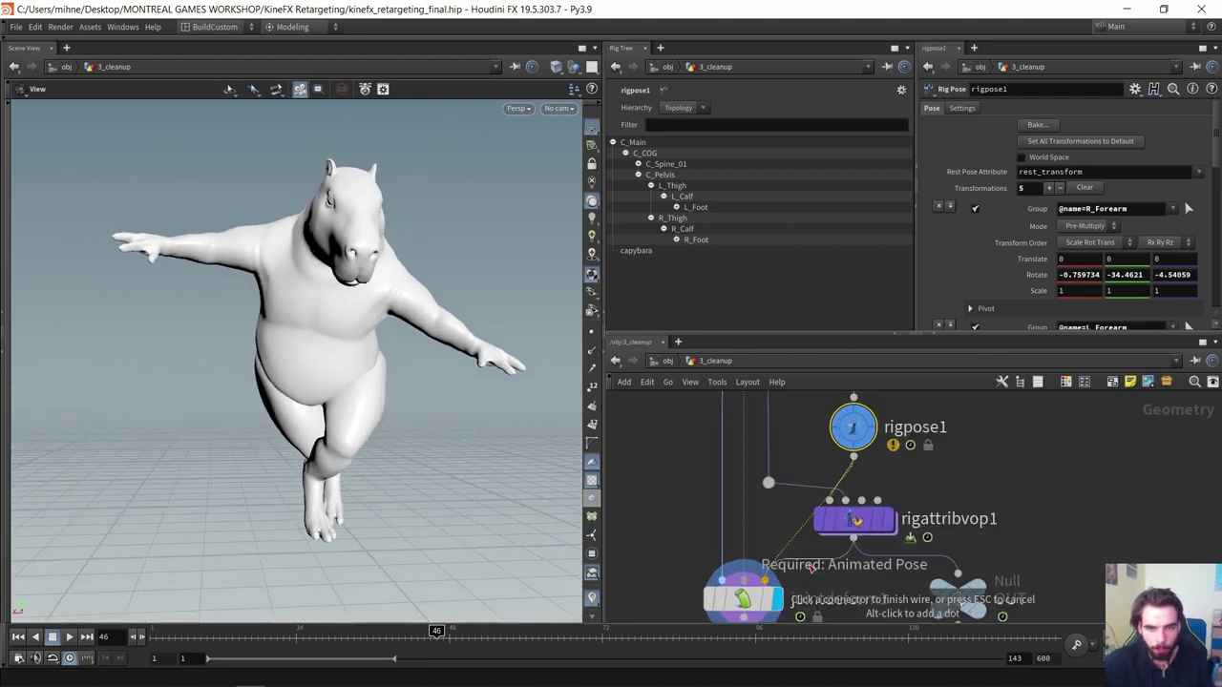
{"action": "left_click", "coordinate": [813, 567]}
{"action": "left_click_drag", "start_coordinate": [315, 314], "coordinate": [344, 322]}
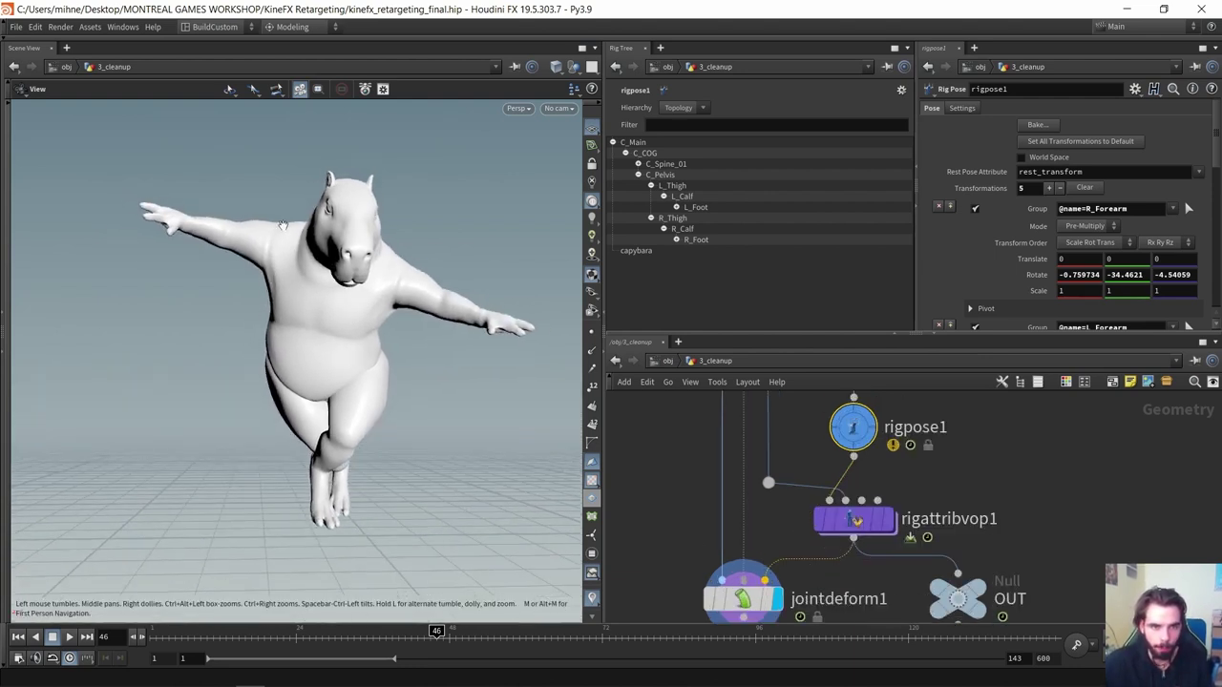
{"action": "left_click_drag", "start_coordinate": [436, 631], "coordinate": [157, 631]}
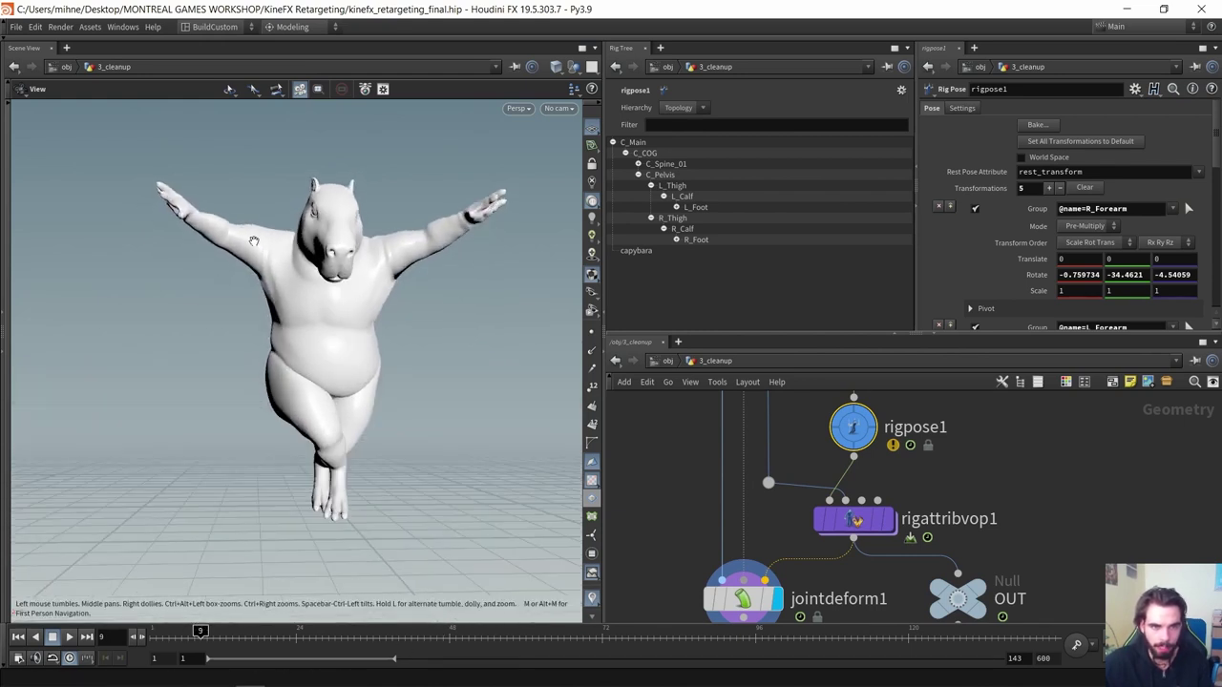
Compare the arm pose at frame 9 by switching jointdeform1's source to rigpose1 and back to rigattribvop1
{"action": "left_click_drag", "start_coordinate": [854, 457], "coordinate": [764, 579]}
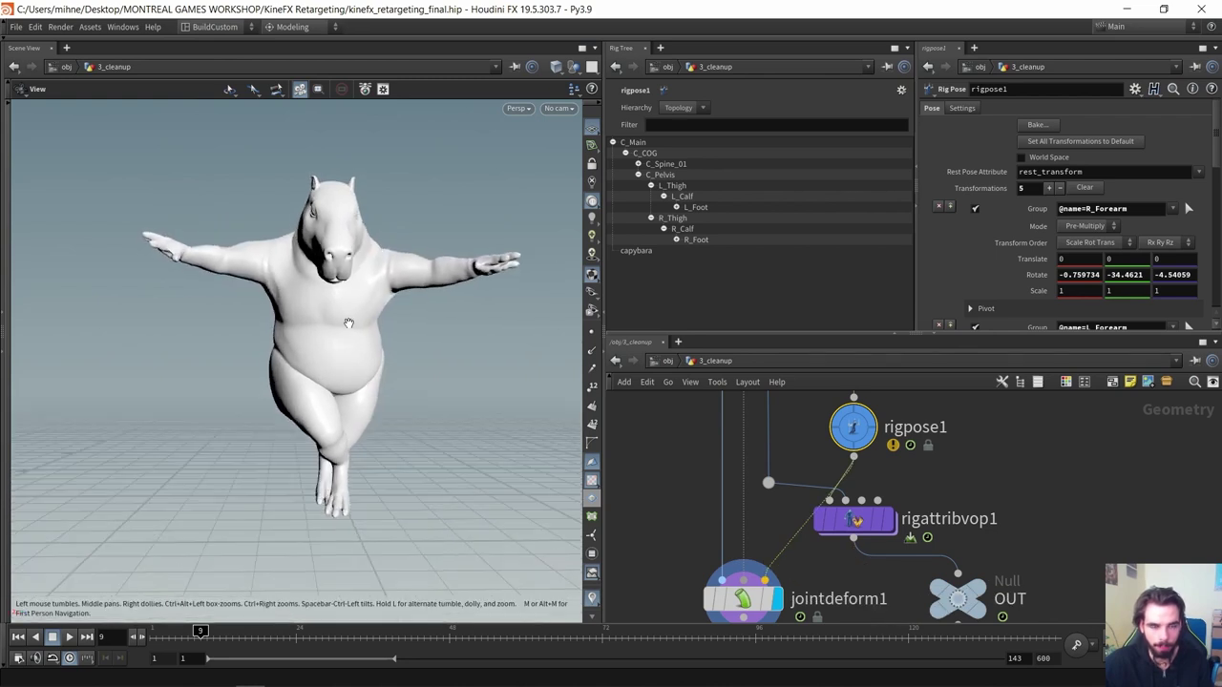
{"action": "left_click_drag", "start_coordinate": [853, 539], "coordinate": [765, 579]}
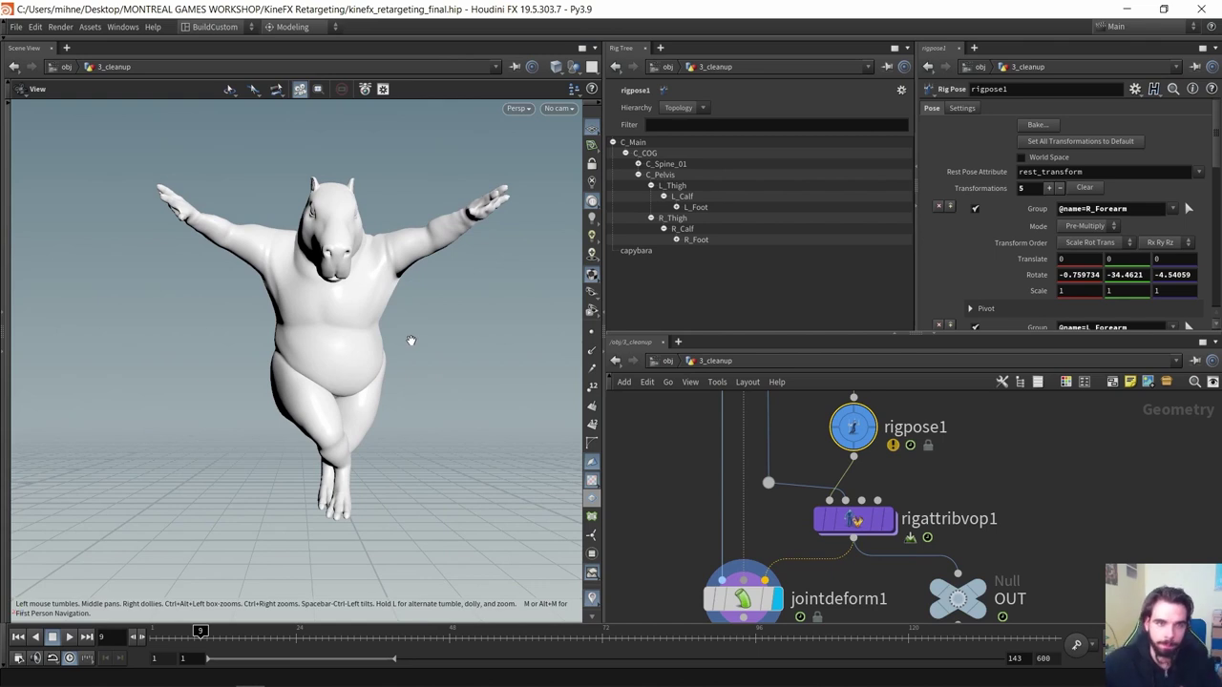
{"action": "left_click_drag", "start_coordinate": [255, 312], "coordinate": [252, 266]}
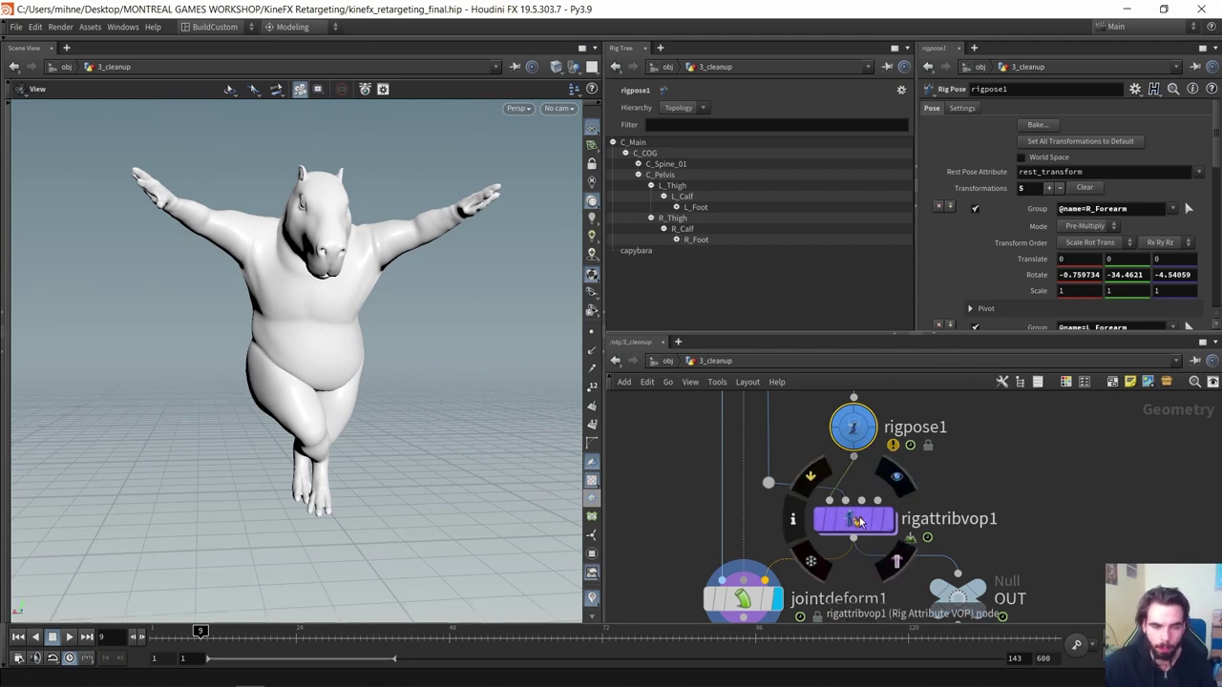
Add a second Rig Attribute VOP node beside rigattribvop1
{"action": "middle_click_drag", "start_coordinate": [1064, 492], "coordinate": [887, 471]}
{"action": "key", "text": "Tab"}
{"action": "type", "text": "rig at"}
{"action": "key", "text": "Return"}
{"action": "left_click", "coordinate": [887, 468]}
Connect rigpose1 to the first input of rigattribvop2 and display the new node
{"action": "left_click", "coordinate": [671, 439]}
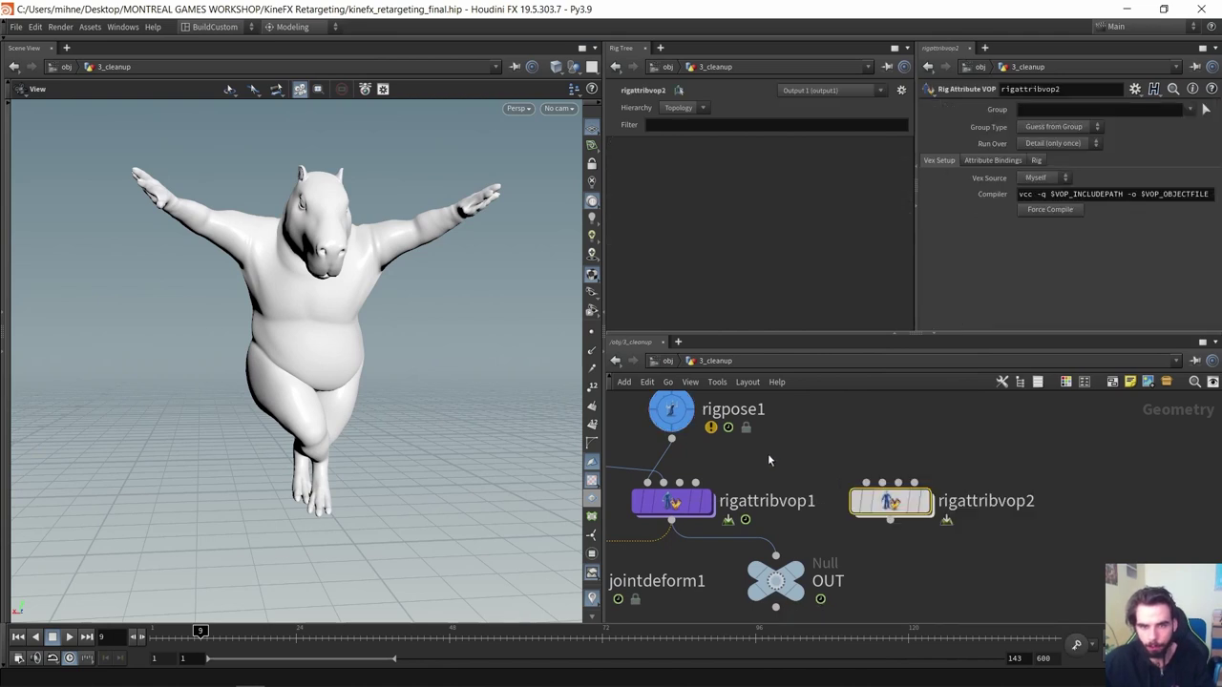
{"action": "left_click", "coordinate": [861, 477]}
{"action": "left_click", "coordinate": [926, 502]}
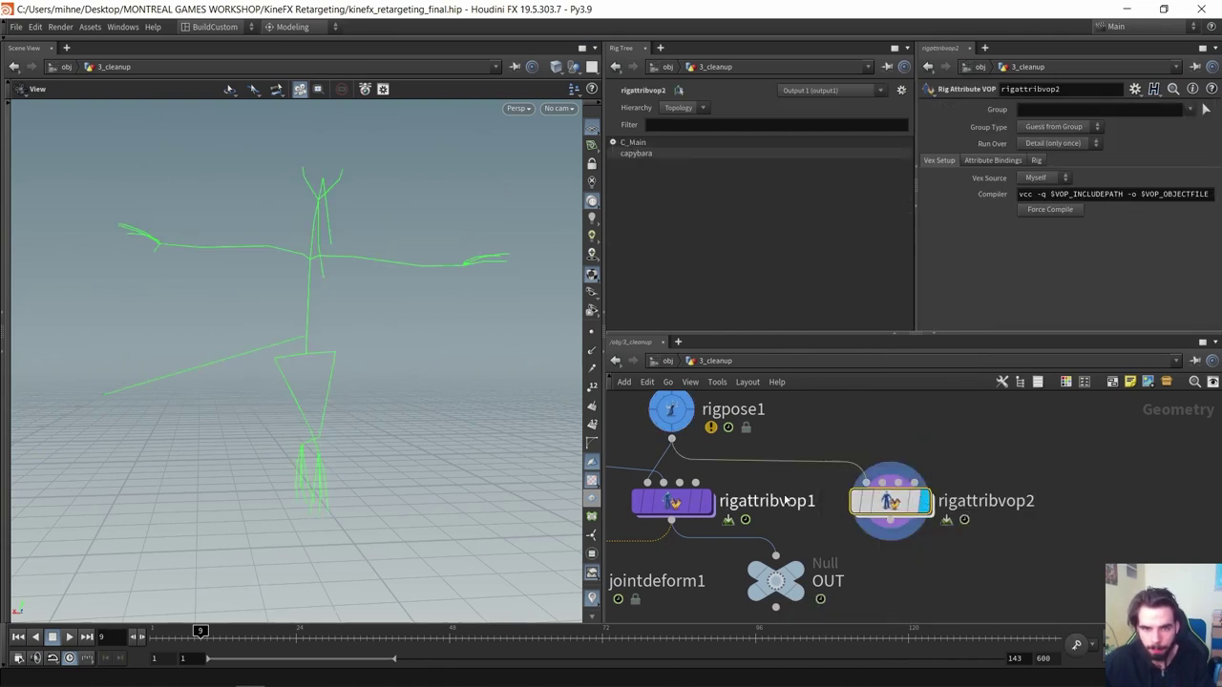
{"action": "scroll", "coordinate": [835, 467], "scroll_direction": "down", "scroll_amount": 3}
{"action": "middle_click_drag", "start_coordinate": [892, 456], "coordinate": [970, 478]}
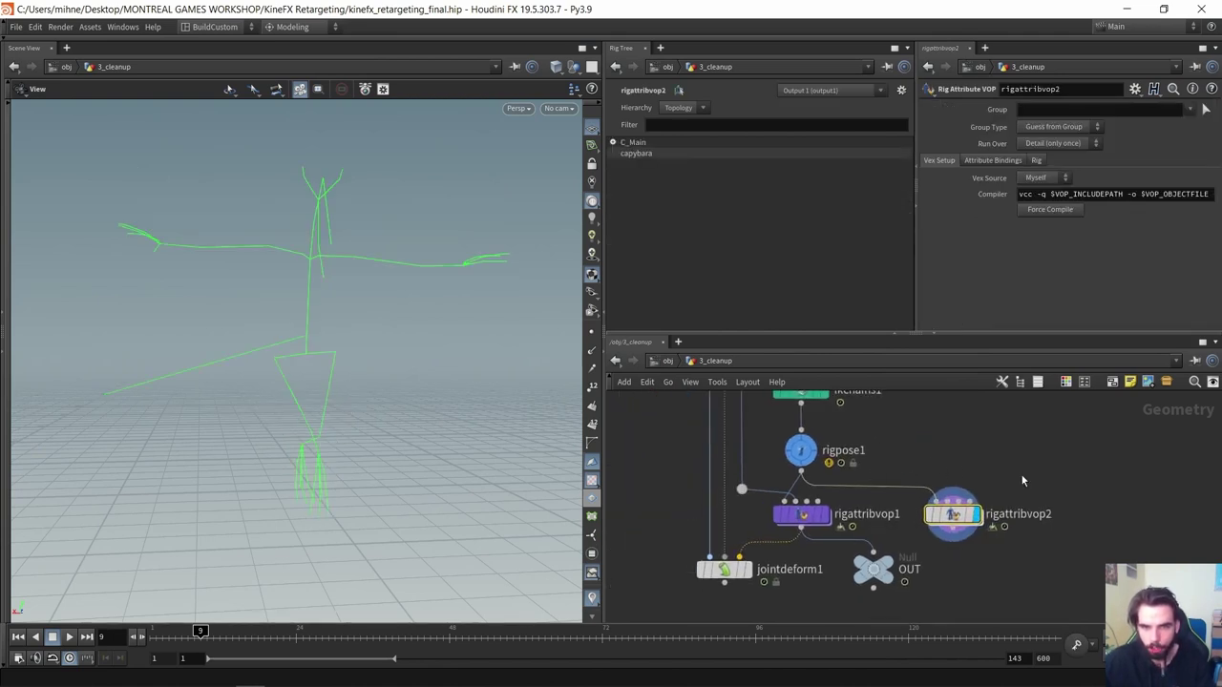
{"action": "scroll", "coordinate": [869, 463], "scroll_direction": "up", "scroll_amount": 1}
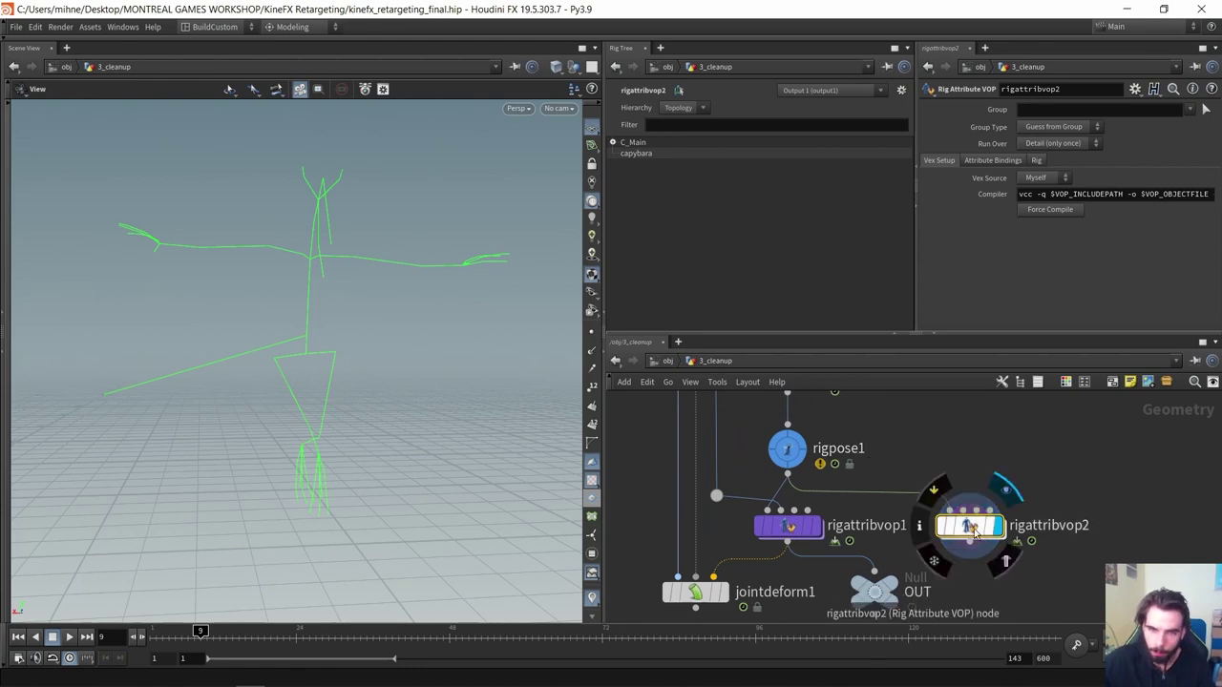
{"action": "middle_click_drag", "start_coordinate": [979, 443], "coordinate": [966, 426]}
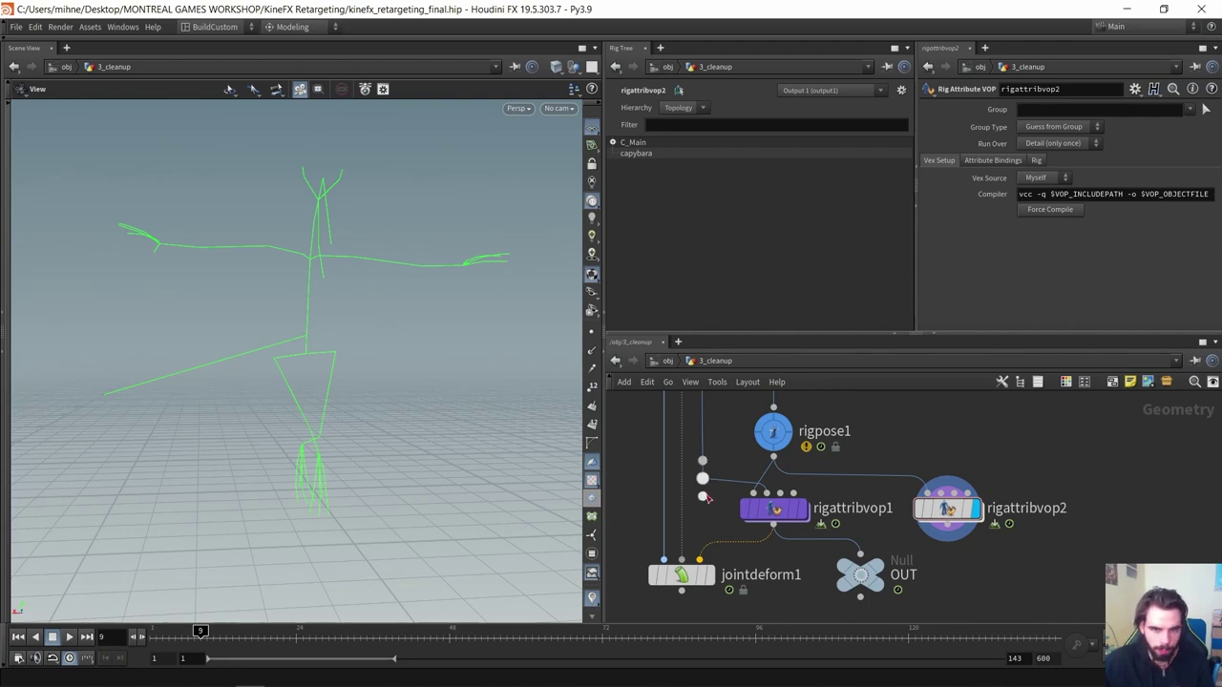
Connect the FBX character import's Animated Pose wire to the second input of rigattribvop2 and trace it back to its source
{"action": "scroll", "coordinate": [712, 482], "scroll_direction": "down", "scroll_amount": 2}
{"action": "middle_click_drag", "start_coordinate": [713, 482], "coordinate": [709, 538]}
{"action": "middle_click_drag", "start_coordinate": [817, 515], "coordinate": [818, 477]}
{"action": "scroll", "coordinate": [818, 476], "scroll_direction": "up", "scroll_amount": 3}
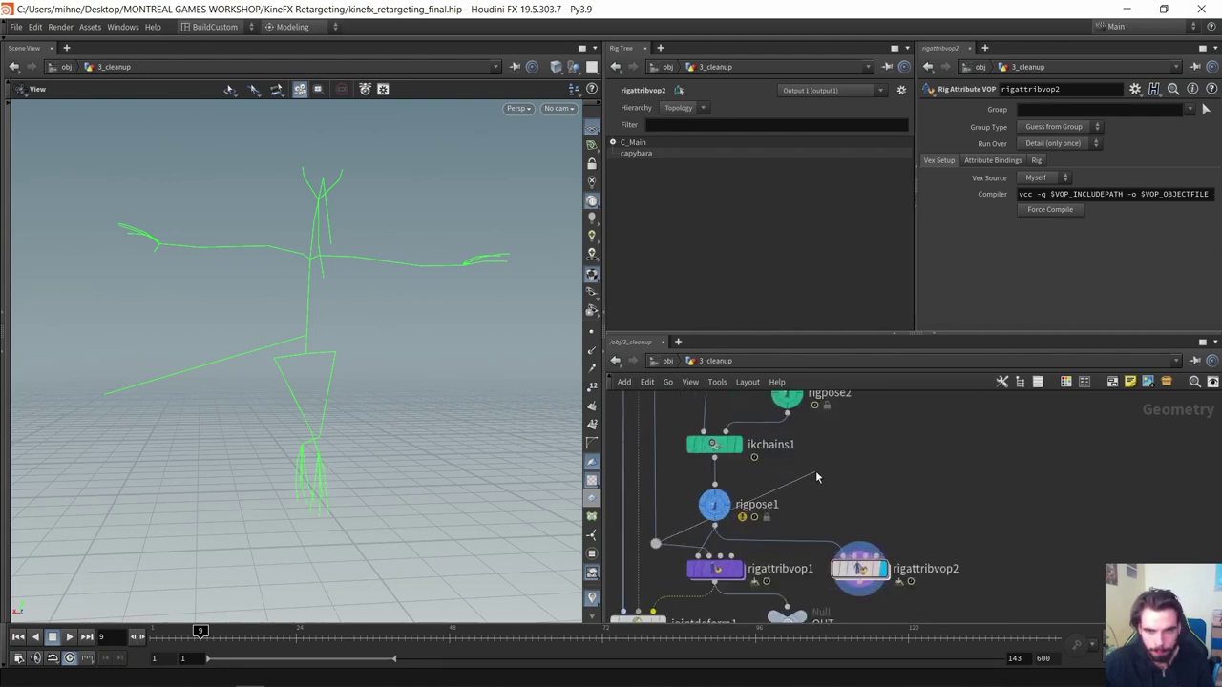
{"action": "left_click", "coordinate": [861, 570]}
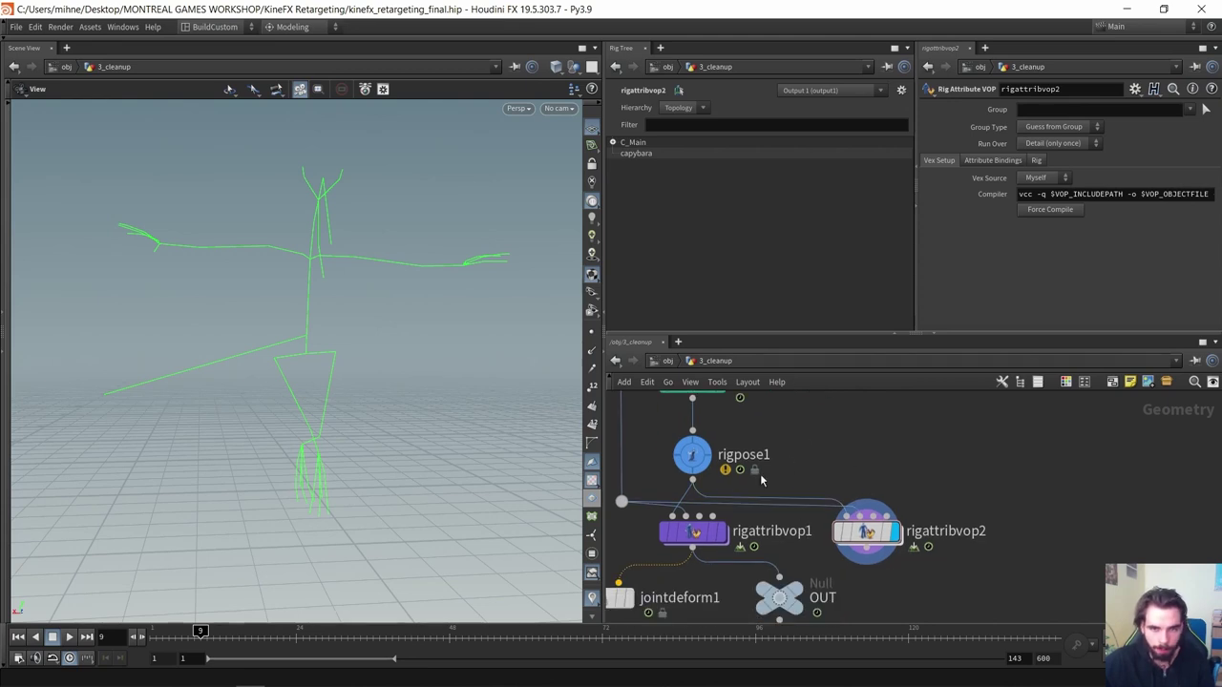
{"action": "scroll", "coordinate": [736, 426], "scroll_direction": "down", "scroll_amount": 5}
{"action": "middle_click_drag", "start_coordinate": [745, 422], "coordinate": [785, 563]}
{"action": "scroll", "coordinate": [717, 481], "scroll_direction": "up", "scroll_amount": 4}
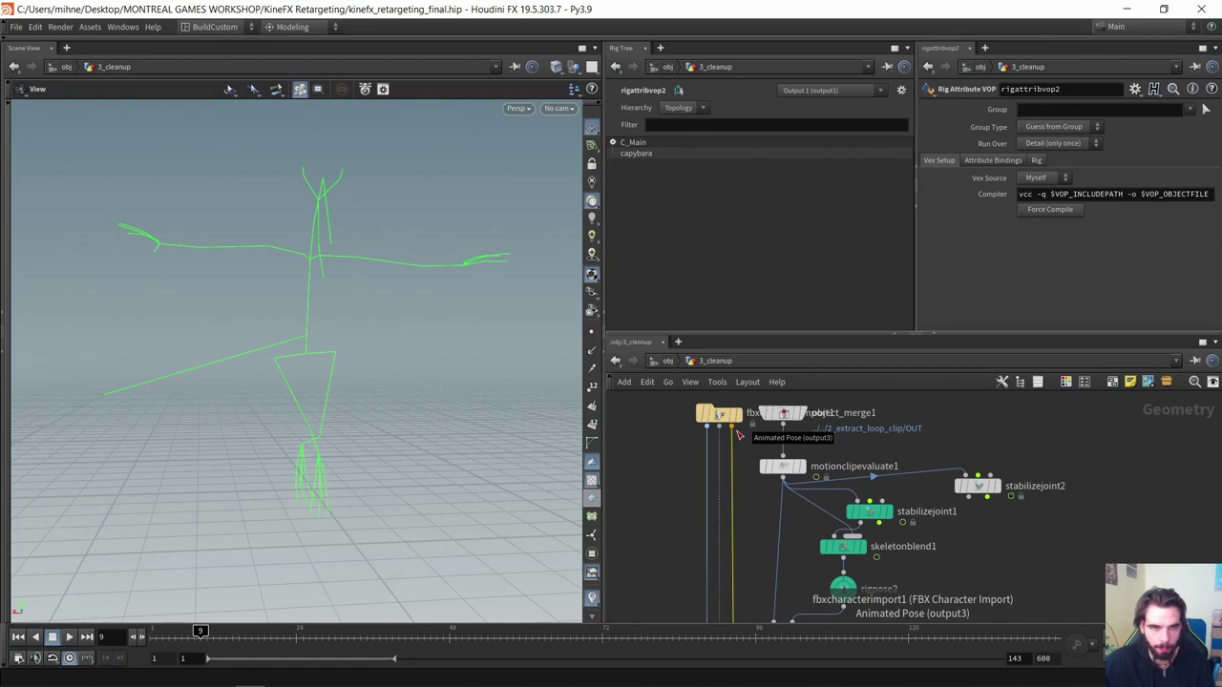
{"action": "scroll", "coordinate": [737, 435], "scroll_direction": "down", "scroll_amount": 4}
{"action": "scroll", "coordinate": [761, 439], "scroll_direction": "up", "scroll_amount": 5}
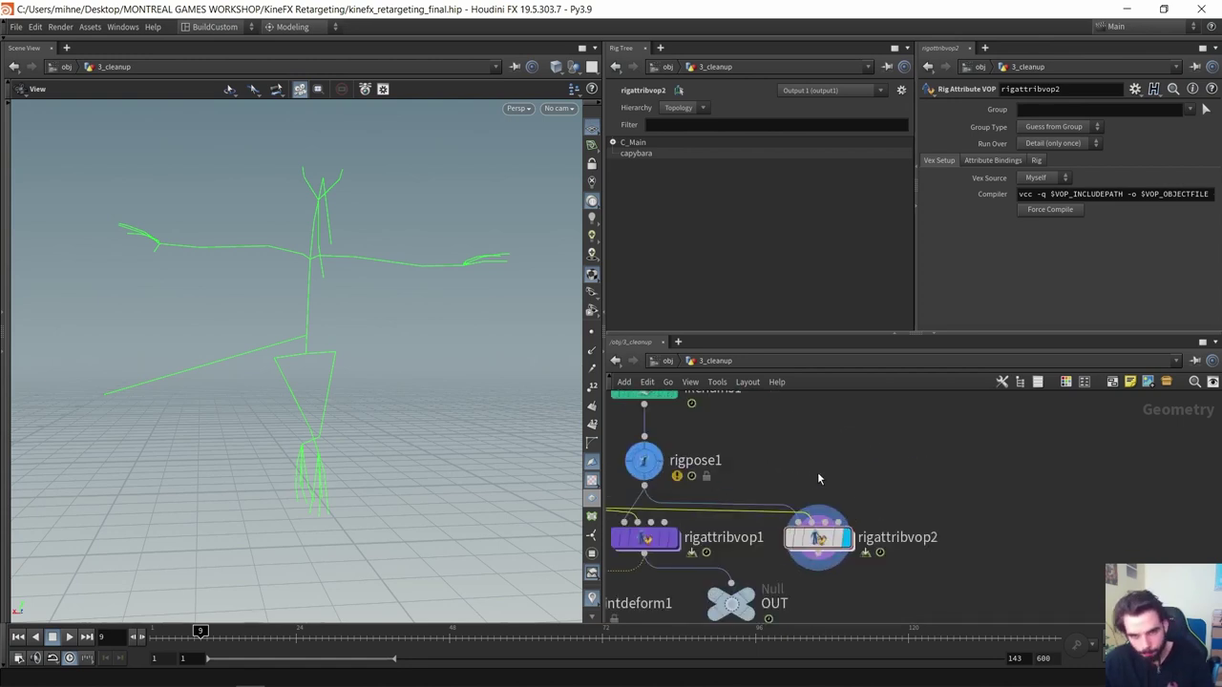
Enter the rigattribvop2 network and add a Realistic Shoulder node
{"action": "double_click", "coordinate": [817, 526]}
{"action": "middle_click_drag", "start_coordinate": [400, 398], "coordinate": [388, 407]}
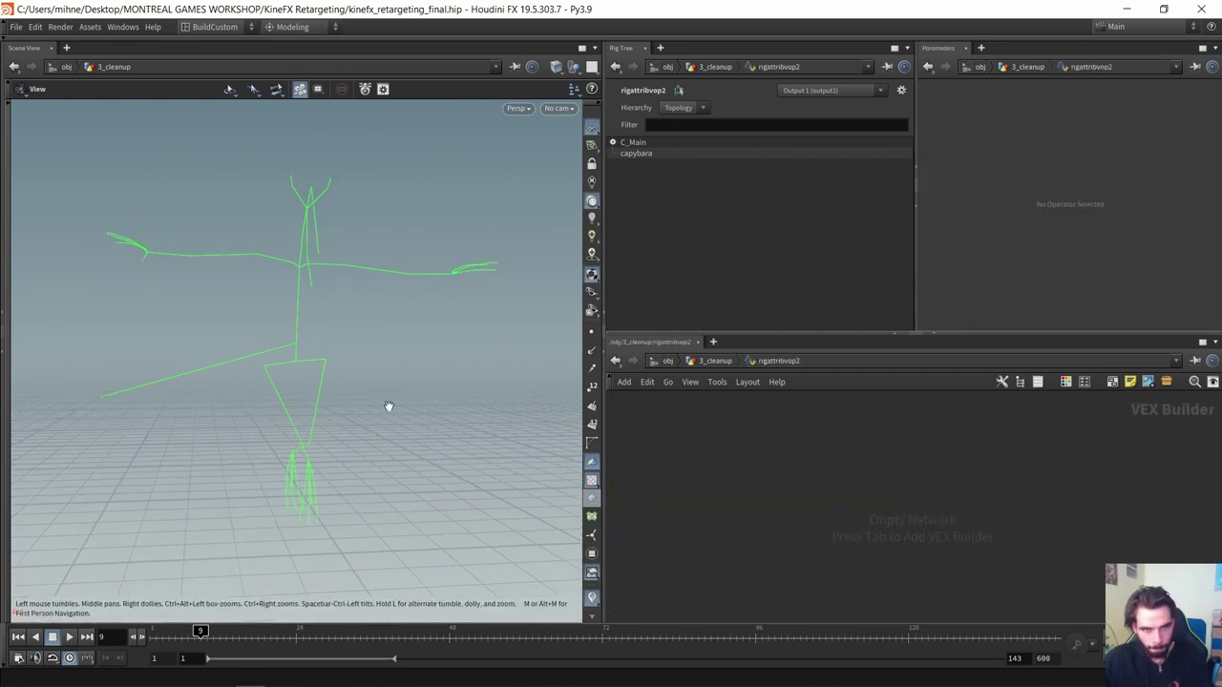
{"action": "left_click_drag", "start_coordinate": [373, 343], "coordinate": [387, 316]}
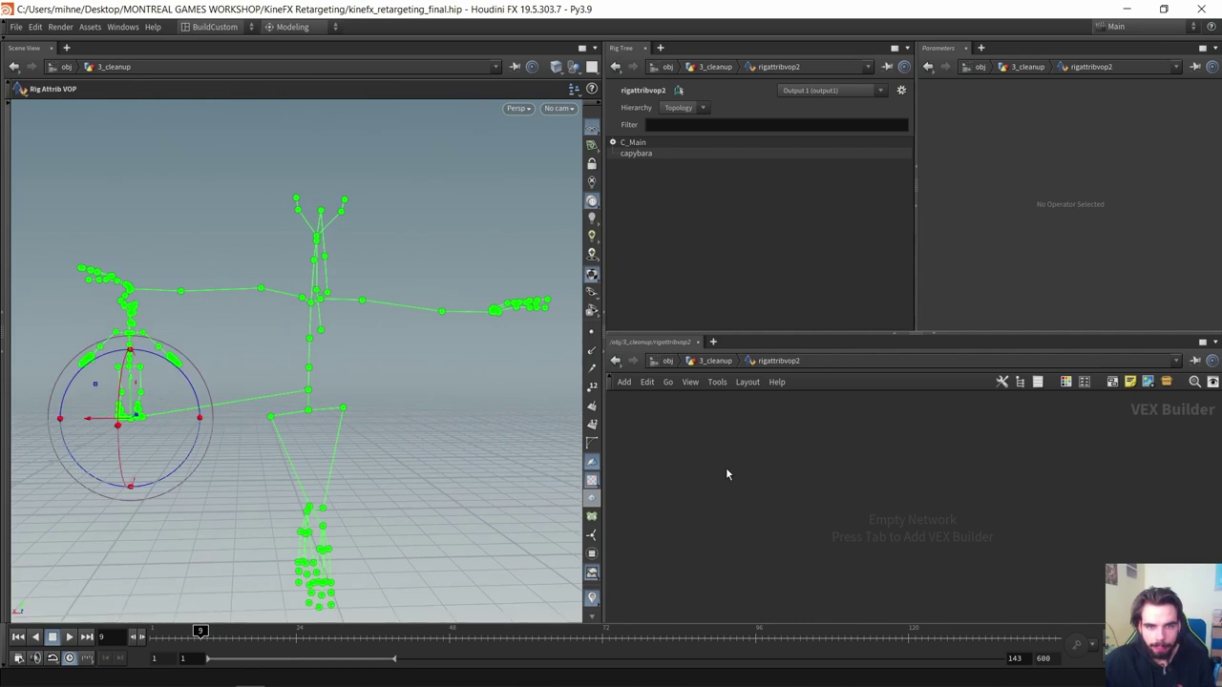
{"action": "key", "text": "Tab"}
{"action": "type", "text": "real"}
{"action": "key", "text": "Return"}
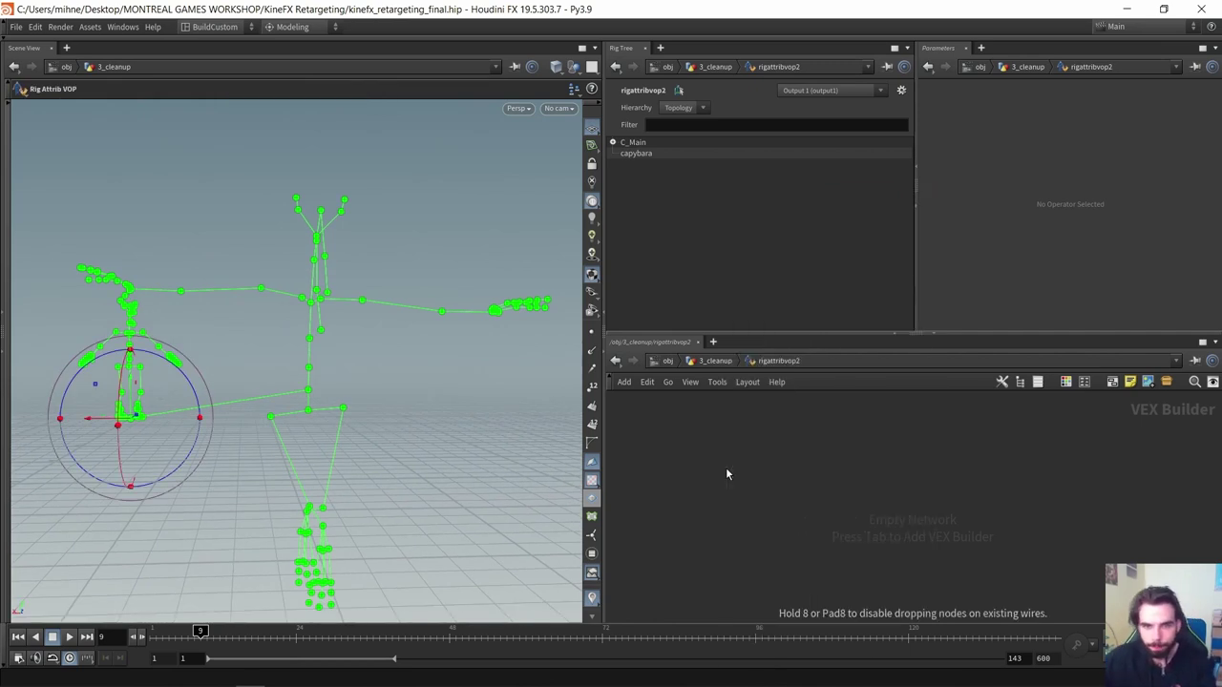
{"action": "left_click", "coordinate": [727, 469]}
{"action": "middle_click_drag", "start_coordinate": [733, 485], "coordinate": [824, 475]}
{"action": "middle_click_drag", "start_coordinate": [682, 489], "coordinate": [721, 486]}
{"action": "scroll", "coordinate": [732, 485], "scroll_direction": "up", "scroll_amount": 2}
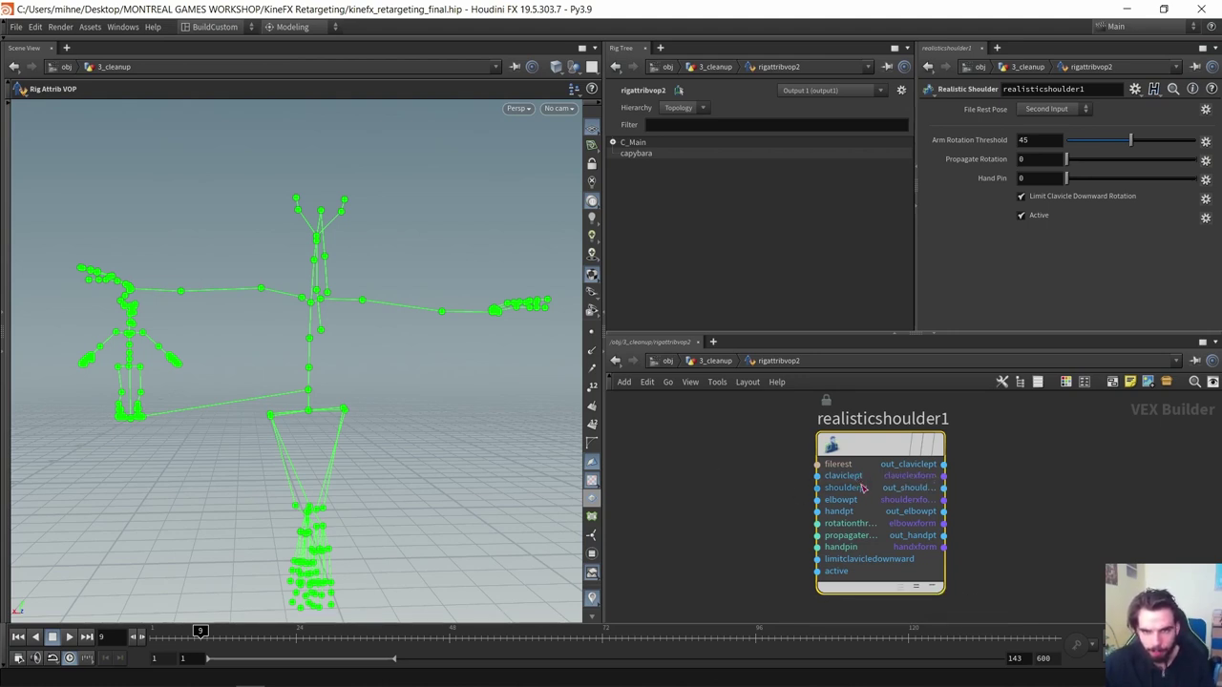
Bring the L_Clavicle, L_Upperarm, L_Forearm and L_Hand joints from the viewport into the network as Get Point Transform nodes
{"action": "left_click_drag", "start_coordinate": [330, 335], "coordinate": [298, 314], "text": "alt"}
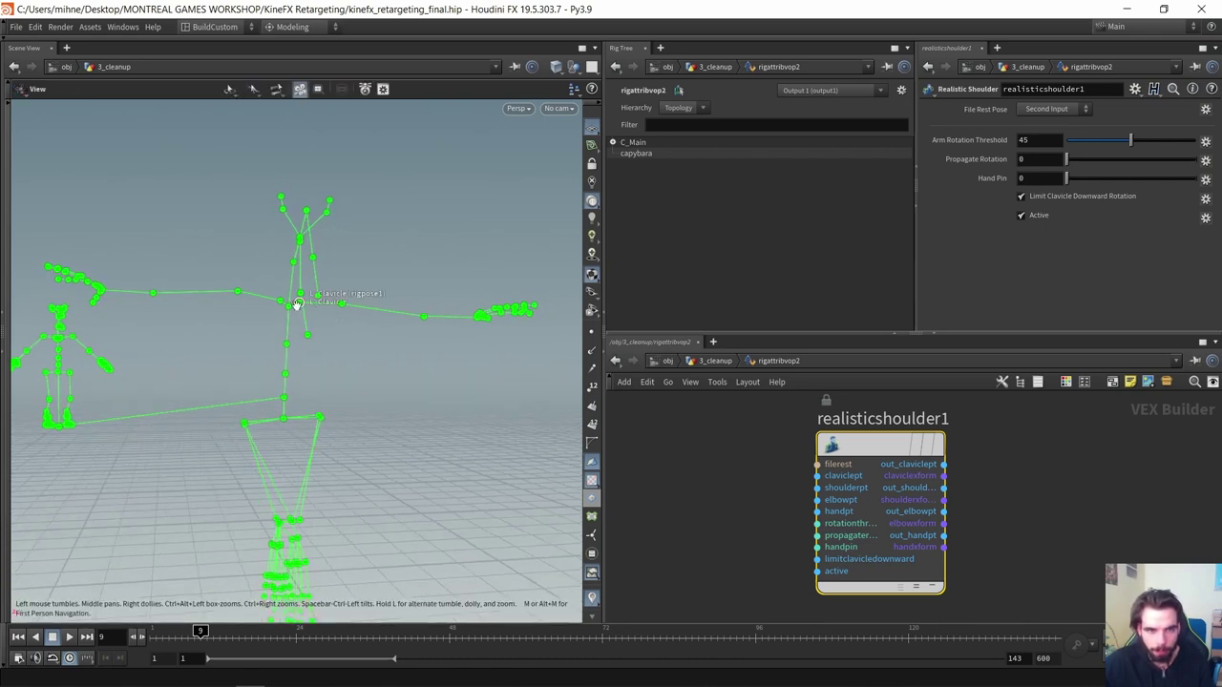
{"action": "right_click", "coordinate": [351, 339]}
{"action": "mouse_move", "coordinate": [377, 354]}
{"action": "left_click", "coordinate": [481, 360]}
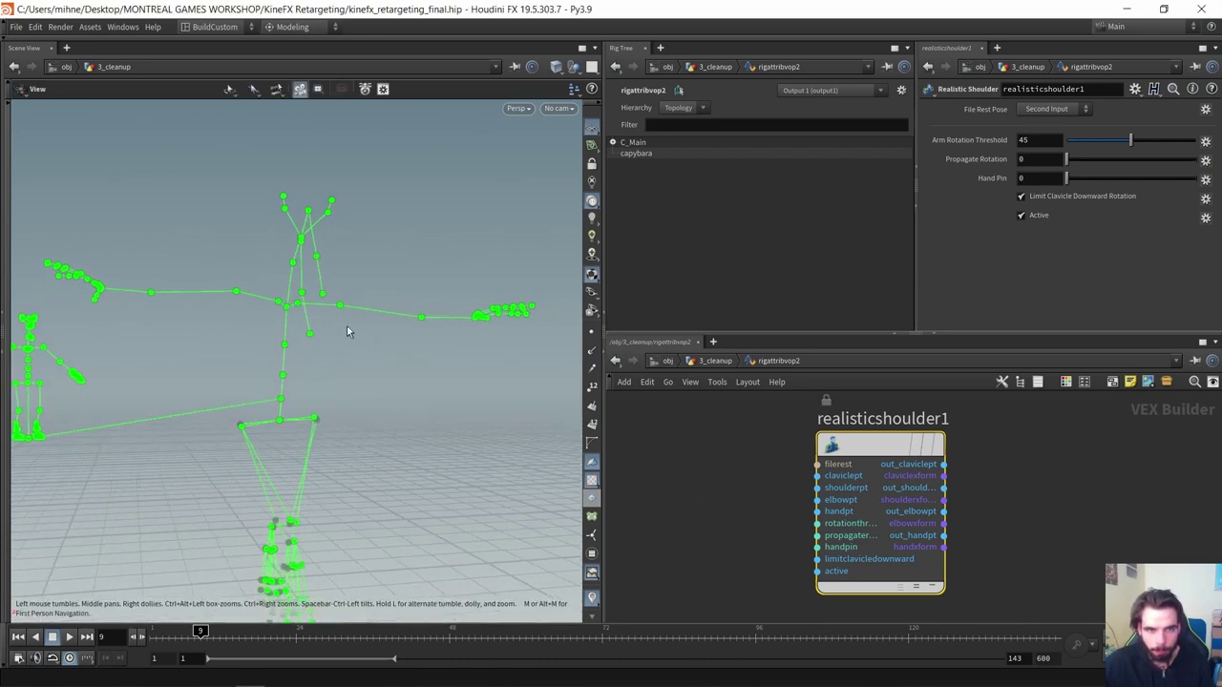
{"action": "left_click_drag", "start_coordinate": [300, 306], "coordinate": [634, 401]}
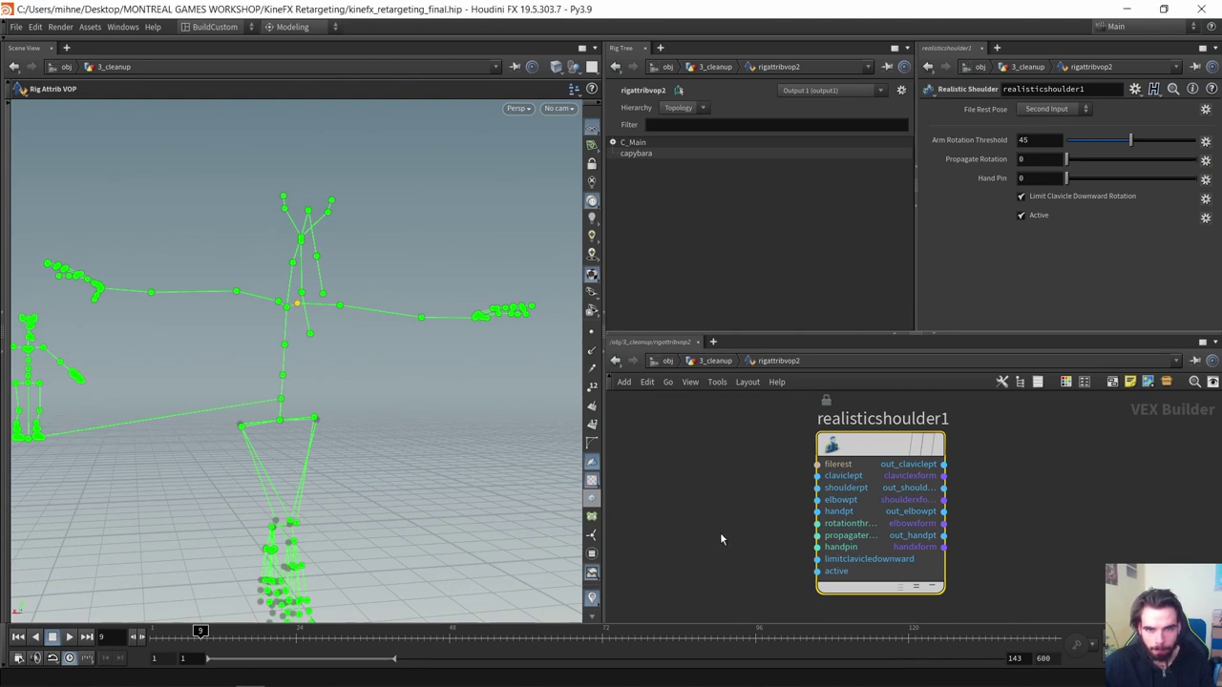
{"action": "scroll", "coordinate": [727, 482], "scroll_direction": "down", "scroll_amount": 4}
{"action": "left_click_drag", "start_coordinate": [339, 305], "coordinate": [684, 505]}
{"action": "left_click_drag", "start_coordinate": [423, 318], "coordinate": [746, 584]}
{"action": "scroll", "coordinate": [843, 537], "scroll_direction": "down", "scroll_amount": 3}
{"action": "middle_click_drag", "start_coordinate": [844, 537], "coordinate": [839, 510]}
Arrange the four joint transform nodes in a column on the input side of realisticshoulder1
{"action": "left_click_drag", "start_coordinate": [709, 448], "coordinate": [784, 570]}
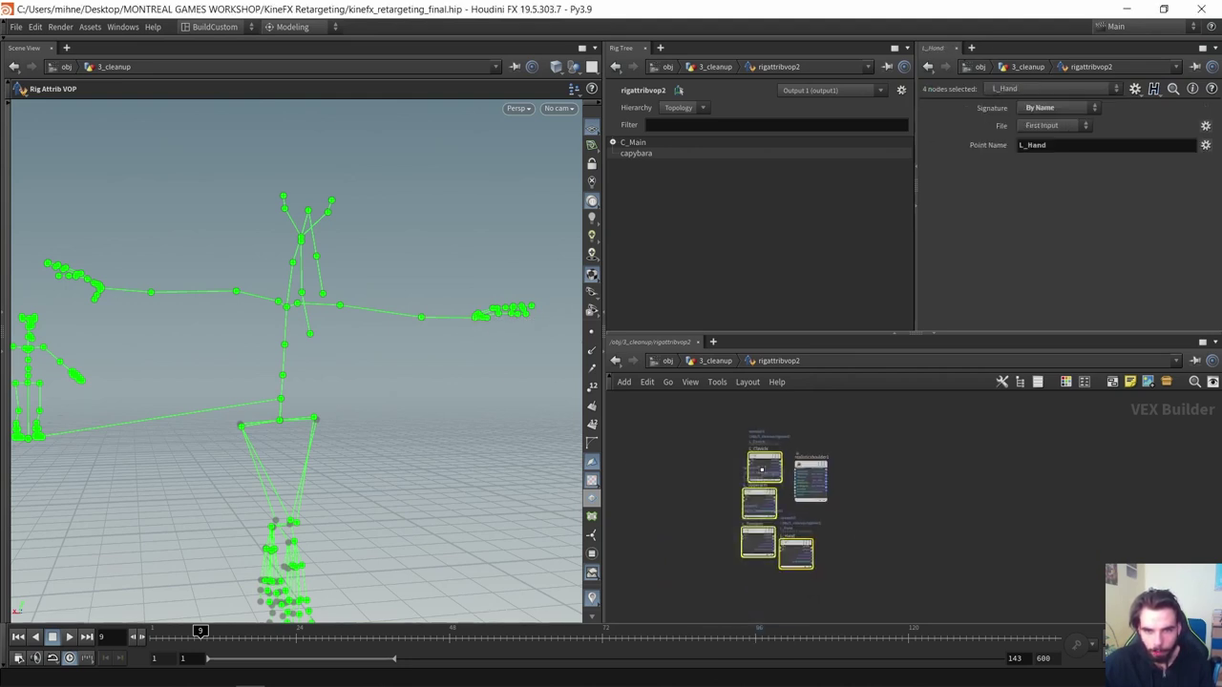
{"action": "left_click_drag", "start_coordinate": [762, 469], "coordinate": [764, 506]}
{"action": "scroll", "coordinate": [799, 486], "scroll_direction": "up", "scroll_amount": 2}
{"action": "left_click_drag", "start_coordinate": [807, 462], "coordinate": [834, 454]}
{"action": "left_click", "coordinate": [810, 427]}
Wire the ptnum outputs of the clavicle, upper arm, forearm and hand nodes into realisticshoulder1's claviclept, shoulderpt, elbowpt and handpt inputs
{"action": "scroll", "coordinate": [796, 428], "scroll_direction": "up", "scroll_amount": 4}
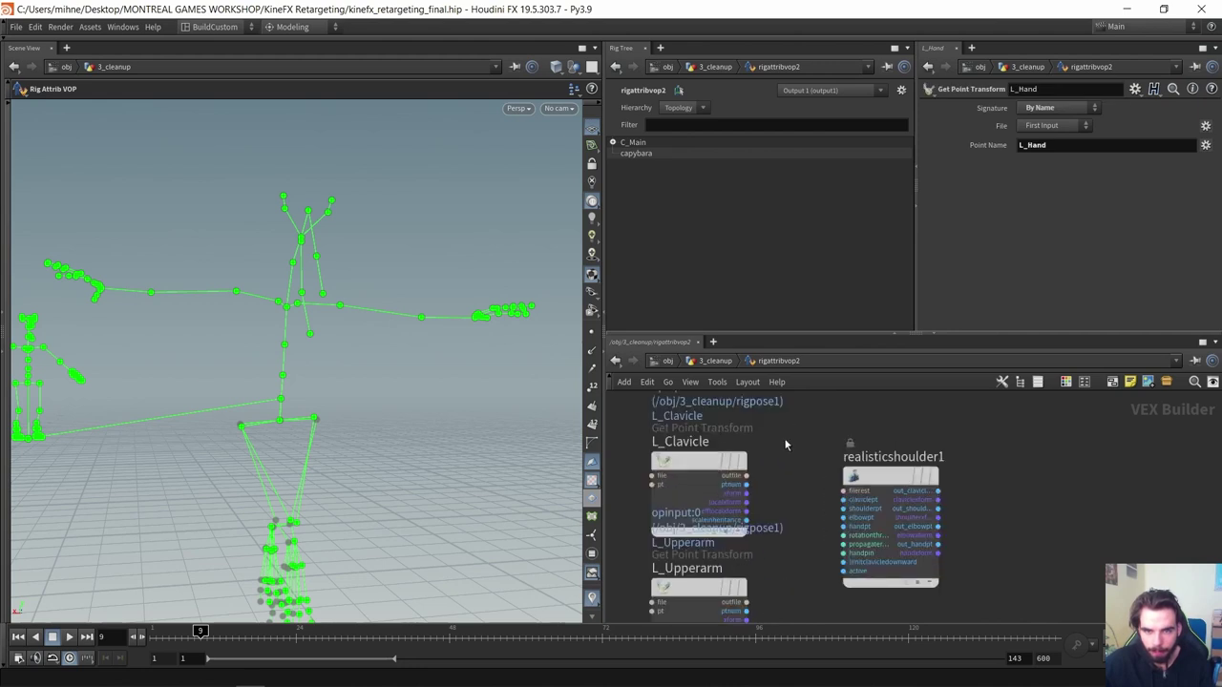
{"action": "scroll", "coordinate": [768, 459], "scroll_direction": "up", "scroll_amount": 4}
{"action": "left_click", "coordinate": [732, 502]}
{"action": "middle_click_drag", "start_coordinate": [800, 528], "coordinate": [808, 394]}
{"action": "left_click", "coordinate": [738, 585], "text": "shift"}
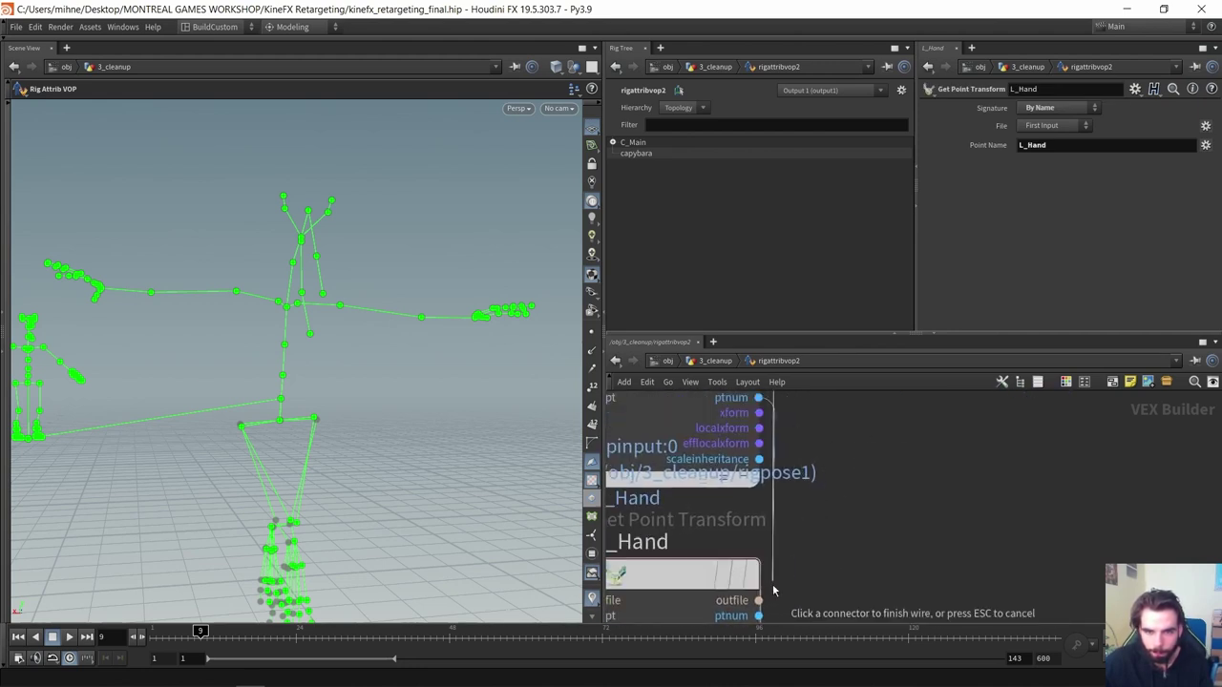
{"action": "left_click", "coordinate": [759, 616], "text": "shift"}
{"action": "middle_click_drag", "start_coordinate": [819, 458], "coordinate": [755, 619]}
{"action": "scroll", "coordinate": [755, 618], "scroll_direction": "down", "scroll_amount": 3}
{"action": "middle_click_drag", "start_coordinate": [798, 412], "coordinate": [778, 541]}
{"action": "scroll", "coordinate": [762, 480], "scroll_direction": "up", "scroll_amount": 4}
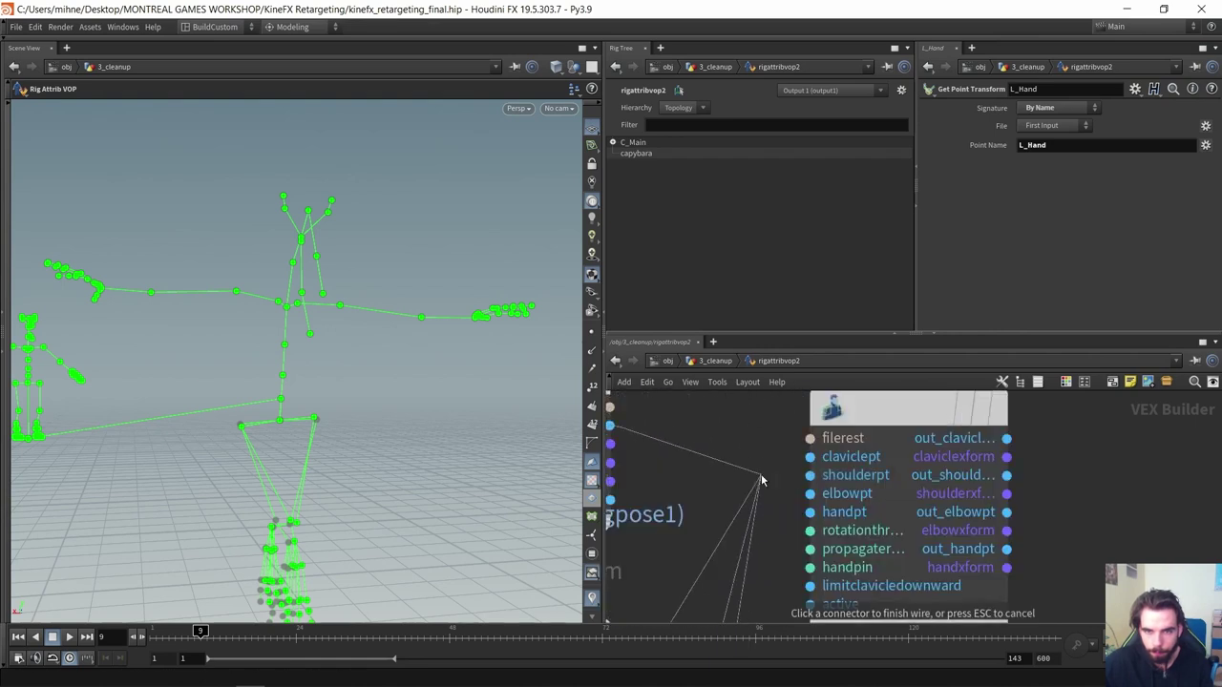
{"action": "left_click", "coordinate": [809, 456]}
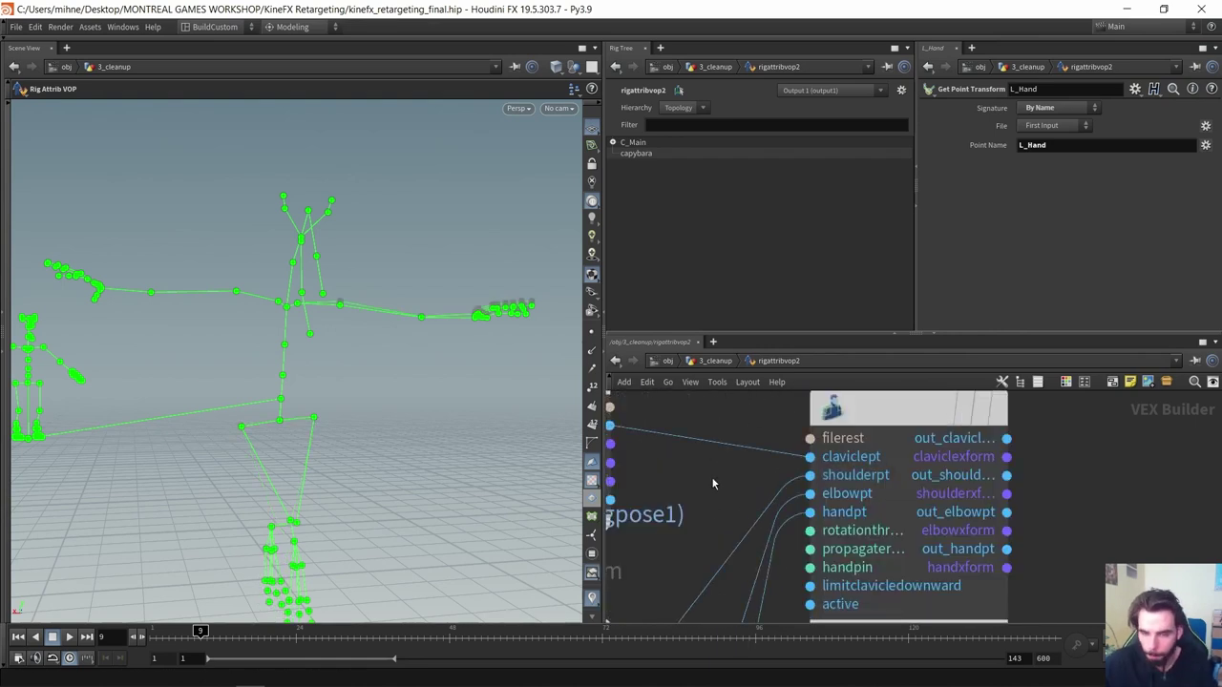
Set Propagate Rotation on realisticshoulder1 to 0.428
{"action": "scroll", "coordinate": [712, 483], "scroll_direction": "down", "scroll_amount": 1}
{"action": "middle_click_drag", "start_coordinate": [1070, 496], "coordinate": [1028, 503]}
{"action": "left_click_drag", "start_coordinate": [1027, 504], "coordinate": [781, 587]}
{"action": "middle_click_drag", "start_coordinate": [982, 526], "coordinate": [928, 536]}
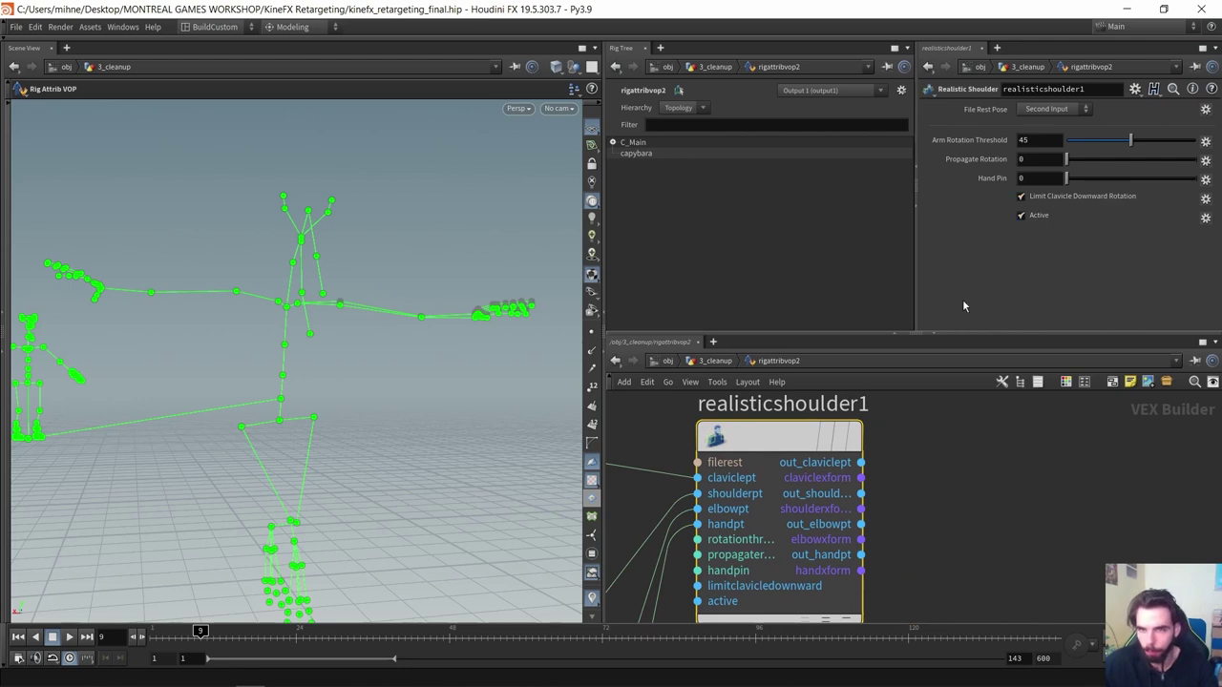
{"action": "left_click_drag", "start_coordinate": [439, 336], "coordinate": [404, 340], "text": "alt"}
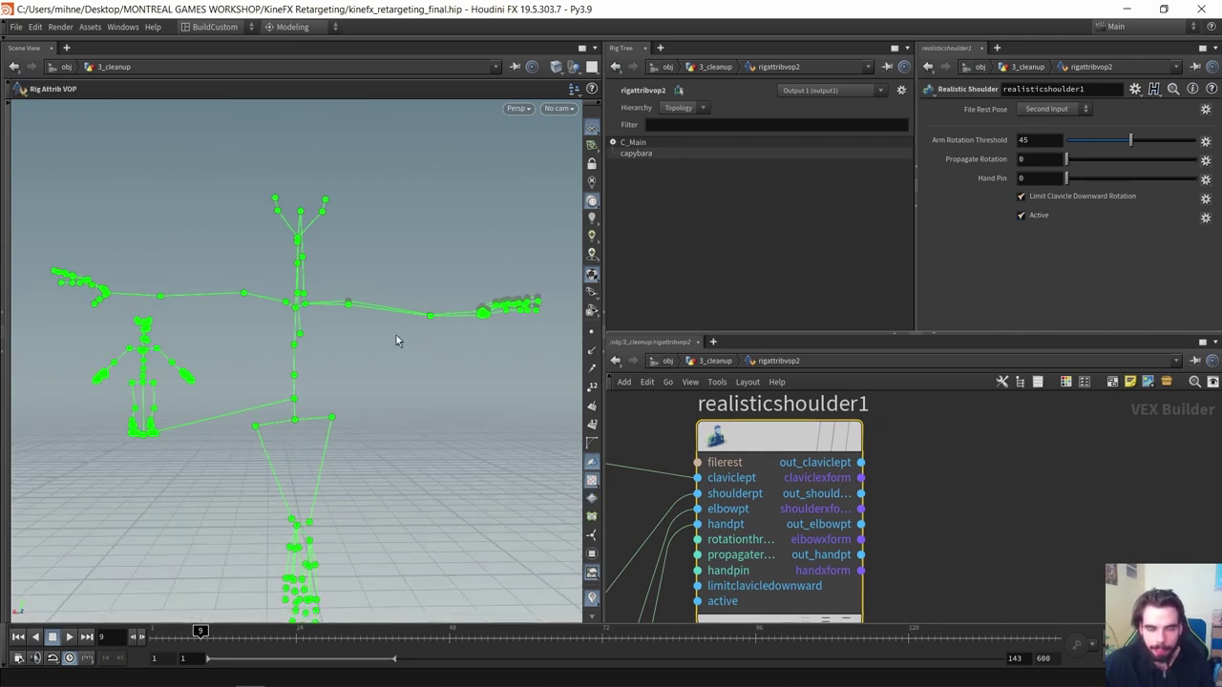
{"action": "left_click", "coordinate": [1112, 164]}
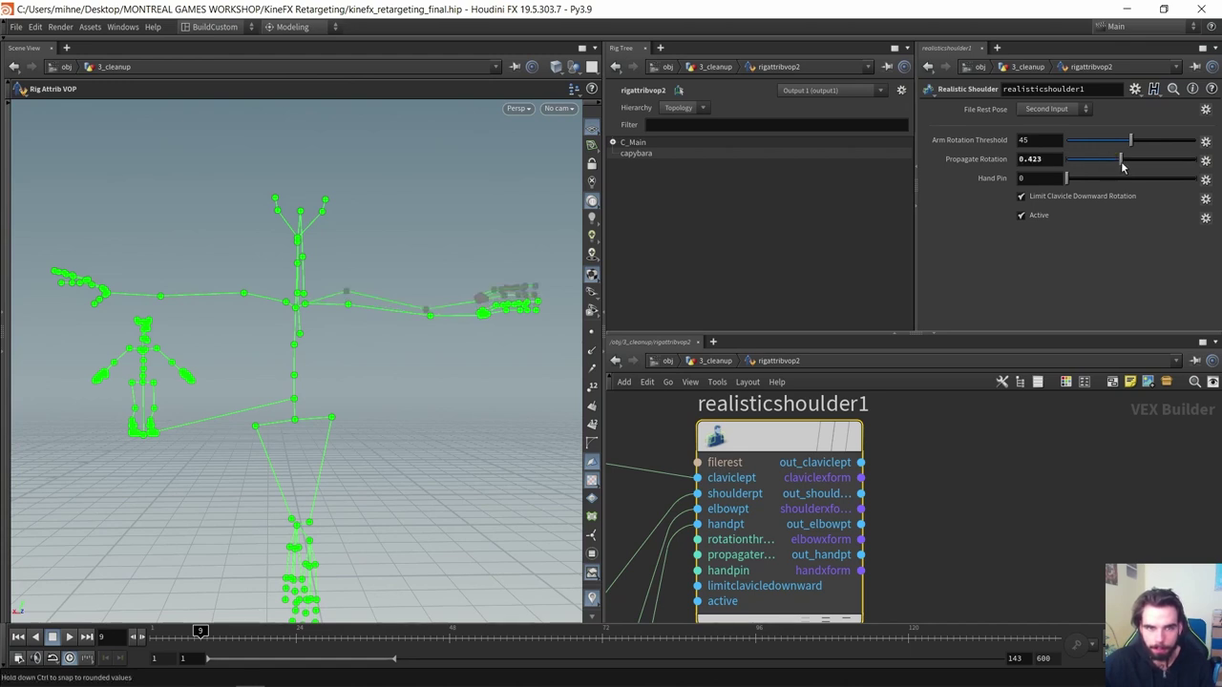
{"action": "left_click_drag", "start_coordinate": [409, 327], "coordinate": [377, 286], "text": "alt"}
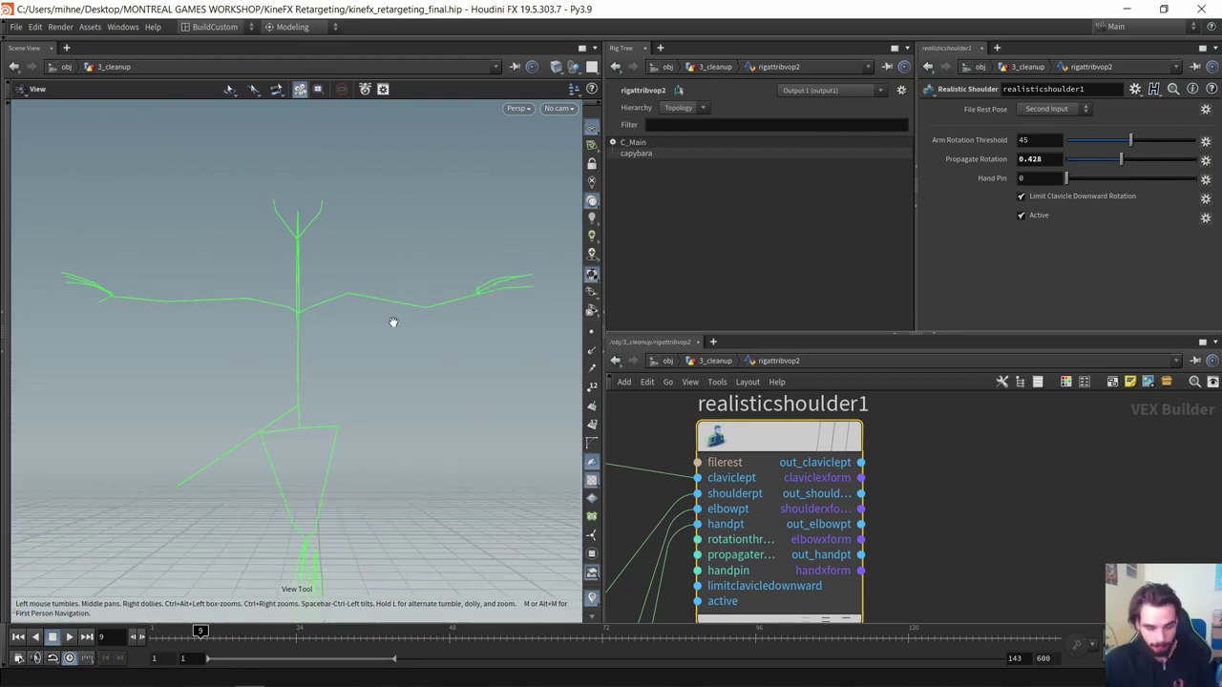
Return to the 3_cleanup network and connect rigattribvop2 to jointdeform1's Animated Pose input, displaying the deformed mesh
{"action": "key", "text": "u"}
{"action": "left_click", "coordinate": [870, 513]}
{"action": "left_click", "coordinate": [699, 536]}
{"action": "left_click", "coordinate": [705, 547]}
{"action": "scroll", "coordinate": [392, 321], "scroll_direction": "up", "scroll_amount": 2}
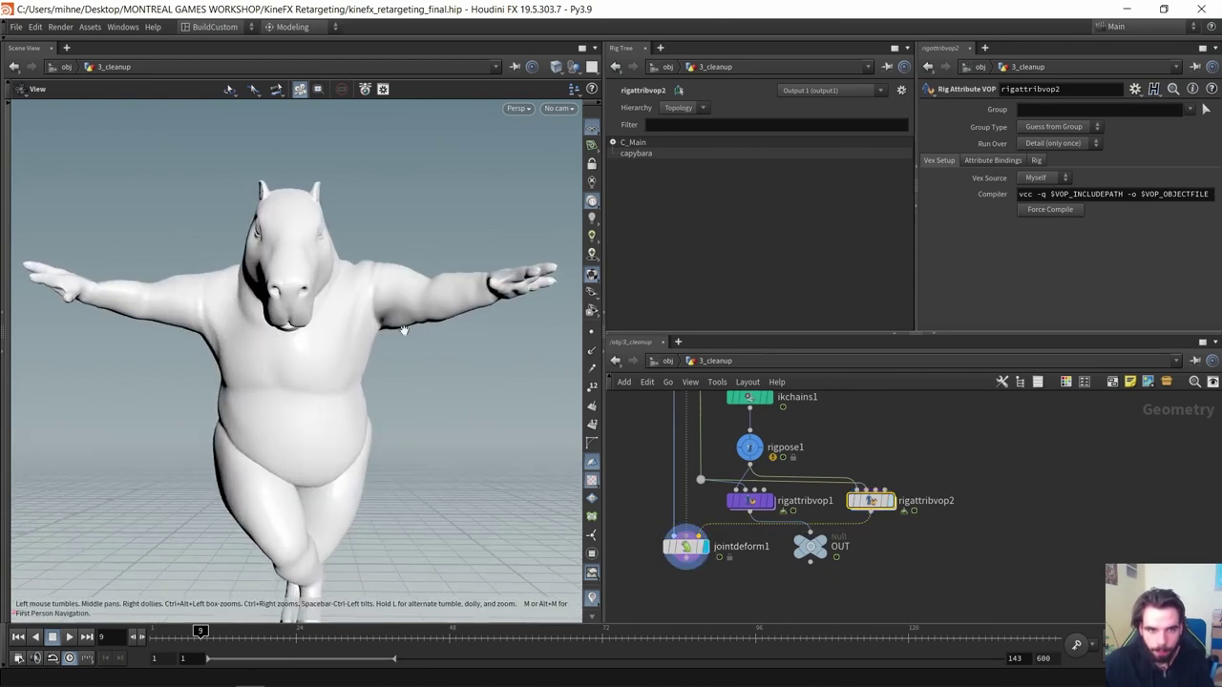
Compare the shoulder deformation by switching jointdeform1's source to rigattribvop1 and back to rigattribvop2
{"action": "scroll", "coordinate": [749, 523], "scroll_direction": "up", "scroll_amount": 2}
{"action": "left_click", "coordinate": [749, 519]}
{"action": "left_click", "coordinate": [675, 542]}
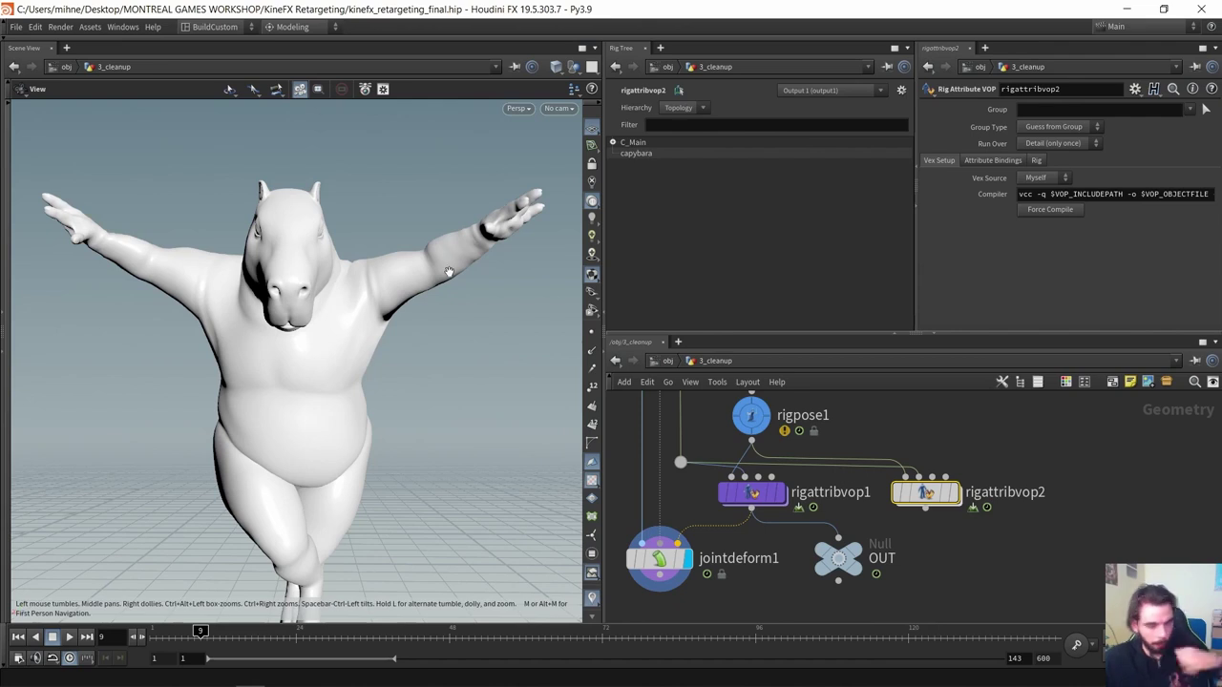
{"action": "left_click", "coordinate": [925, 513]}
{"action": "left_click", "coordinate": [675, 542]}
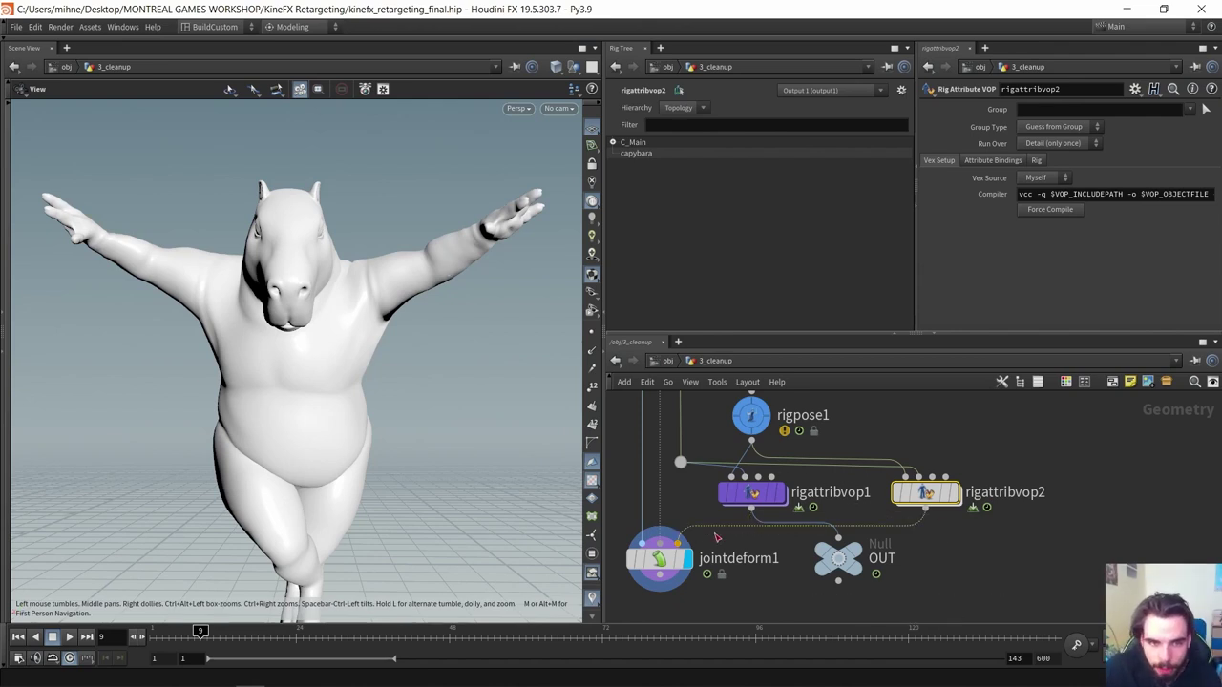
{"action": "left_click_drag", "start_coordinate": [387, 324], "coordinate": [450, 319]}
Inside rigattribvop2, turn off Active and Limit Clavicle Downward Rotation on realisticshoulder1
{"action": "double_click", "coordinate": [924, 491]}
{"action": "middle_click_drag", "start_coordinate": [922, 477], "coordinate": [894, 450]}
{"action": "scroll", "coordinate": [908, 463], "scroll_direction": "down", "scroll_amount": 2}
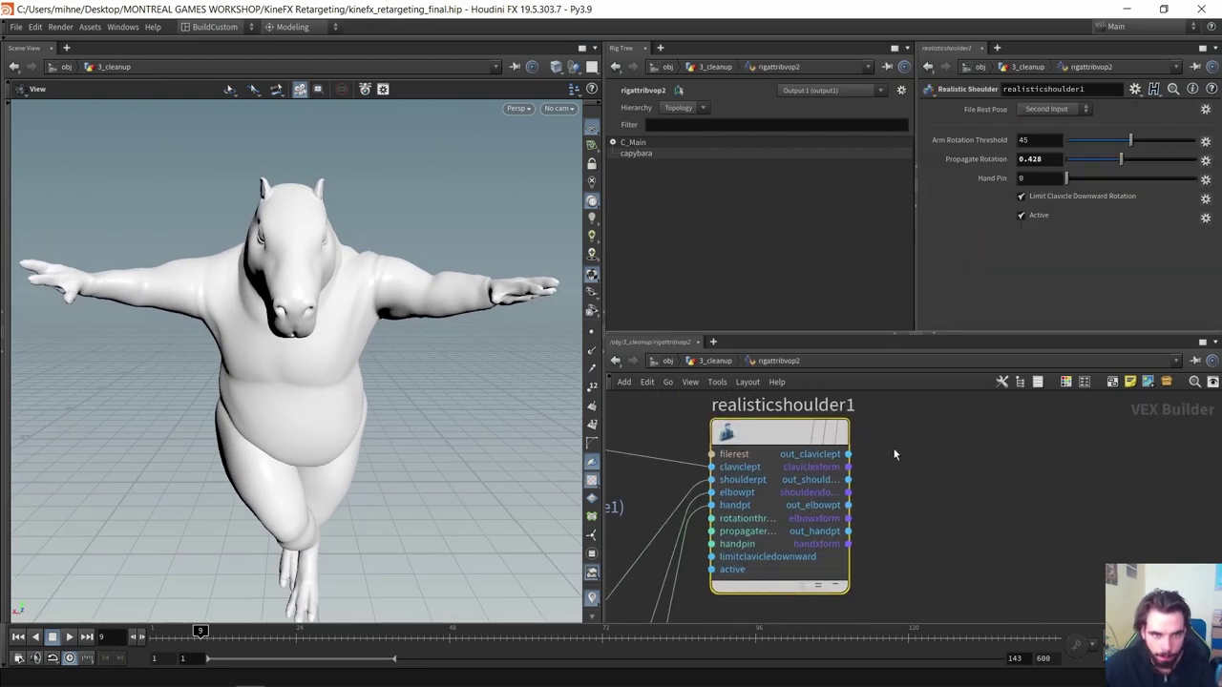
{"action": "left_click_drag", "start_coordinate": [330, 344], "coordinate": [292, 349]}
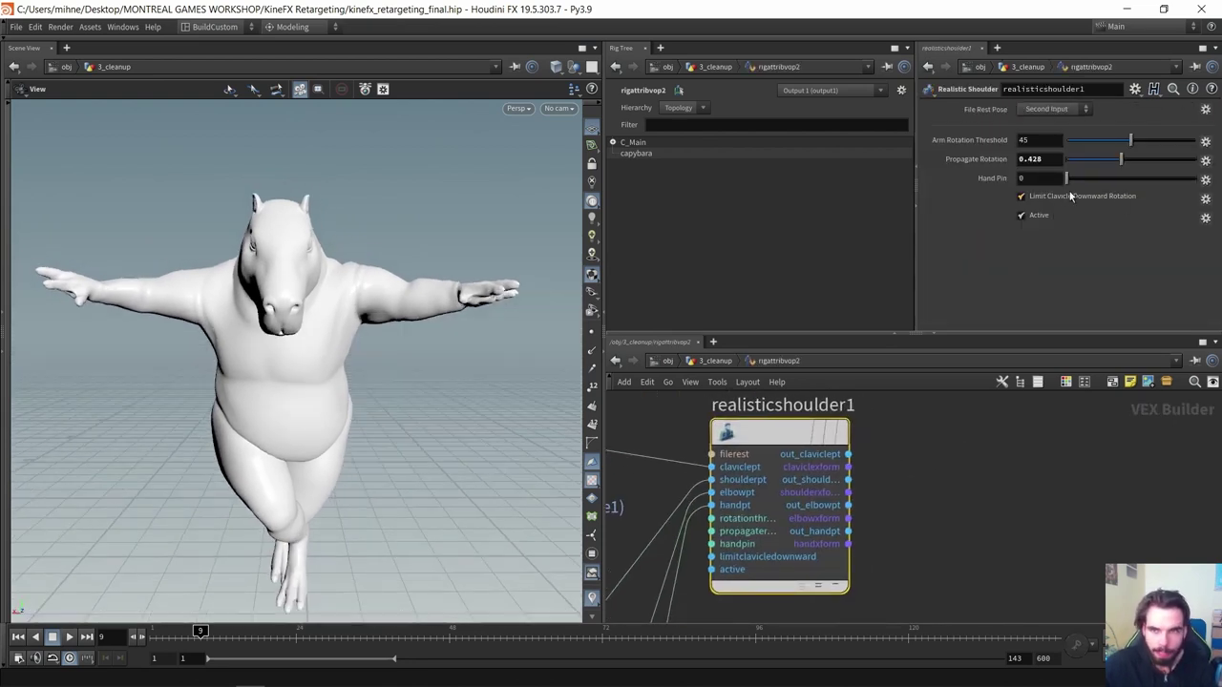
{"action": "left_click", "coordinate": [1021, 216]}
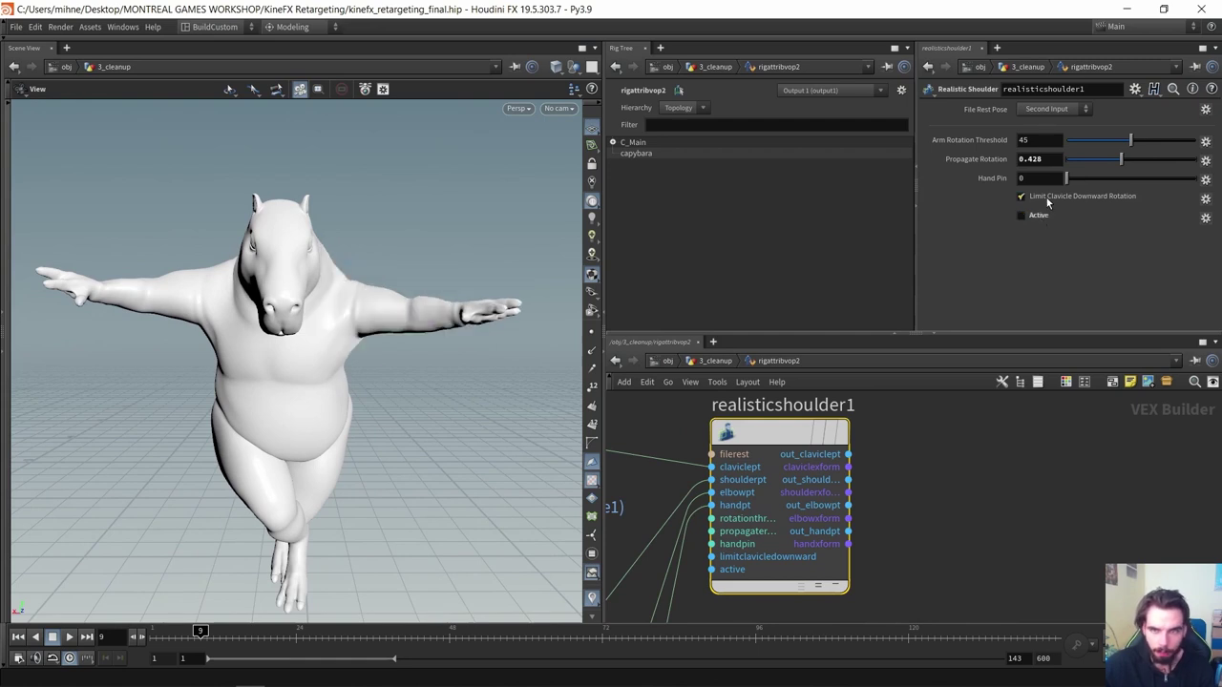
Add a Set Point Transform node on the output side of realisticshoulder1
{"action": "key", "text": "Tab"}
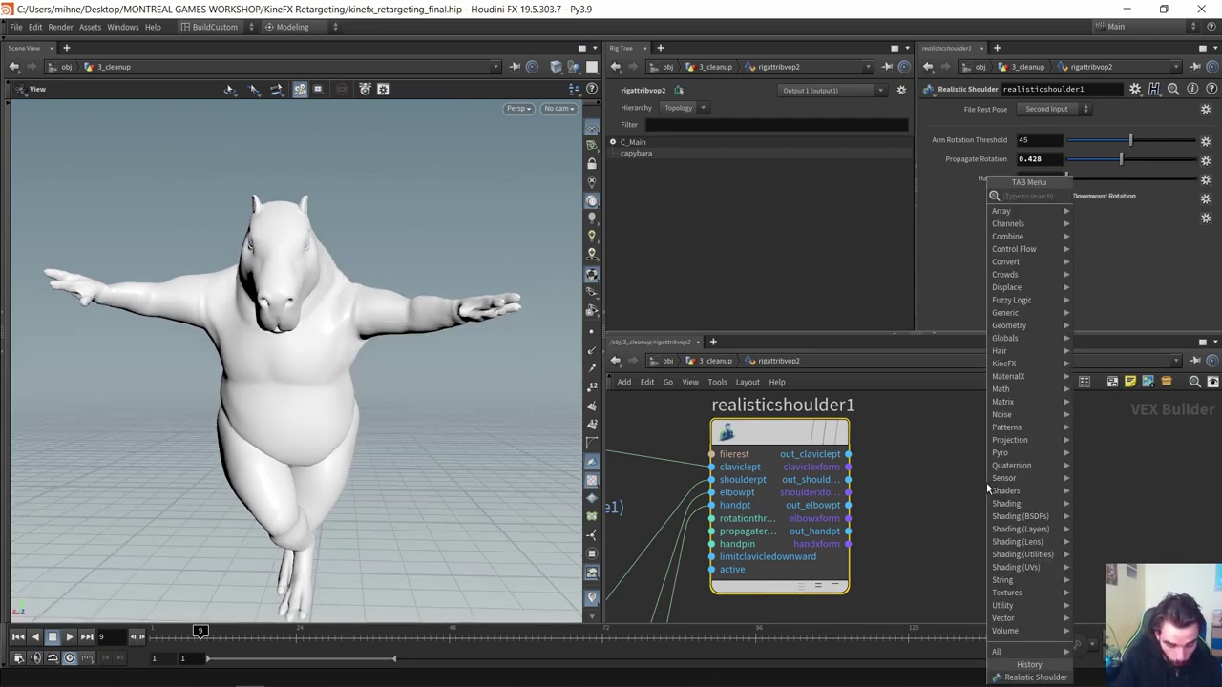
{"action": "type", "text": "set"}
{"action": "key", "text": "Down"}
{"action": "key", "text": "Down"}
{"action": "key", "text": "Down"}
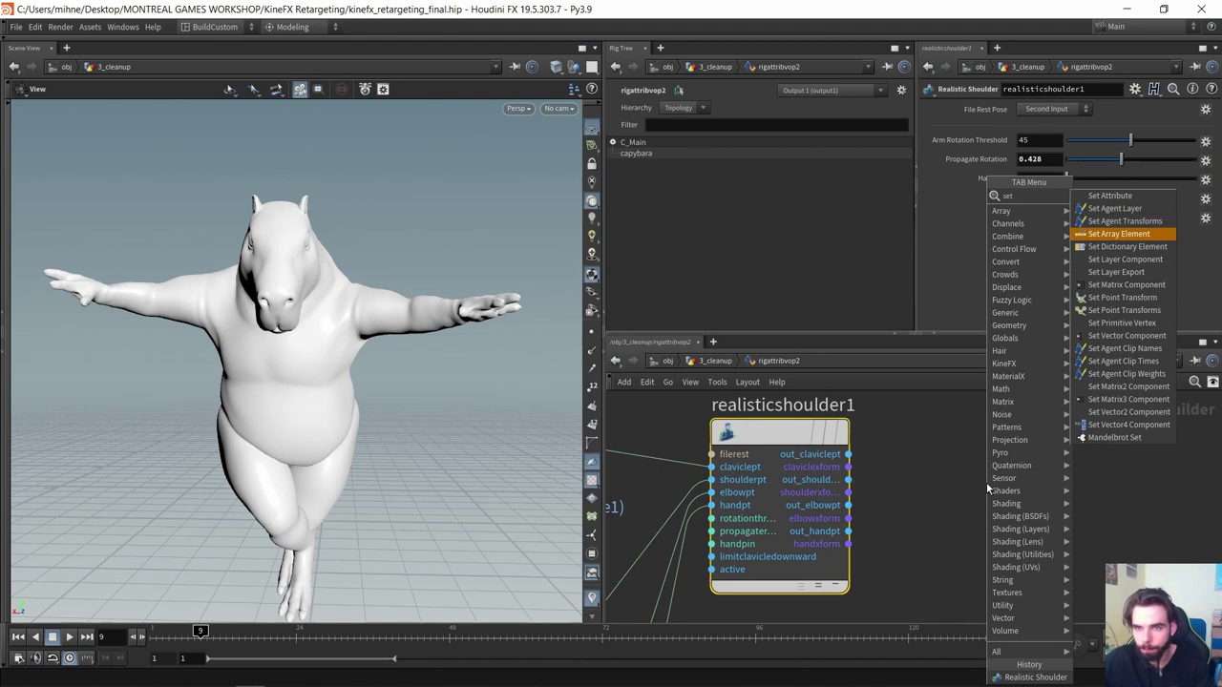
{"action": "type", "text": "po"}
{"action": "key", "text": "Return"}
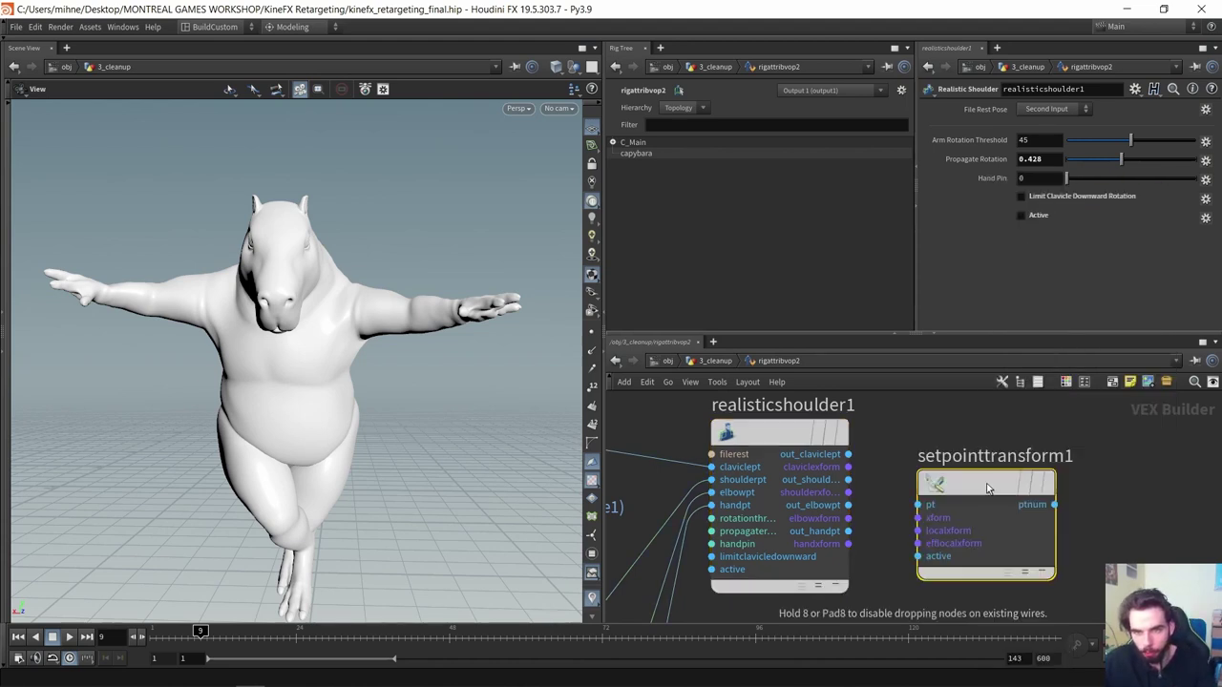
{"action": "left_click", "coordinate": [990, 487]}
Wire realisticshoulder1's out_claviclept and claviclexform into the pt and xform inputs of setpointtransform1
{"action": "left_click", "coordinate": [847, 468]}
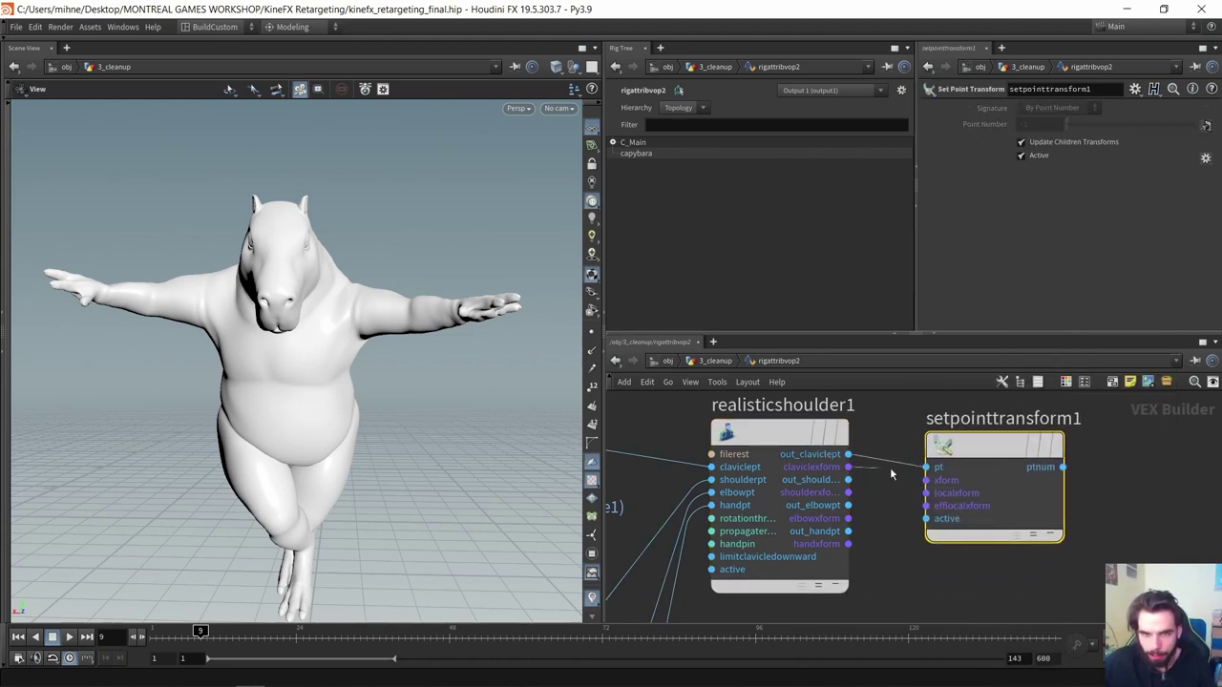
{"action": "left_click", "coordinate": [925, 480]}
{"action": "left_click_drag", "start_coordinate": [882, 567], "coordinate": [996, 458]}
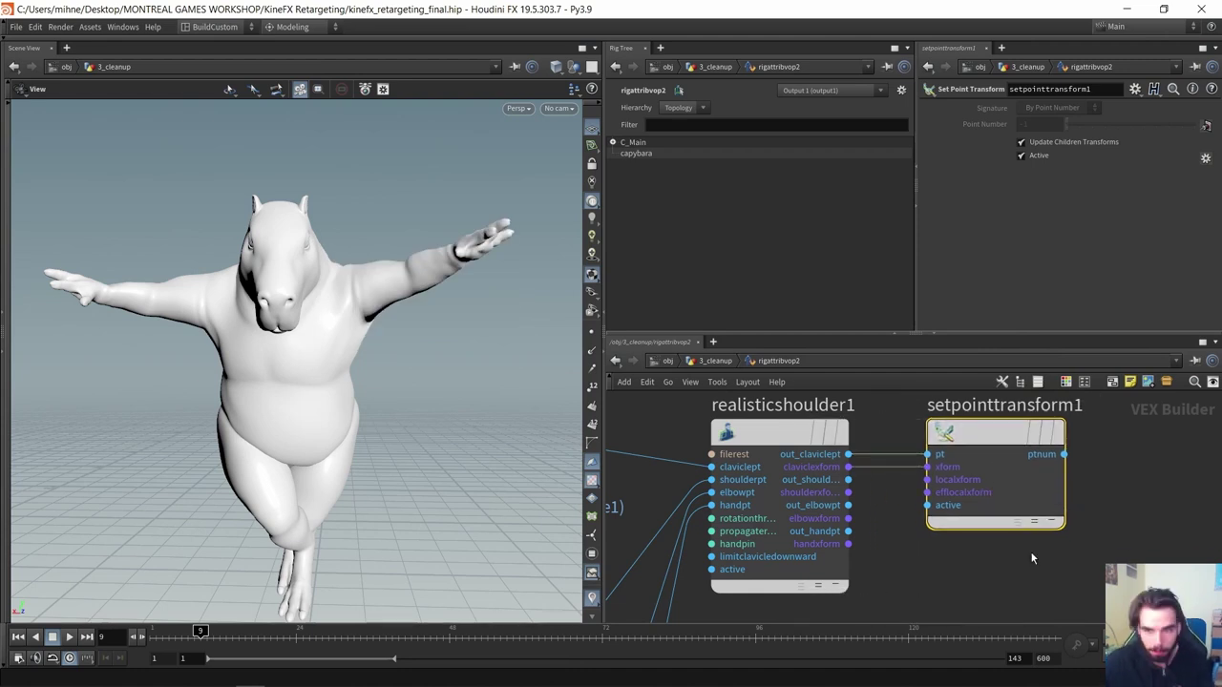
Examine the deformed arms with jointdeform1 fed by rigattribvop1, and return to the rigattribvop2 network
{"action": "key", "text": "u"}
{"action": "left_click_drag", "start_coordinate": [324, 327], "coordinate": [351, 315]}
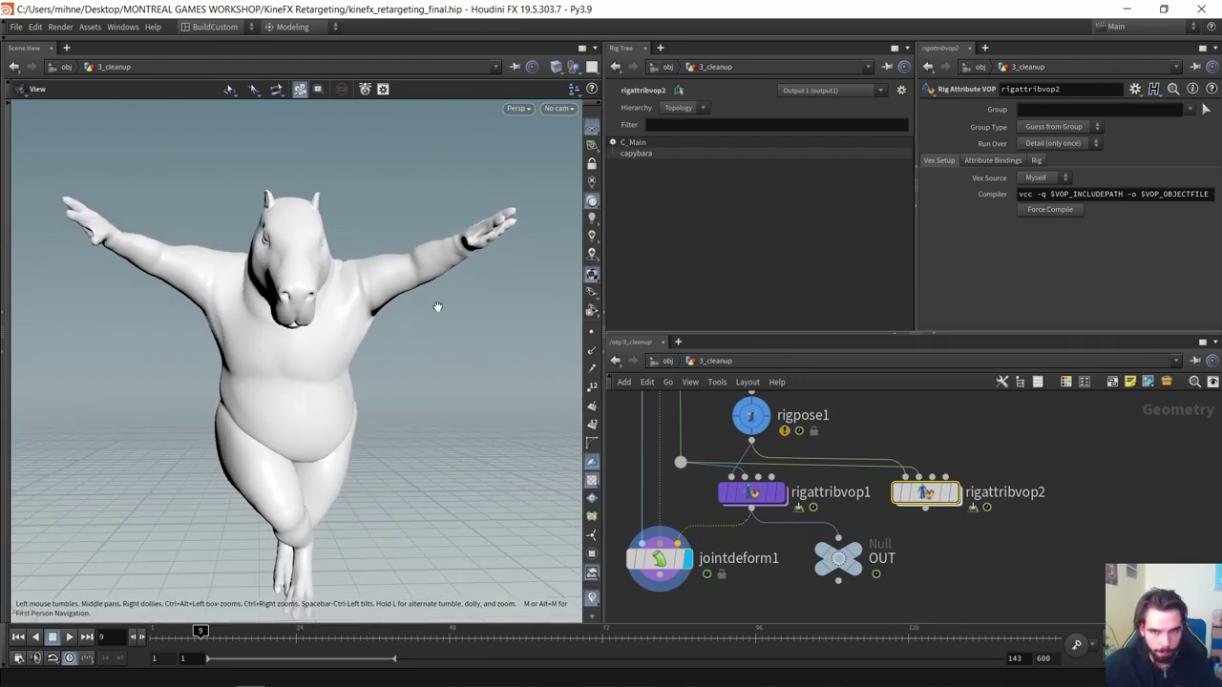
{"action": "double_click", "coordinate": [923, 493]}
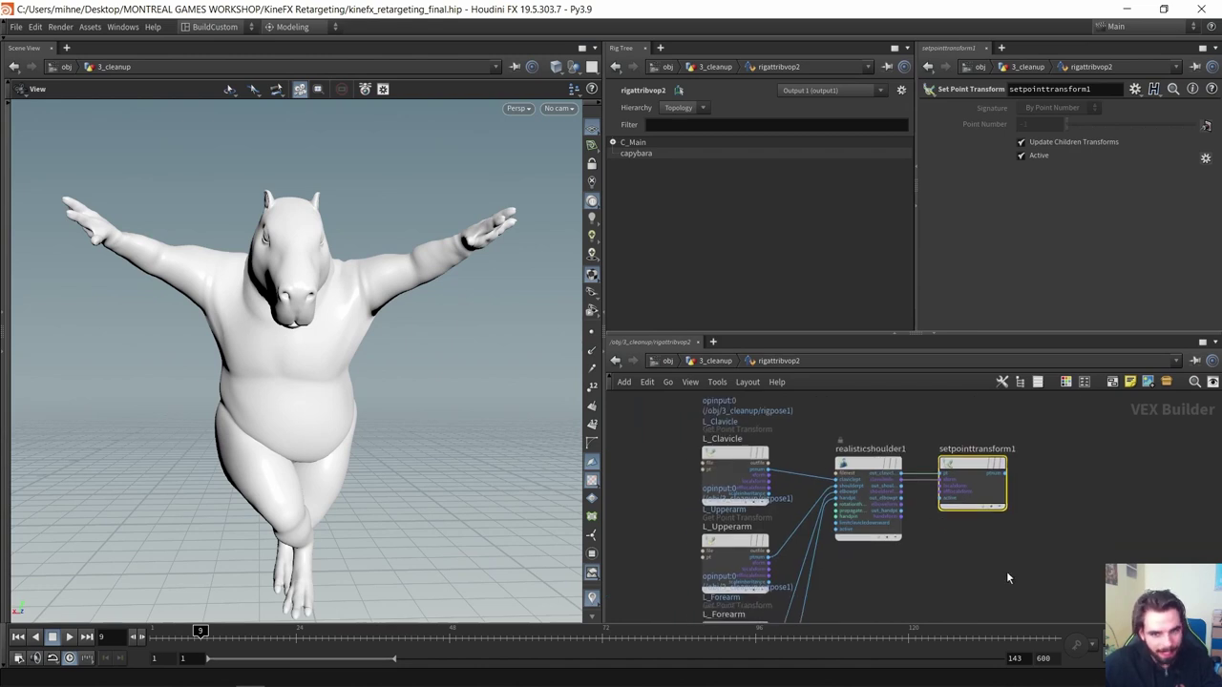
Browse the KineFX VOP nodes and review the Realistic Shoulder parameters on realisticshoulder1
{"action": "scroll", "coordinate": [999, 573], "scroll_direction": "down", "scroll_amount": 3}
{"action": "left_click_drag", "start_coordinate": [1021, 558], "coordinate": [710, 489]}
{"action": "left_click", "coordinate": [924, 533]}
{"action": "scroll", "coordinate": [933, 538], "scroll_direction": "up", "scroll_amount": 3}
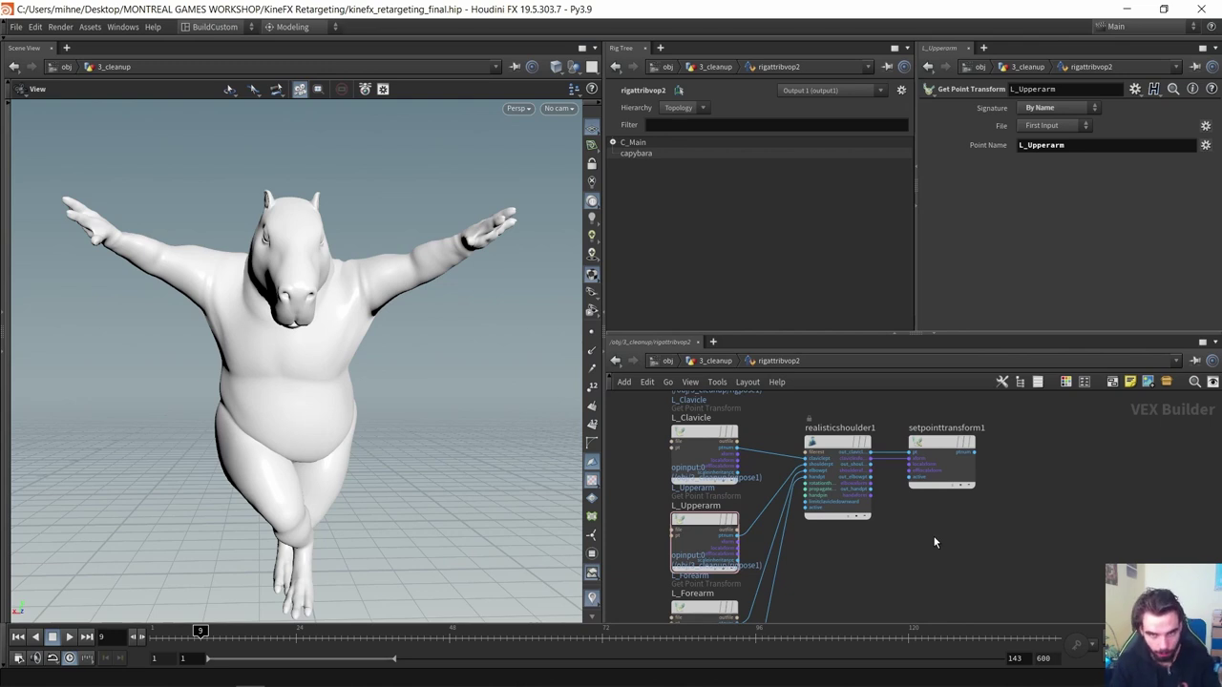
{"action": "key", "text": "Tab"}
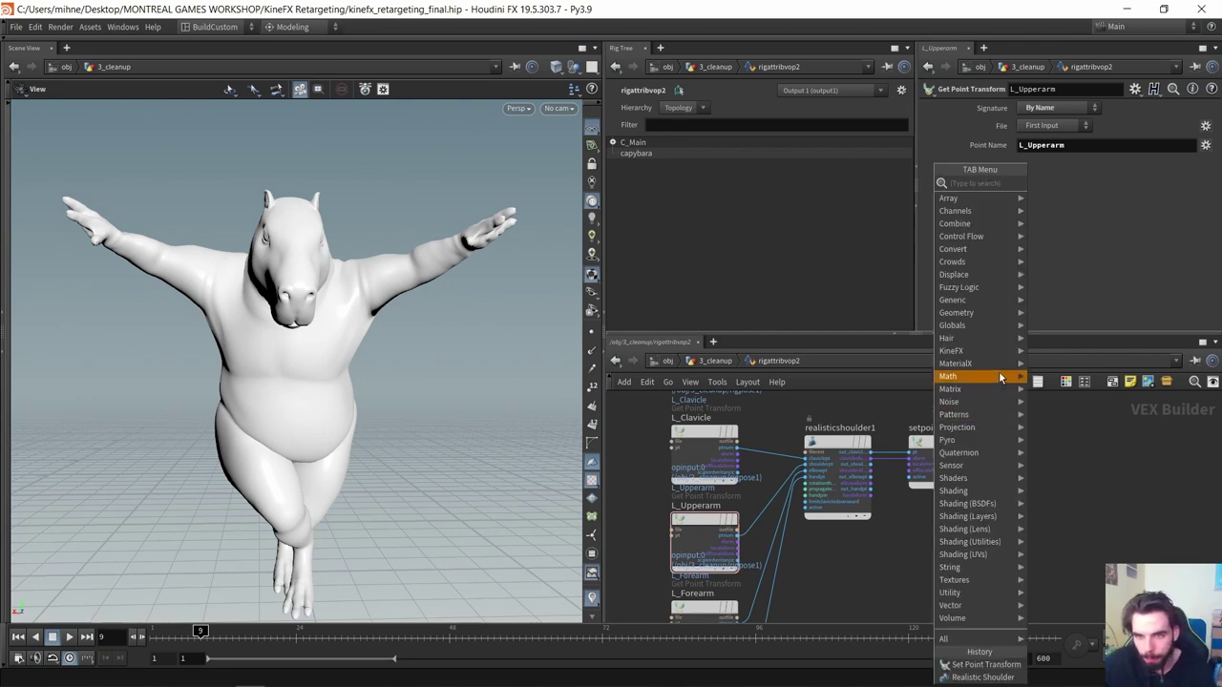
{"action": "mouse_move", "coordinate": [983, 356]}
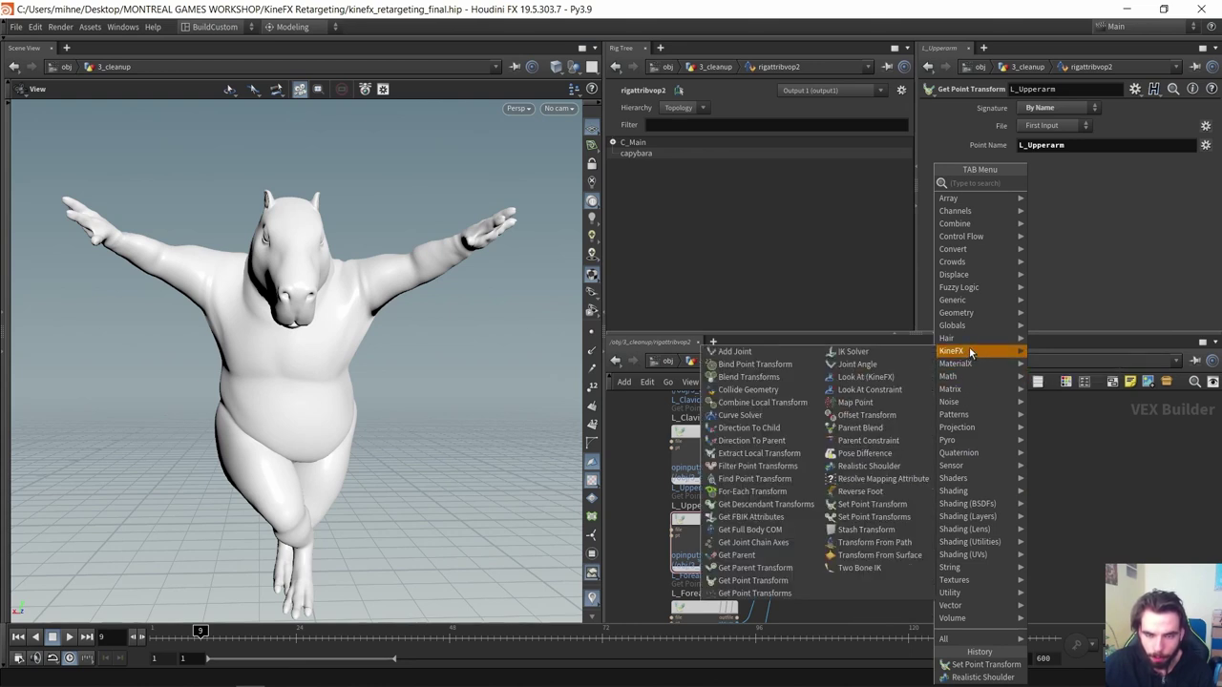
{"action": "left_click", "coordinate": [867, 466]}
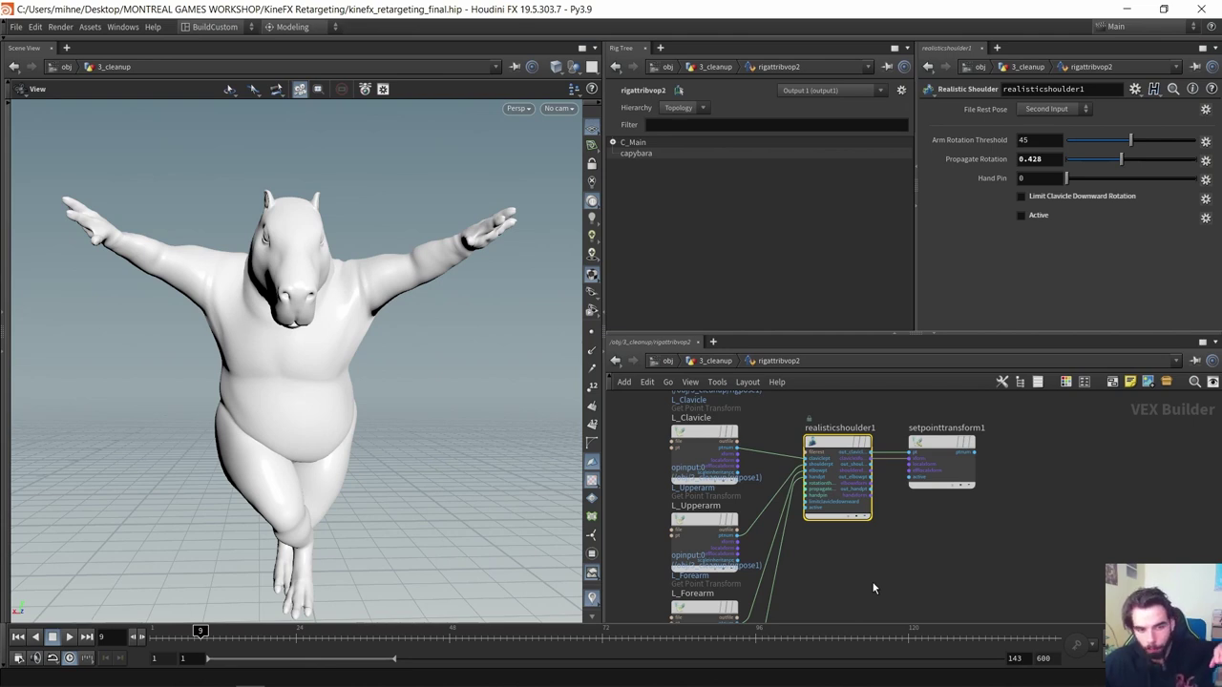
{"action": "left_click", "coordinate": [870, 584]}
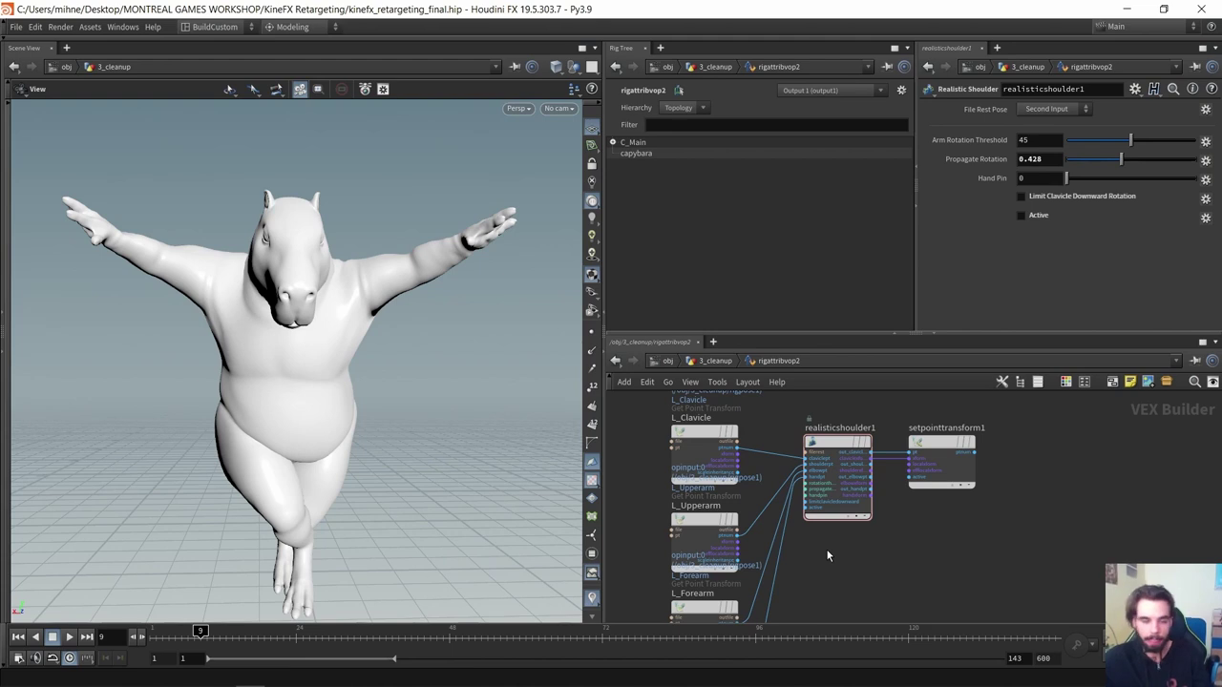
Leave the VOP network for 3_cleanup, play the jointdeform1 walk while viewing it from several angles, and rewind to frame 1
{"action": "key", "text": "u"}
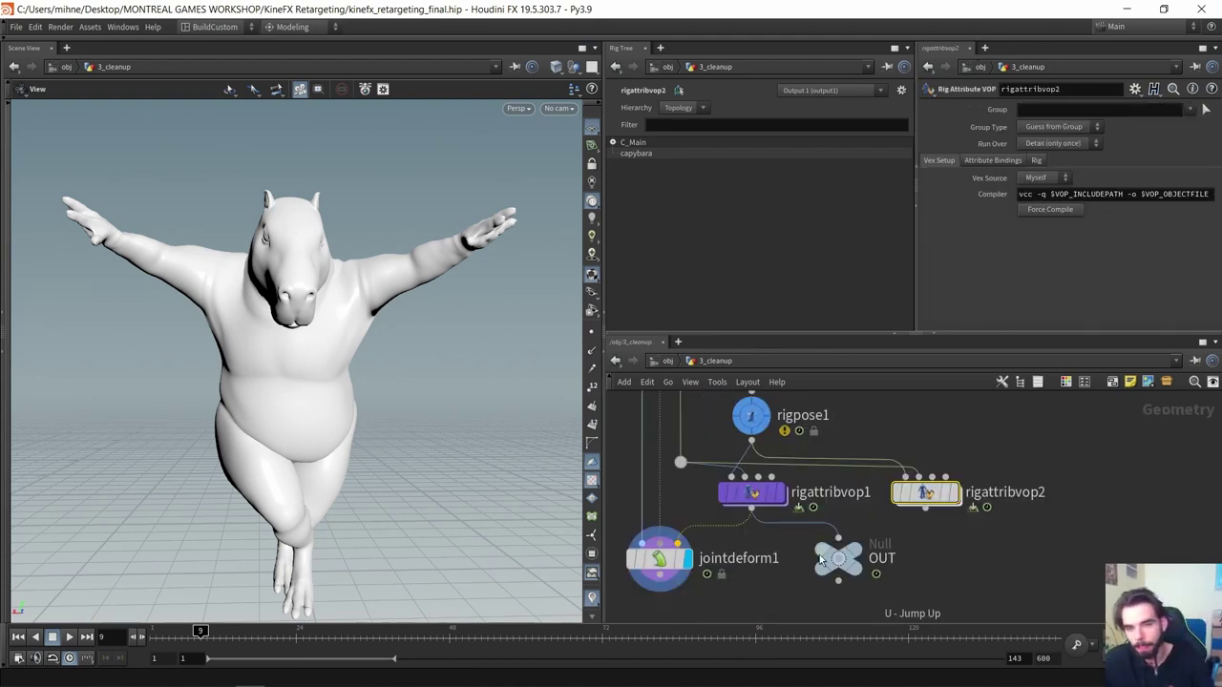
{"action": "left_click", "coordinate": [714, 545]}
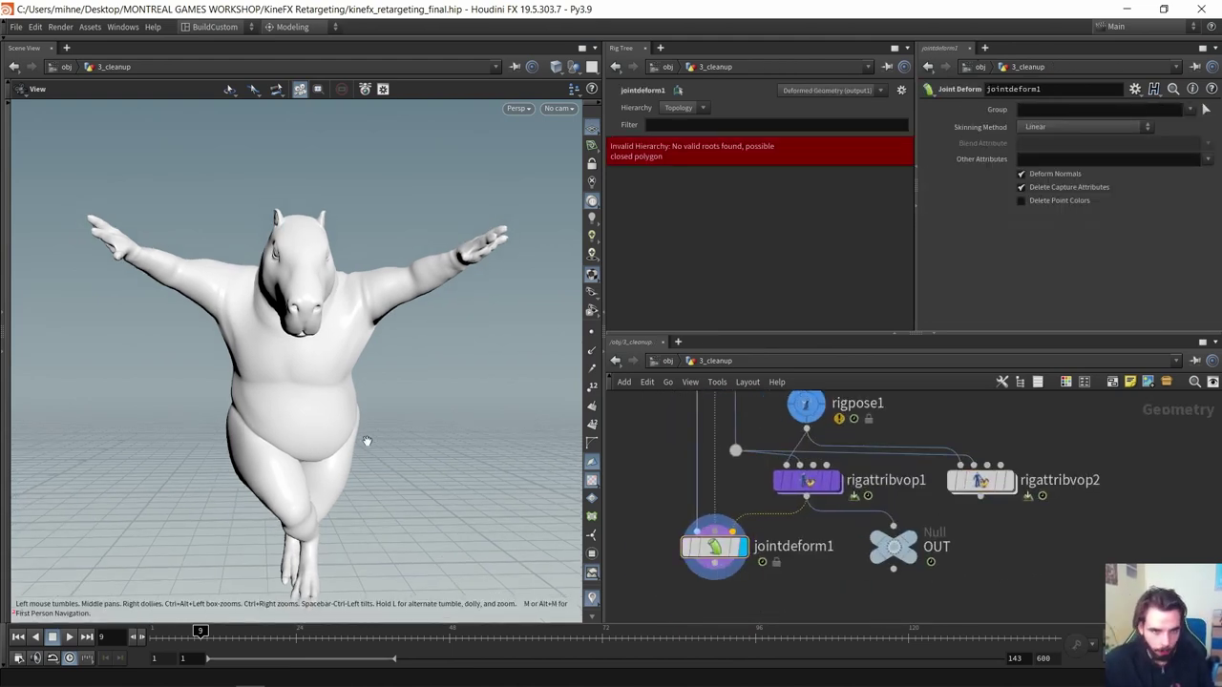
{"action": "left_click", "coordinate": [66, 639]}
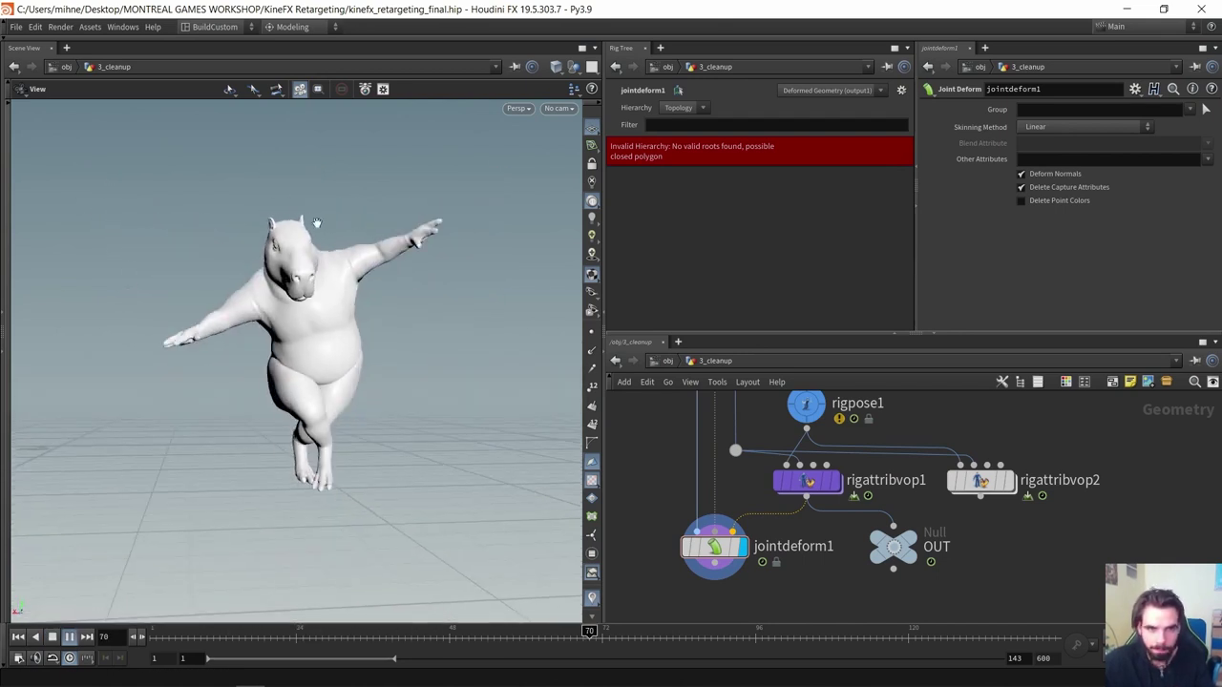
{"action": "left_click_drag", "start_coordinate": [271, 324], "coordinate": [322, 373]}
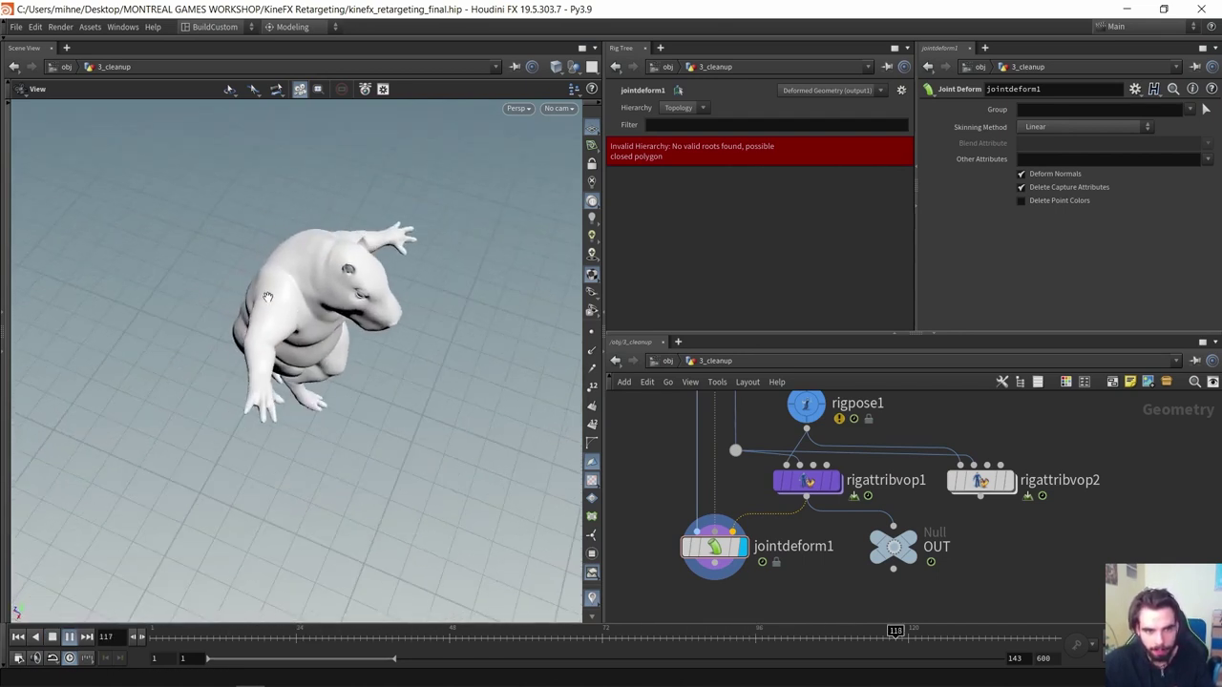
{"action": "middle_click_drag", "start_coordinate": [932, 419], "coordinate": [919, 444]}
{"action": "left_click", "coordinate": [844, 431]}
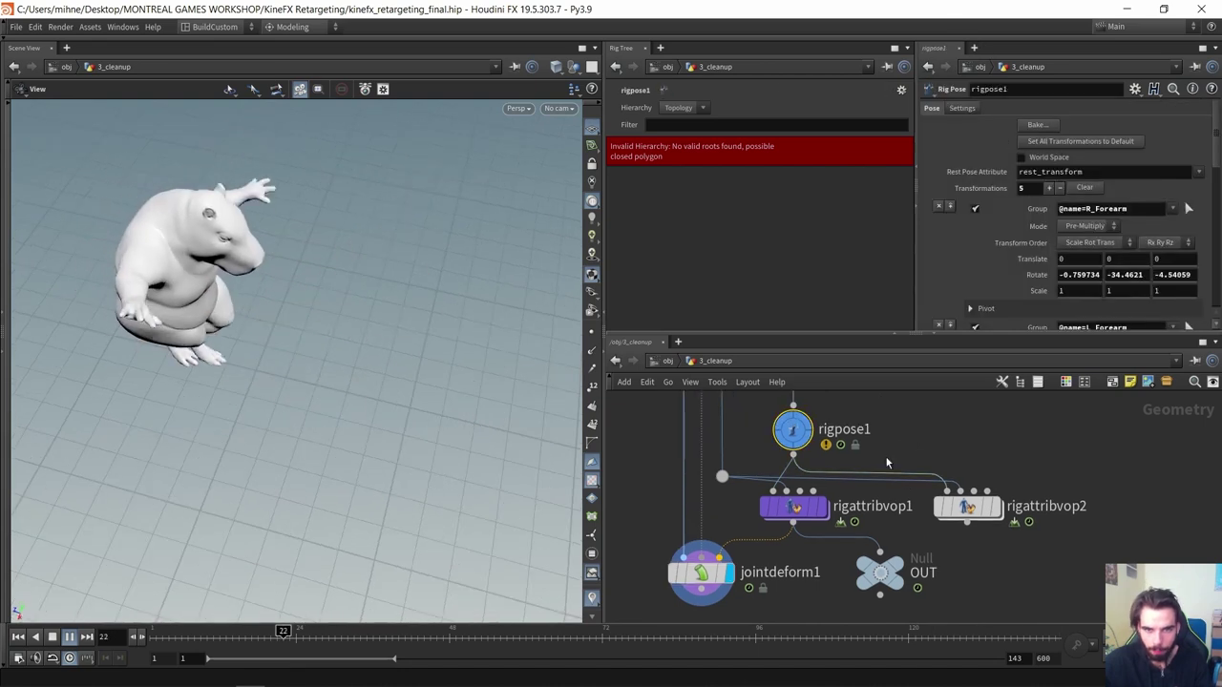
{"action": "left_click_drag", "start_coordinate": [206, 334], "coordinate": [272, 327]}
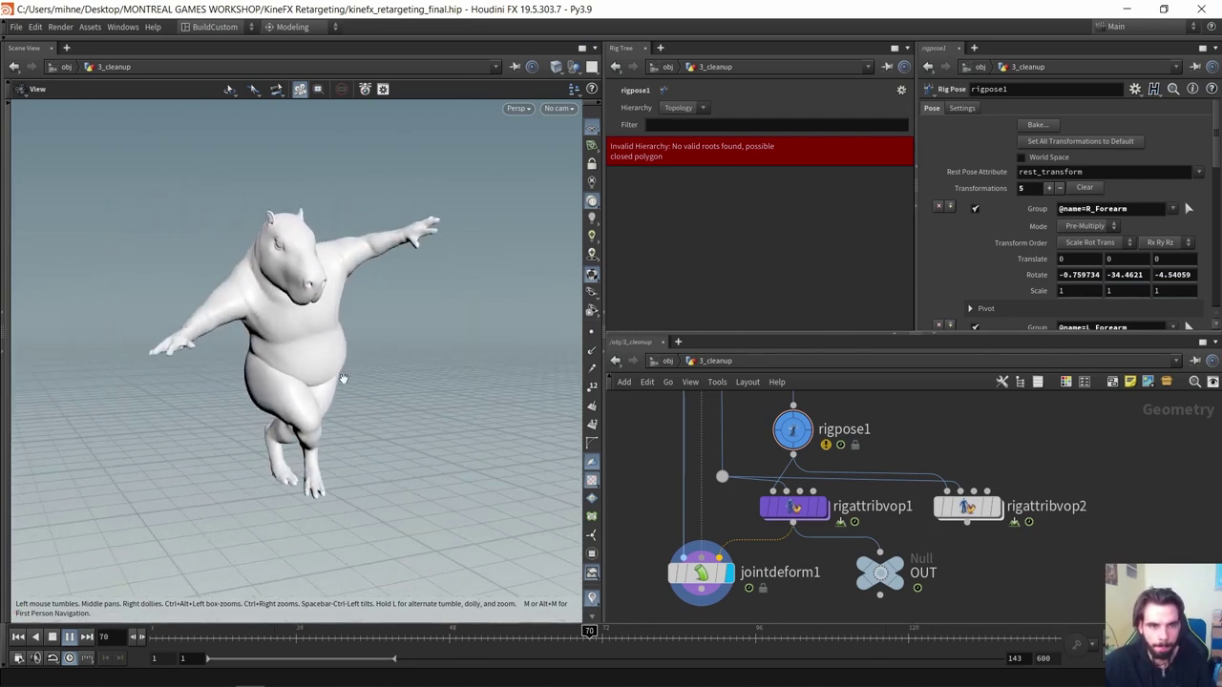
{"action": "left_click_drag", "start_coordinate": [336, 345], "coordinate": [401, 496]}
{"action": "left_click", "coordinate": [19, 636]}
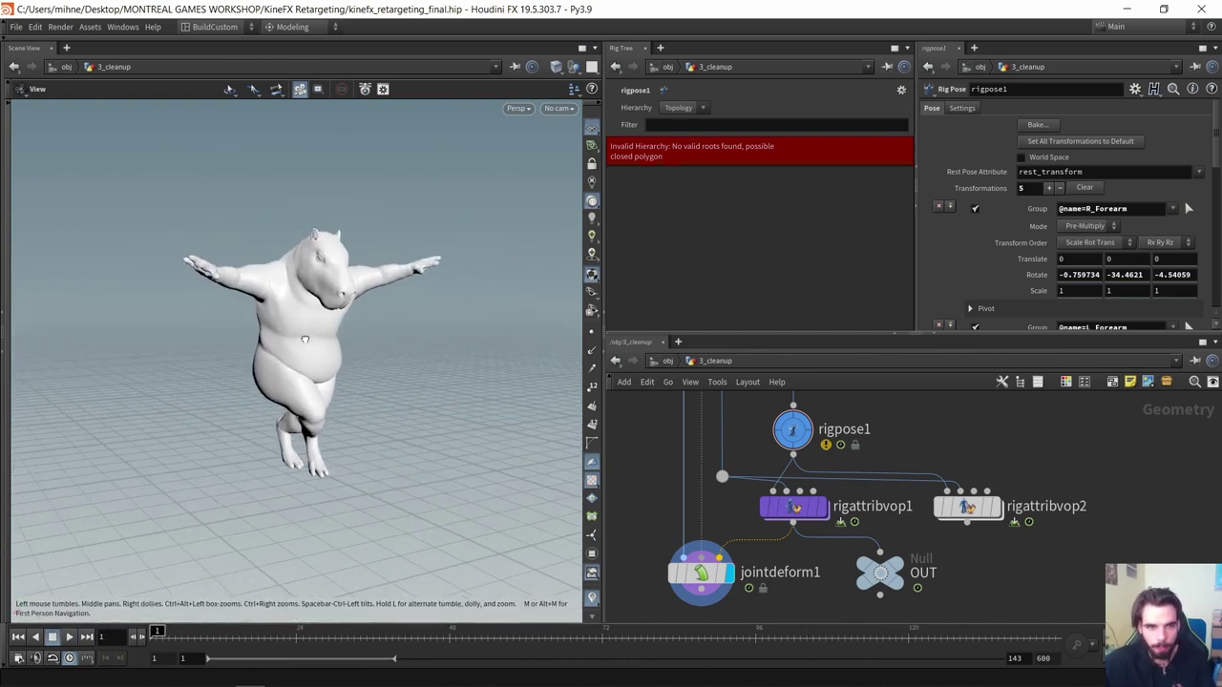
Return to object level, show the 4_export geometry object instead of 3_cleanup, enter it and frame the textured capybara
{"action": "key", "text": "u"}
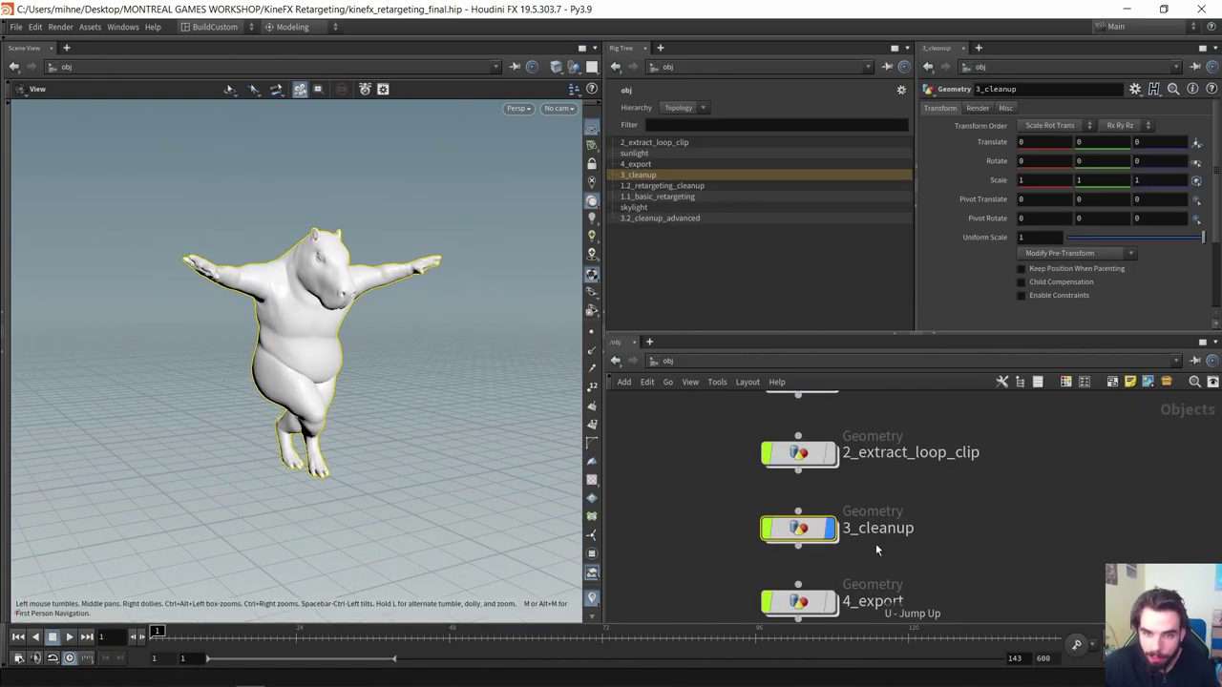
{"action": "left_click", "coordinate": [838, 529]}
{"action": "middle_click_drag", "start_coordinate": [833, 603], "coordinate": [841, 531]}
{"action": "left_click", "coordinate": [841, 532]}
{"action": "left_click_drag", "start_coordinate": [895, 585], "coordinate": [733, 519]}
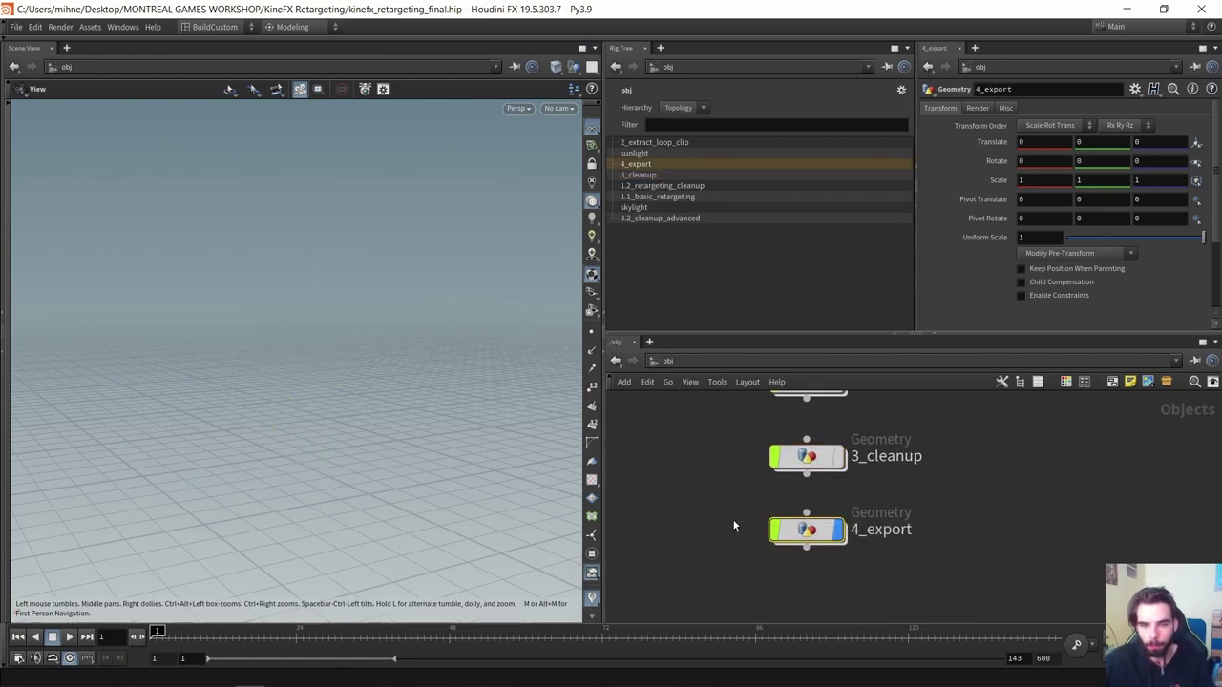
{"action": "key", "text": "i"}
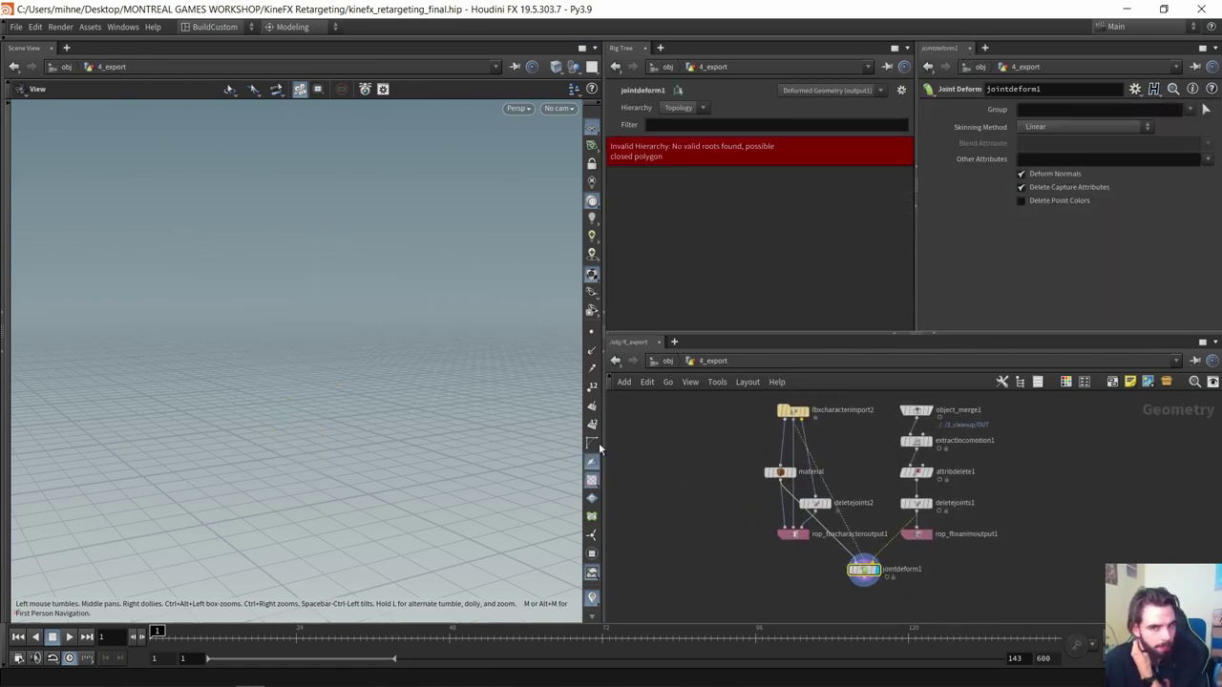
{"action": "key", "text": "space+f"}
{"action": "left_click_drag", "start_coordinate": [346, 409], "coordinate": [238, 345]}
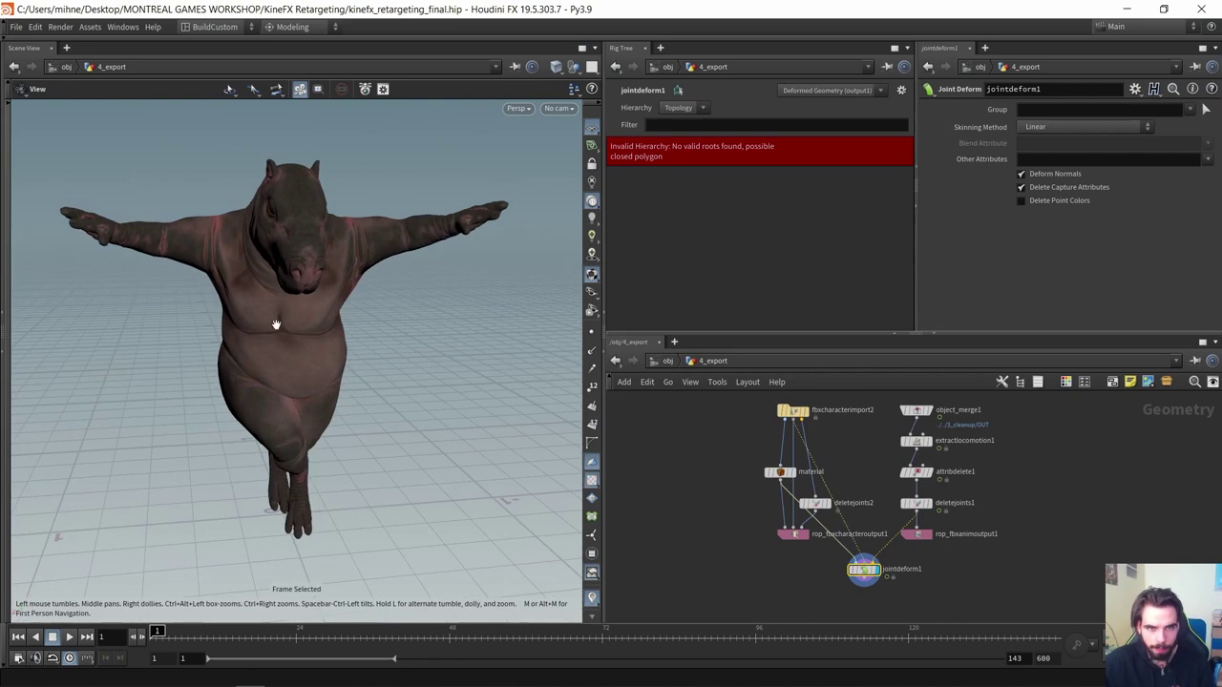
Switch the viewport from headlight to normal lighting with the scene lights, and save the scene
{"action": "left_click", "coordinate": [592, 219]}
{"action": "left_click_drag", "start_coordinate": [305, 295], "coordinate": [277, 329]}
{"action": "key", "text": "ctrl+s"}
{"action": "left_click_drag", "start_coordinate": [229, 430], "coordinate": [290, 368]}
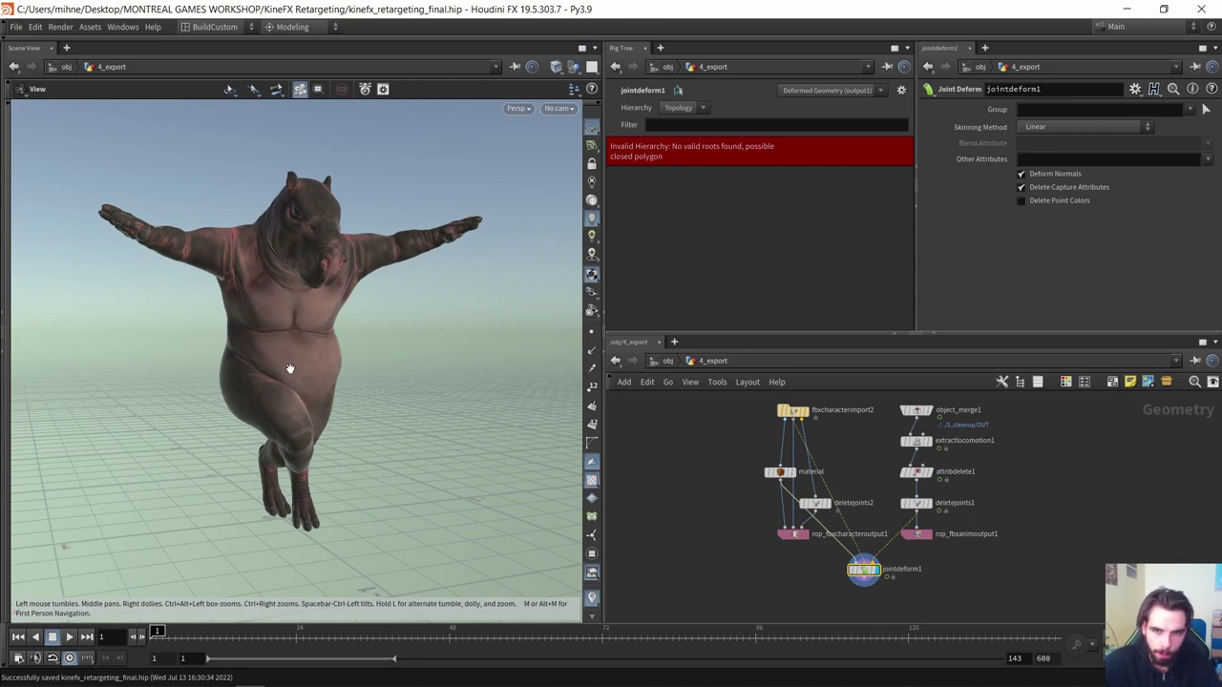
Inspect the deletejoints2 settings and locate the capybara joint in the skeleton of fbxcharacterimport2
{"action": "scroll", "coordinate": [858, 486], "scroll_direction": "up", "scroll_amount": 2}
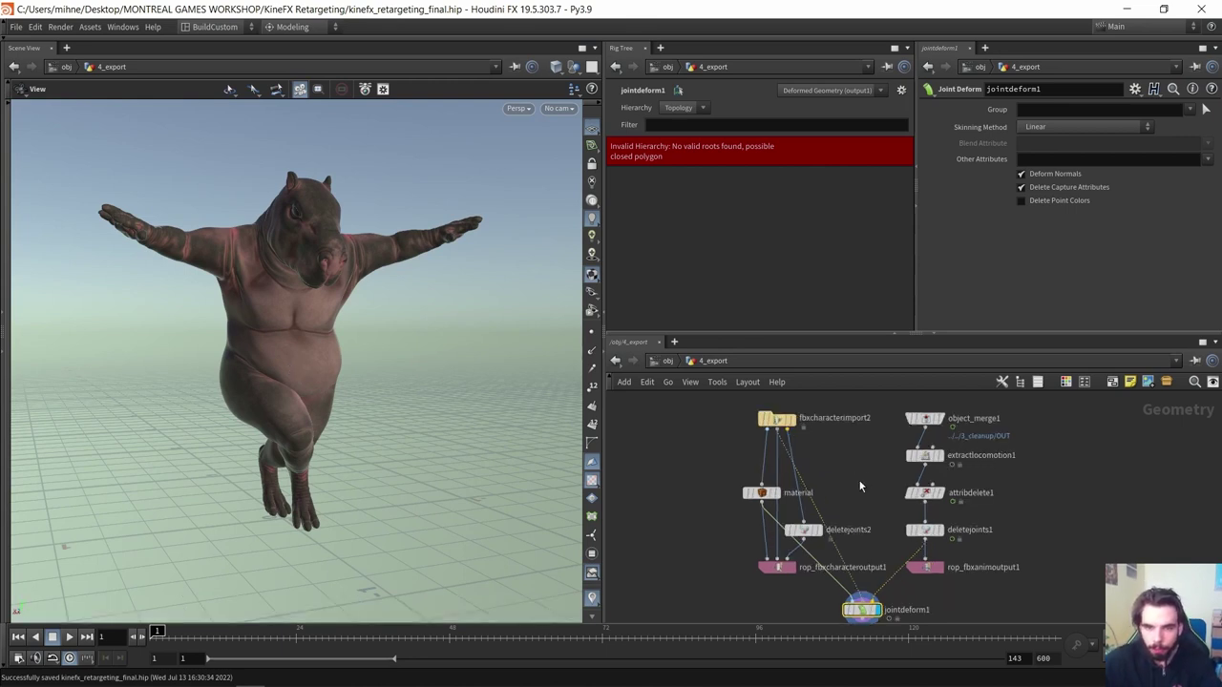
{"action": "scroll", "coordinate": [848, 506], "scroll_direction": "up", "scroll_amount": 2}
{"action": "left_click", "coordinate": [777, 542]}
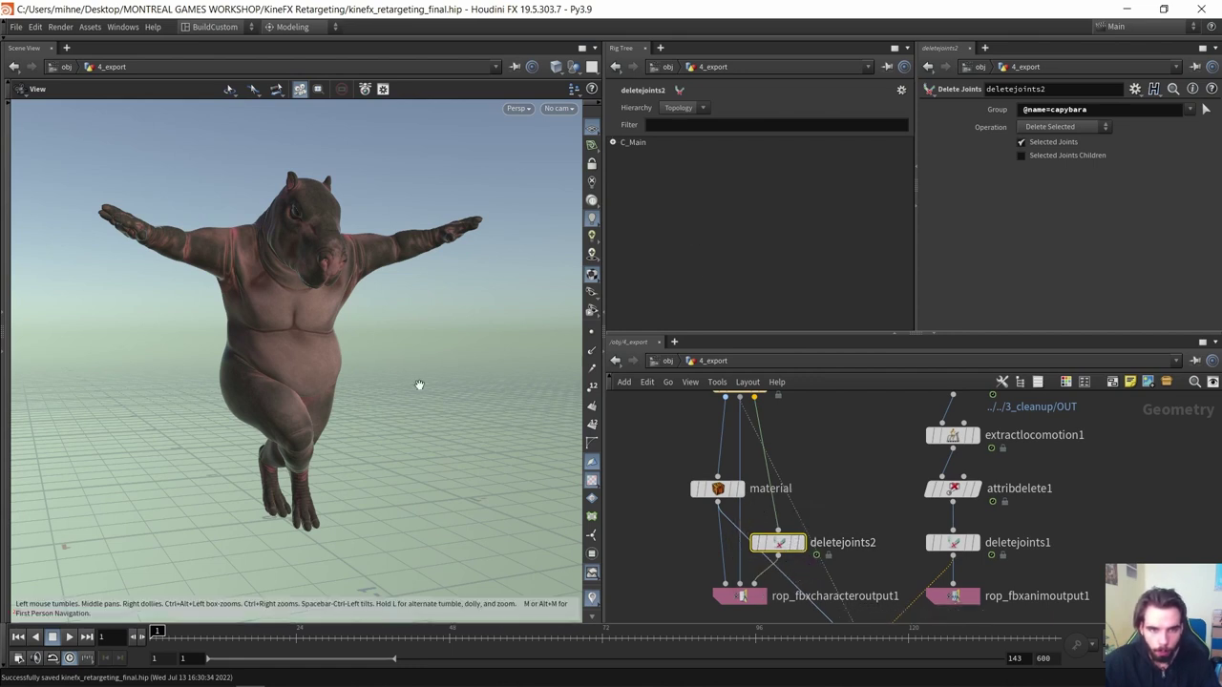
{"action": "middle_click_drag", "start_coordinate": [802, 400], "coordinate": [800, 412]}
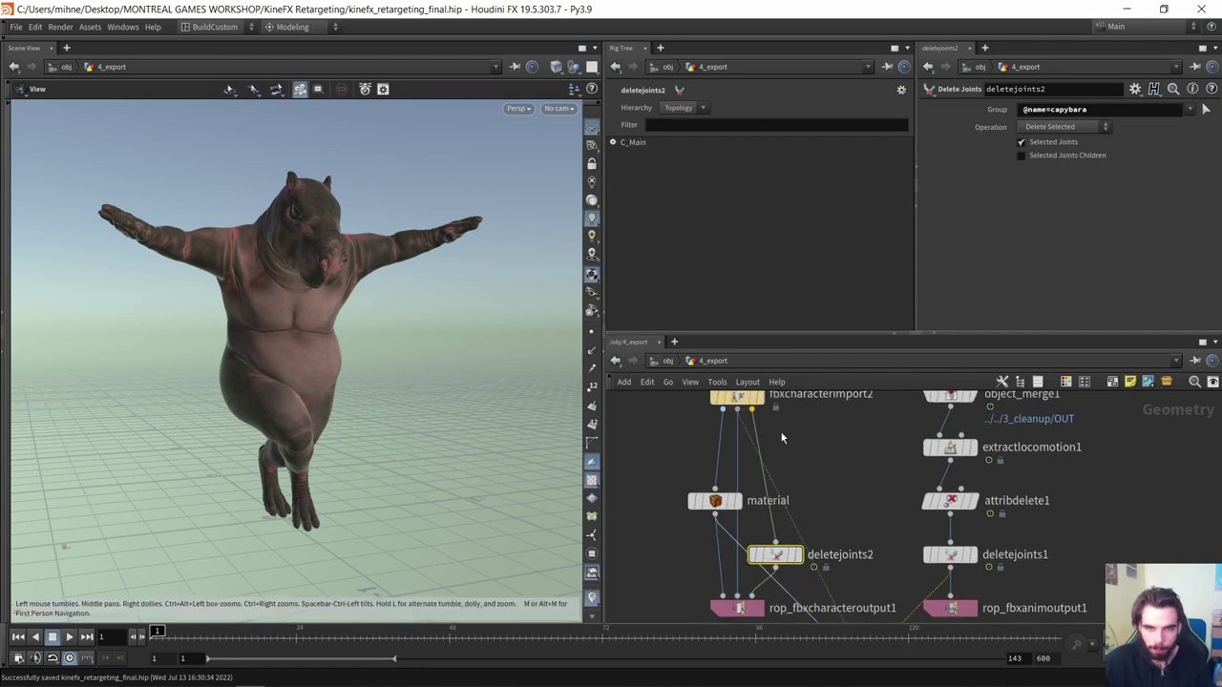
{"action": "left_click", "coordinate": [738, 398]}
{"action": "left_click", "coordinate": [635, 154]}
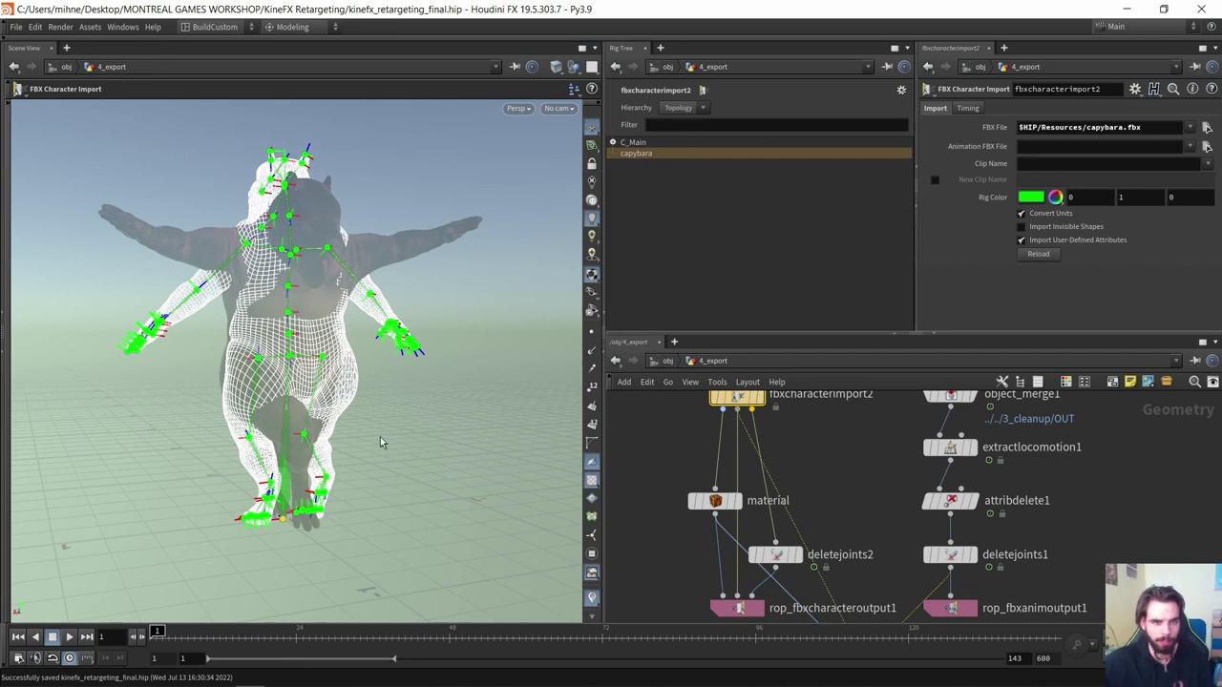
{"action": "key", "text": "Escape"}
Display the output of deletejoints2, activate its Delete Joints viewport state and view the whole skeleton
{"action": "middle_click_drag", "start_coordinate": [813, 510], "coordinate": [816, 486]}
{"action": "left_click", "coordinate": [781, 535]}
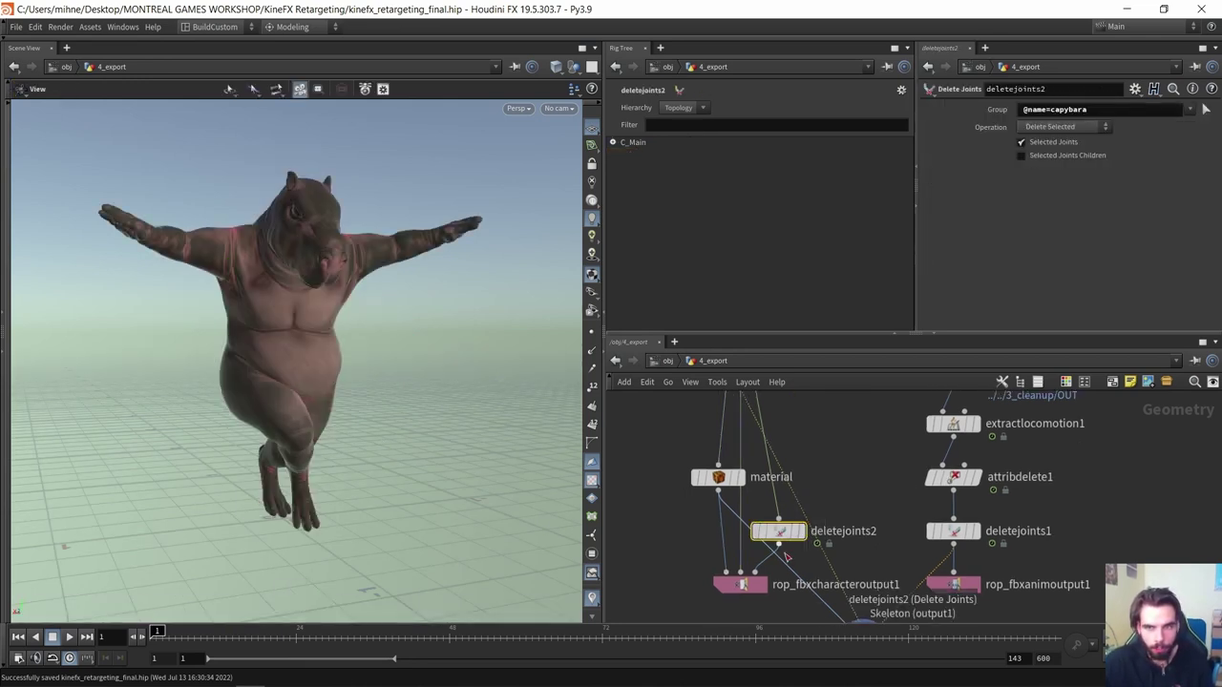
{"action": "left_click", "coordinate": [799, 534]}
{"action": "key", "text": "Return"}
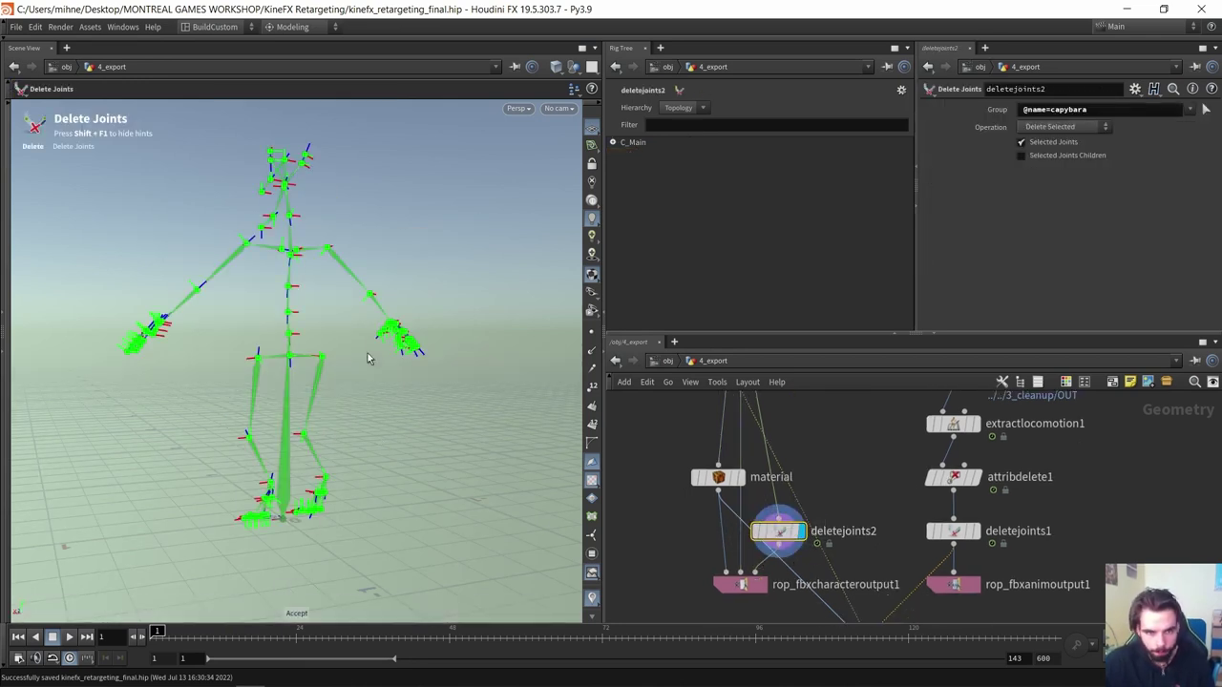
{"action": "left_click_drag", "start_coordinate": [195, 360], "coordinate": [398, 376]}
{"action": "right_click_drag", "start_coordinate": [398, 376], "coordinate": [382, 398]}
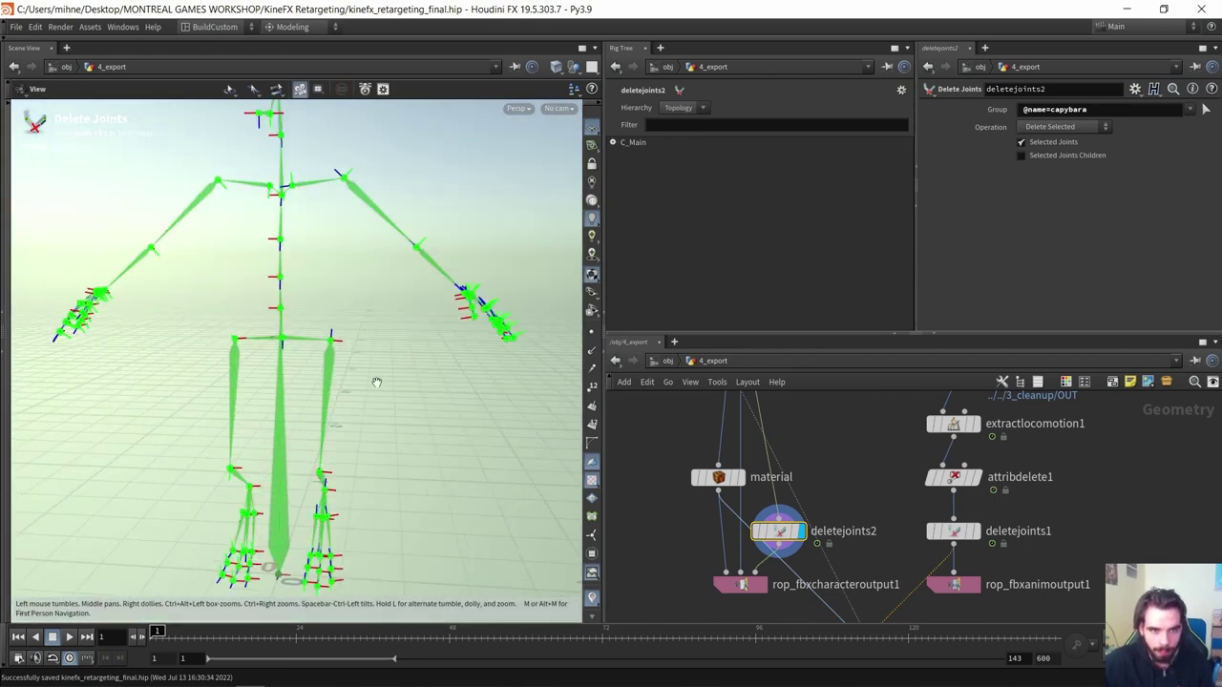
{"action": "middle_click_drag", "start_coordinate": [382, 398], "coordinate": [389, 373]}
Clear the joint group of deletejoints2, delete the capybara joint again, and leave the Delete Joints state
{"action": "left_click_drag", "start_coordinate": [282, 558], "coordinate": [423, 376]}
{"action": "right_click", "coordinate": [422, 376]}
{"action": "left_click", "coordinate": [440, 406]}
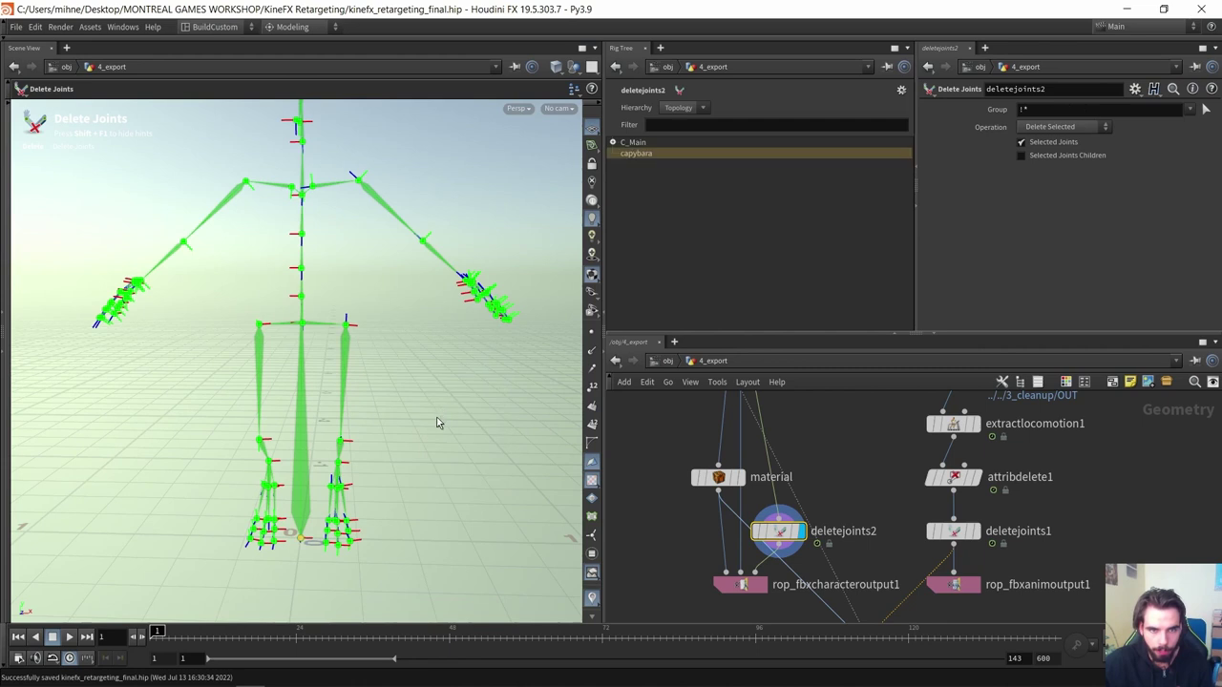
{"action": "left_click", "coordinate": [631, 156]}
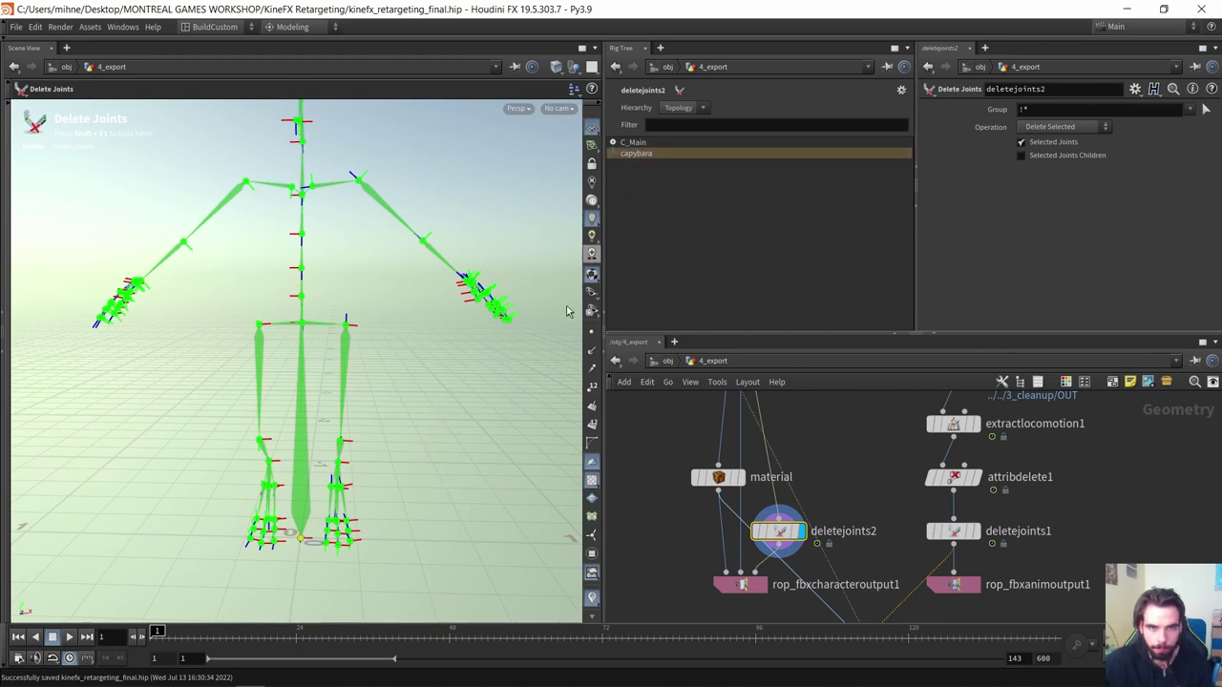
{"action": "left_click", "coordinate": [654, 155]}
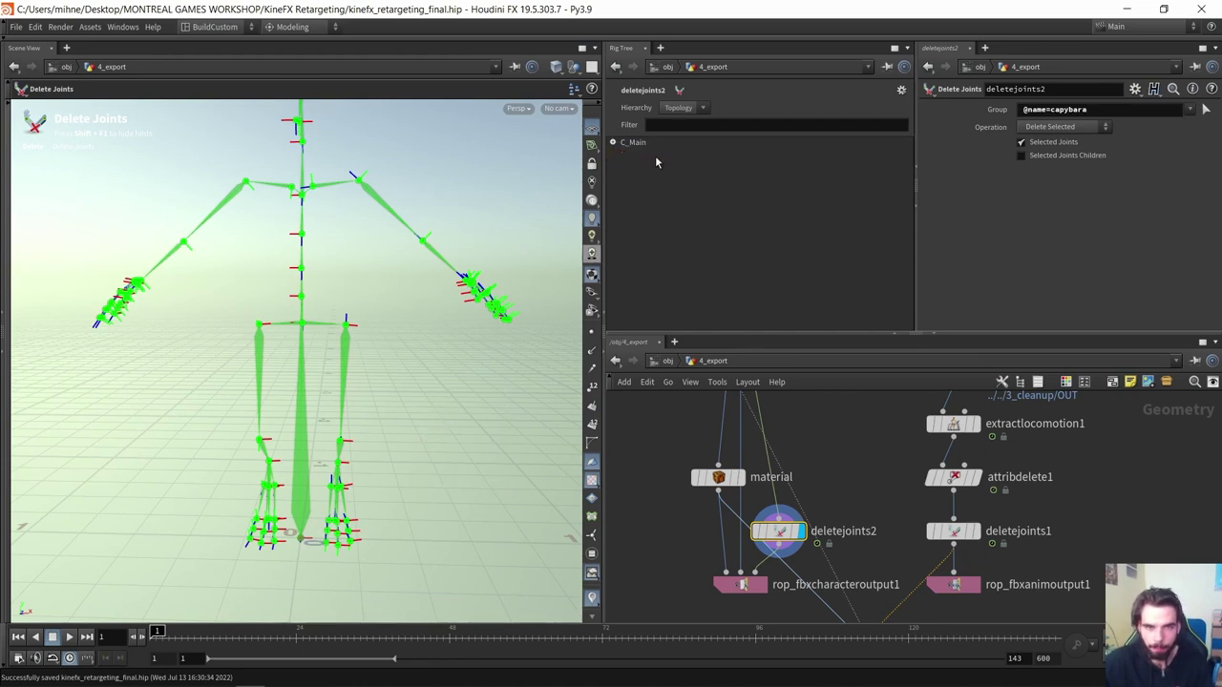
{"action": "right_click_drag", "start_coordinate": [415, 379], "coordinate": [354, 349], "text": "alt"}
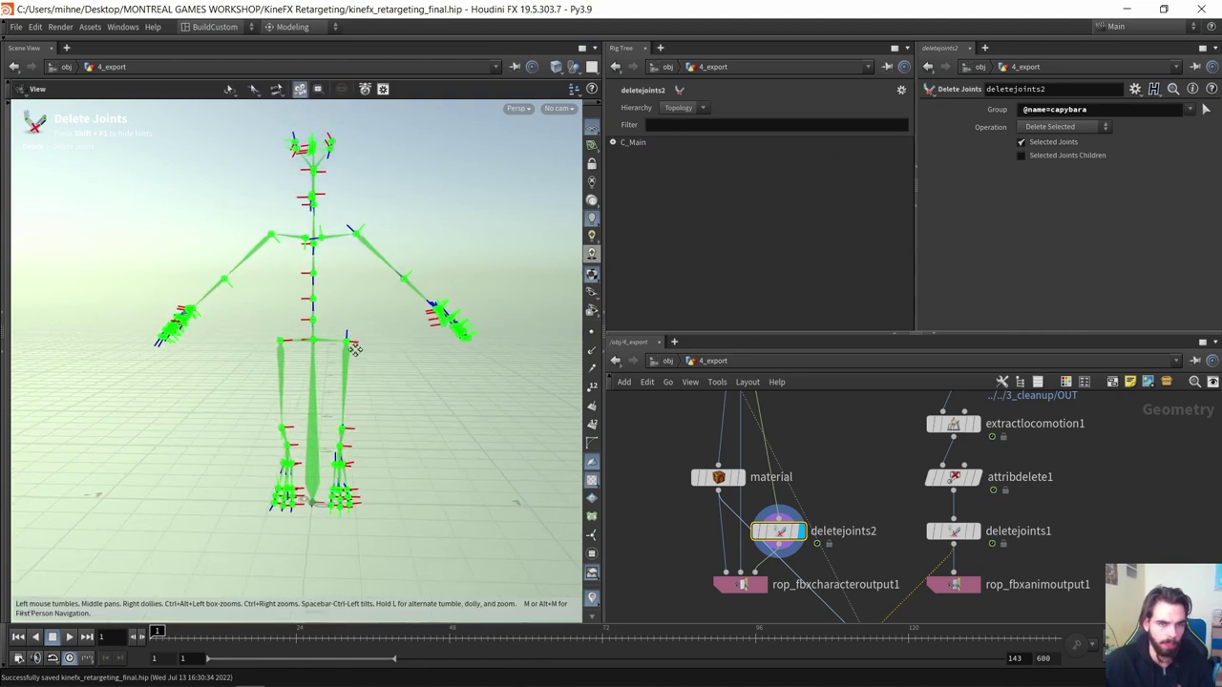
{"action": "key", "text": "Escape"}
Review the joint group of deletejoints1 and the export settings of rop_fbxcharacteroutput1
{"action": "left_click", "coordinate": [957, 531]}
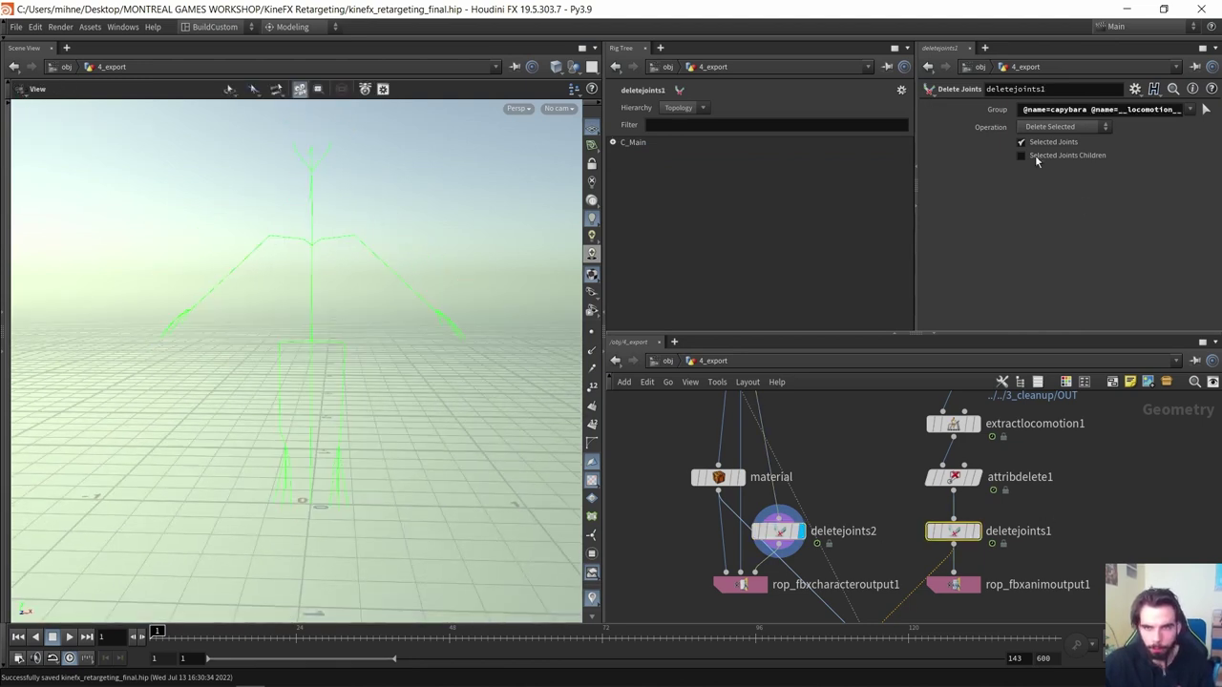
{"action": "middle_click_drag", "start_coordinate": [1056, 499], "coordinate": [1050, 504]}
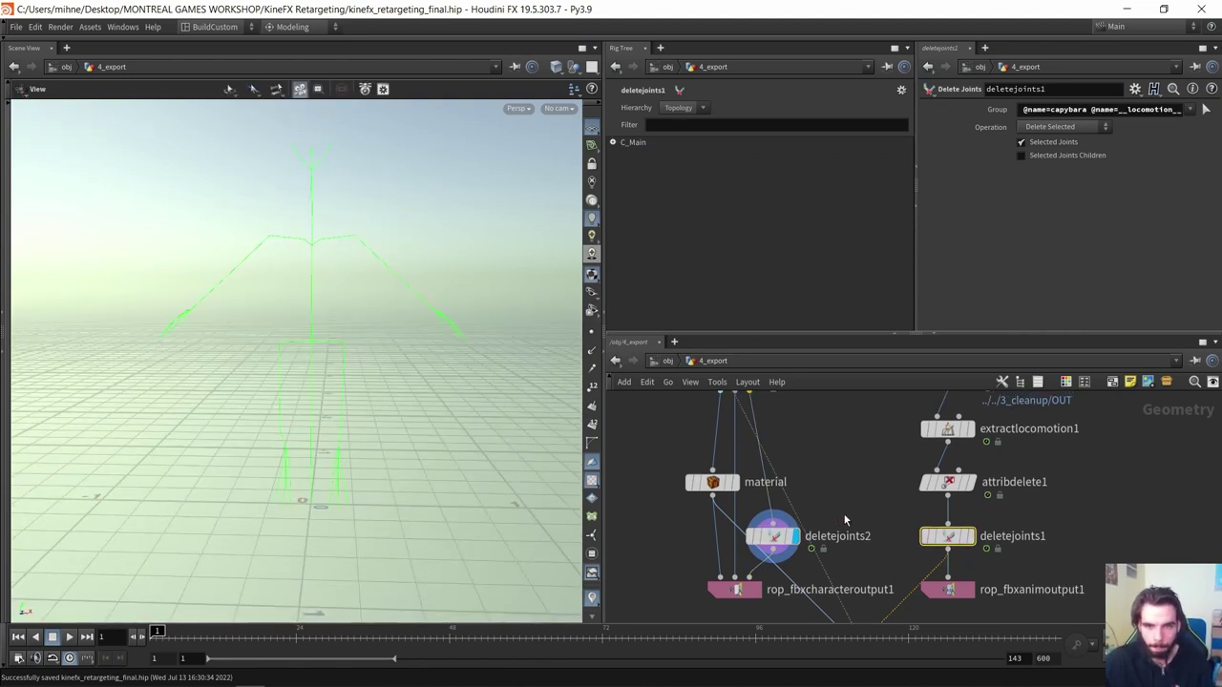
{"action": "middle_click_drag", "start_coordinate": [829, 517], "coordinate": [816, 498]}
{"action": "left_click", "coordinate": [704, 573]}
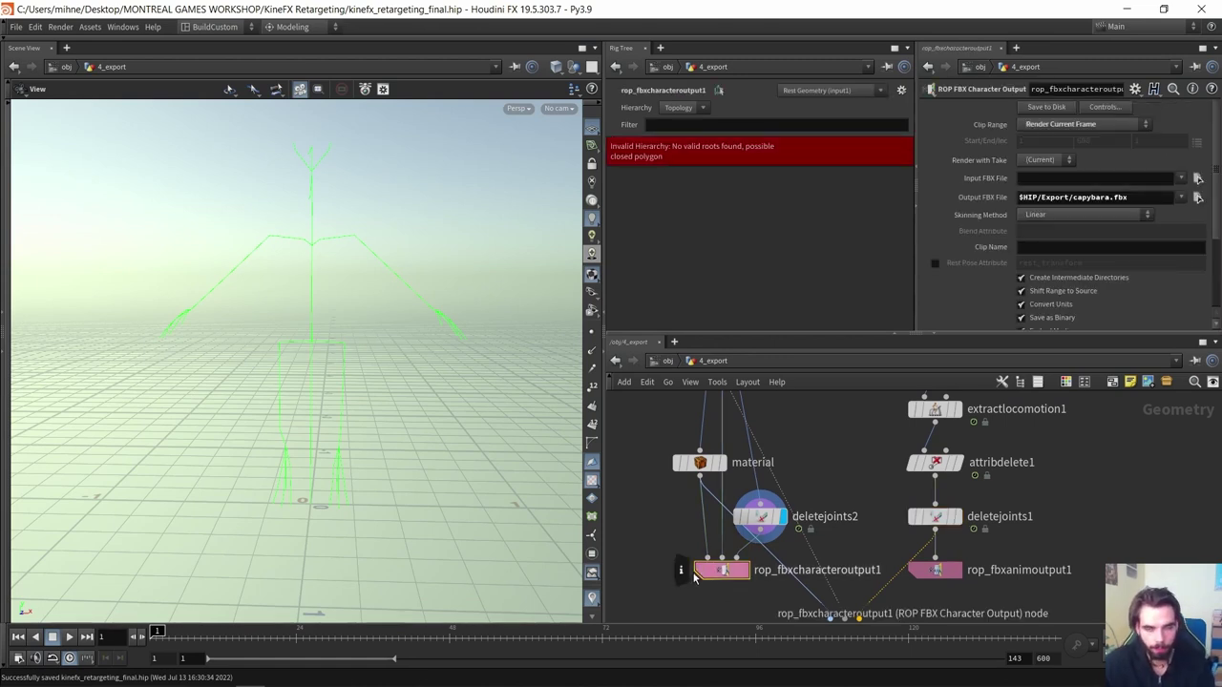
{"action": "scroll", "coordinate": [210, 373], "scroll_direction": "down", "scroll_amount": 2}
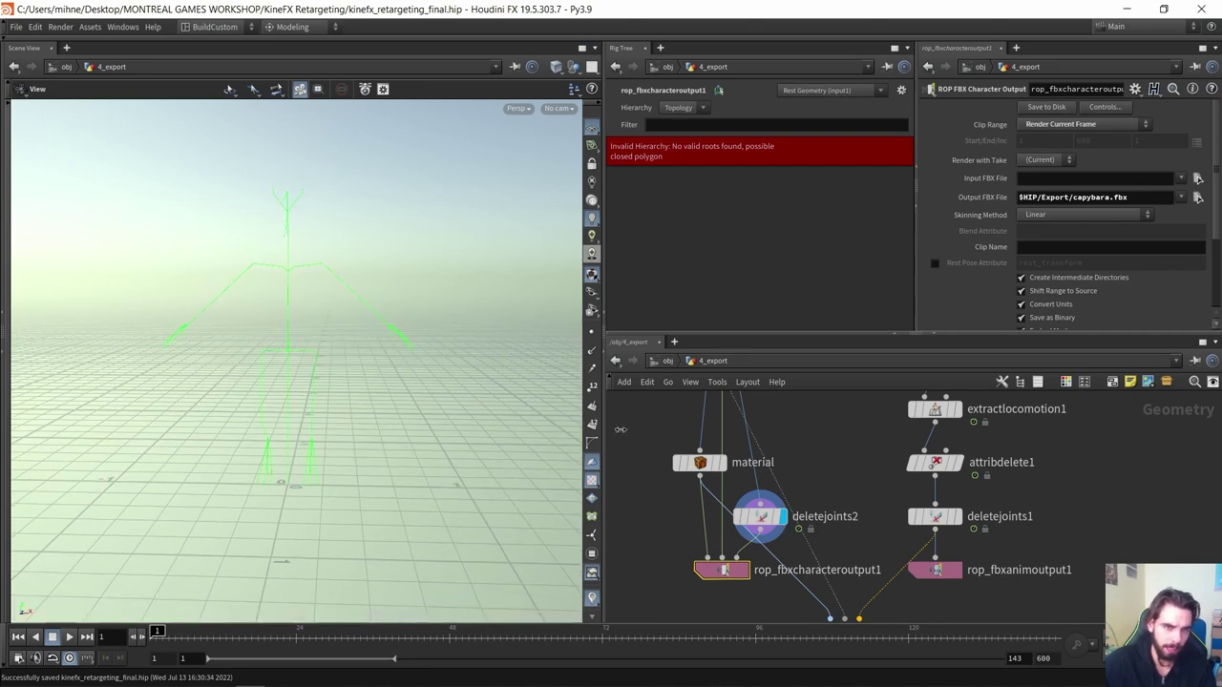
Display object_merge1, scrub its skeleton walk along the timeline and stop at frame 140
{"action": "middle_click_drag", "start_coordinate": [822, 432], "coordinate": [797, 501]}
{"action": "left_click", "coordinate": [859, 445]}
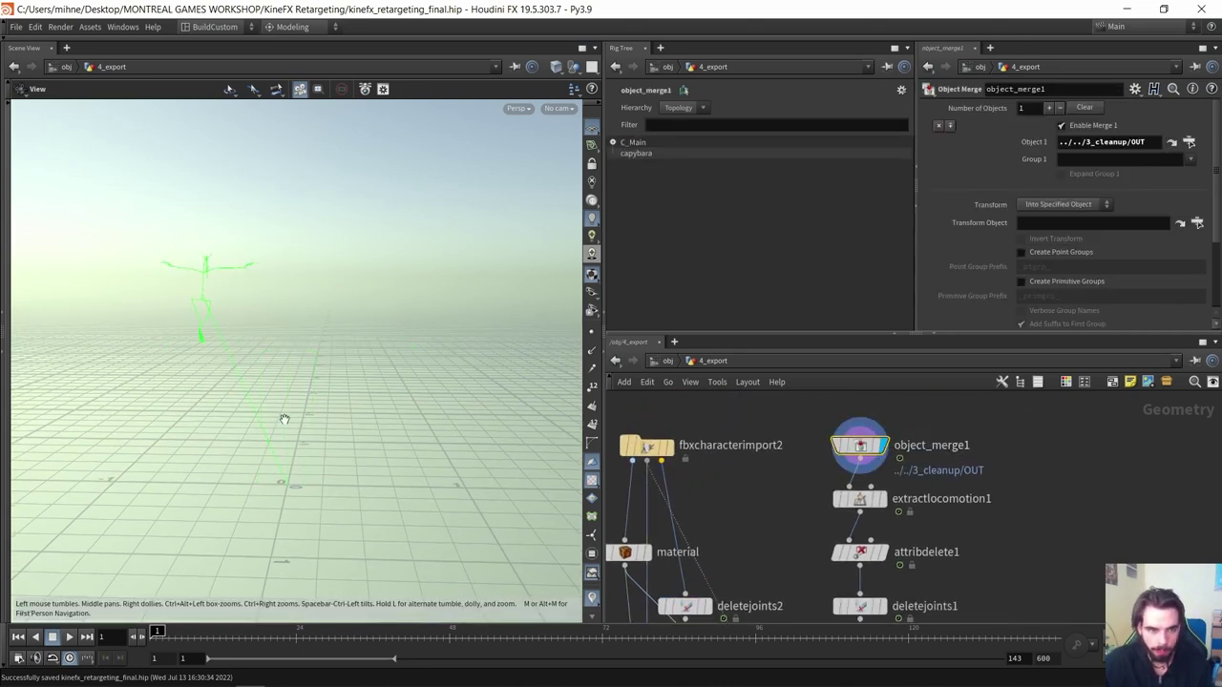
{"action": "left_click_drag", "start_coordinate": [285, 385], "coordinate": [220, 381]}
{"action": "left_click", "coordinate": [316, 630]}
{"action": "left_click_drag", "start_coordinate": [315, 631], "coordinate": [659, 630]}
{"action": "left_click_drag", "start_coordinate": [876, 611], "coordinate": [154, 611]}
{"action": "left_click_drag", "start_coordinate": [168, 384], "coordinate": [325, 363]}
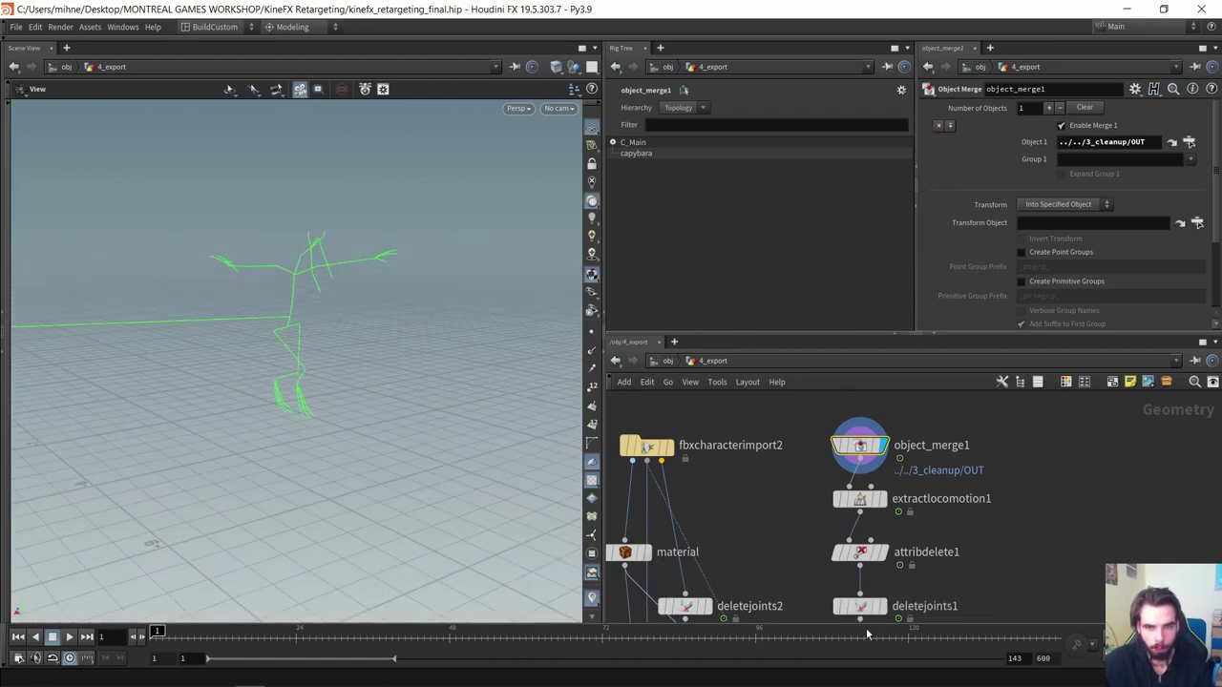
{"action": "left_click", "coordinate": [1036, 637]}
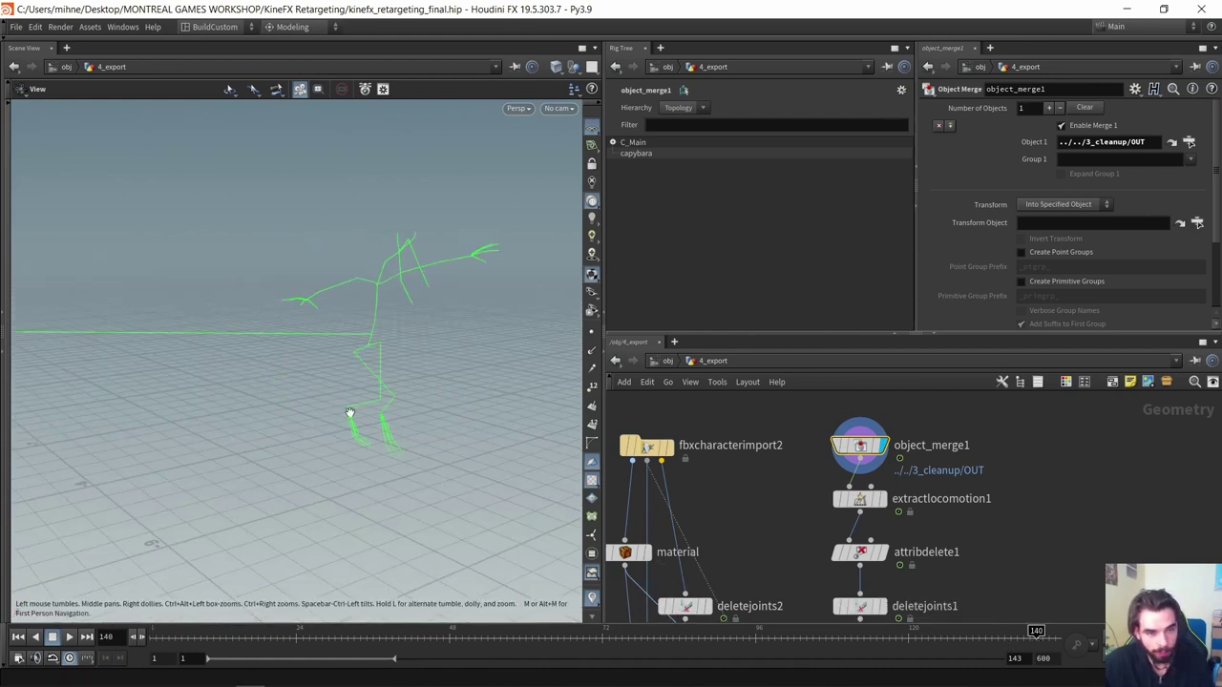
Display the output of extractlocomotion1, frame its in-place skeleton with the locomotion trail, and scrub the first frames, ending at frame 1
{"action": "mouse_move", "coordinate": [889, 500]}
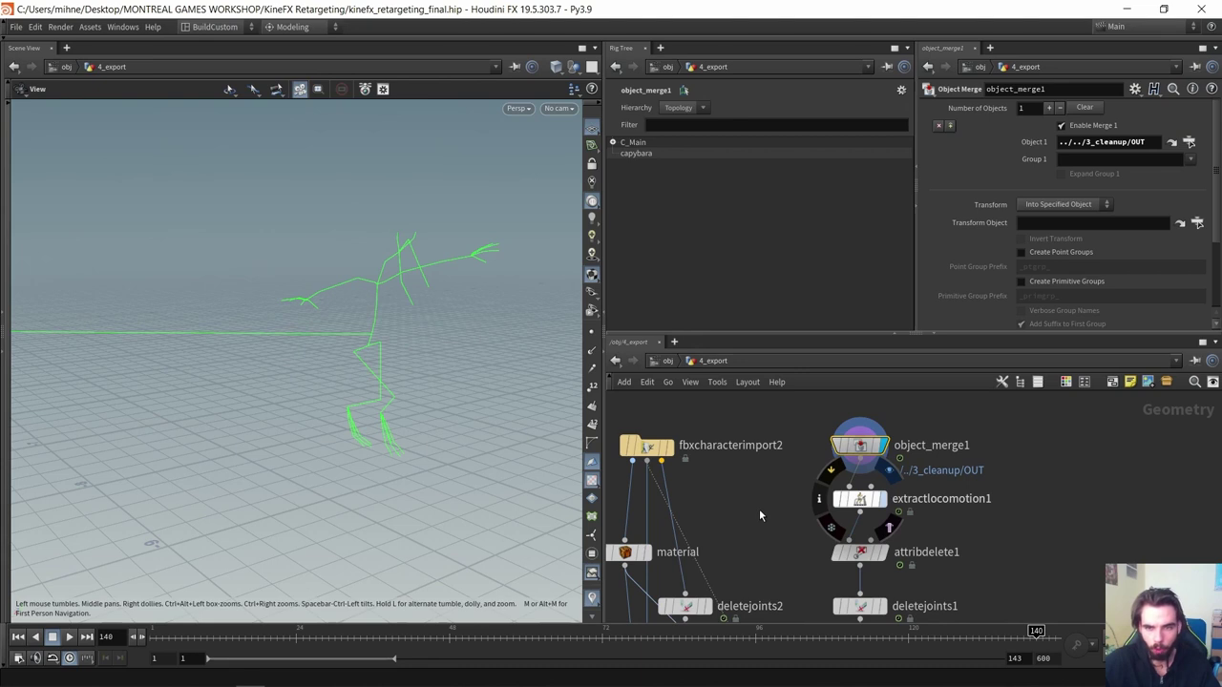
{"action": "left_click", "coordinate": [863, 498]}
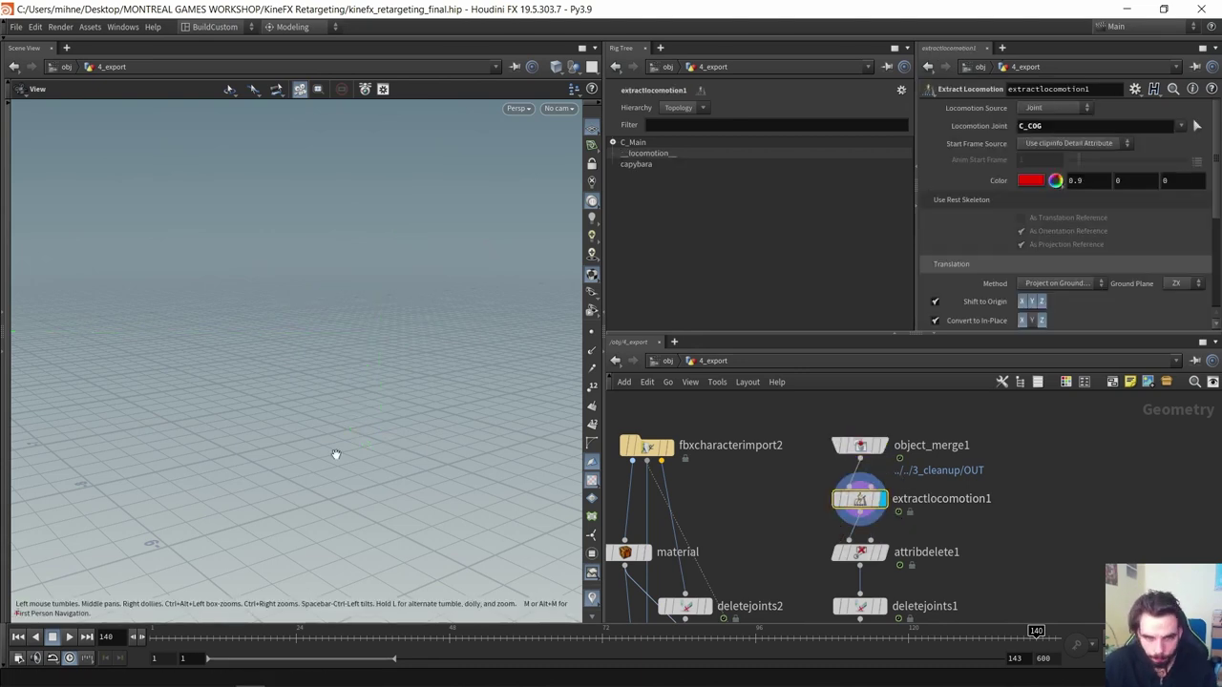
{"action": "key", "text": "f"}
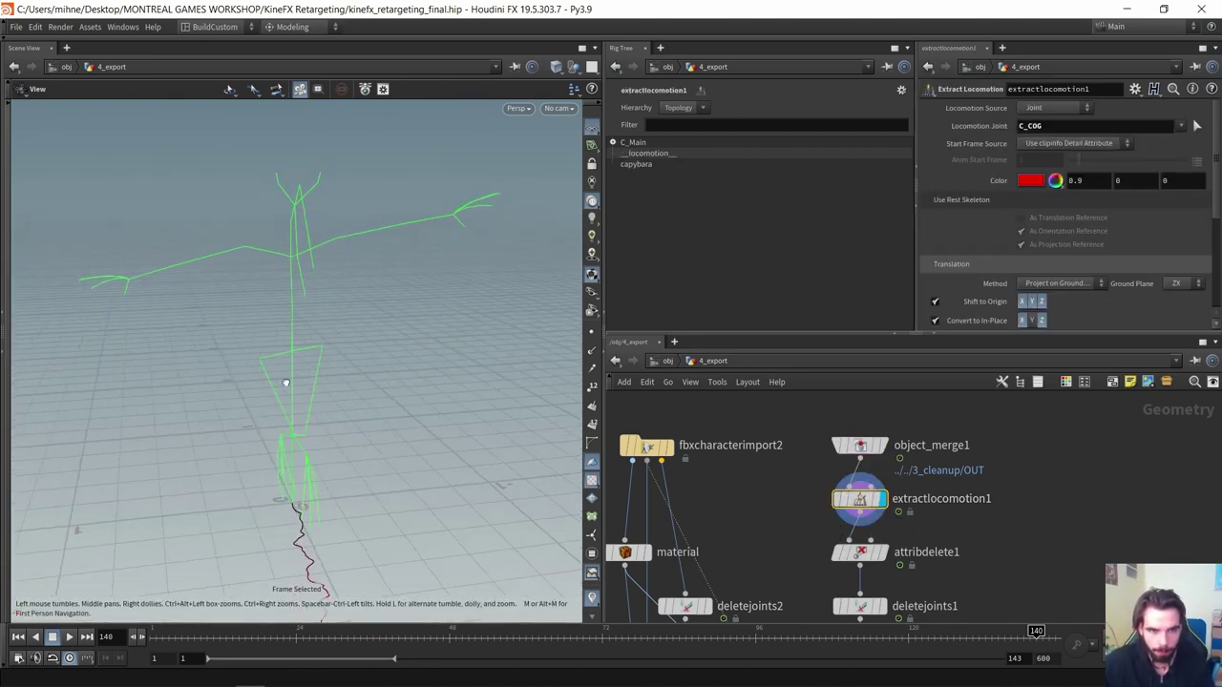
{"action": "left_click_drag", "start_coordinate": [390, 436], "coordinate": [324, 319]}
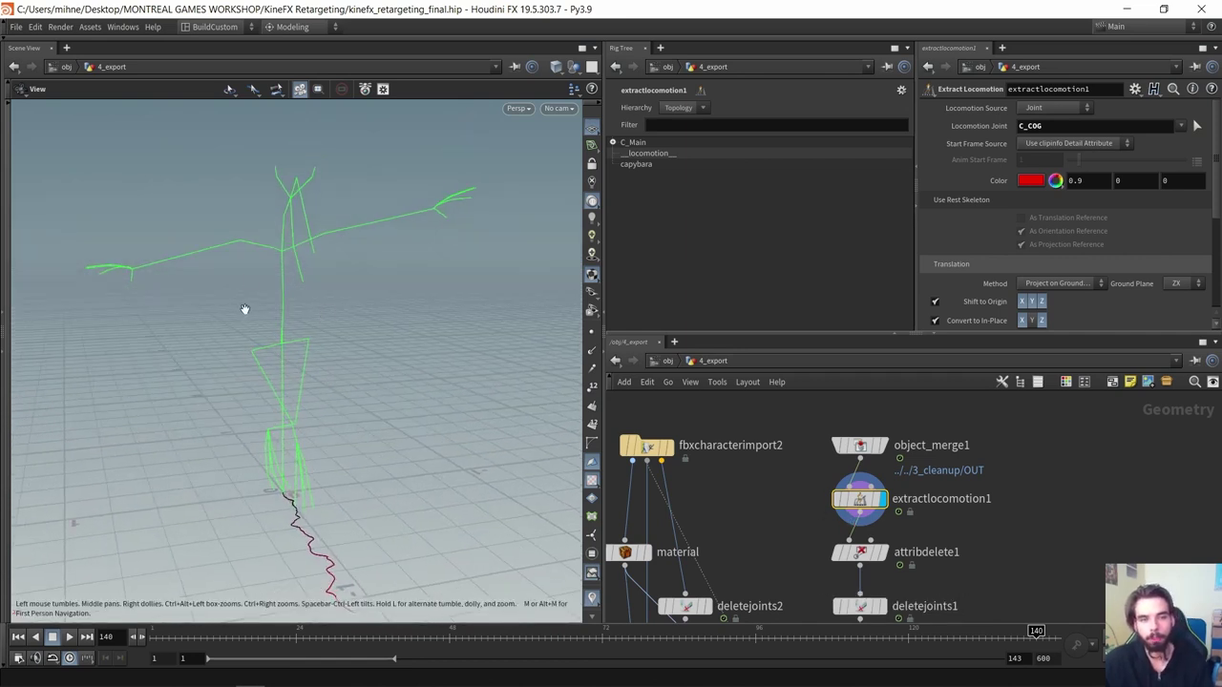
{"action": "left_click", "coordinate": [175, 632]}
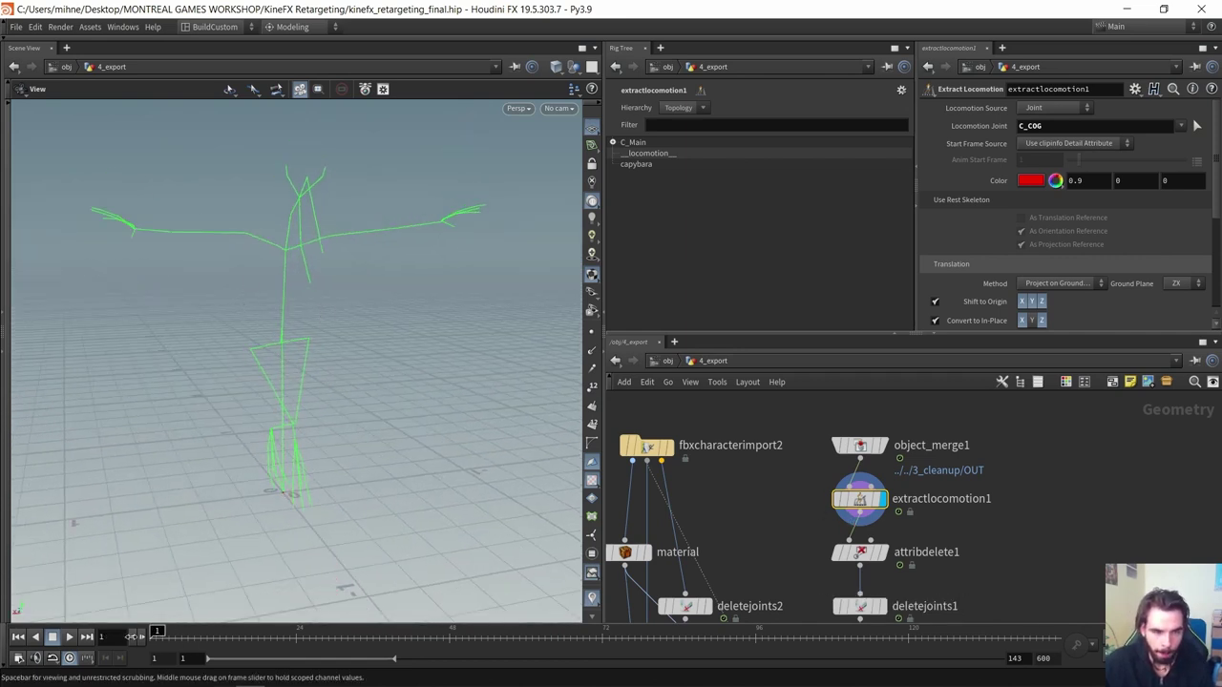
{"action": "left_click_drag", "start_coordinate": [174, 632], "coordinate": [180, 631]}
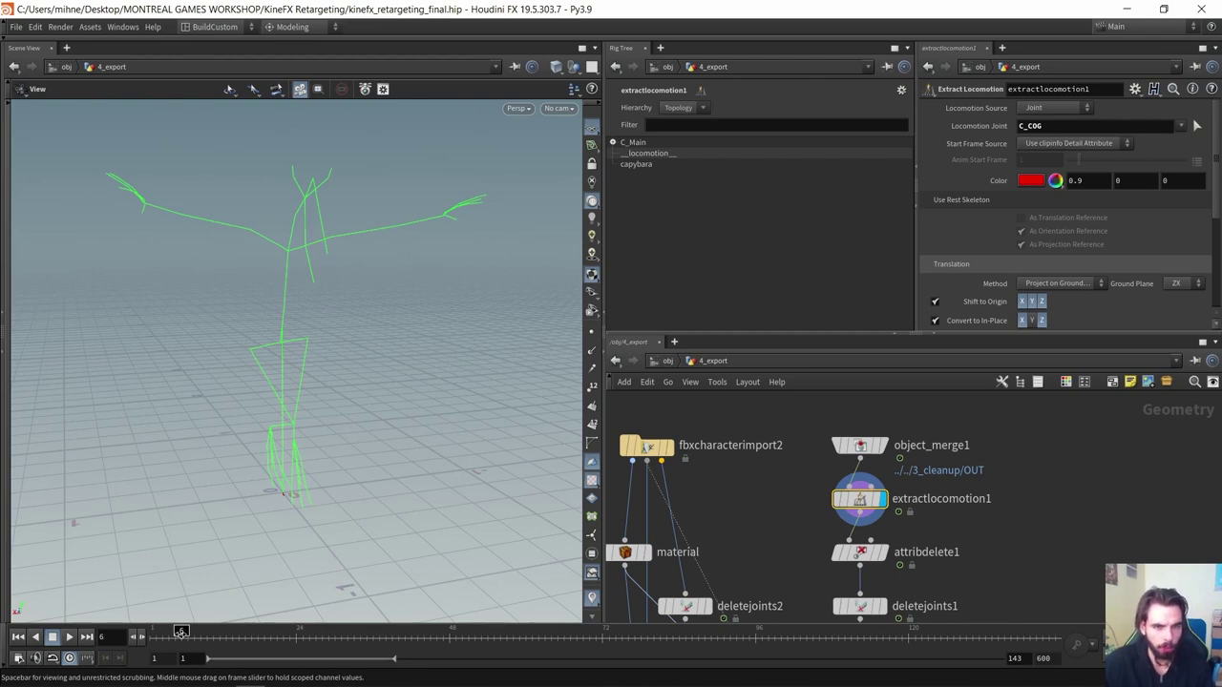
{"action": "left_click_drag", "start_coordinate": [181, 631], "coordinate": [194, 633]}
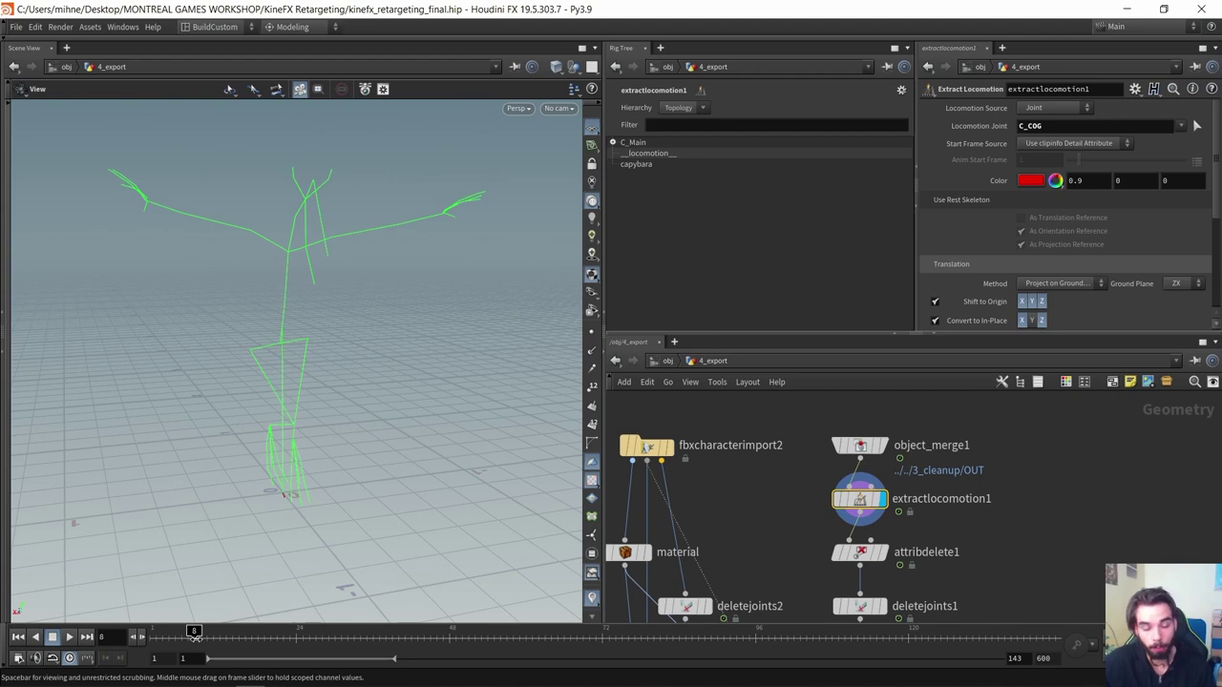
{"action": "left_click_drag", "start_coordinate": [194, 633], "coordinate": [153, 615]}
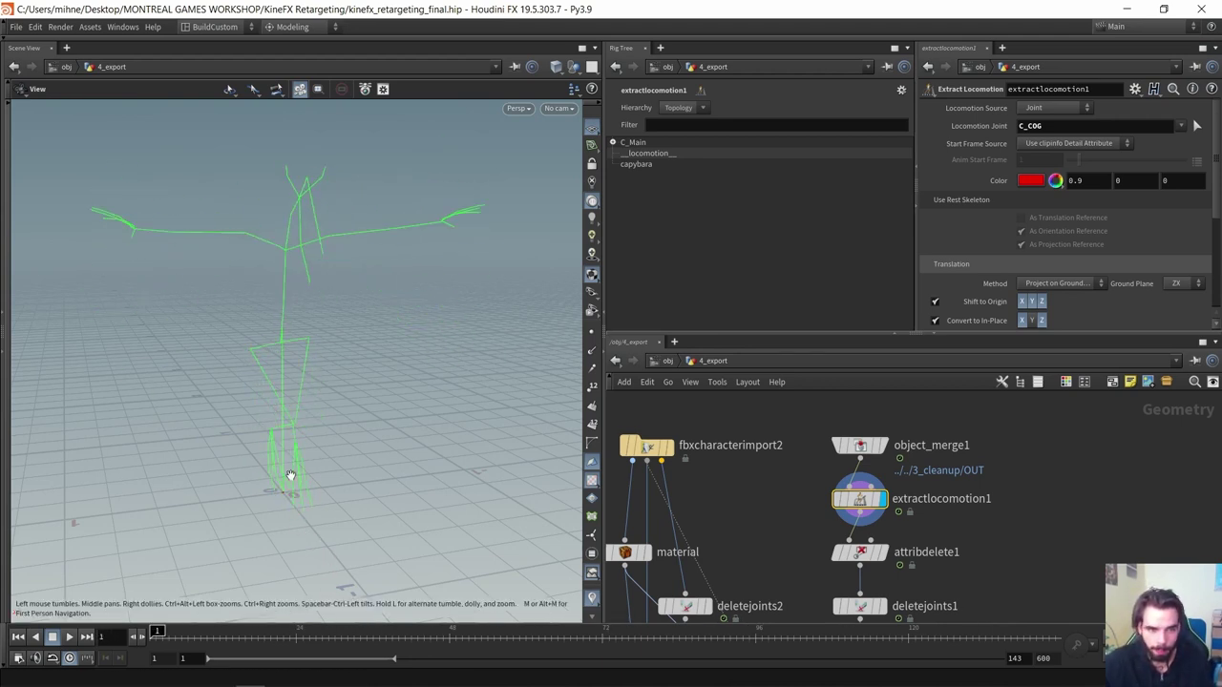
{"action": "left_click_drag", "start_coordinate": [286, 471], "coordinate": [336, 438]}
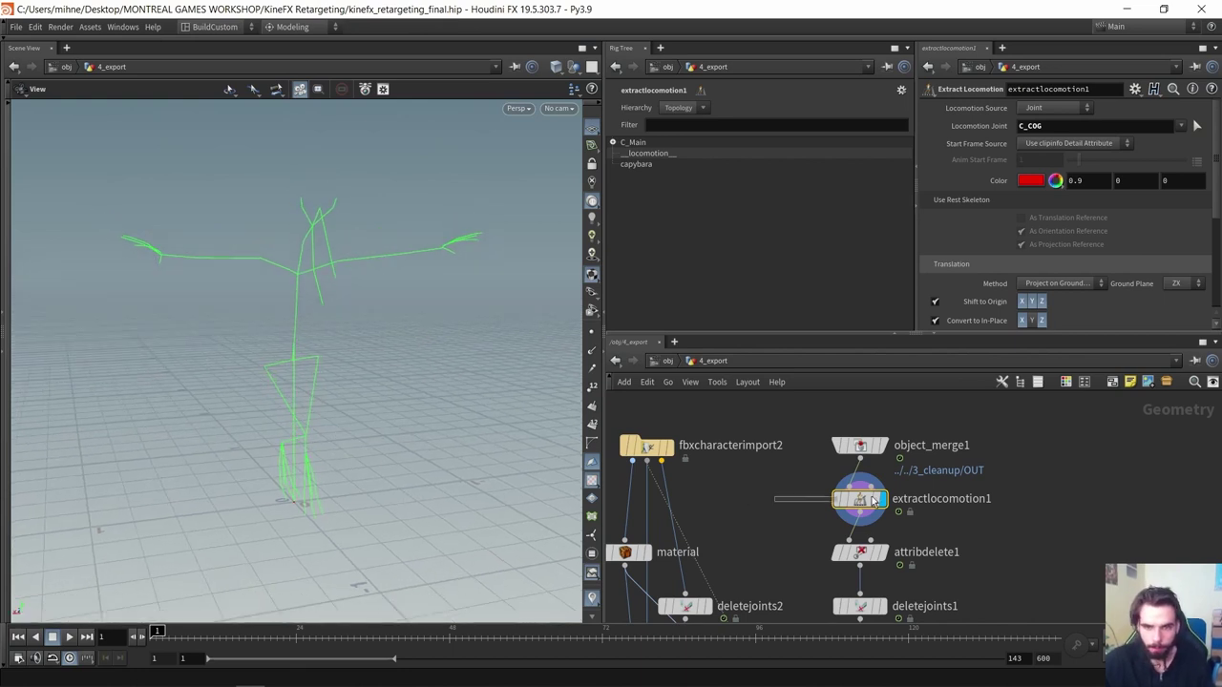
Open joint selection for the locomotion joint of extractlocomotion1, inspect the rig around C_COG, leave the selection and frame the skeleton
{"action": "left_click", "coordinate": [1196, 125]}
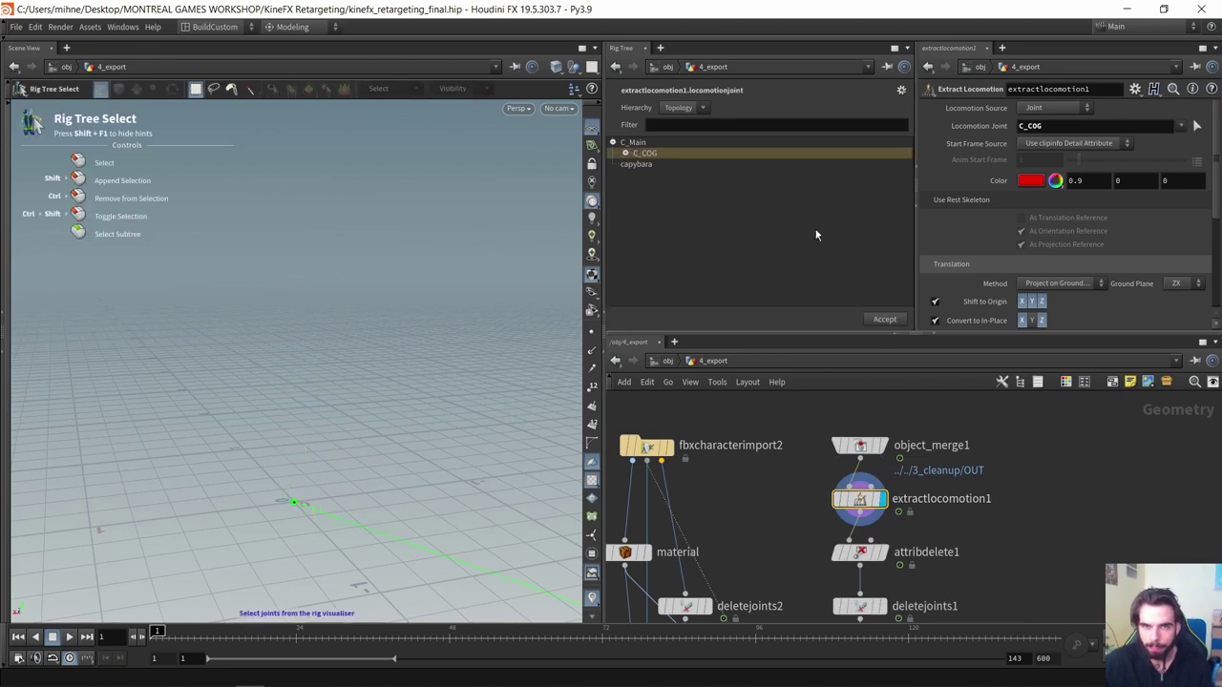
{"action": "right_click_drag", "start_coordinate": [381, 387], "coordinate": [109, 382], "text": "alt"}
{"action": "left_click_drag", "start_coordinate": [110, 382], "coordinate": [487, 346], "text": "alt"}
{"action": "middle_click_drag", "start_coordinate": [535, 362], "coordinate": [426, 377], "text": "alt"}
{"action": "key", "text": "Return"}
{"action": "key", "text": "Return"}
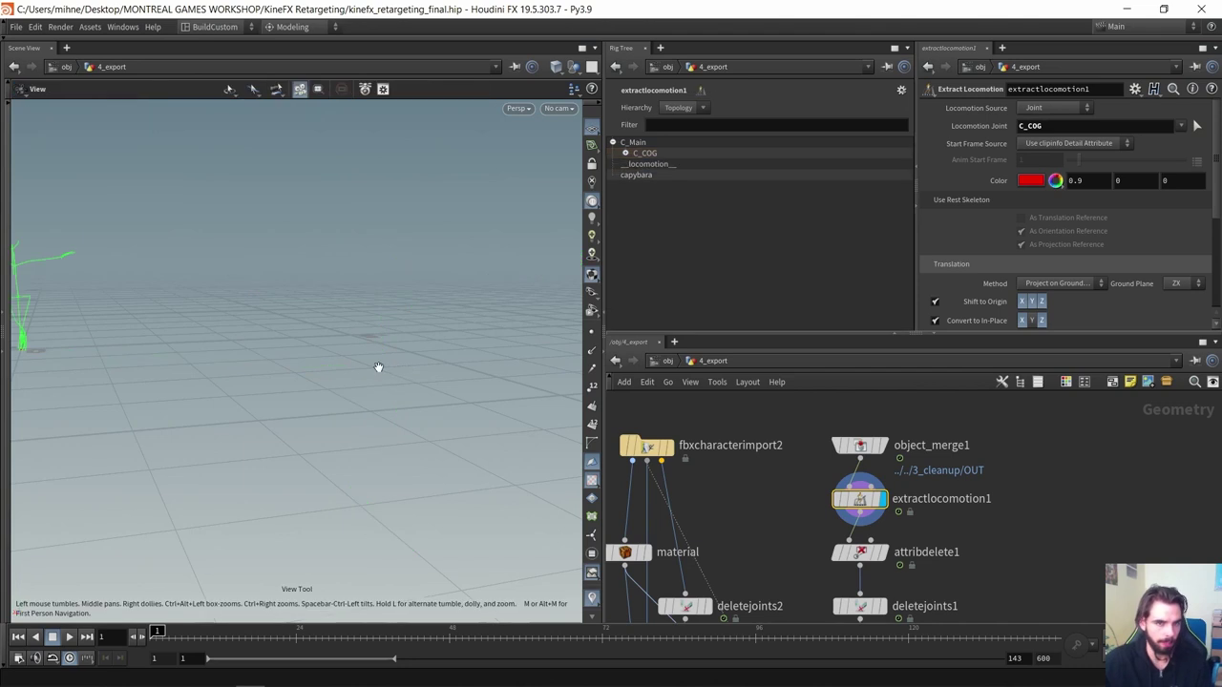
{"action": "key", "text": "f"}
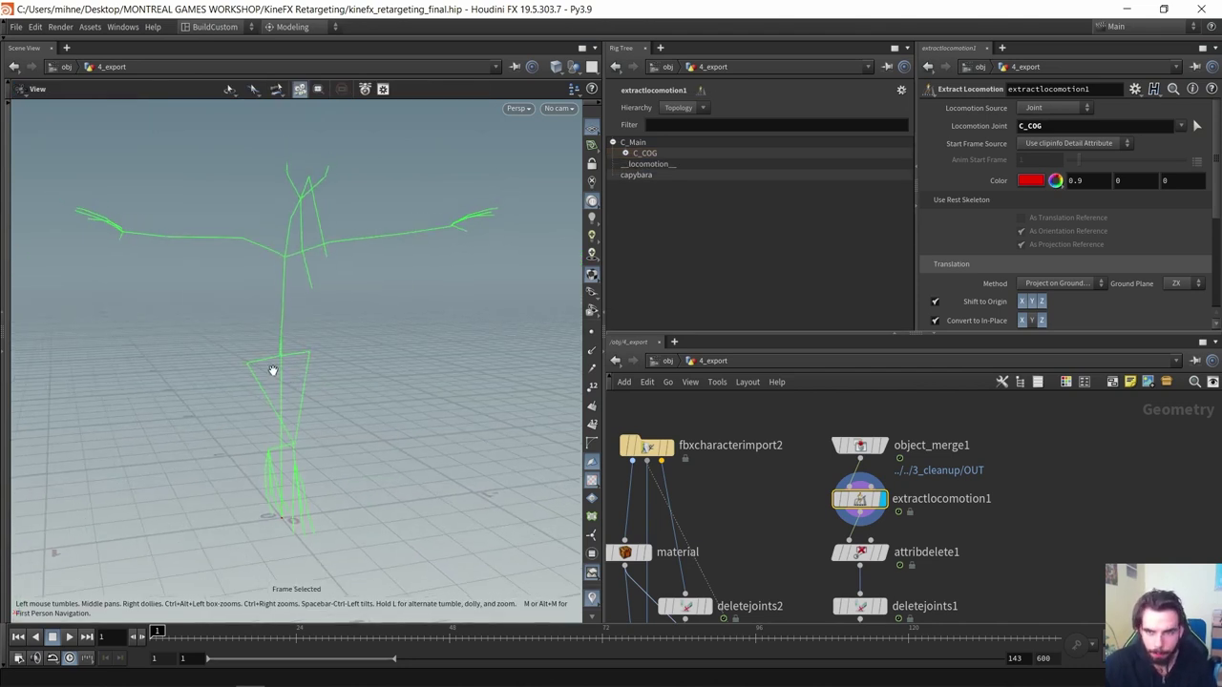
Take attribdelete1 out of the chain between extractlocomotion1 and deletejoints1 and place it off to the side
{"action": "scroll", "coordinate": [271, 338], "scroll_direction": "down", "scroll_amount": 1}
{"action": "middle_click_drag", "start_coordinate": [929, 564], "coordinate": [932, 542]}
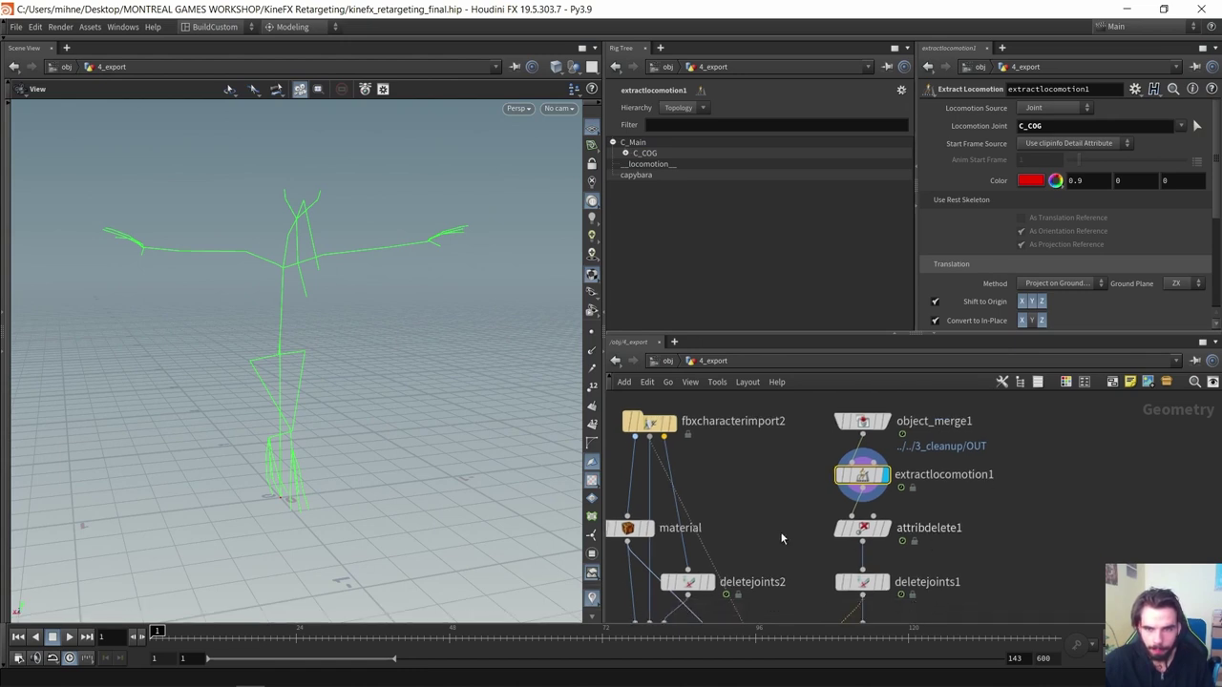
{"action": "left_click_drag", "start_coordinate": [791, 532], "coordinate": [952, 522]}
{"action": "middle_click_drag", "start_coordinate": [965, 537], "coordinate": [957, 519]}
{"action": "scroll", "coordinate": [856, 516], "scroll_direction": "up", "scroll_amount": 3}
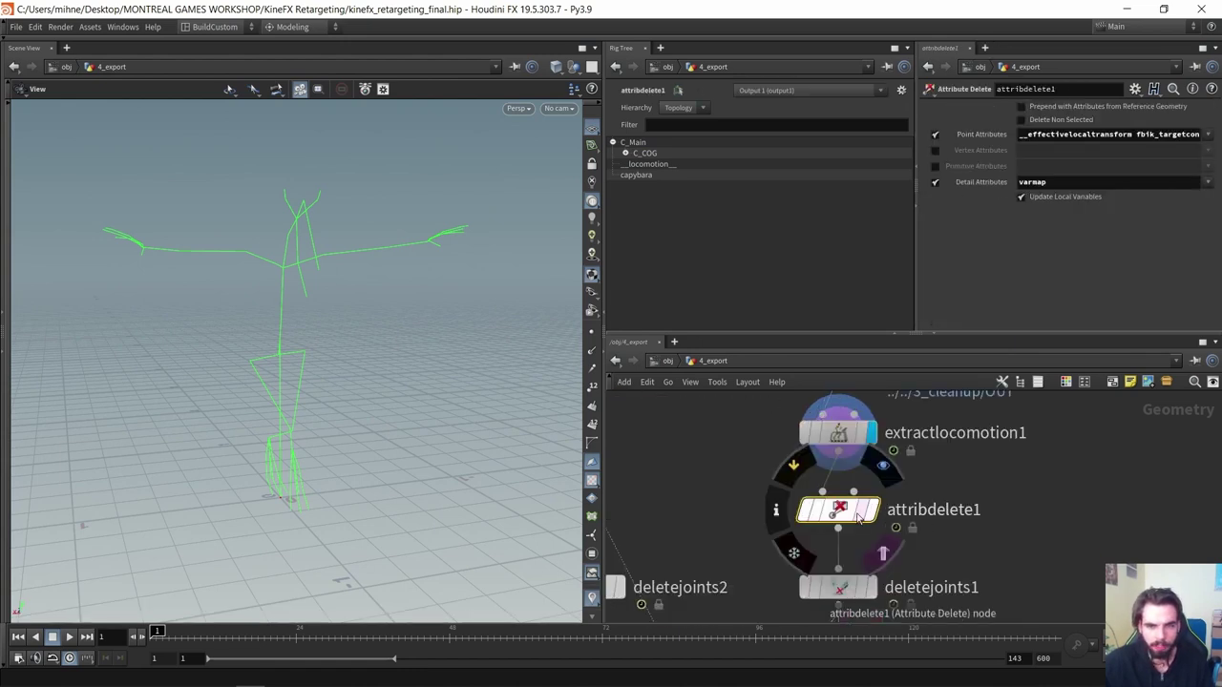
{"action": "scroll", "coordinate": [854, 523], "scroll_direction": "down", "scroll_amount": 1}
{"action": "left_click_drag", "start_coordinate": [854, 523], "coordinate": [1044, 514]}
{"action": "middle_click_drag", "start_coordinate": [891, 534], "coordinate": [906, 469]}
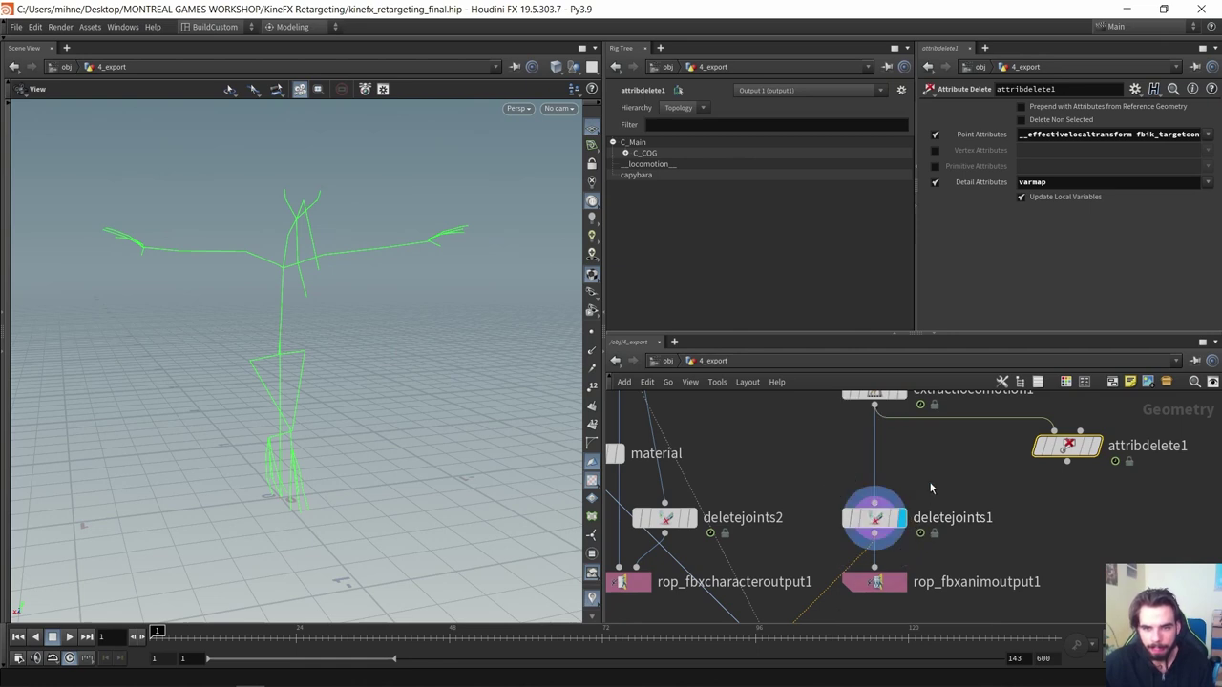
Replace the joint group of deletejoints1 with !* so that no joints are deleted
{"action": "left_click", "coordinate": [874, 517]}
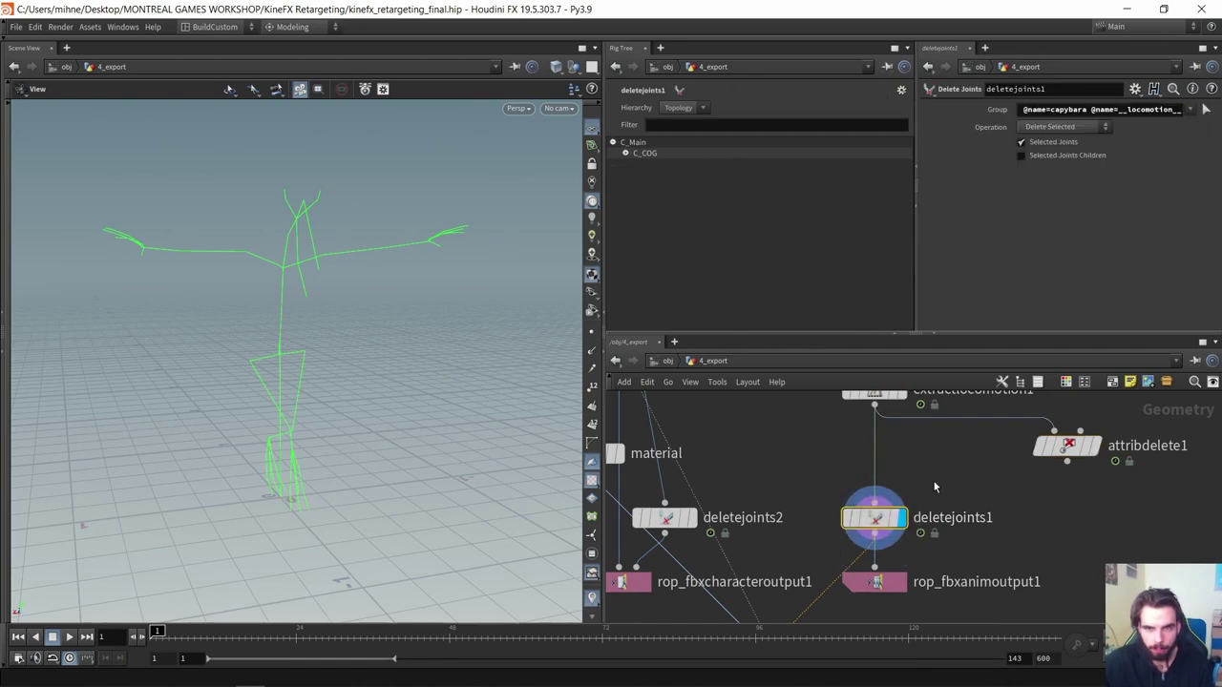
{"action": "triple_click", "coordinate": [1067, 110]}
{"action": "key", "text": "BackSpace"}
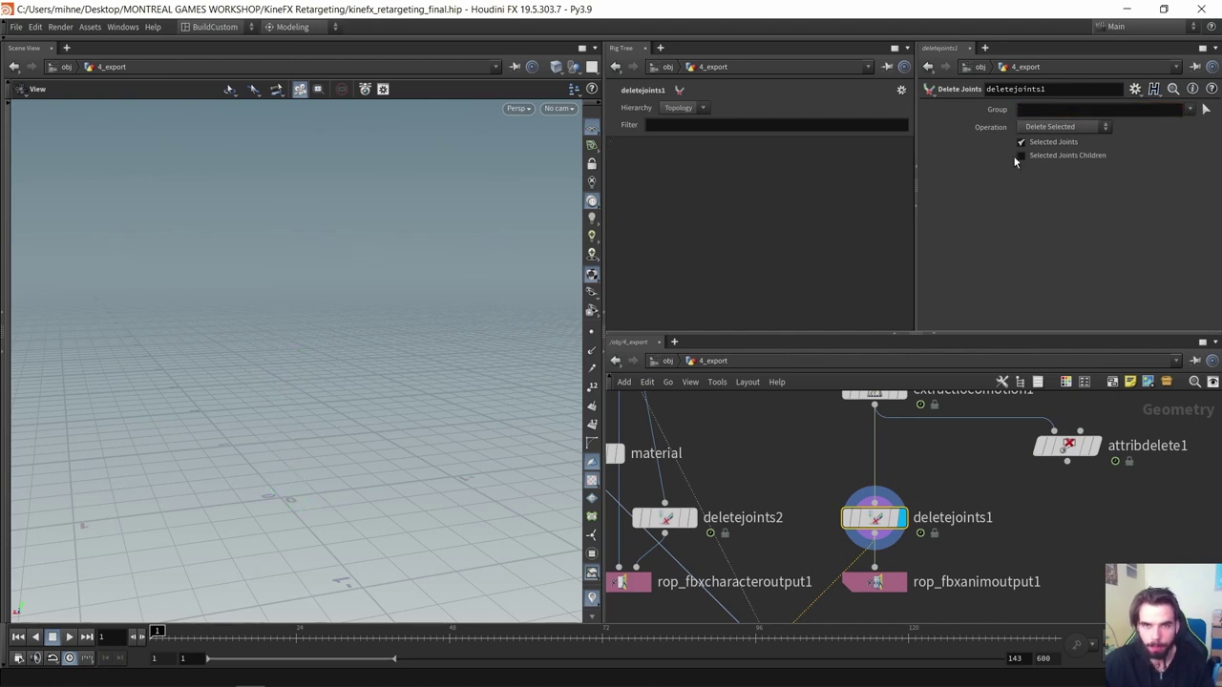
{"action": "type", "text": "!*"}
{"action": "key", "text": "Return"}
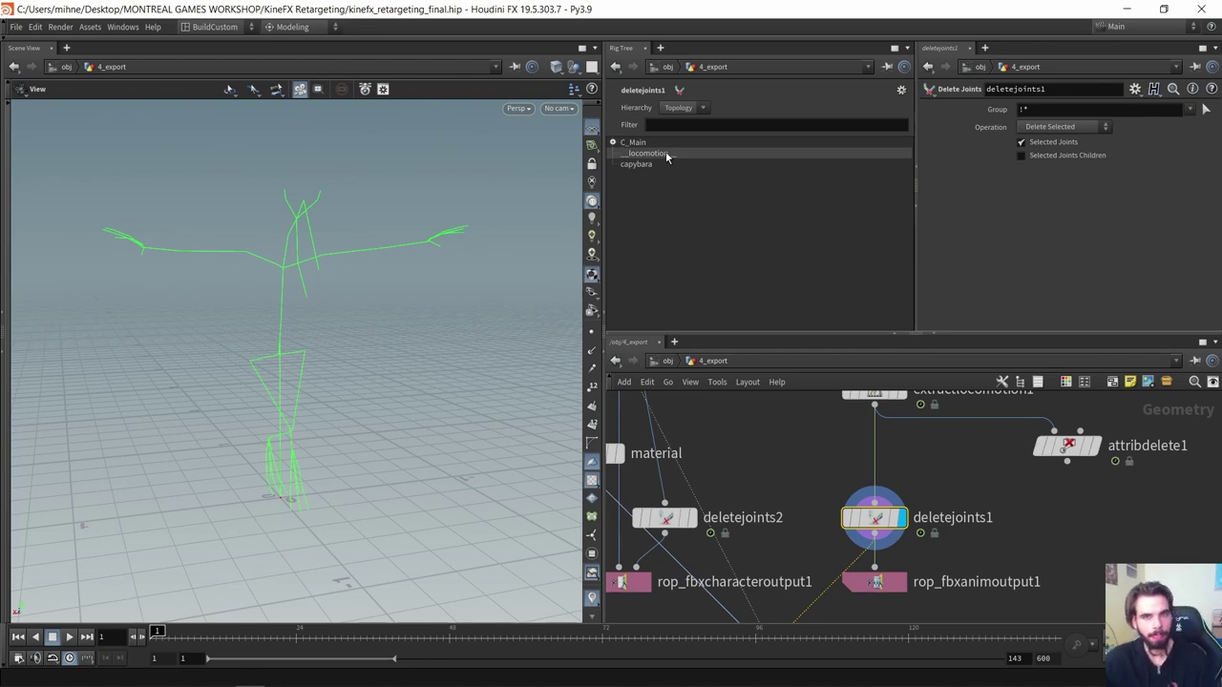
Check the joints coming from extractlocomotion1, delete the __locomotion__ and capybara joints in deletejoints1, and save the scene
{"action": "scroll", "coordinate": [822, 420], "scroll_direction": "down", "scroll_amount": 2}
{"action": "left_click", "coordinate": [883, 407]}
{"action": "scroll", "coordinate": [811, 465], "scroll_direction": "up", "scroll_amount": 1}
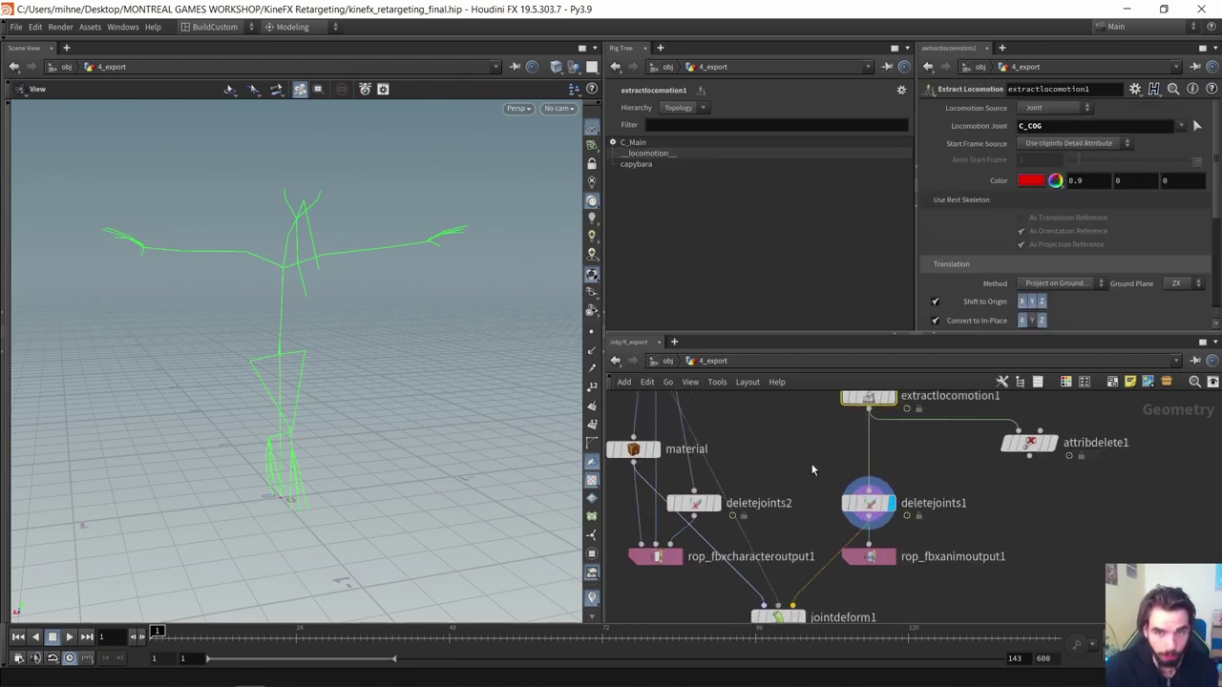
{"action": "scroll", "coordinate": [810, 477], "scroll_direction": "up", "scroll_amount": 2}
{"action": "left_click", "coordinate": [861, 528]}
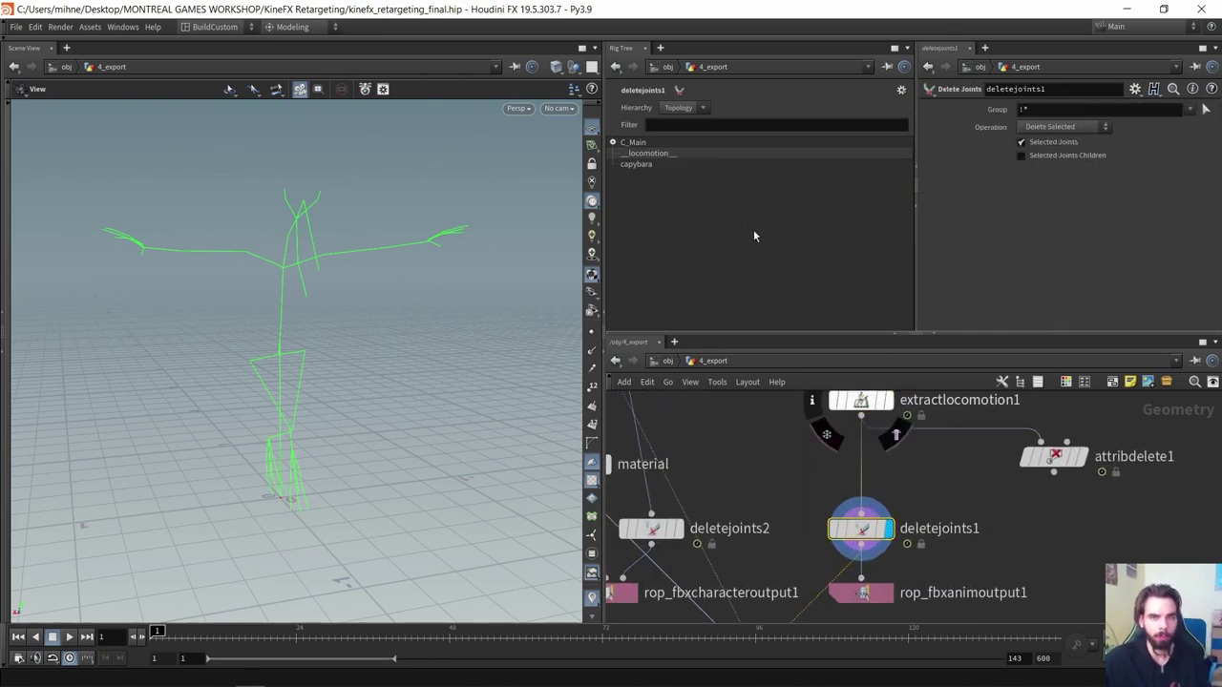
{"action": "left_click", "coordinate": [669, 157]}
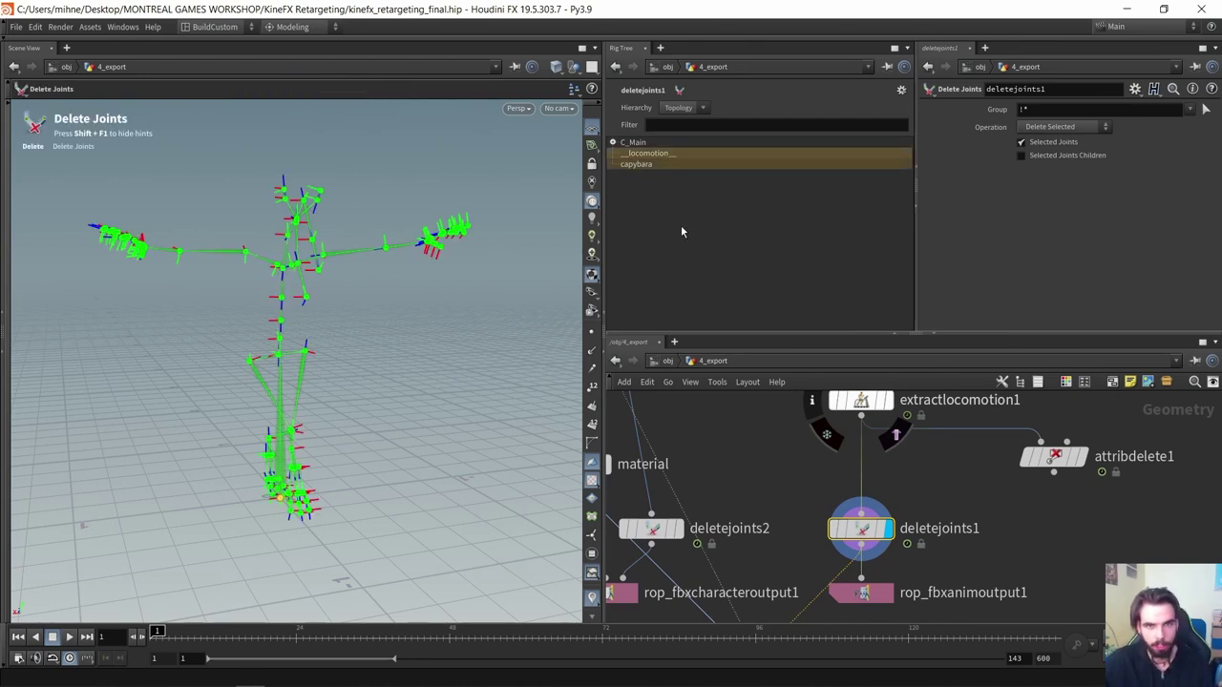
{"action": "key", "text": "Return"}
{"action": "key", "text": "Escape"}
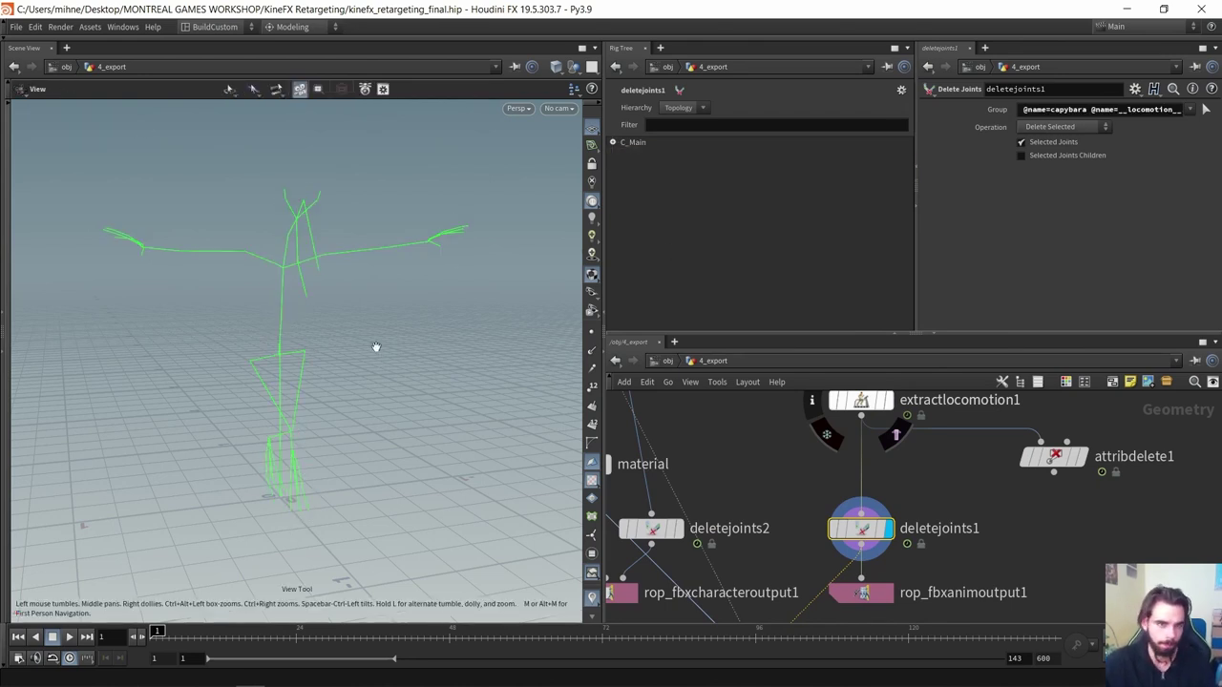
{"action": "key", "text": "ctrl+s"}
Display jointdeform1, play the in-place capybara walk, and compare the pose at frame 143 with frame 1
{"action": "scroll", "coordinate": [727, 449], "scroll_direction": "down", "scroll_amount": 2}
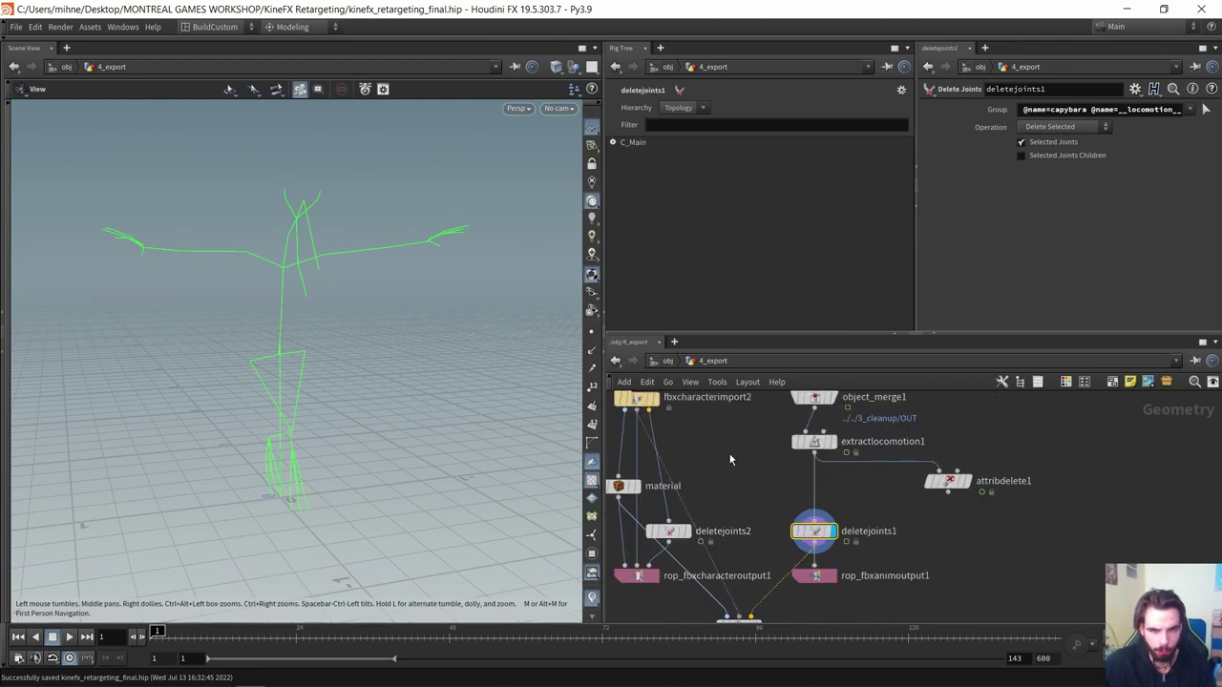
{"action": "scroll", "coordinate": [757, 477], "scroll_direction": "down", "scroll_amount": 1}
{"action": "middle_click_drag", "start_coordinate": [823, 529], "coordinate": [820, 491]}
{"action": "scroll", "coordinate": [726, 591], "scroll_direction": "up", "scroll_amount": 3}
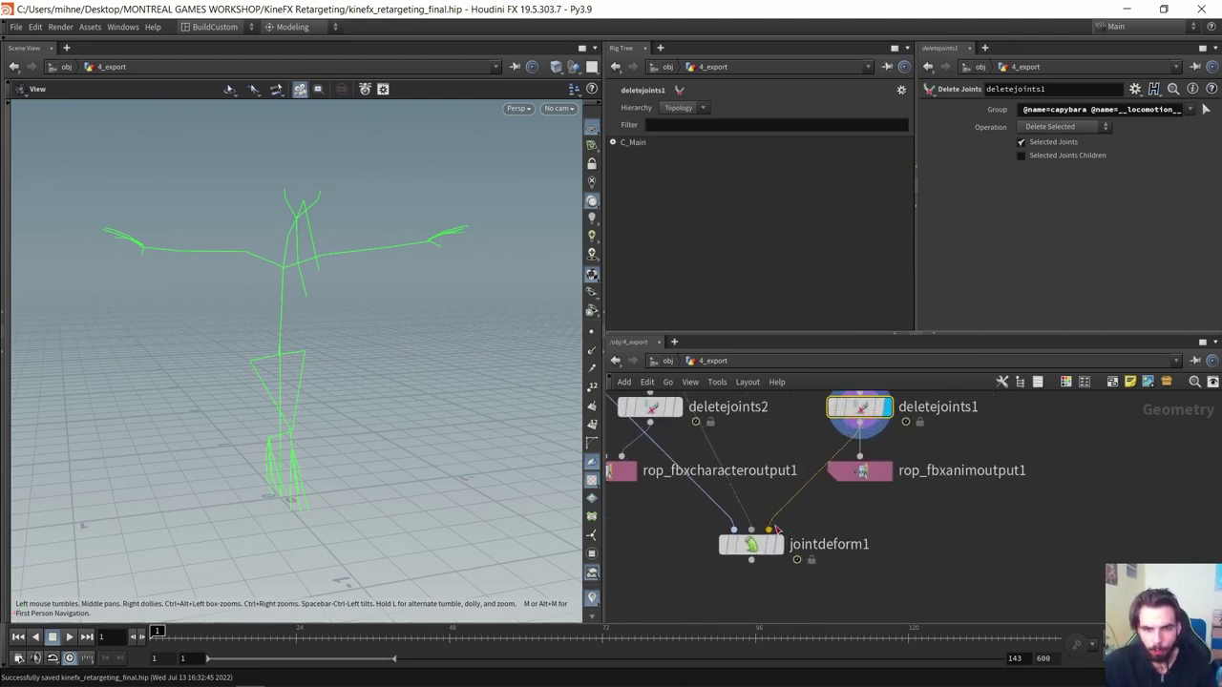
{"action": "left_click", "coordinate": [781, 546]}
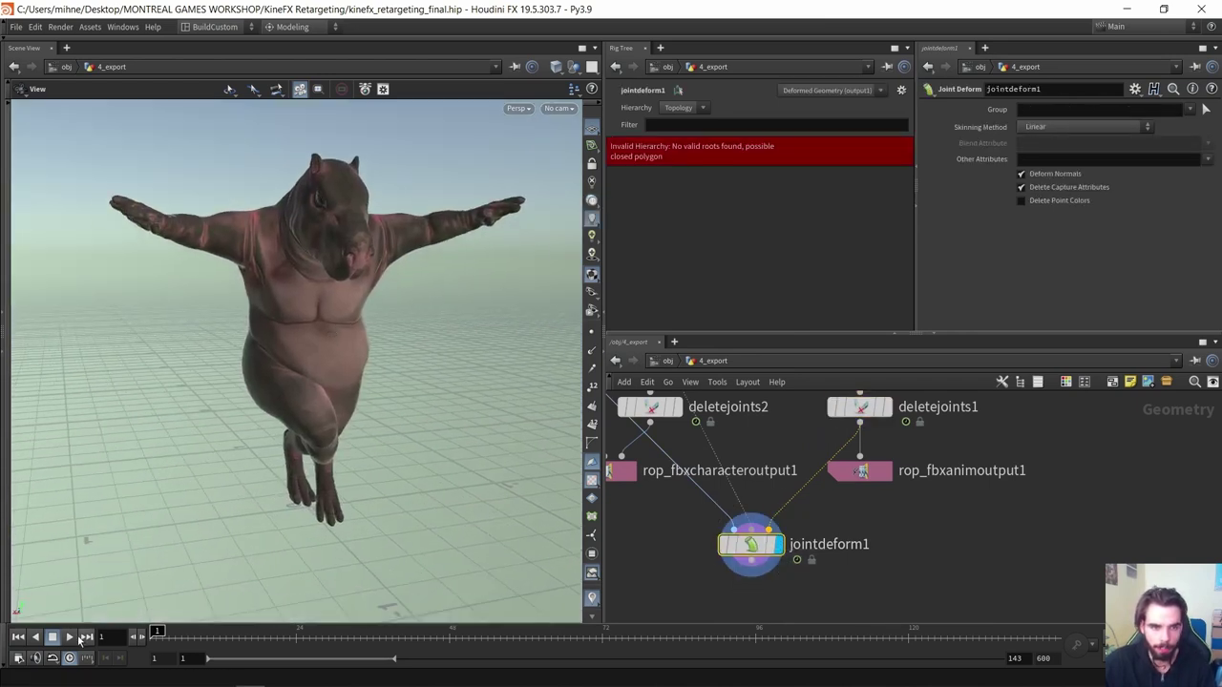
{"action": "left_click", "coordinate": [69, 636]}
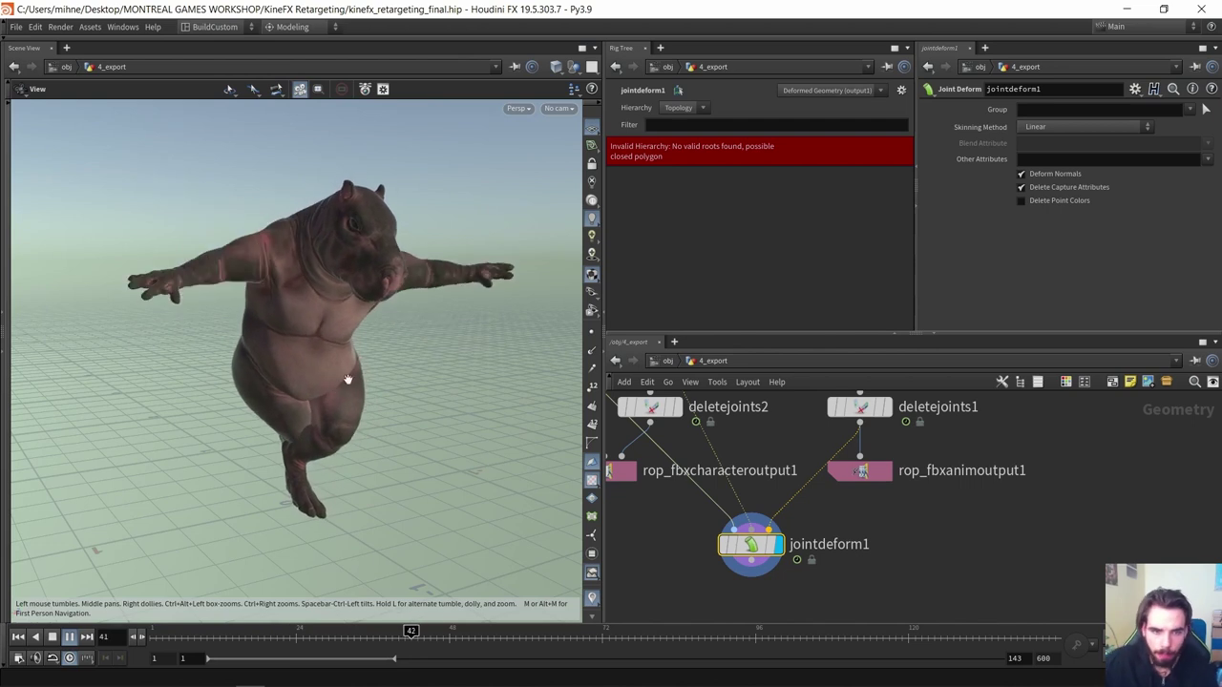
{"action": "left_click_drag", "start_coordinate": [616, 634], "coordinate": [1057, 636]}
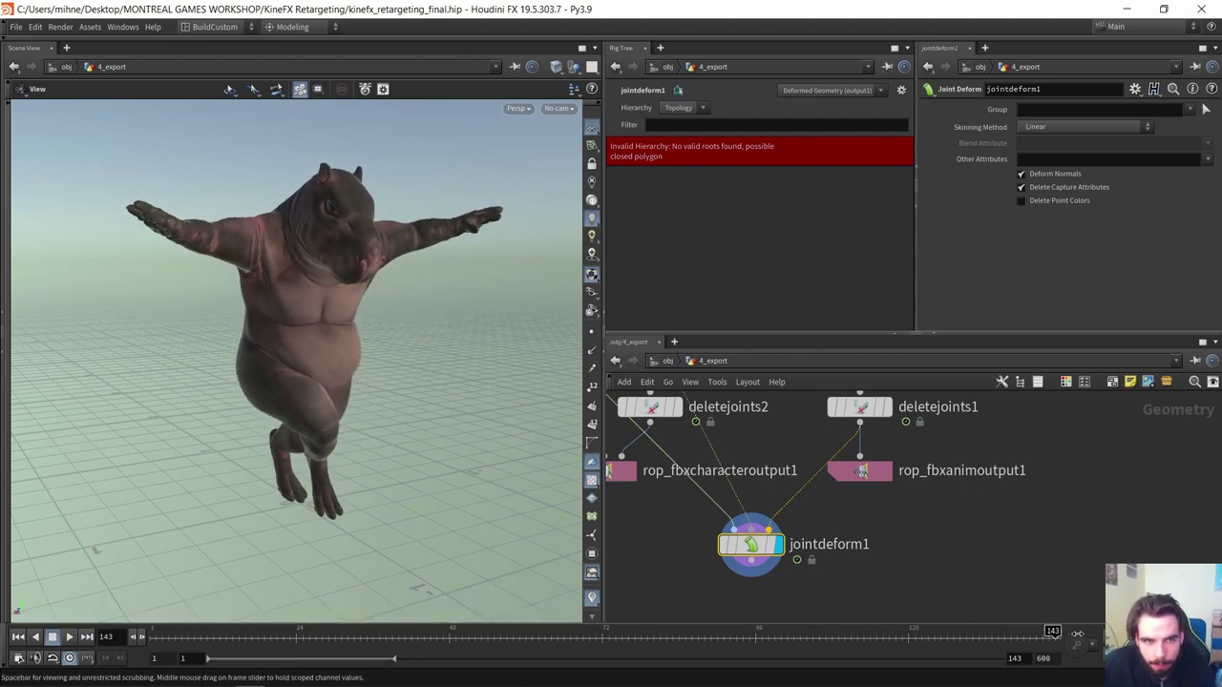
{"action": "left_click", "coordinate": [153, 646]}
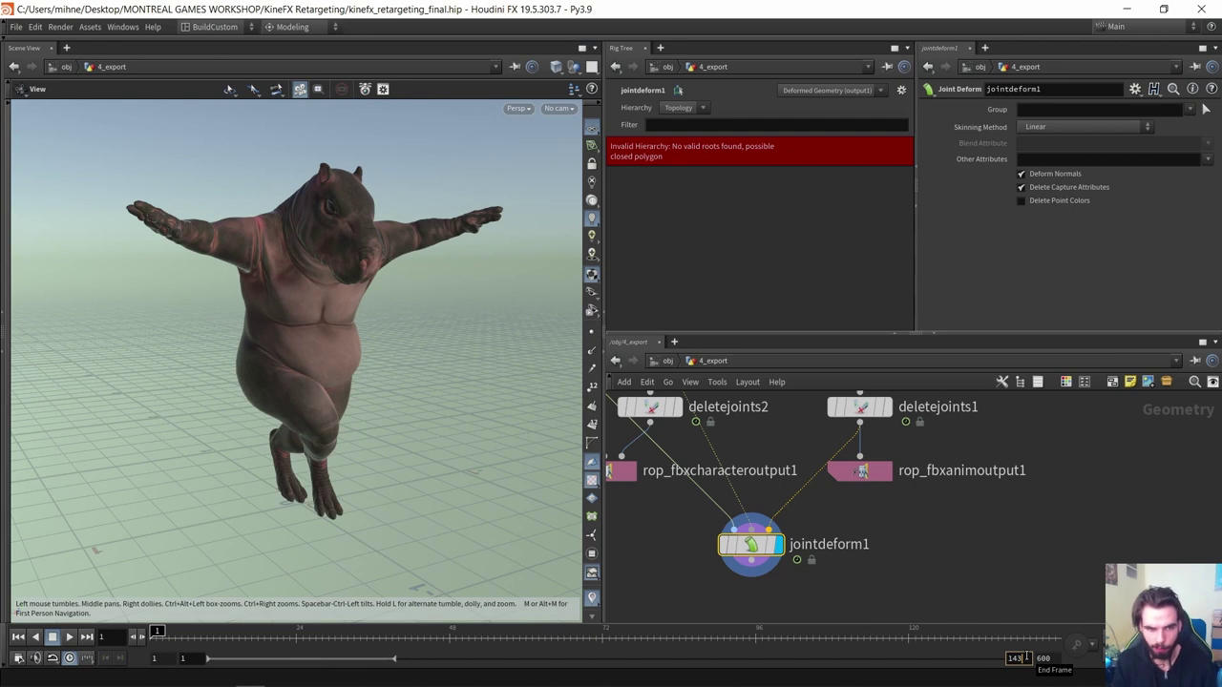
Set the timeline's end frame to 142, check the loop from last to first frame, play it, and return to frame 1
{"action": "type", "text": "2"}
{"action": "key", "text": "Return"}
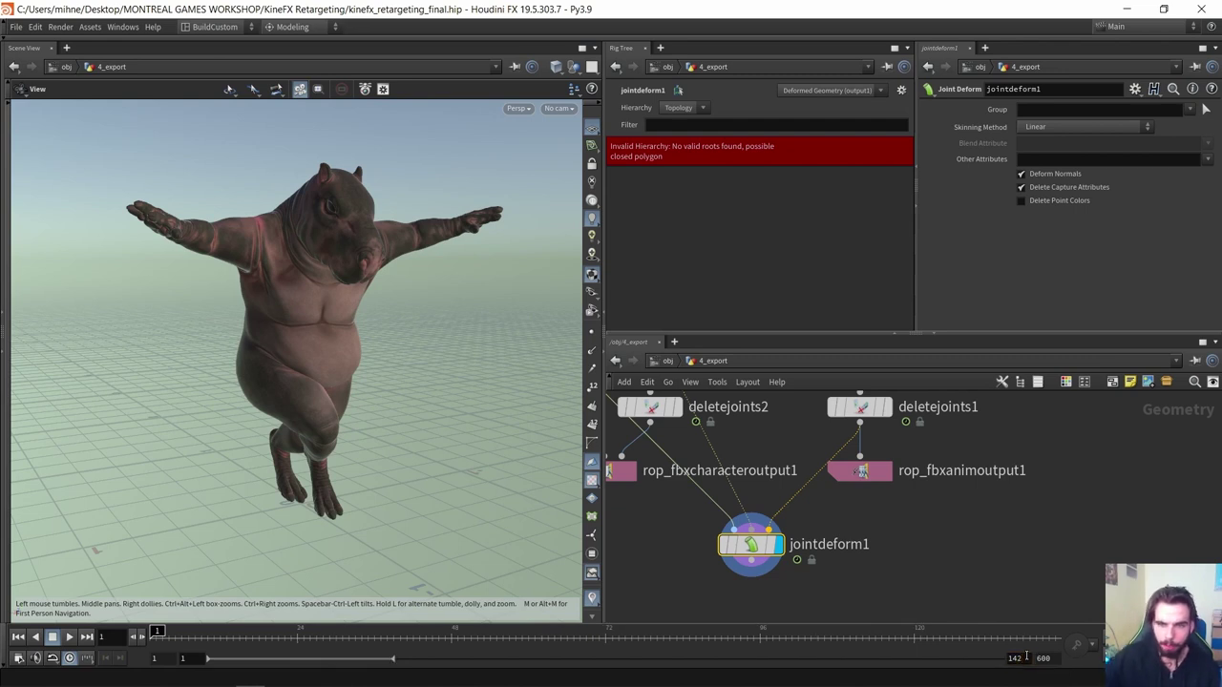
{"action": "left_click_drag", "start_coordinate": [988, 637], "coordinate": [1055, 635]}
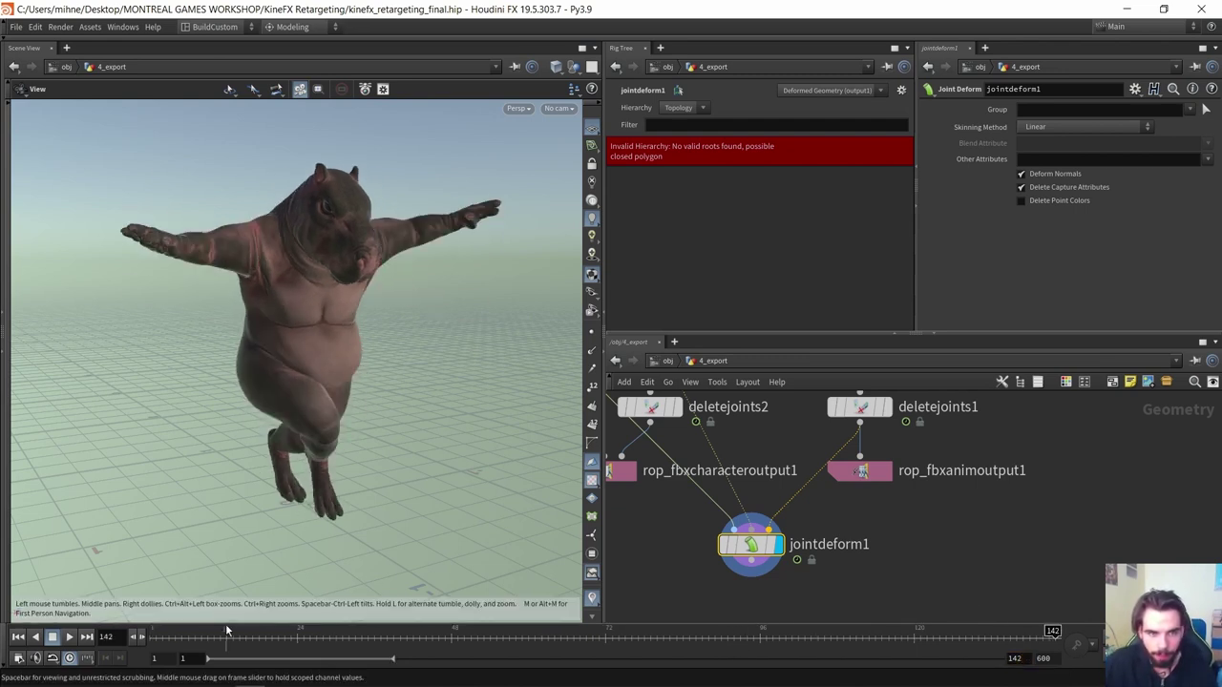
{"action": "left_click", "coordinate": [153, 640]}
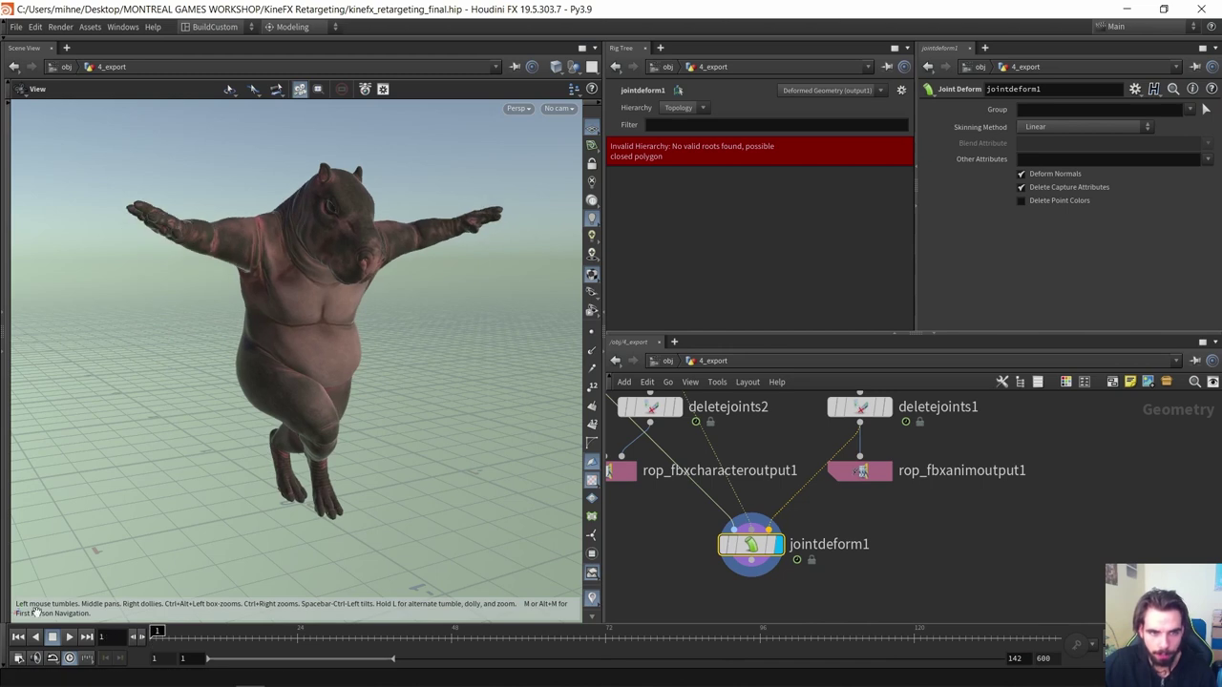
{"action": "left_click", "coordinate": [69, 637]}
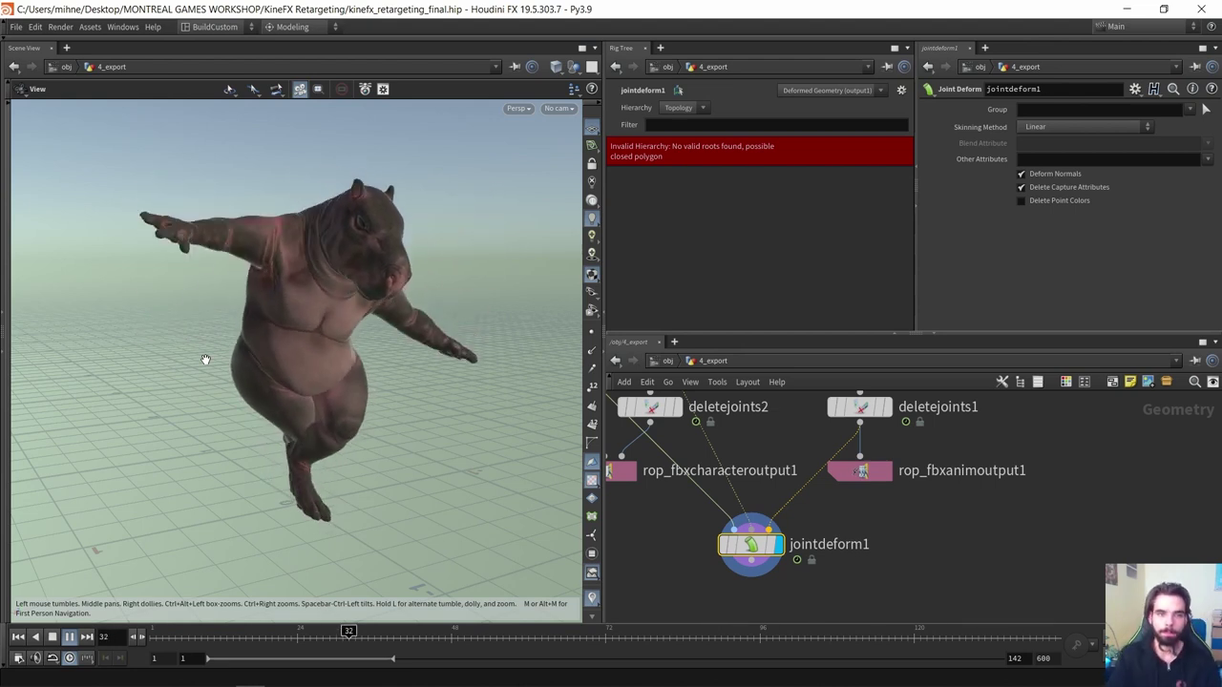
{"action": "left_click_drag", "start_coordinate": [218, 360], "coordinate": [316, 324]}
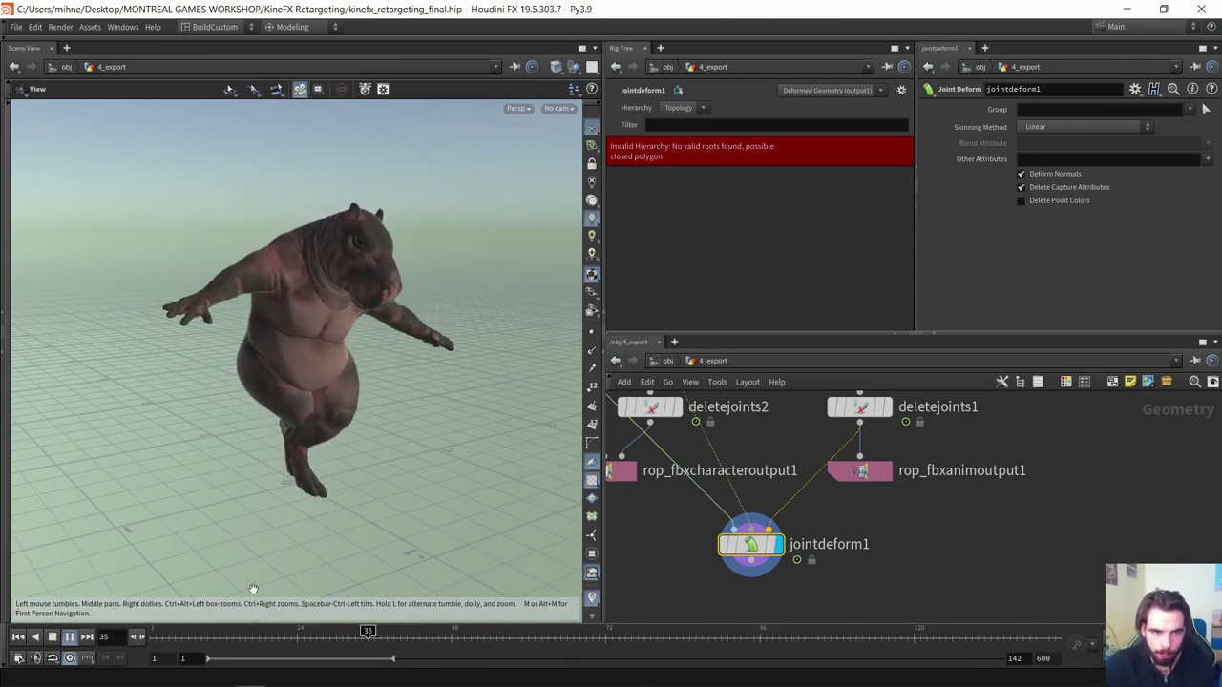
{"action": "left_click", "coordinate": [52, 637]}
{"action": "left_click", "coordinate": [17, 636]}
Export the current frame of rop_fbxcharacteroutput1 to disk as $HIP/Export/capybara.fbx
{"action": "middle_click_drag", "start_coordinate": [646, 518], "coordinate": [676, 528]}
{"action": "scroll", "coordinate": [677, 554], "scroll_direction": "down", "scroll_amount": 3}
{"action": "left_click_drag", "start_coordinate": [677, 555], "coordinate": [651, 507]}
{"action": "scroll", "coordinate": [705, 507], "scroll_direction": "up", "scroll_amount": 3}
{"action": "scroll", "coordinate": [708, 520], "scroll_direction": "down", "scroll_amount": 1}
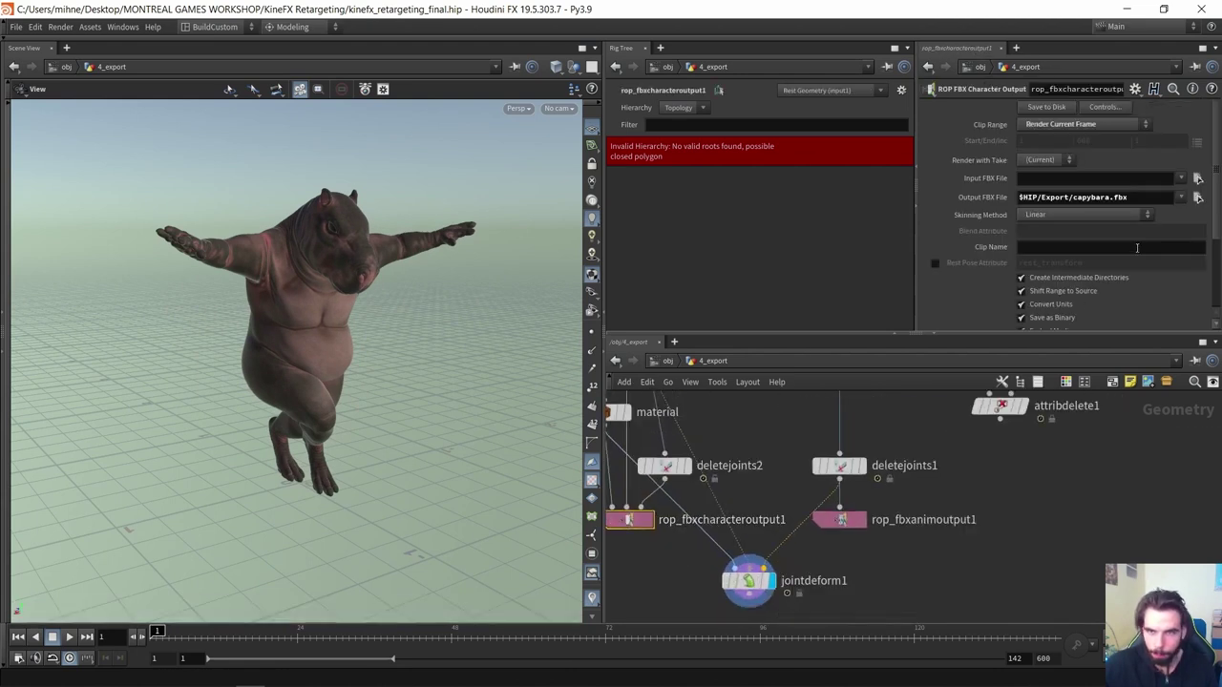
{"action": "left_click", "coordinate": [1045, 107]}
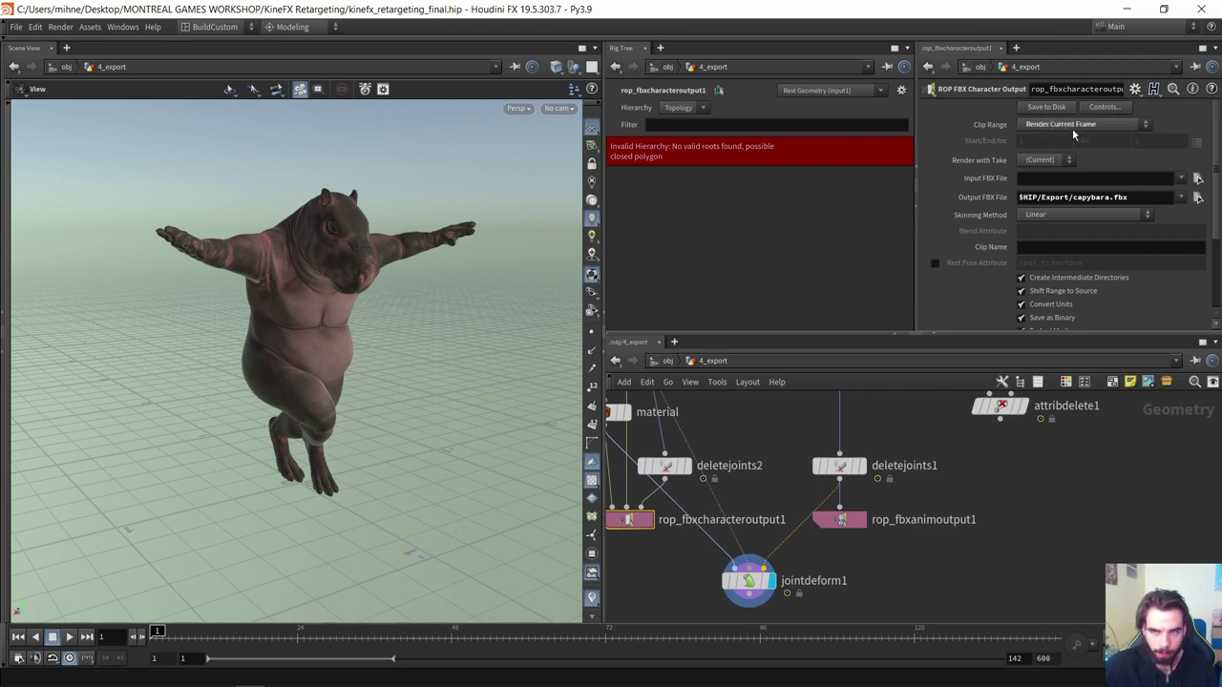
Set the end frame of rop_fbxanimoutput1 to 142 and export the animation to disk as capybara_beamwalking.fbx
{"action": "left_click", "coordinate": [826, 520]}
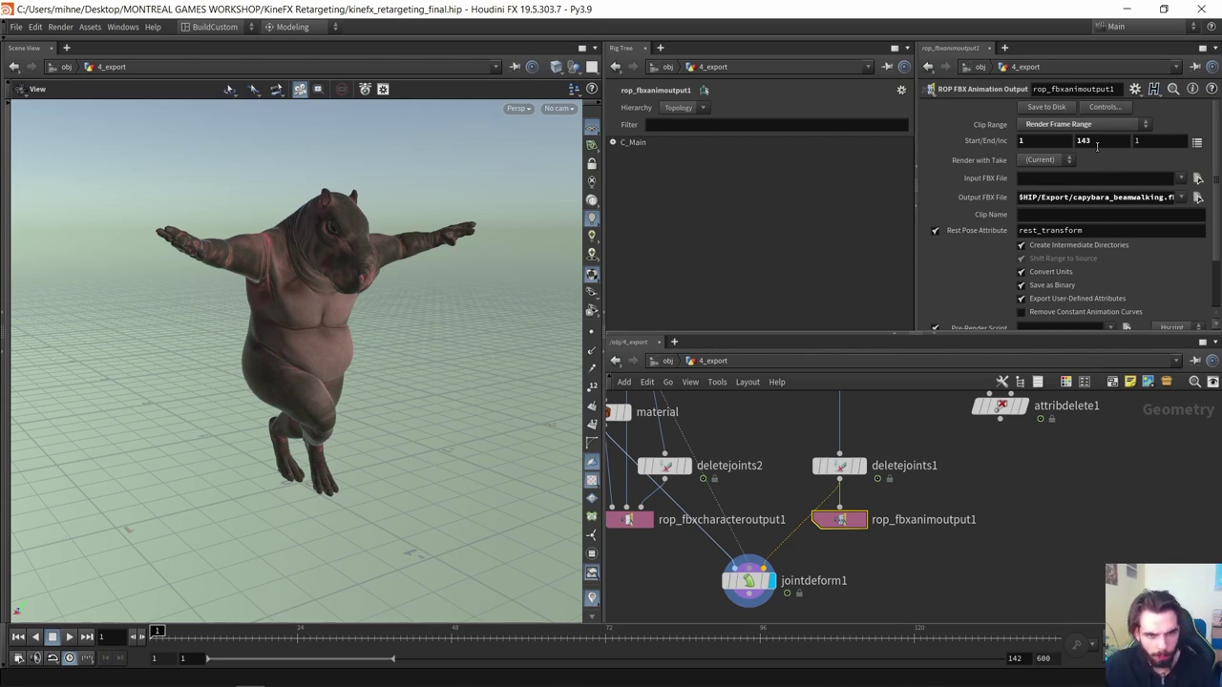
{"action": "left_click", "coordinate": [1097, 145]}
{"action": "type", "text": "142"}
{"action": "key", "text": "Return"}
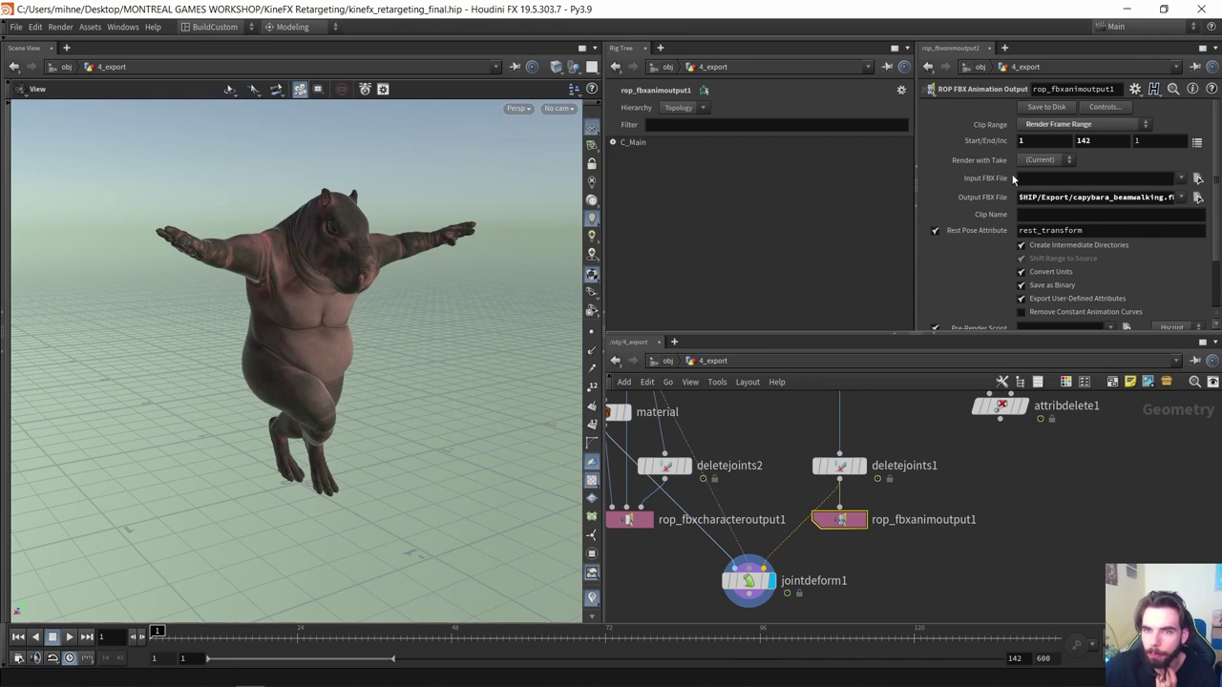
{"action": "left_click", "coordinate": [1045, 109]}
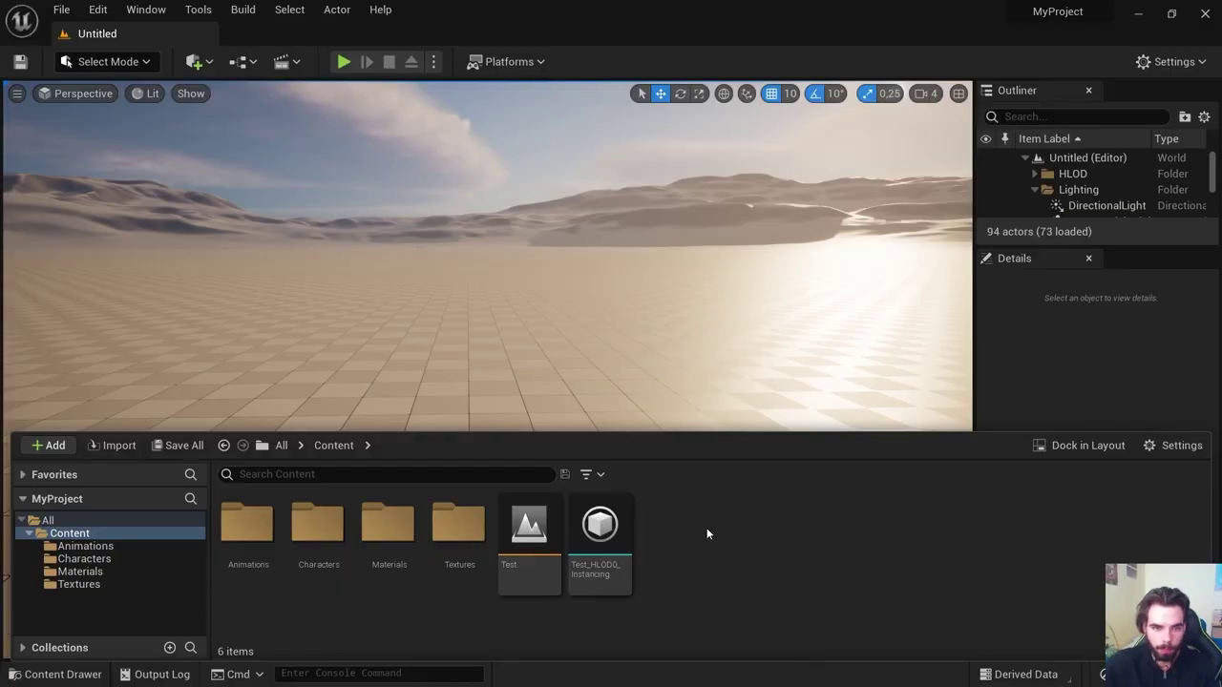
Switch to Unreal Engine and look through the project's Materials, Characters and Animations content folders
{"action": "double_click", "coordinate": [387, 563]}
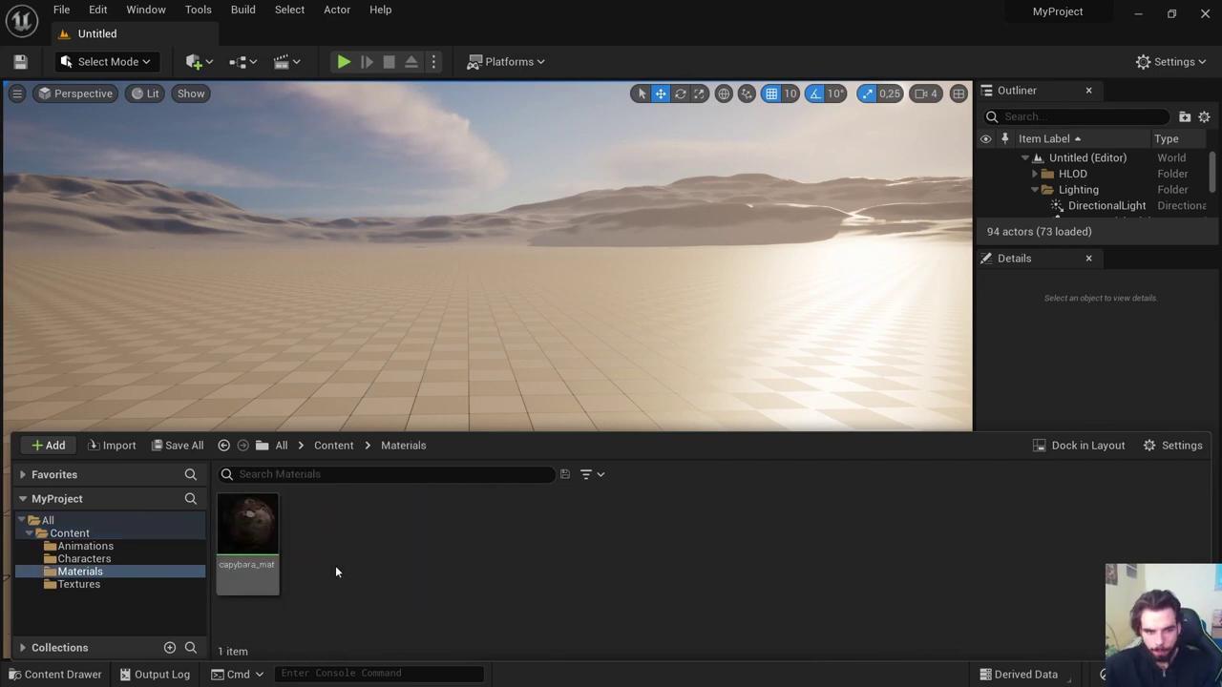
{"action": "left_click", "coordinate": [333, 446]}
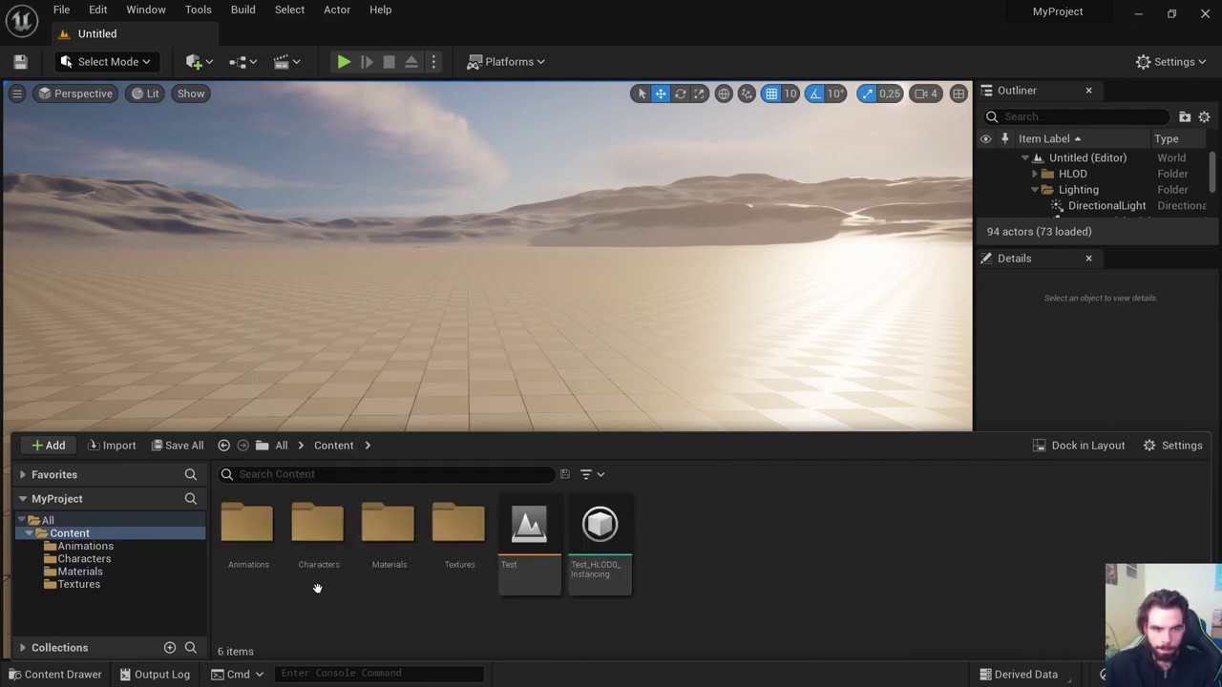
{"action": "double_click", "coordinate": [311, 553]}
{"action": "left_click", "coordinate": [86, 546]}
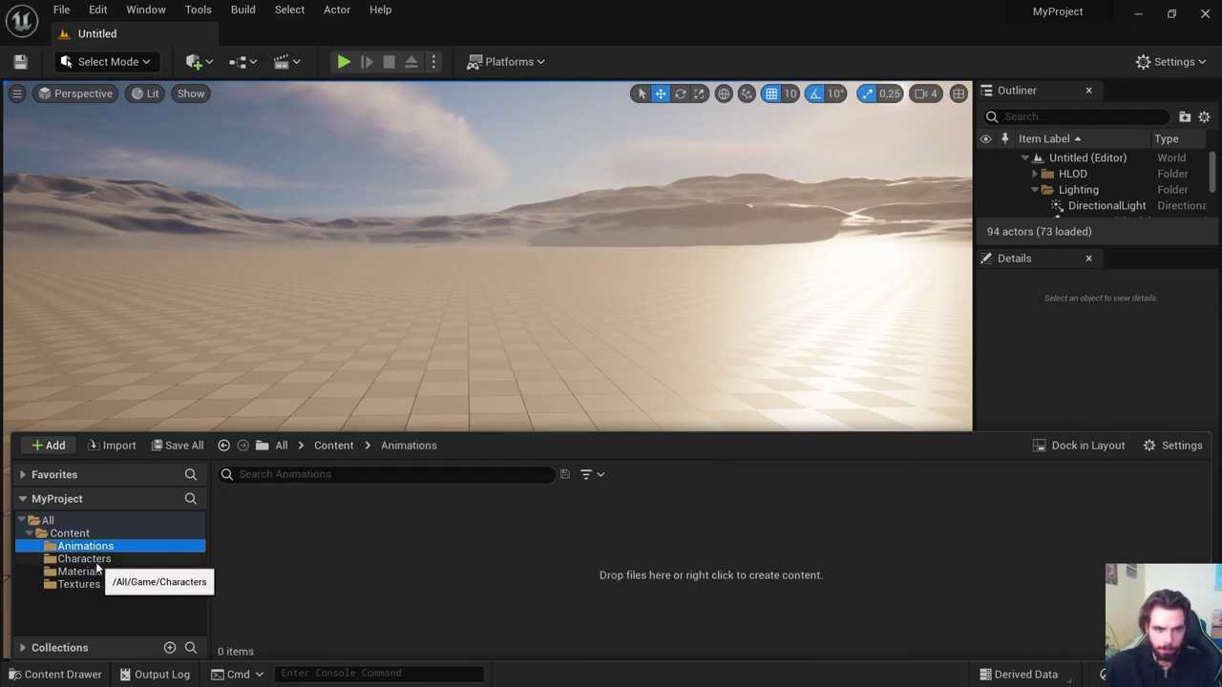
Choose capybara.fbx from the KineFX Retargeting Export folder for import into the Characters folder
{"action": "left_click", "coordinate": [94, 559]}
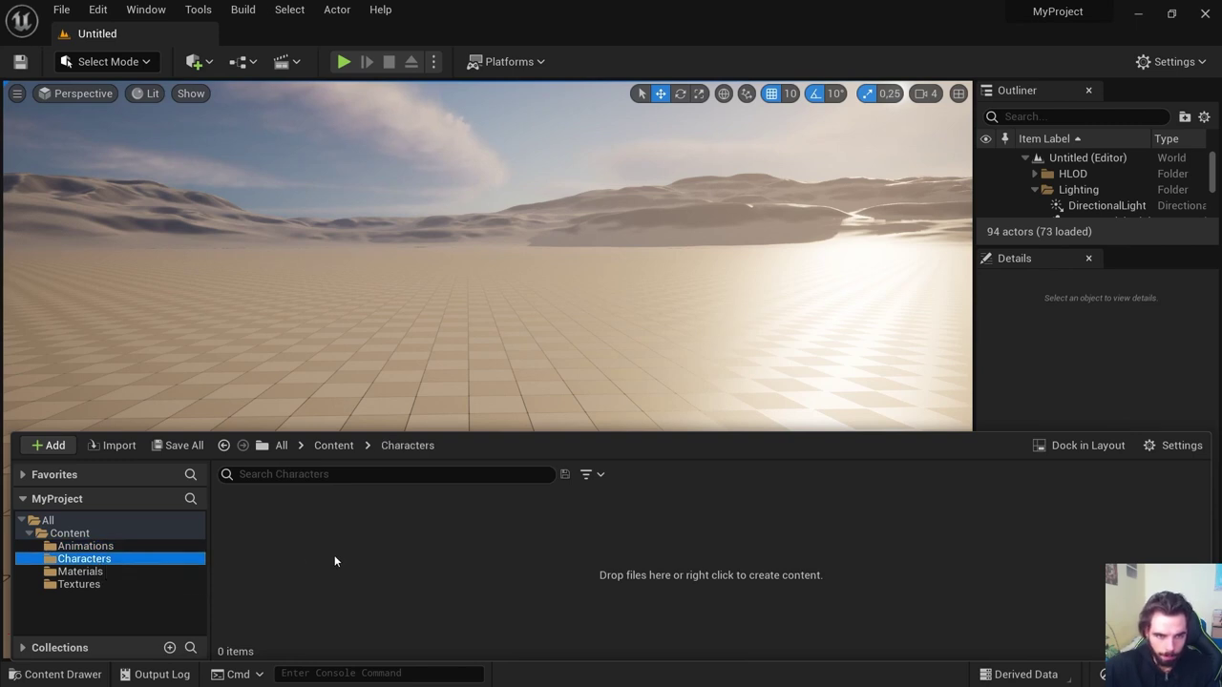
{"action": "right_click", "coordinate": [334, 560]}
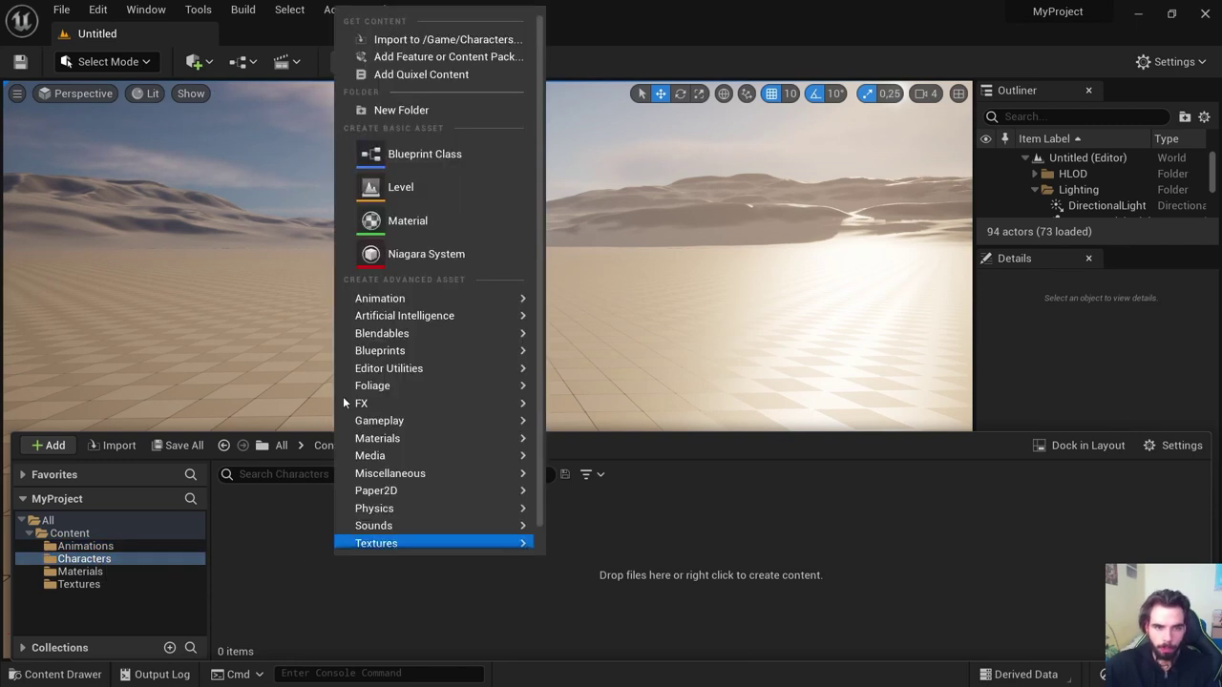
{"action": "left_click", "coordinate": [394, 34]}
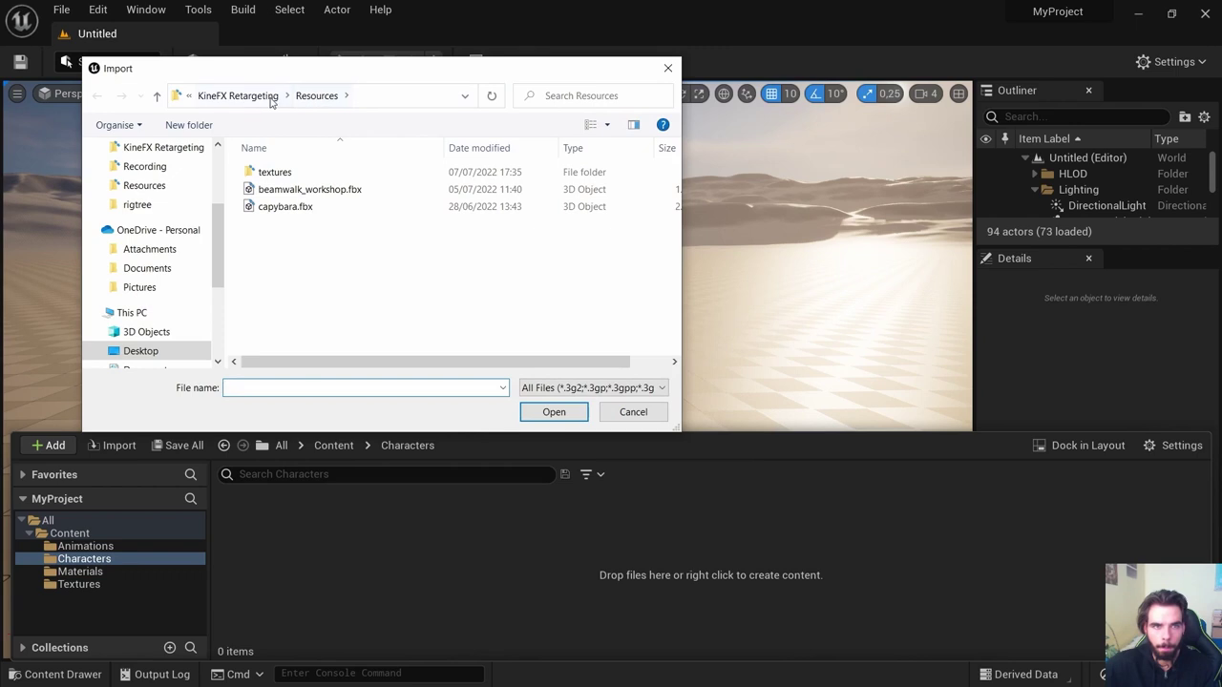
{"action": "left_click", "coordinate": [266, 98]}
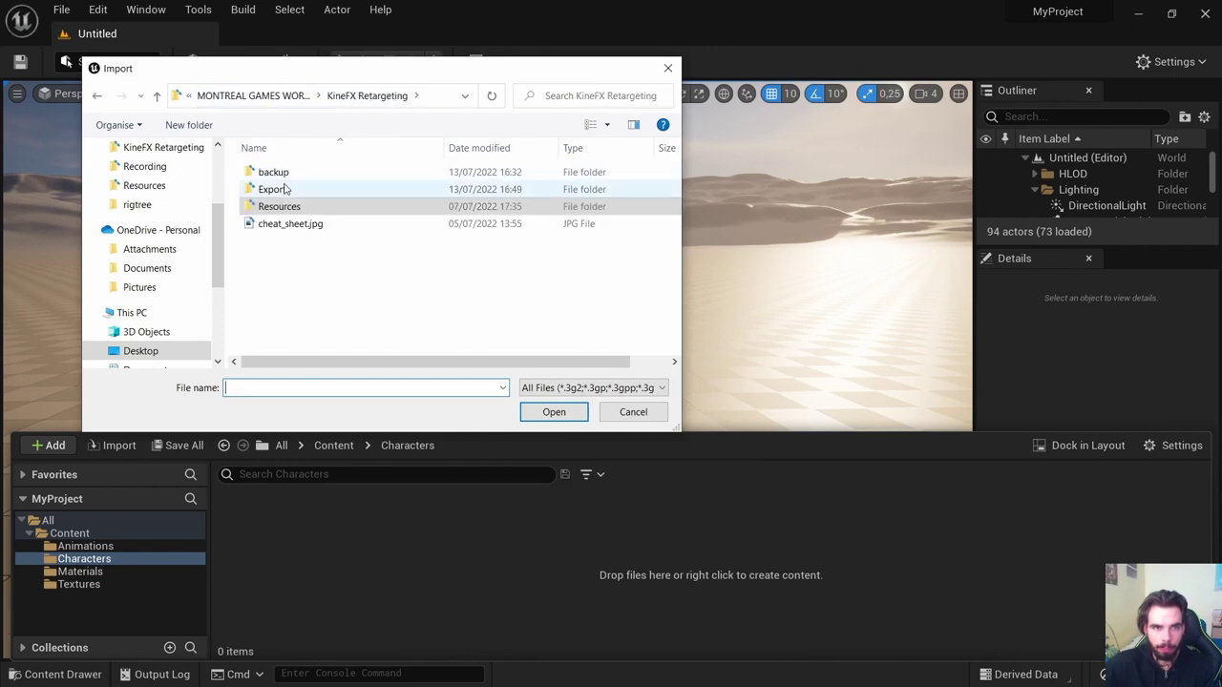
{"action": "double_click", "coordinate": [286, 189]}
{"action": "left_click", "coordinate": [307, 175]}
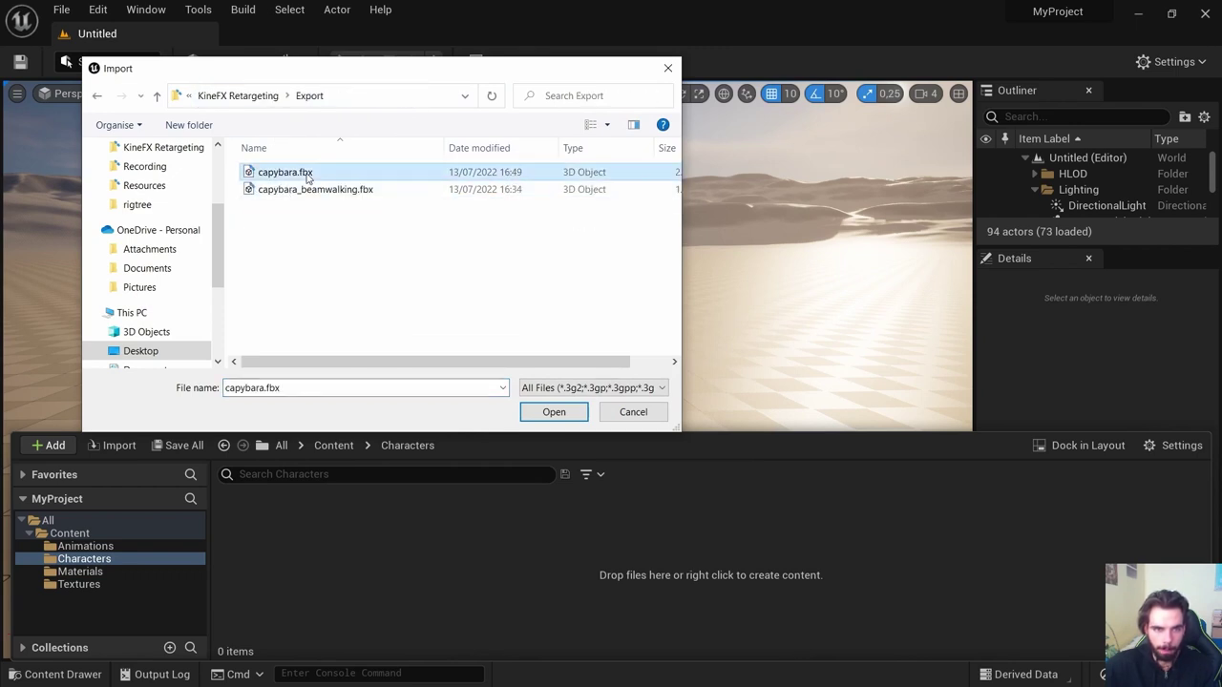
{"action": "left_click", "coordinate": [548, 409]}
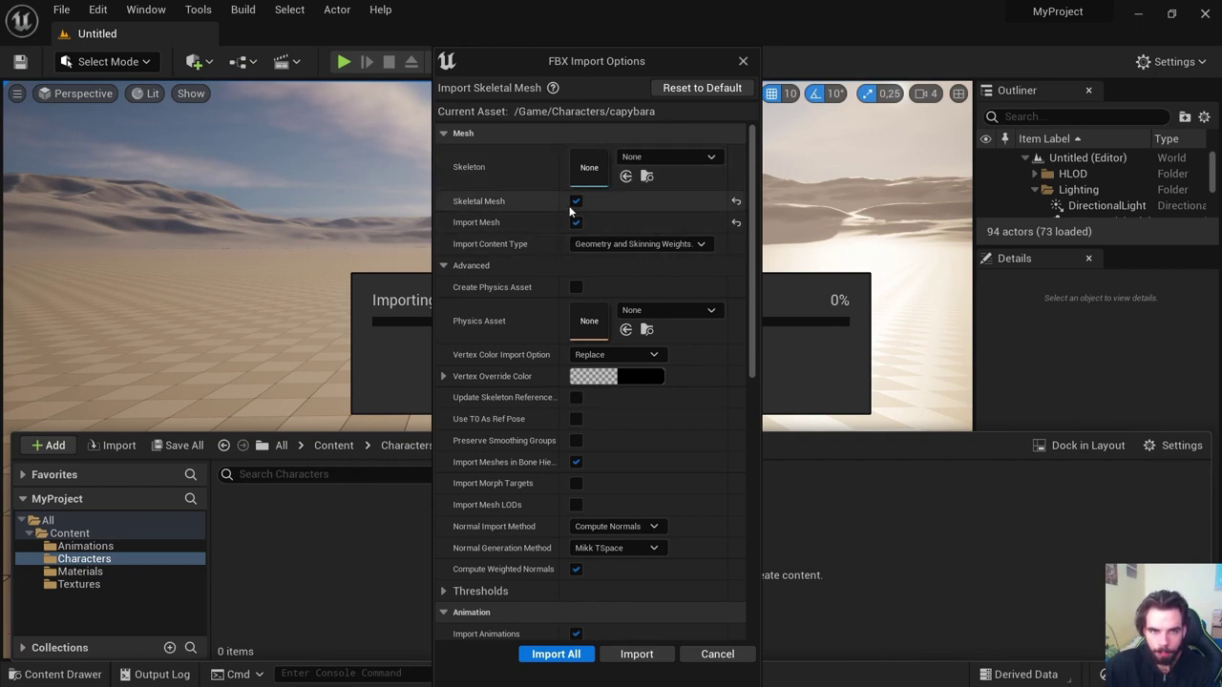
Turn off Import Animations in the FBX import options, review the remaining settings, and import the capybara skeletal mesh
{"action": "left_click", "coordinate": [471, 265]}
{"action": "left_click", "coordinate": [575, 309]}
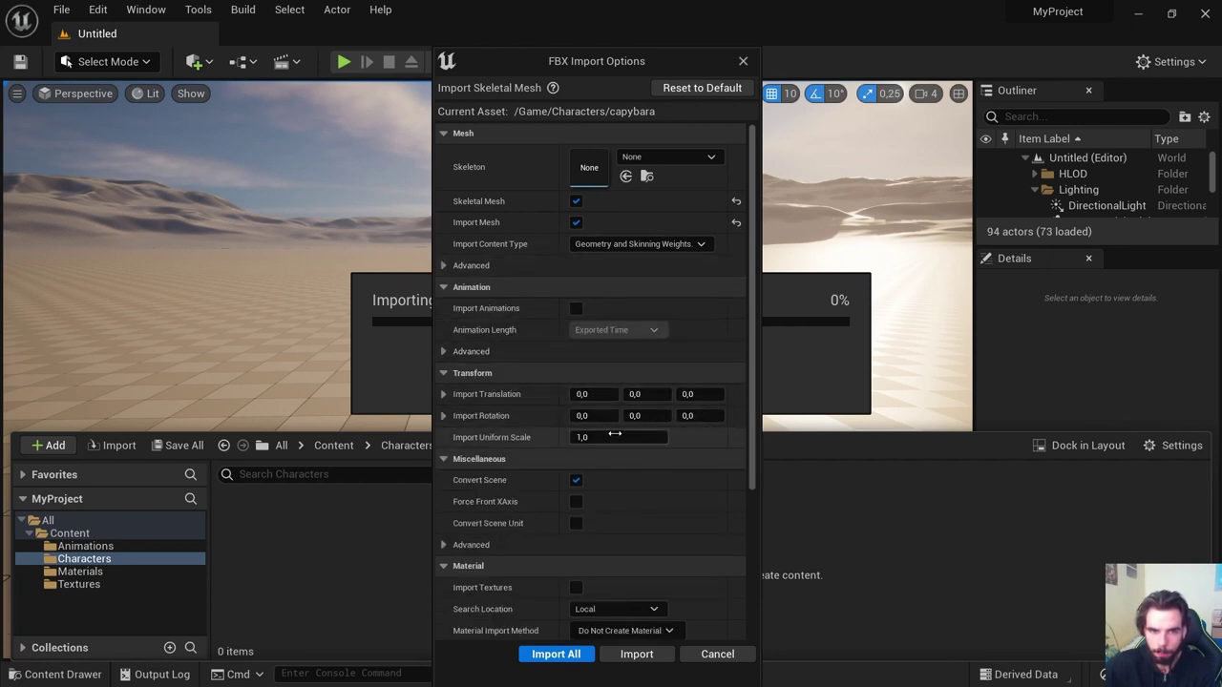
{"action": "scroll", "coordinate": [595, 481], "scroll_direction": "down", "scroll_amount": 3}
{"action": "scroll", "coordinate": [614, 475], "scroll_direction": "down", "scroll_amount": 2}
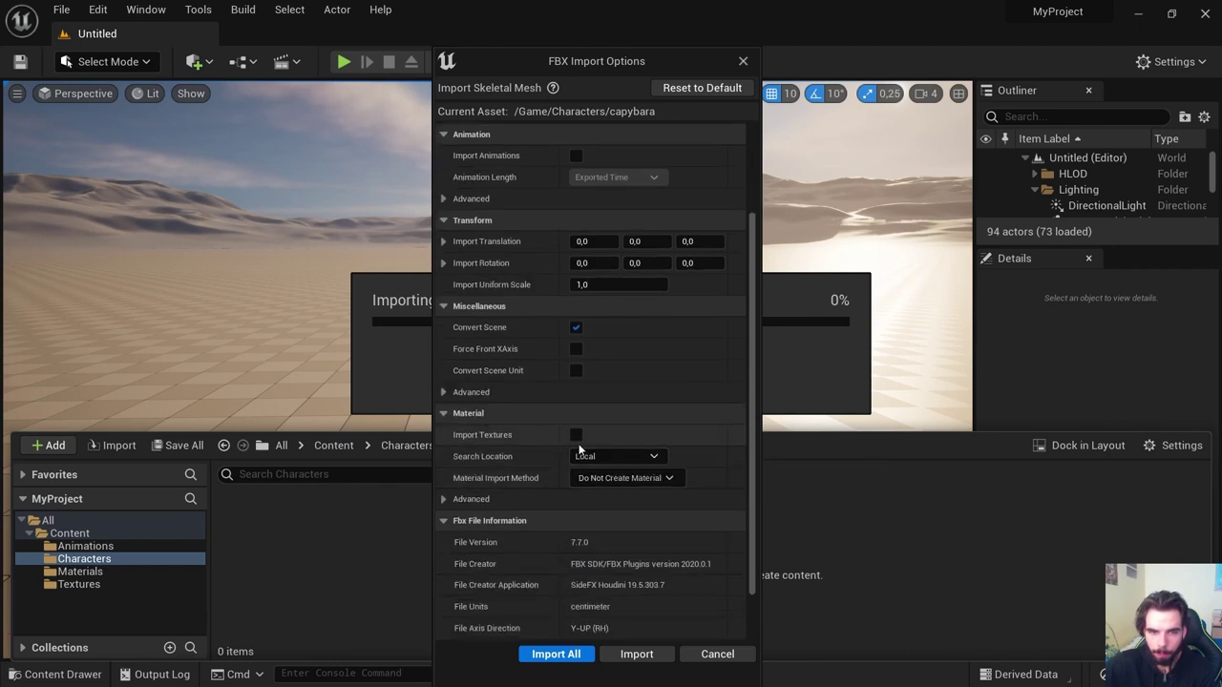
{"action": "scroll", "coordinate": [630, 454], "scroll_direction": "down", "scroll_amount": 2}
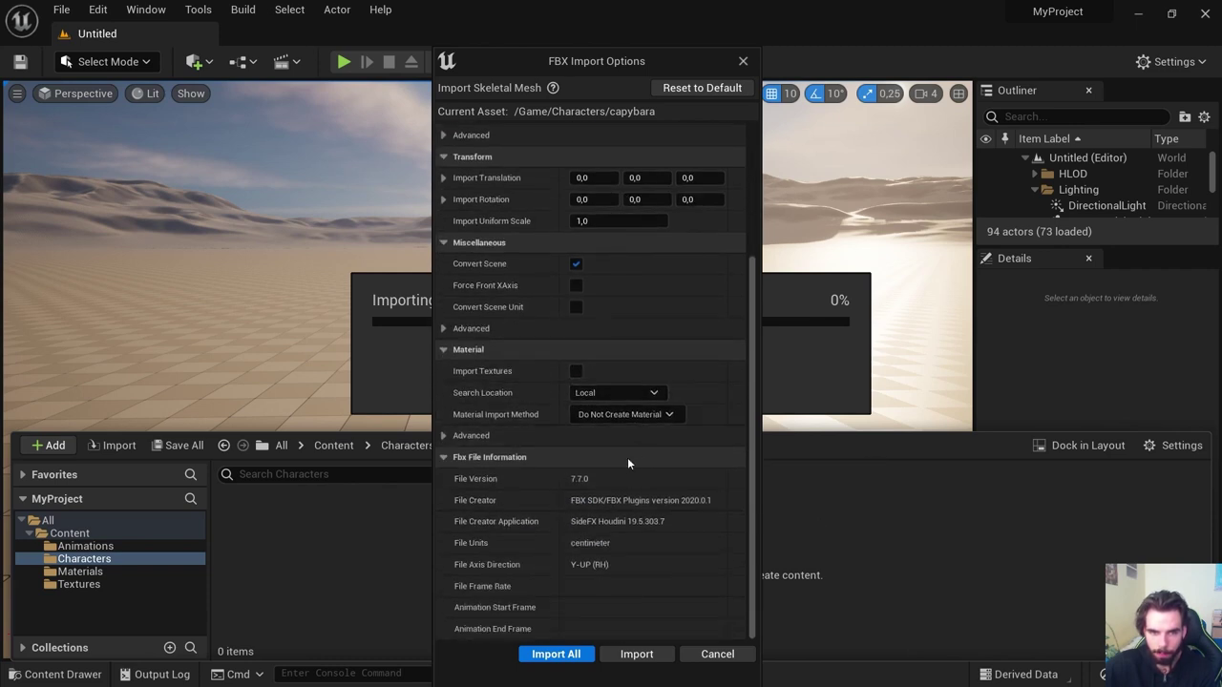
{"action": "left_click", "coordinate": [555, 653]}
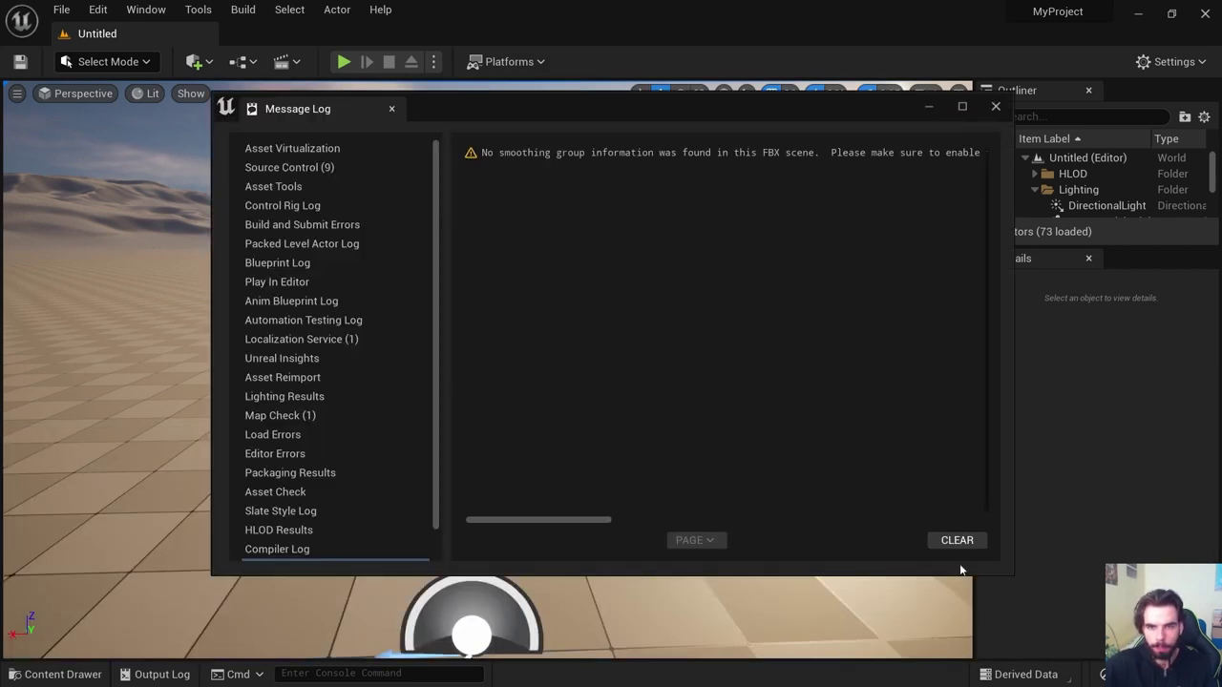
Clear and close the message log, then save the imported capybara mesh and capybara_Skeleton assets
{"action": "left_click", "coordinate": [956, 540]}
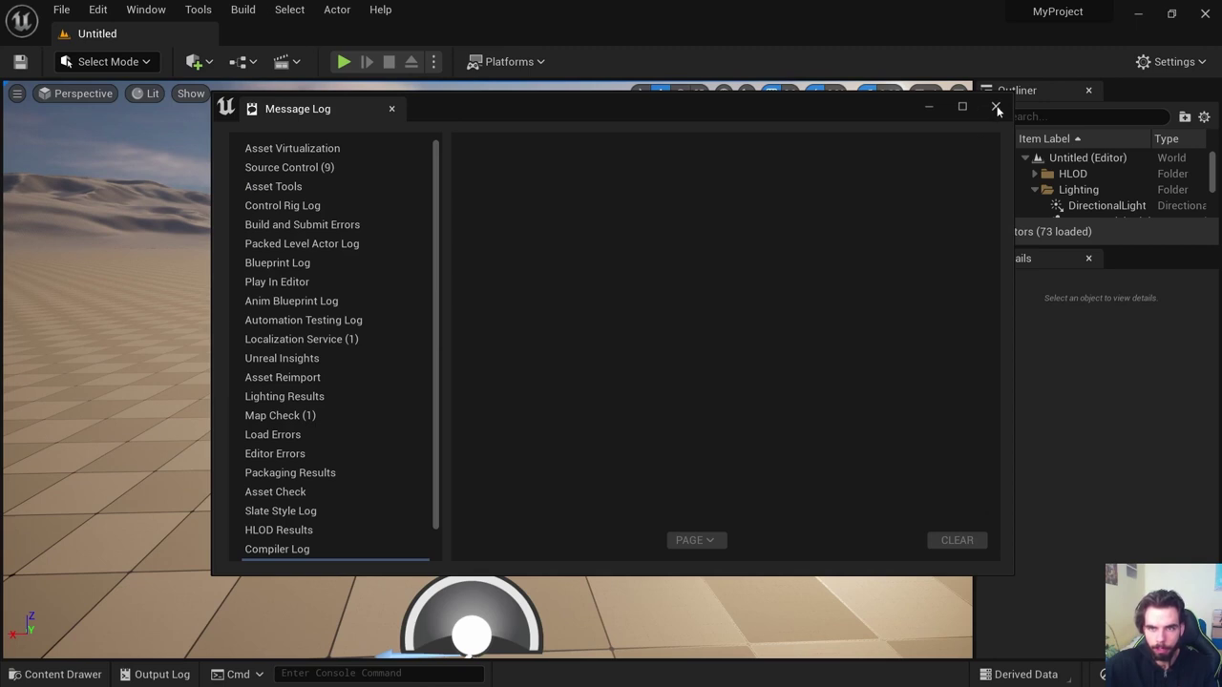
{"action": "left_click", "coordinate": [995, 107]}
{"action": "left_click", "coordinate": [21, 676]}
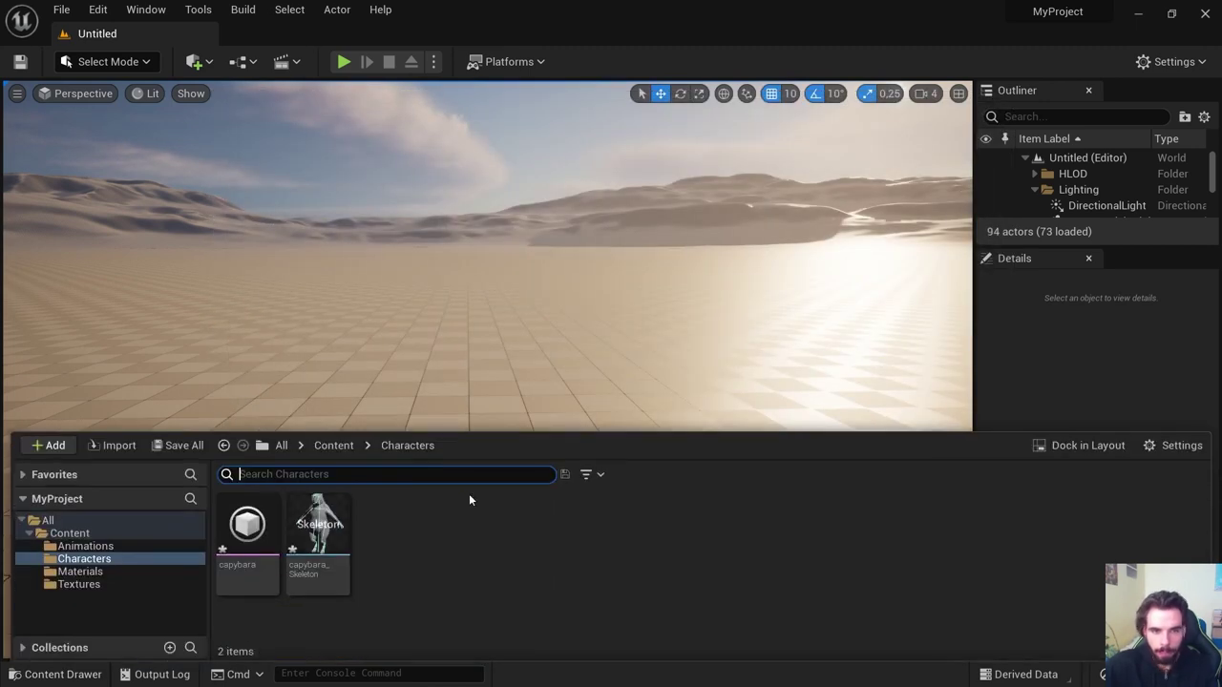
{"action": "left_click", "coordinate": [245, 538]}
{"action": "left_click", "coordinate": [308, 536], "text": "ctrl"}
{"action": "key", "text": "ctrl+s"}
Inspect the imported capybara mesh in its editor and examine the full joint hierarchy of capybara_Skeleton
{"action": "left_click", "coordinate": [416, 553]}
{"action": "double_click", "coordinate": [239, 526]}
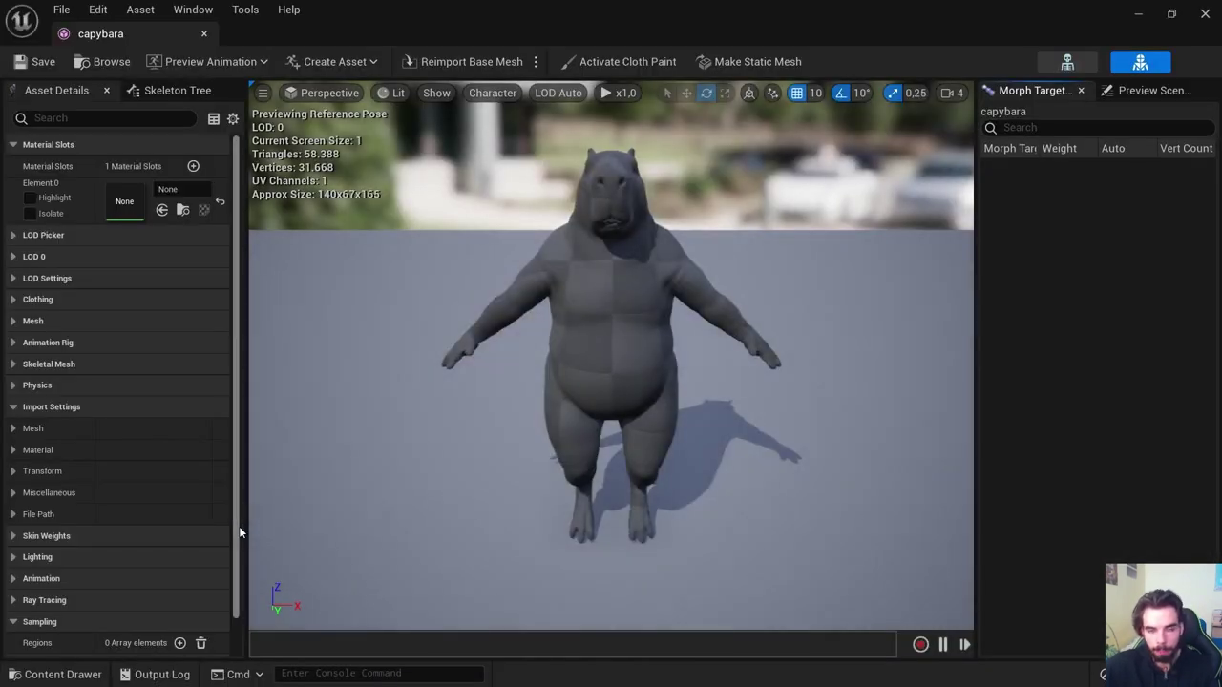
{"action": "right_click_drag", "start_coordinate": [355, 489], "coordinate": [496, 491]}
{"action": "key", "text": "a"}
{"action": "key", "text": "w"}
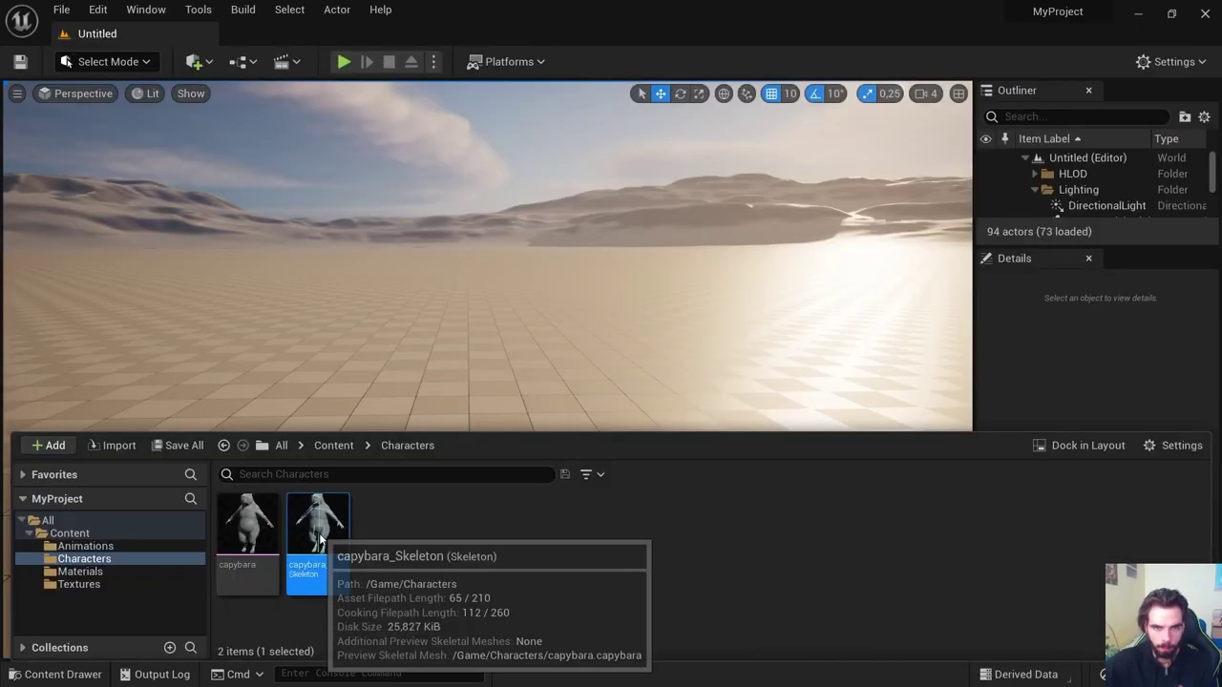
{"action": "double_click", "coordinate": [319, 520]}
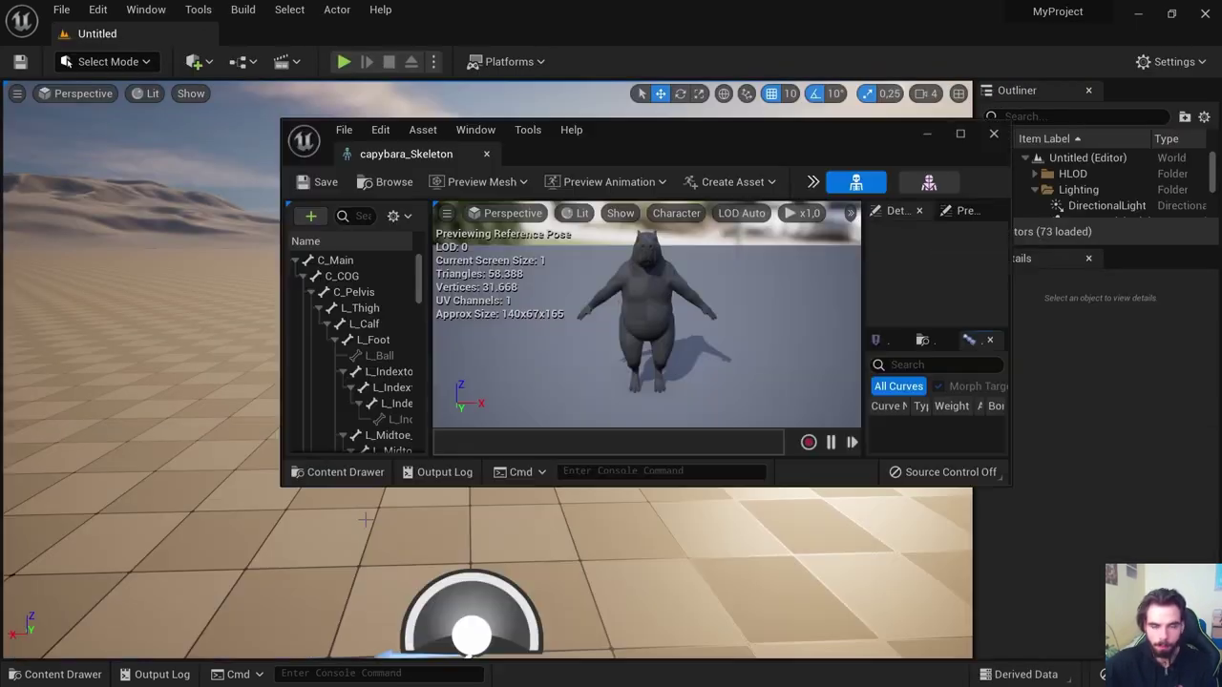
{"action": "left_click", "coordinate": [961, 132]}
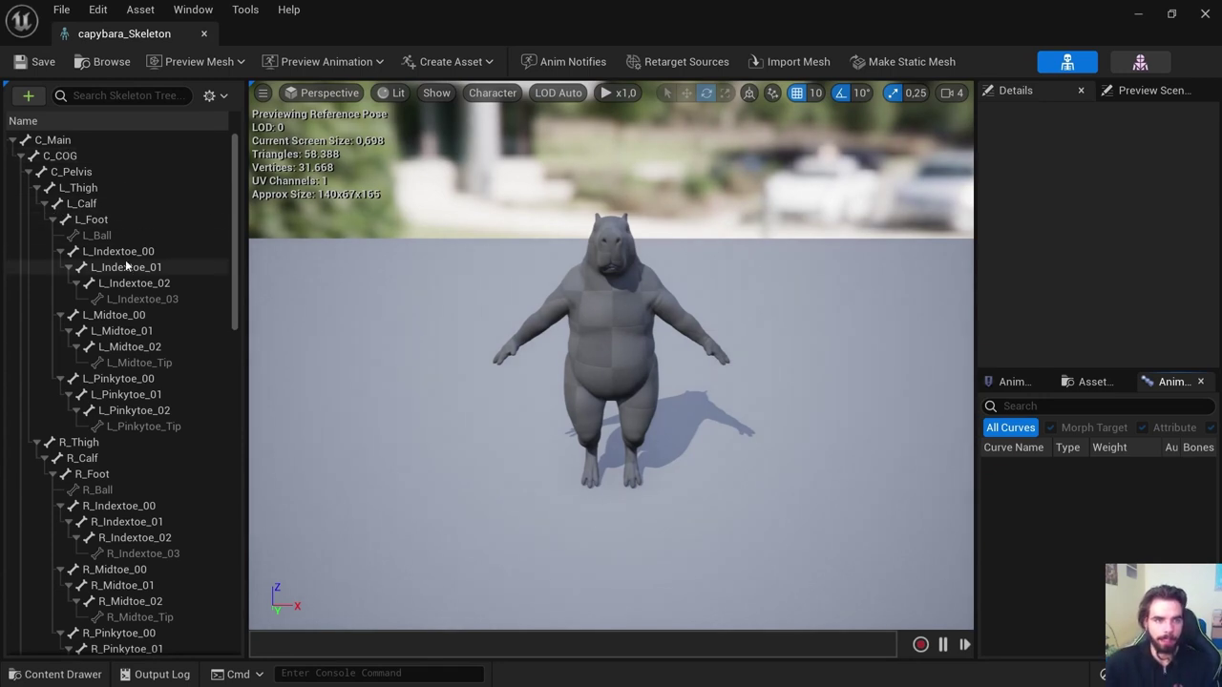
{"action": "scroll", "coordinate": [238, 251], "scroll_direction": "down", "scroll_amount": 20}
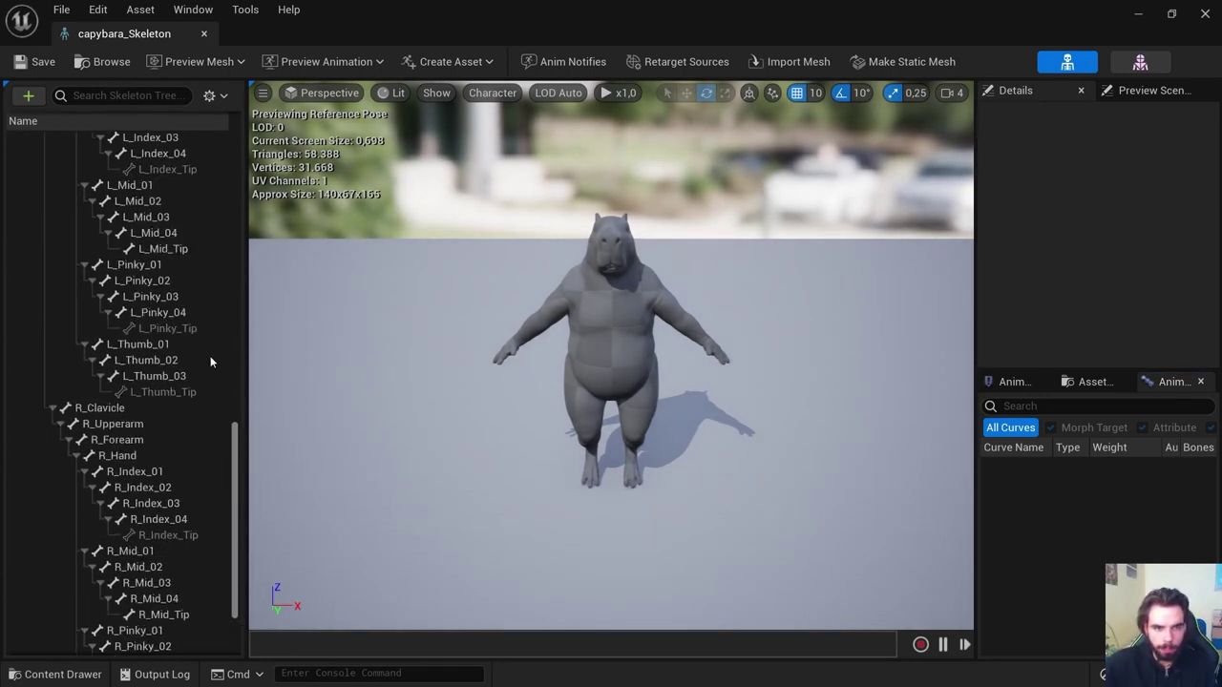
{"action": "scroll", "coordinate": [210, 362], "scroll_direction": "up", "scroll_amount": 20}
{"action": "left_click", "coordinate": [203, 33]}
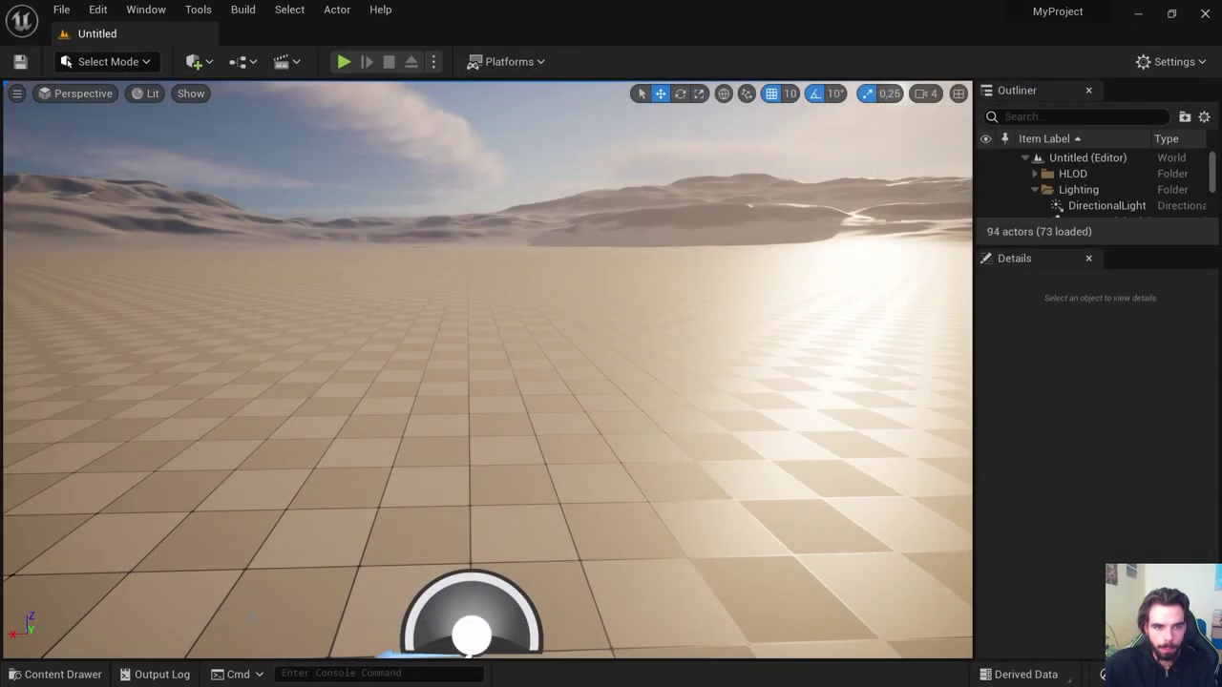
Reopen the capybara skeletal mesh and assign capybara_mat to its Element 0 material slot
{"action": "left_click", "coordinate": [63, 675]}
{"action": "double_click", "coordinate": [269, 517]}
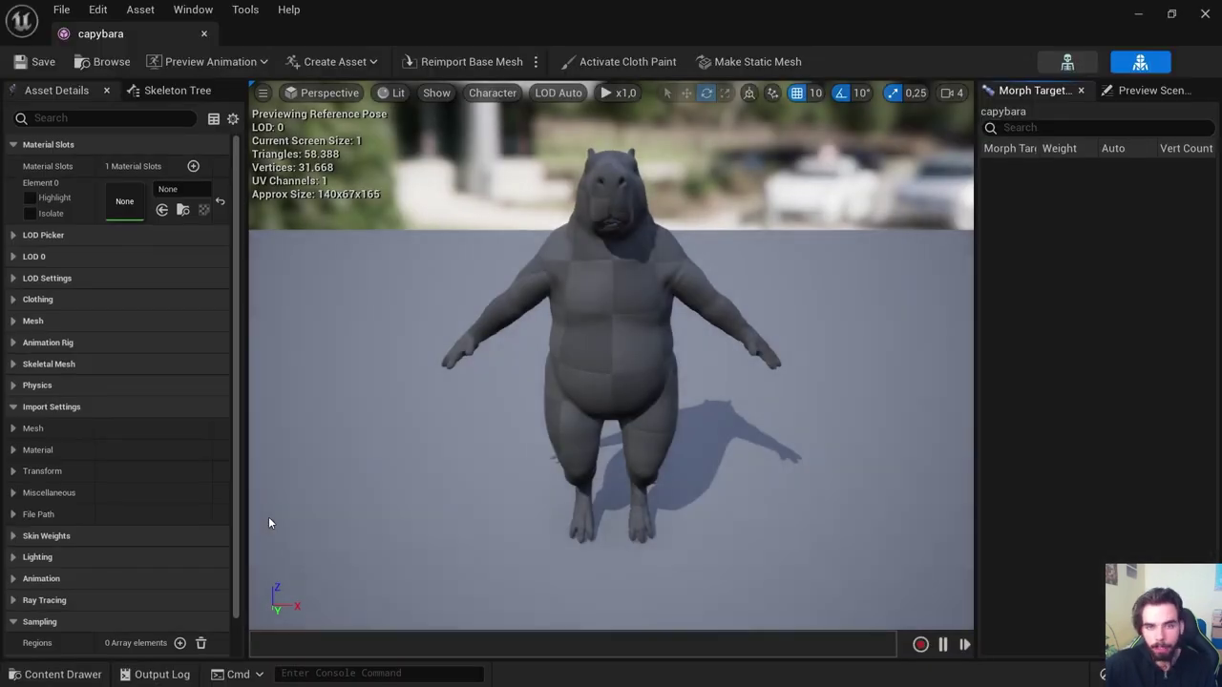
{"action": "right_click_drag", "start_coordinate": [268, 516], "coordinate": [292, 517]}
{"action": "key", "text": "a"}
{"action": "key", "text": "d"}
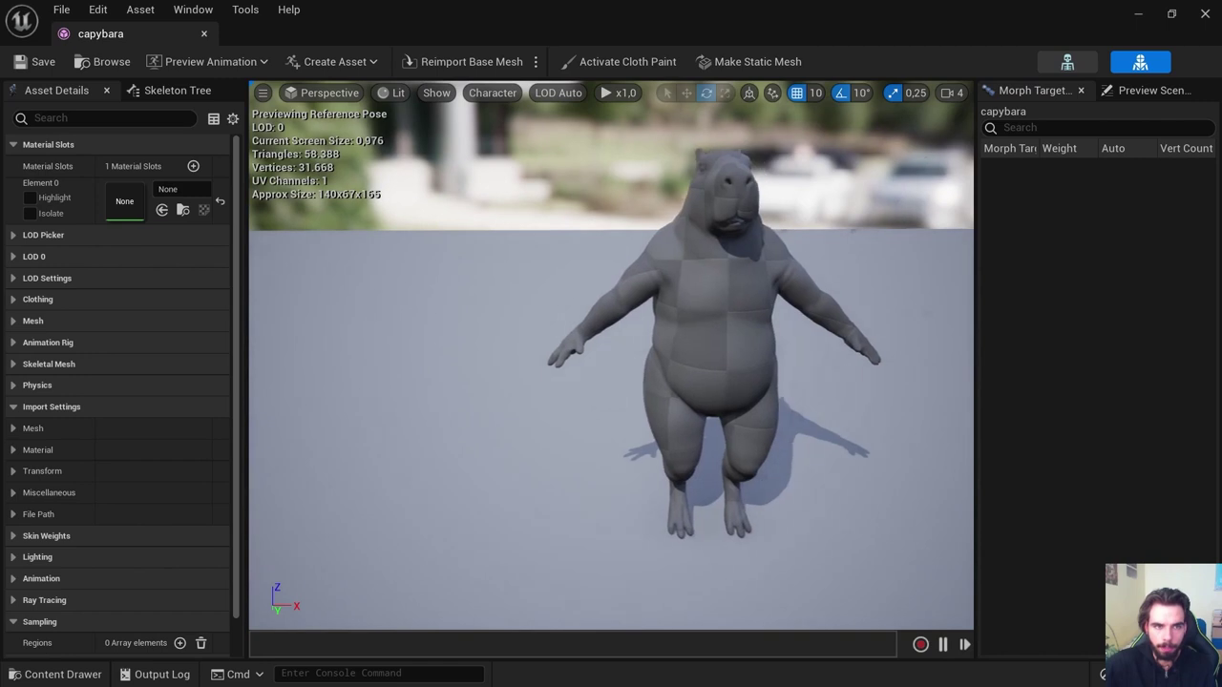
{"action": "left_click", "coordinate": [170, 190]}
{"action": "left_click", "coordinate": [229, 374]}
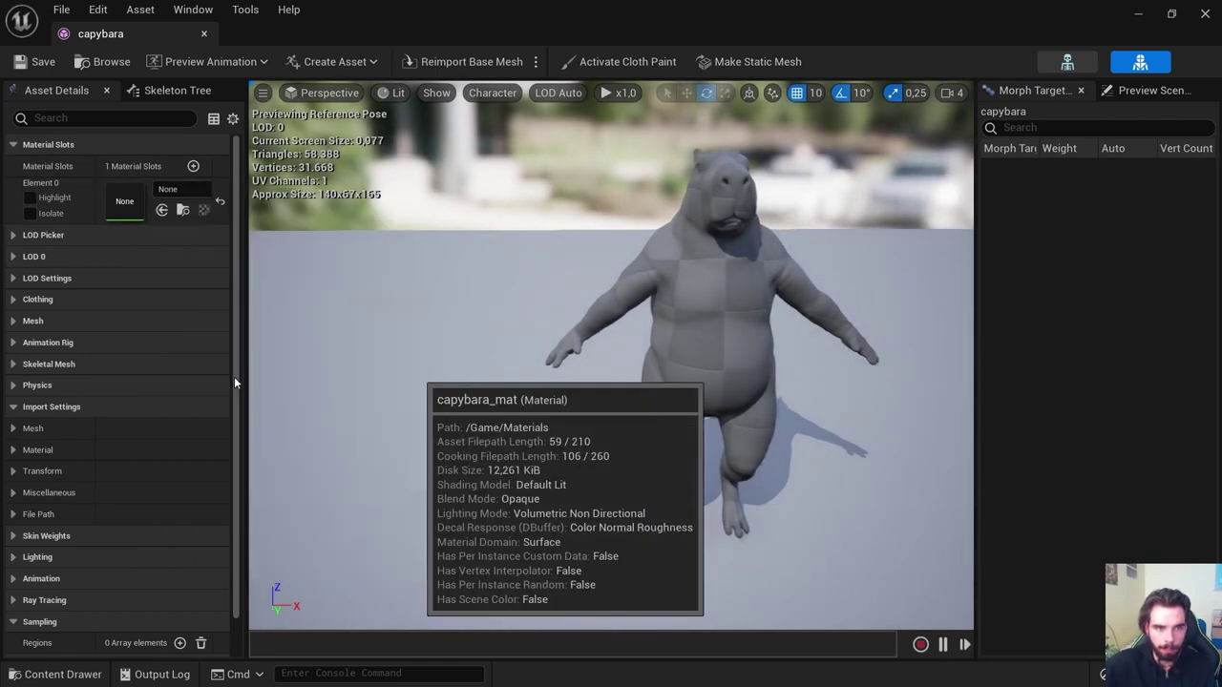
Check the textured capybara in the preview, save the skeletal mesh, and close its editor
{"action": "key", "text": "d"}
{"action": "right_click_drag", "start_coordinate": [643, 268], "coordinate": [691, 238]}
{"action": "key", "text": "w"}
{"action": "key", "text": "a"}
{"action": "key", "text": "s"}
{"action": "key", "text": "w"}
{"action": "left_click_drag", "start_coordinate": [577, 253], "coordinate": [646, 273]}
{"action": "key", "text": "ctrl+s"}
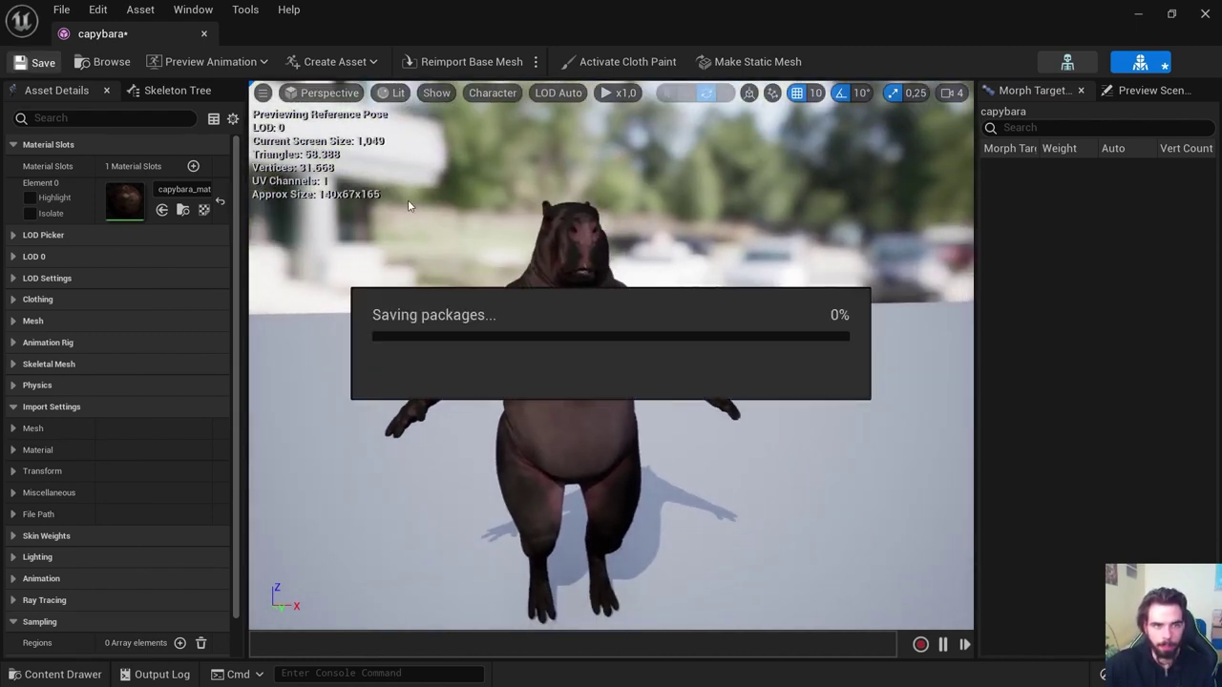
{"action": "left_click", "coordinate": [204, 35]}
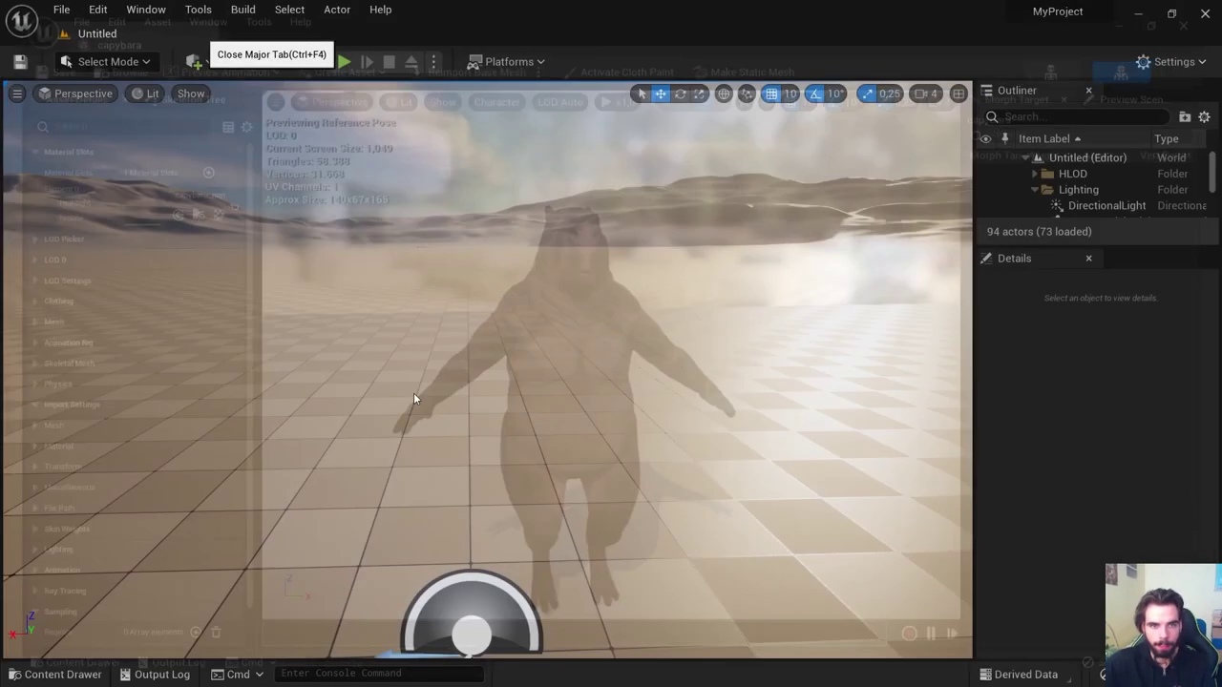
Go to the Content/Animations folder and choose capybara_beamwalking.fbx from the Export folder for import
{"action": "left_click", "coordinate": [95, 675]}
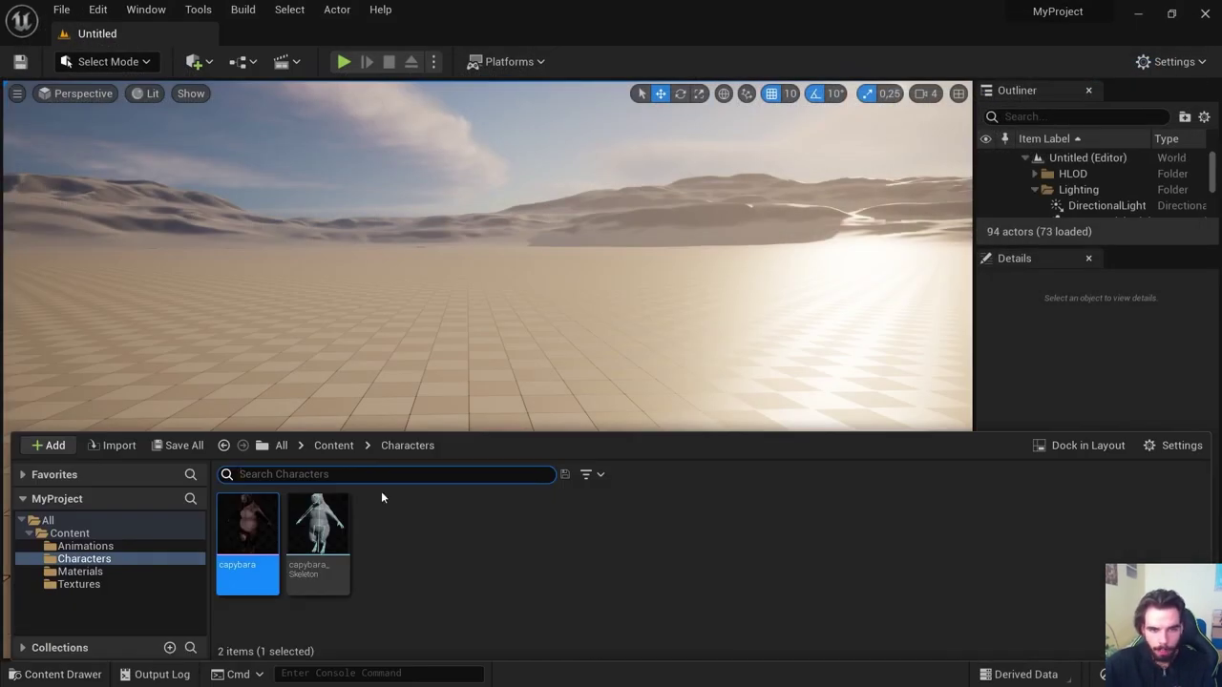
{"action": "left_click", "coordinate": [330, 445]}
{"action": "double_click", "coordinate": [250, 522]}
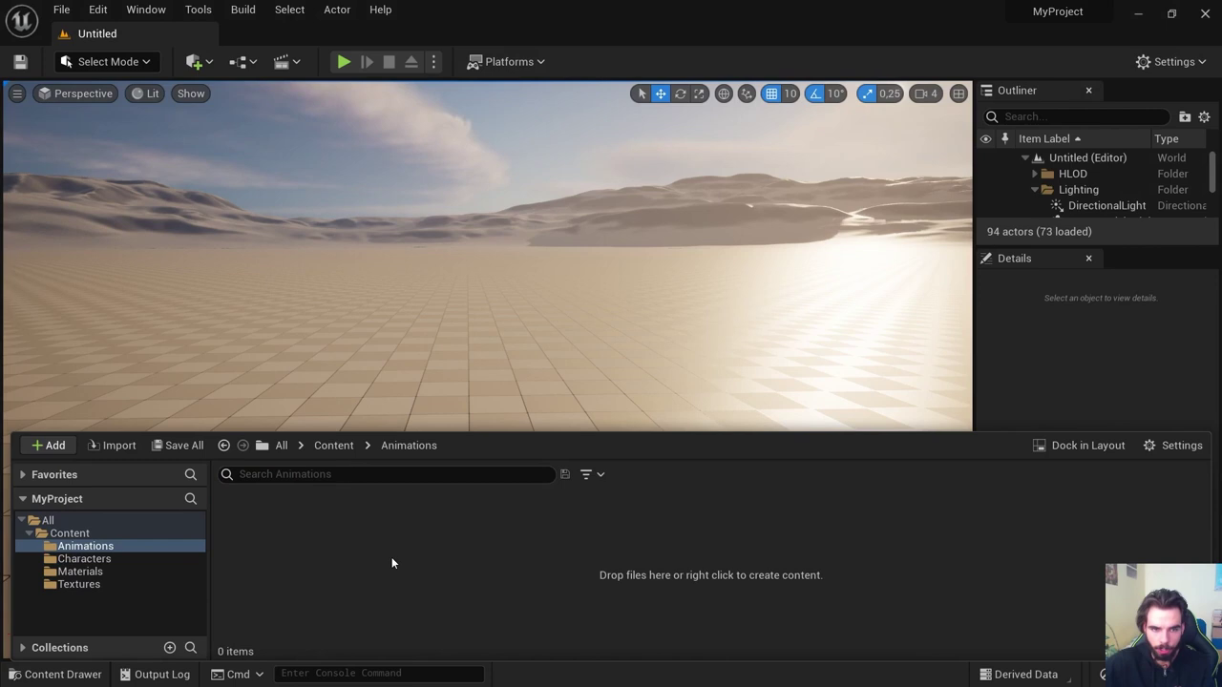
{"action": "right_click", "coordinate": [391, 556]}
{"action": "left_click", "coordinate": [458, 42]}
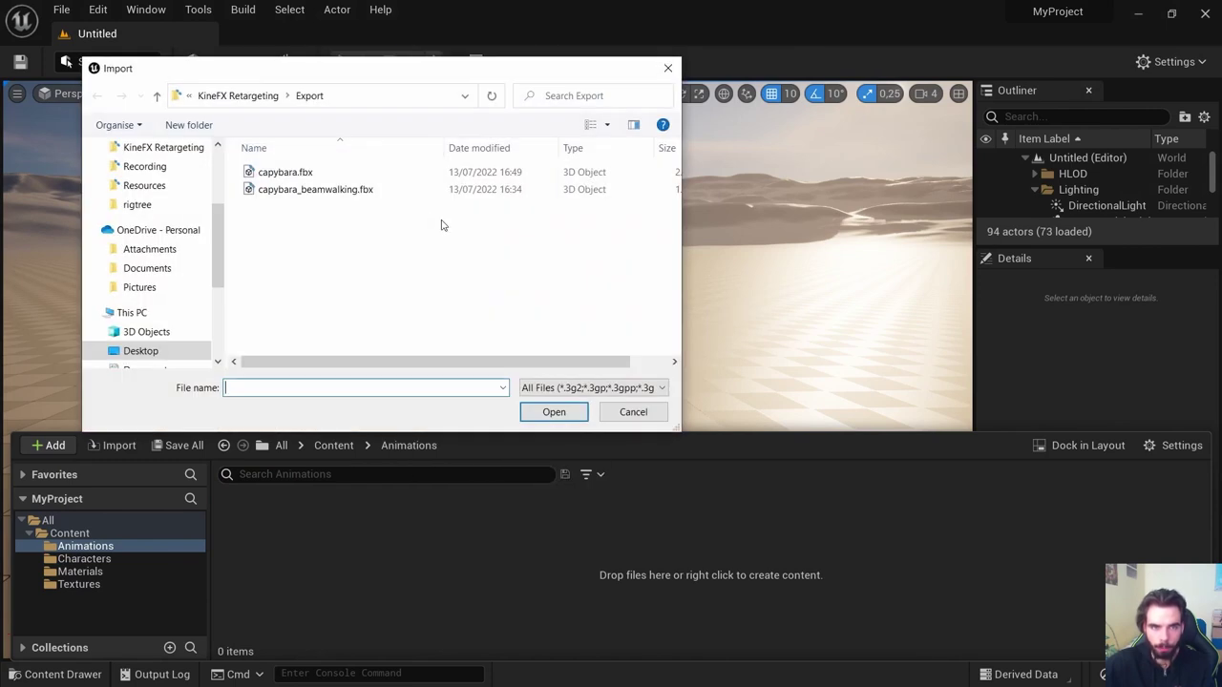
{"action": "left_click", "coordinate": [358, 191]}
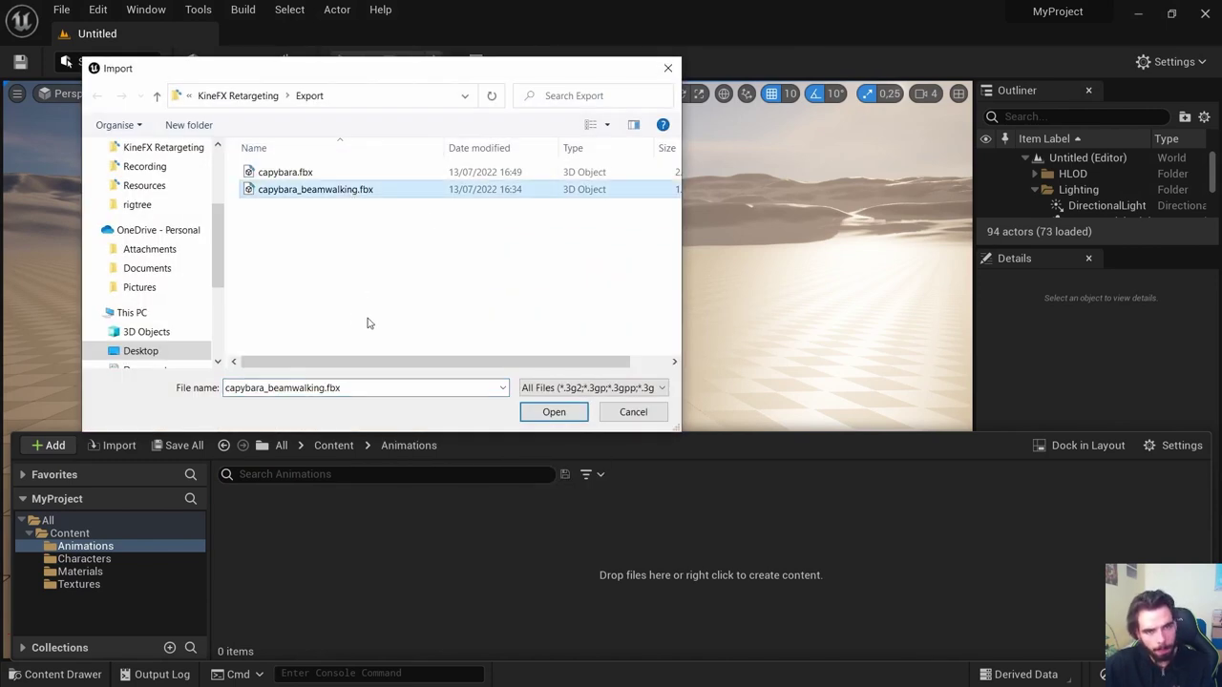
{"action": "left_click", "coordinate": [564, 420]}
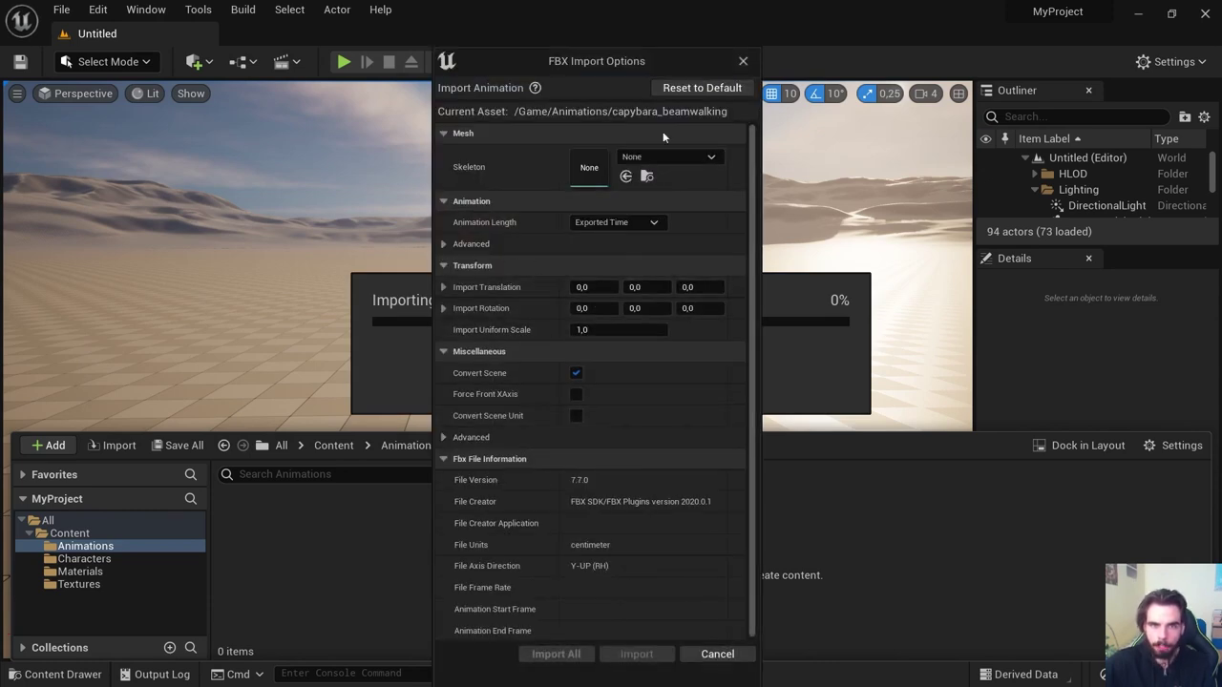
Import the capybara_beamwalking animation with capybara_Skeleton as its skeleton, keeping Exported Time as the length, and save the new asset
{"action": "left_click", "coordinate": [666, 156]}
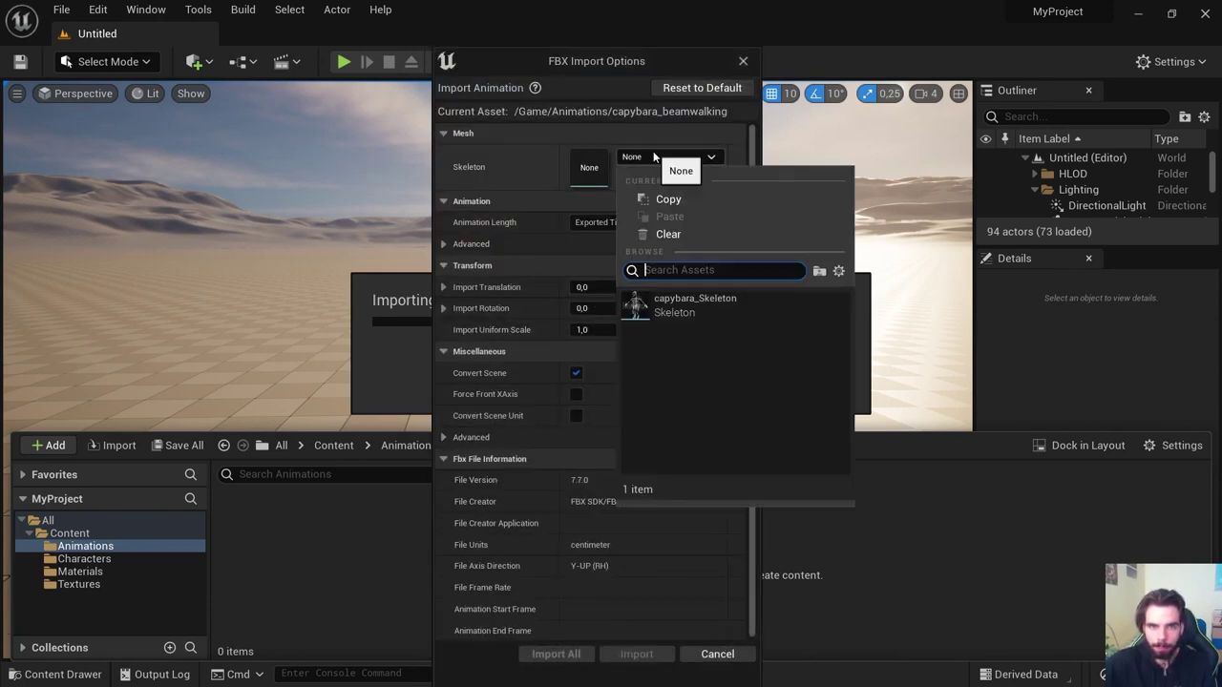
{"action": "left_click", "coordinate": [670, 290]}
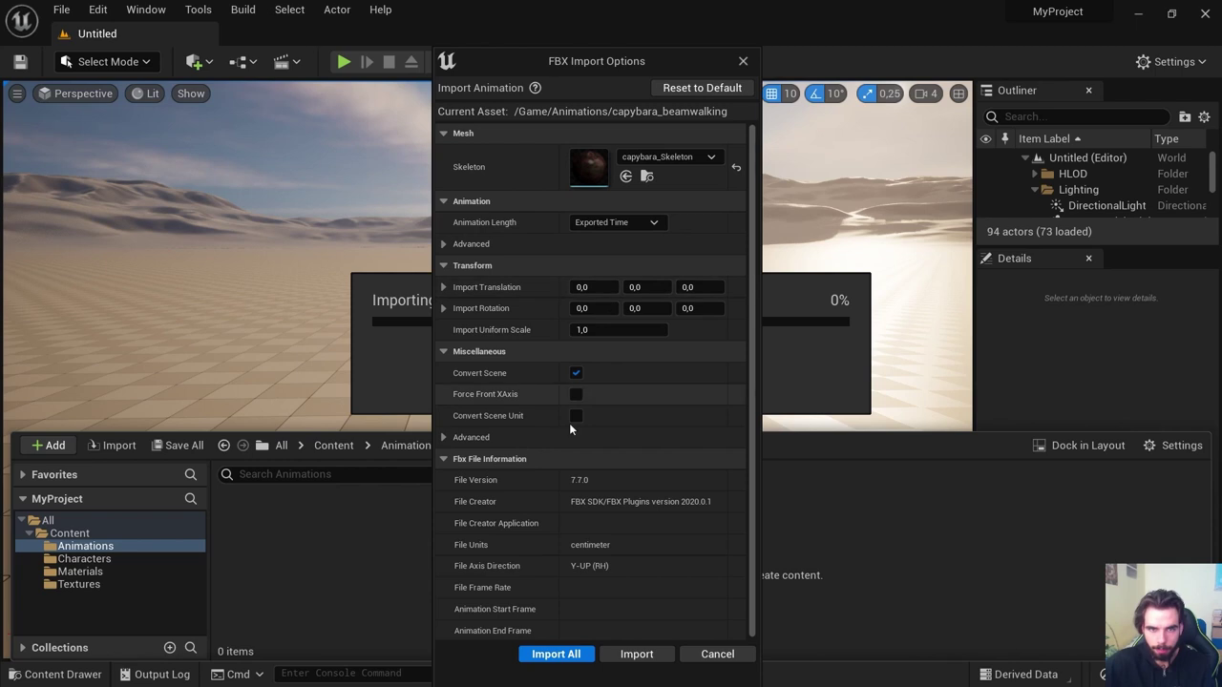
{"action": "scroll", "coordinate": [634, 453], "scroll_direction": "down", "scroll_amount": 2}
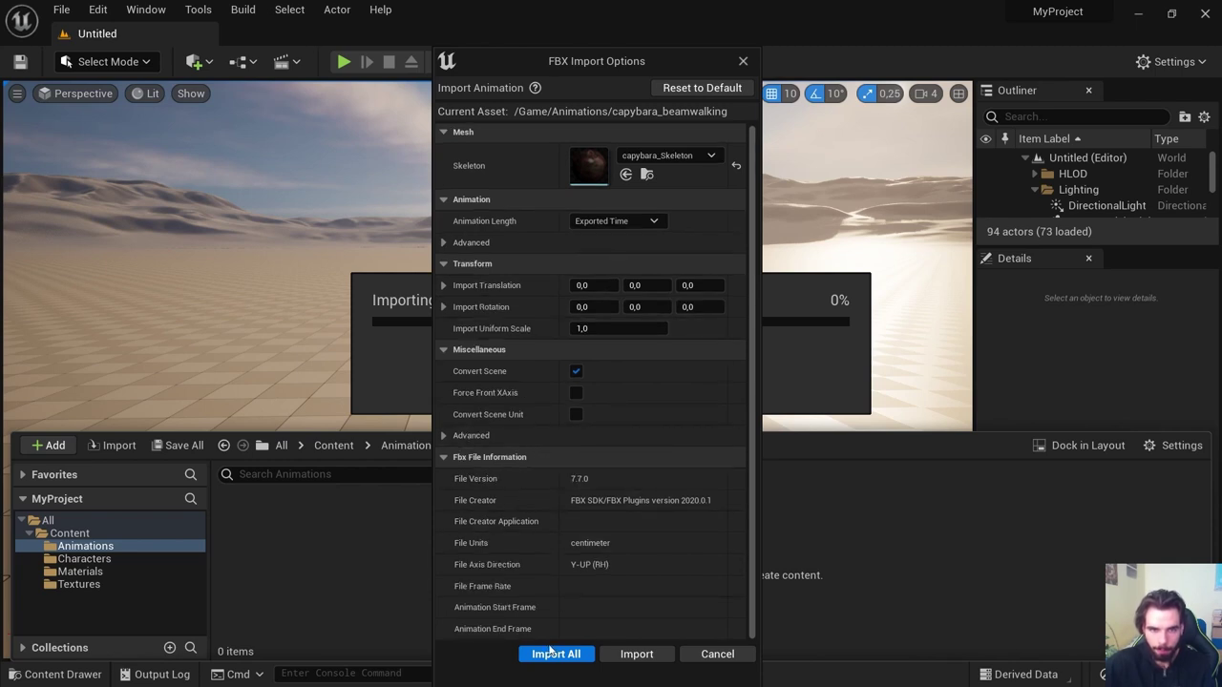
{"action": "left_click", "coordinate": [636, 655]}
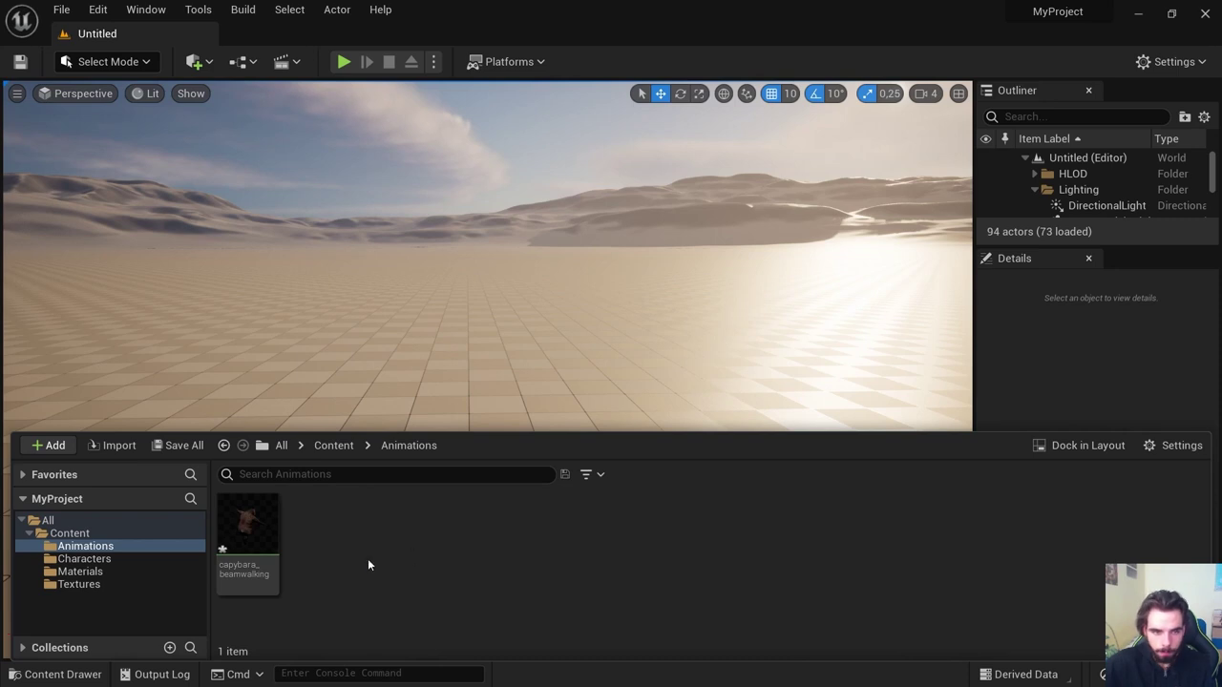
{"action": "left_click", "coordinate": [248, 534]}
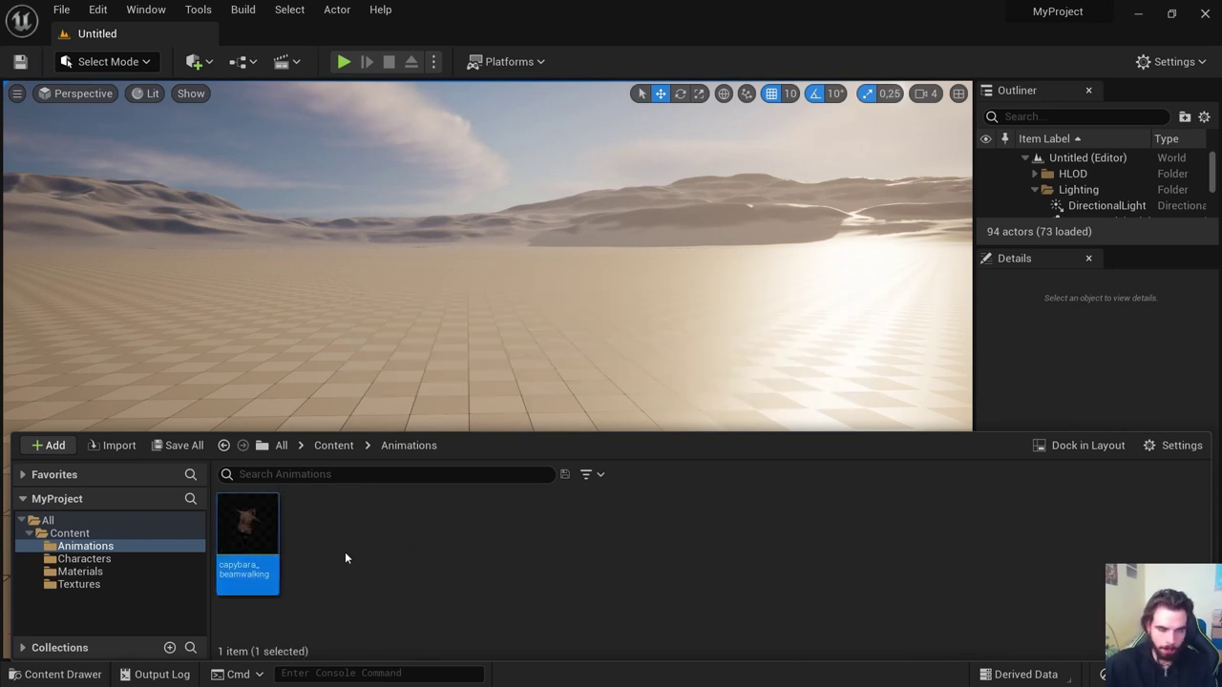
Review the capybara_beamwalking playback from several angles in its editor, then save it and return to the Animations folder in the level editor
{"action": "double_click", "coordinate": [256, 520]}
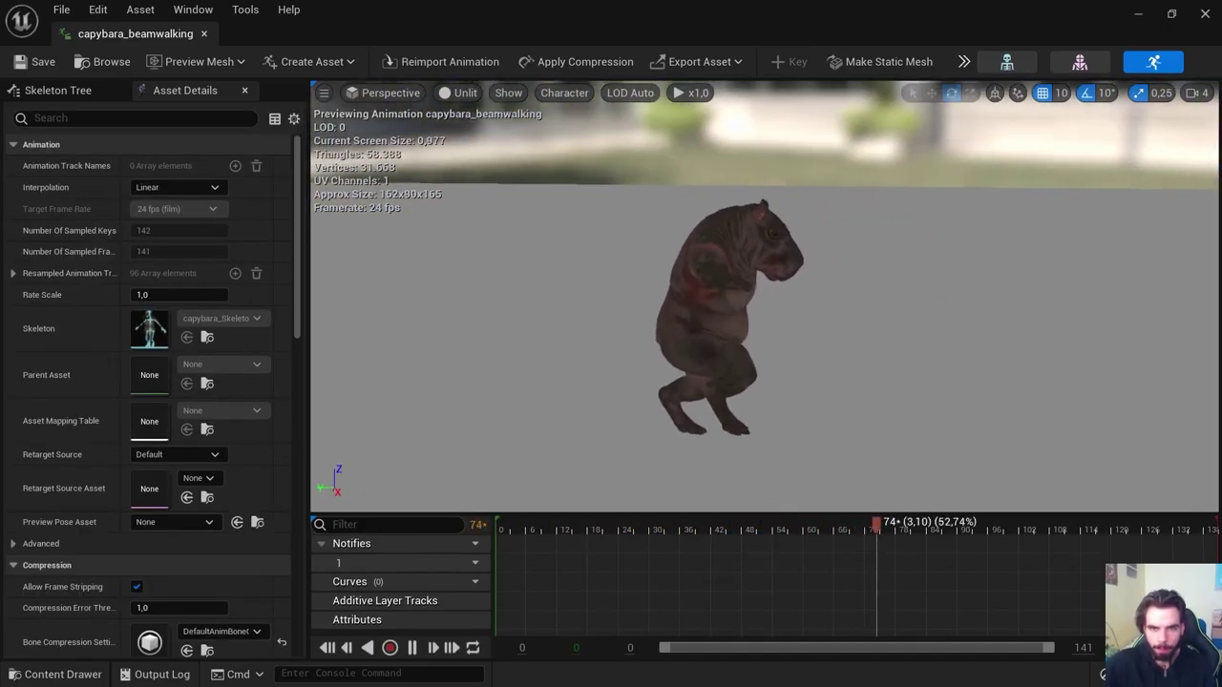
{"action": "right_click_drag", "start_coordinate": [785, 286], "coordinate": [804, 244]}
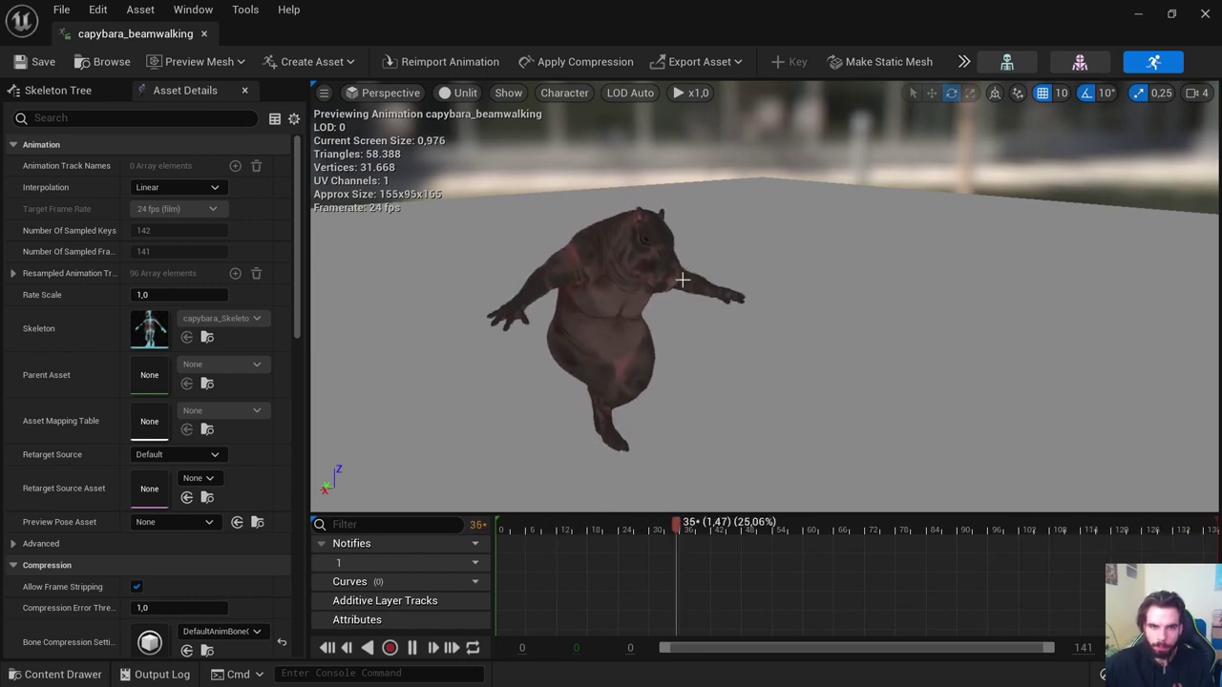
{"action": "right_click_drag", "start_coordinate": [690, 286], "coordinate": [527, 319]}
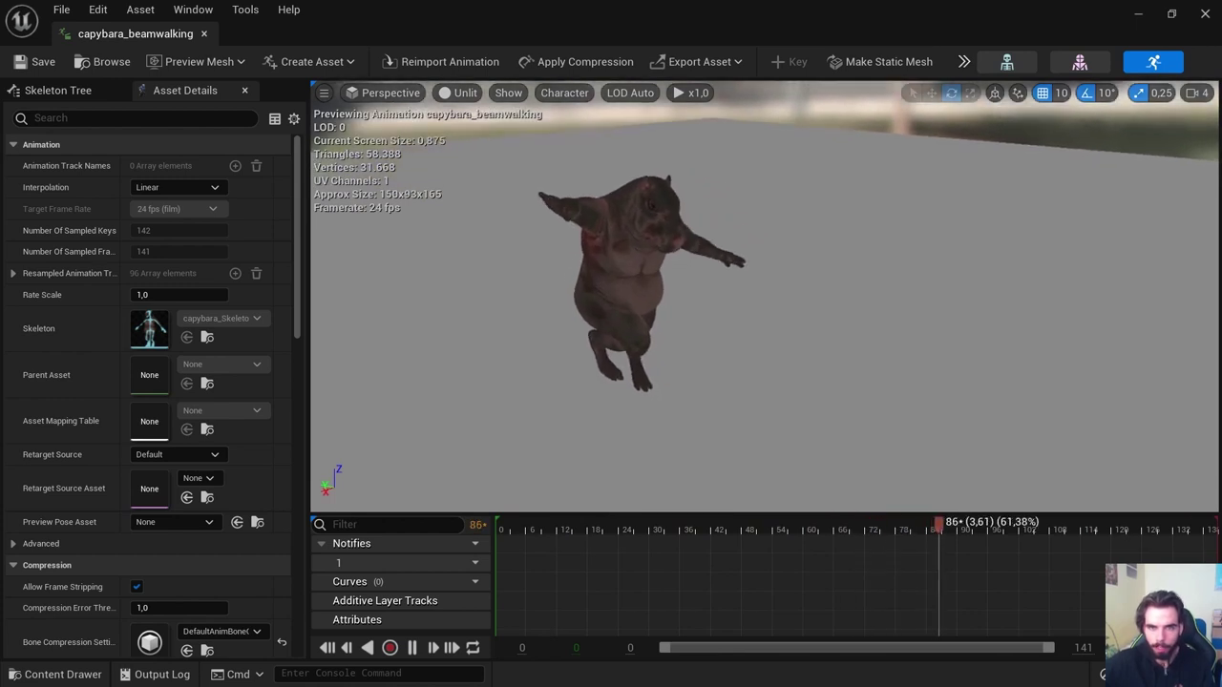
{"action": "left_click", "coordinate": [40, 68]}
{"action": "left_click", "coordinate": [204, 34]}
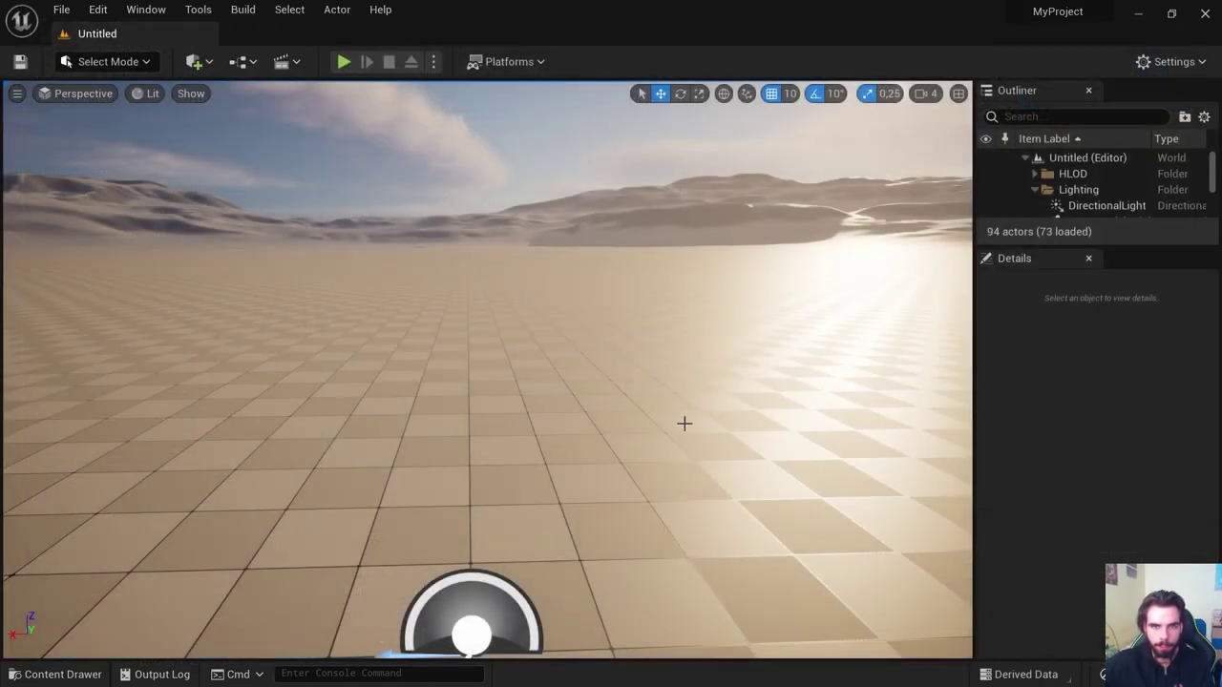
{"action": "left_click", "coordinate": [56, 674]}
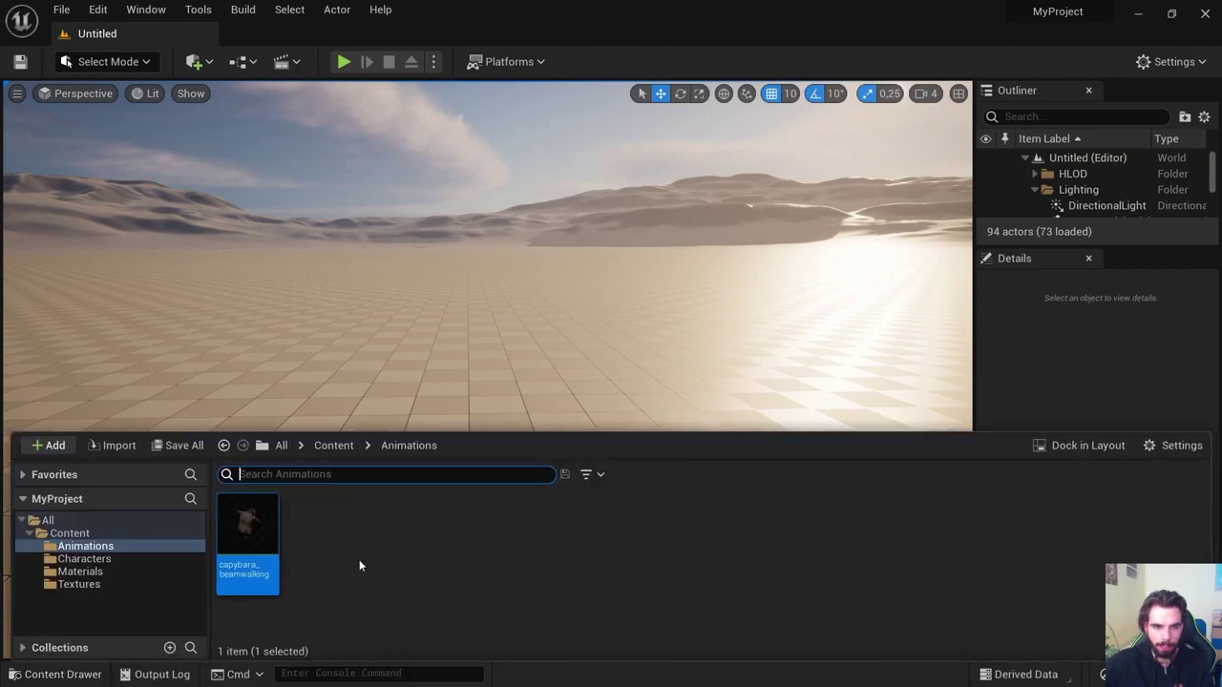